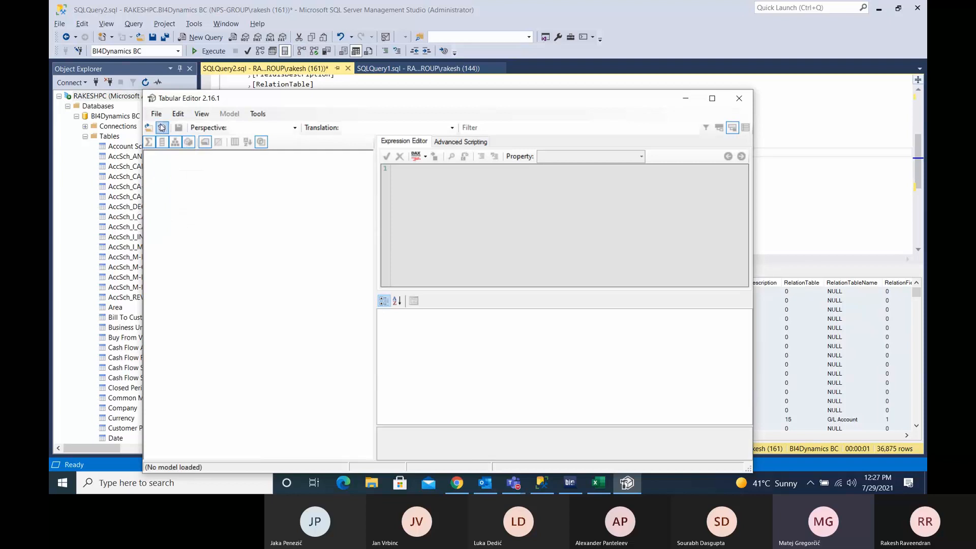
Open the BI4Dynamics BC model from the tabular server database with the Windows Integrated or Azure AD login
{"action": "left_click", "coordinate": [156, 114]}
{"action": "mouse_move", "coordinate": [252, 138]}
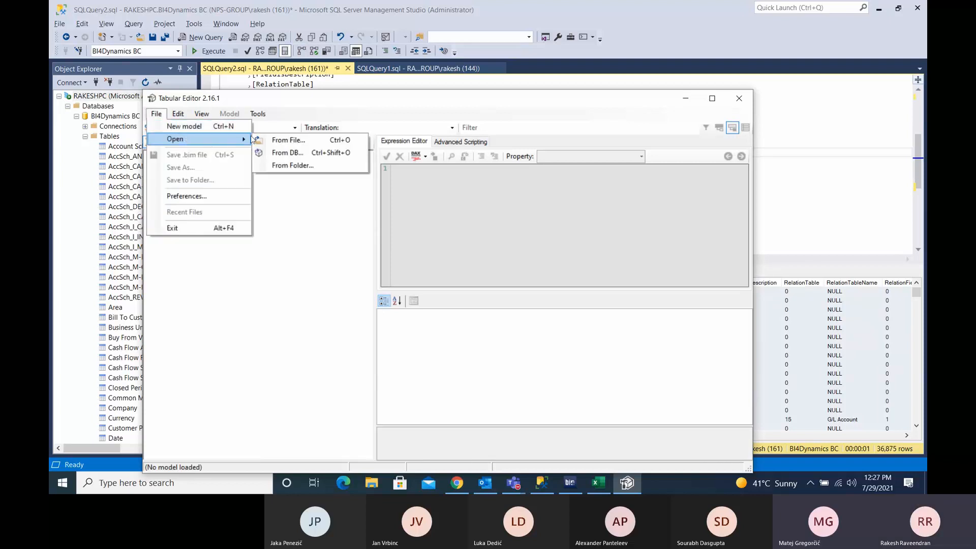
{"action": "left_click", "coordinate": [287, 154]}
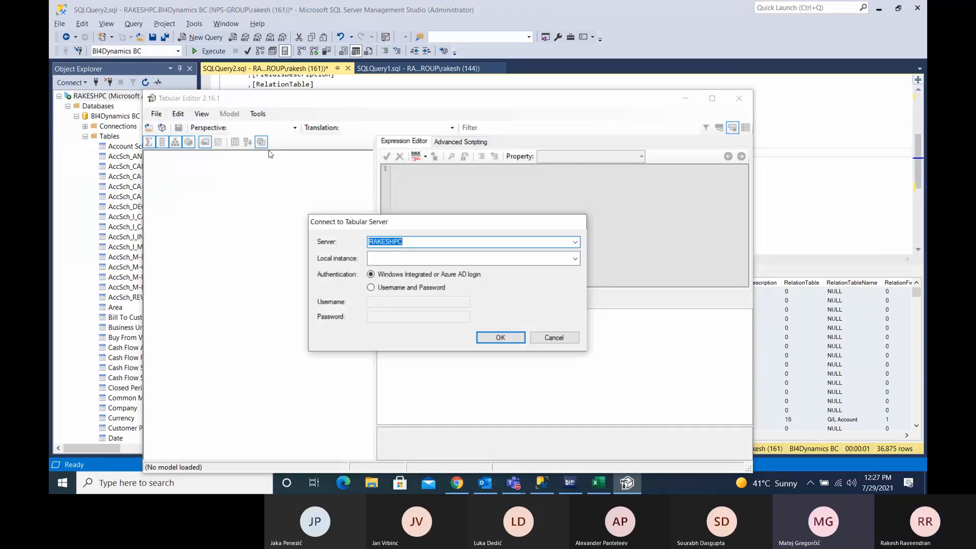
{"action": "left_click", "coordinate": [500, 340]}
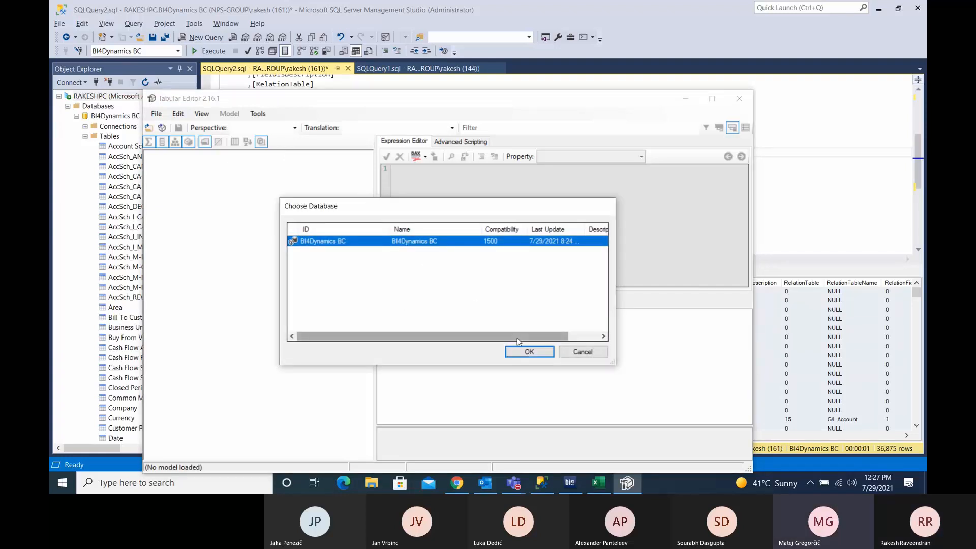
{"action": "mouse_move", "coordinate": [518, 339]}
{"action": "left_mouse_down"}
{"action": "mouse_move", "coordinate": [547, 339]}
{"action": "mouse_move", "coordinate": [512, 337]}
{"action": "left_mouse_up"}
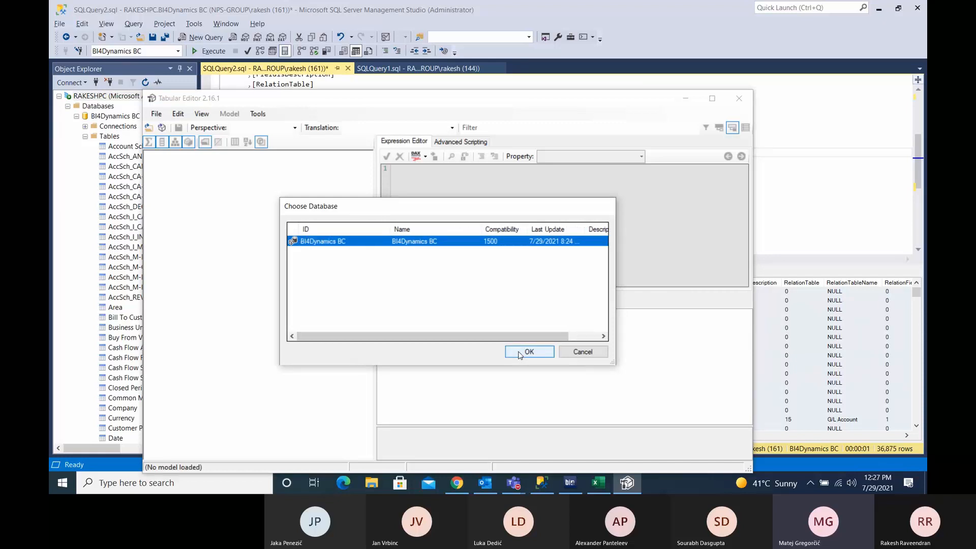
{"action": "left_click", "coordinate": [529, 352]}
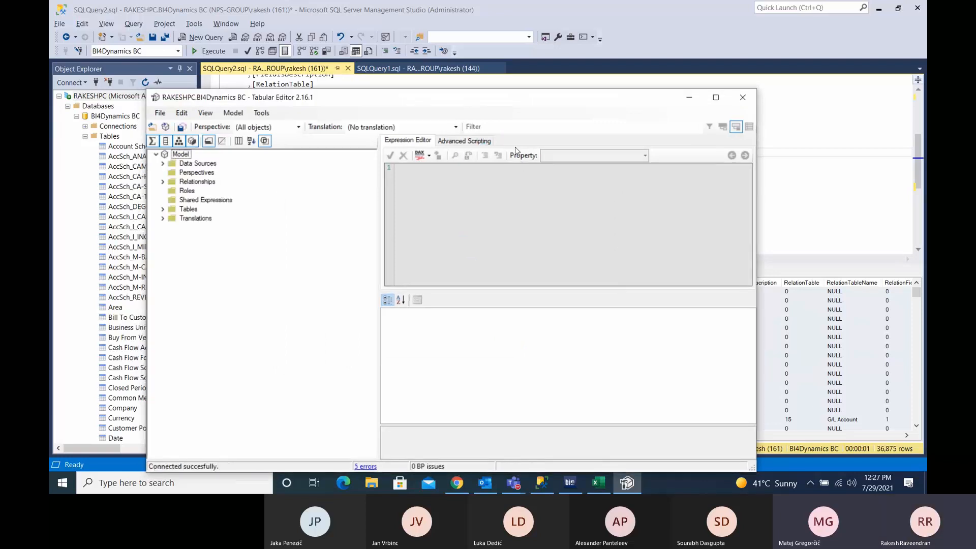
Open the list of model objects with errors and enlarge it so measure names and error texts are readable
{"action": "left_click_drag", "start_coordinate": [468, 104], "coordinate": [450, 55]}
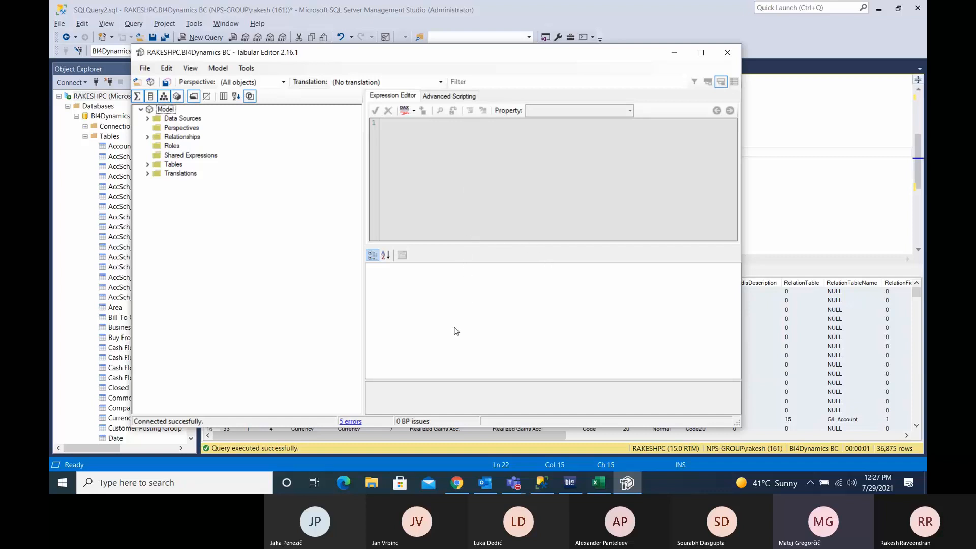
{"action": "left_click", "coordinate": [351, 422]}
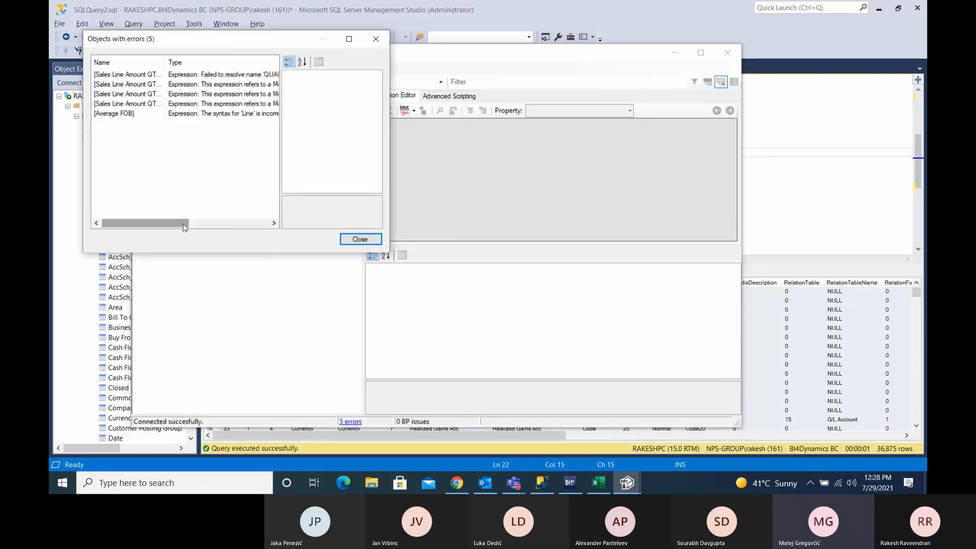
{"action": "mouse_move", "coordinate": [182, 224]}
{"action": "left_mouse_down"}
{"action": "mouse_move", "coordinate": [257, 229]}
{"action": "mouse_move", "coordinate": [189, 225]}
{"action": "left_mouse_up"}
{"action": "left_click", "coordinate": [349, 39]}
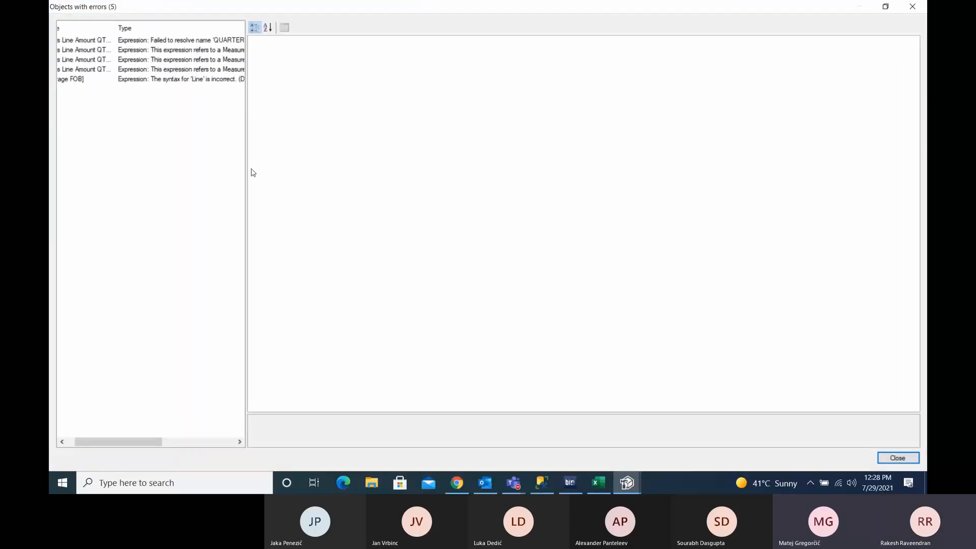
{"action": "left_click_drag", "start_coordinate": [247, 170], "coordinate": [508, 162]}
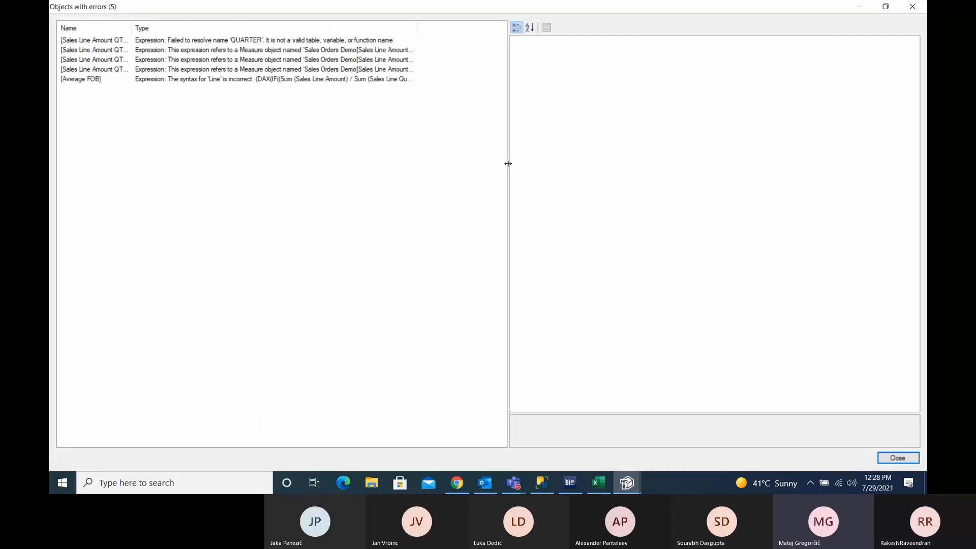
{"action": "left_click_drag", "start_coordinate": [508, 163], "coordinate": [525, 158]}
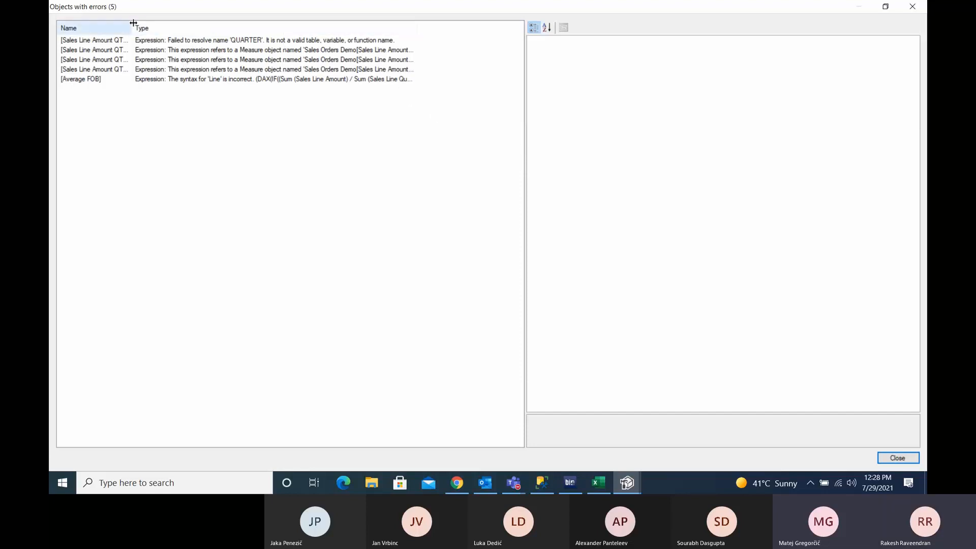
{"action": "left_click_drag", "start_coordinate": [132, 26], "coordinate": [206, 32]}
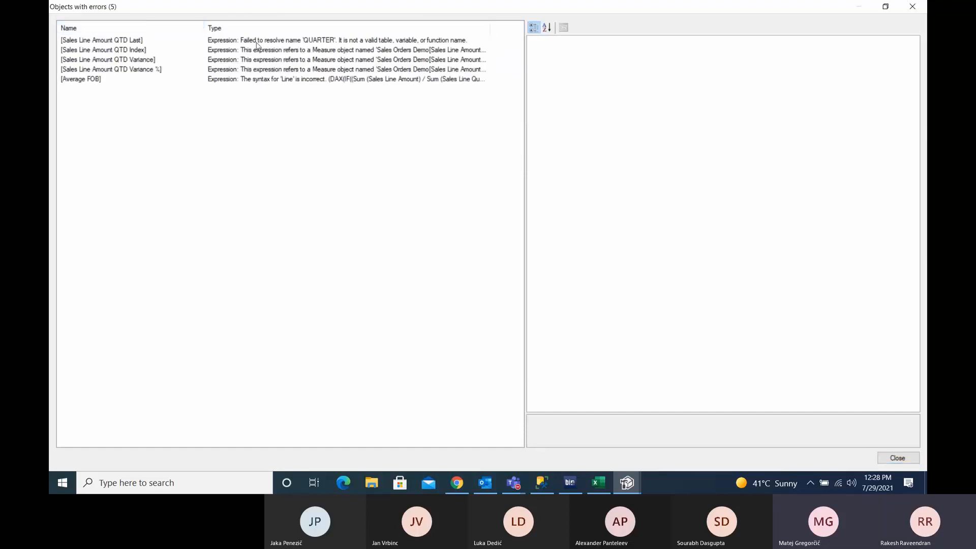
{"action": "left_click_drag", "start_coordinate": [491, 28], "coordinate": [502, 30]}
Examine the error properties and expressions of the Average FOB and Sales Line Amount QTD Variance % measures
{"action": "left_click", "coordinate": [100, 82]}
{"action": "left_click", "coordinate": [97, 80]}
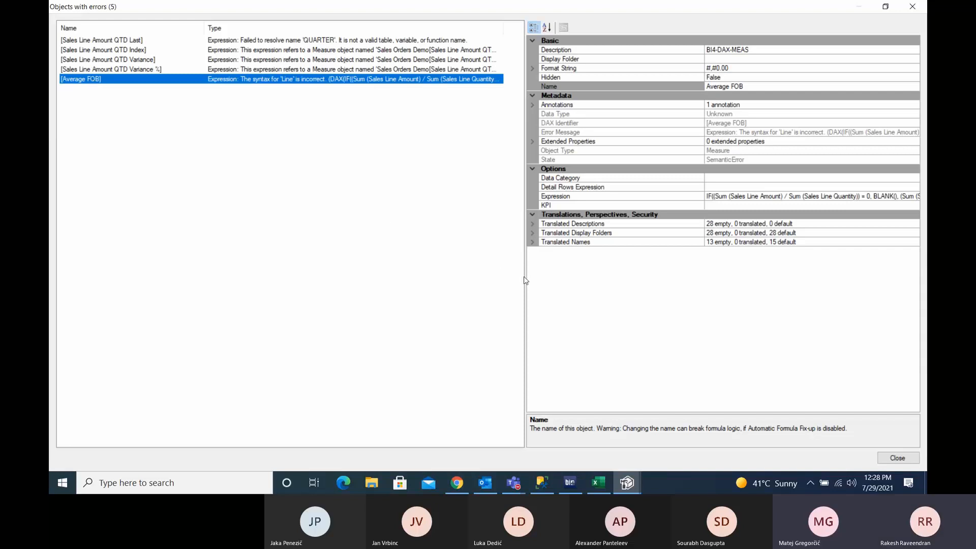
{"action": "left_click_drag", "start_coordinate": [527, 279], "coordinate": [496, 268]}
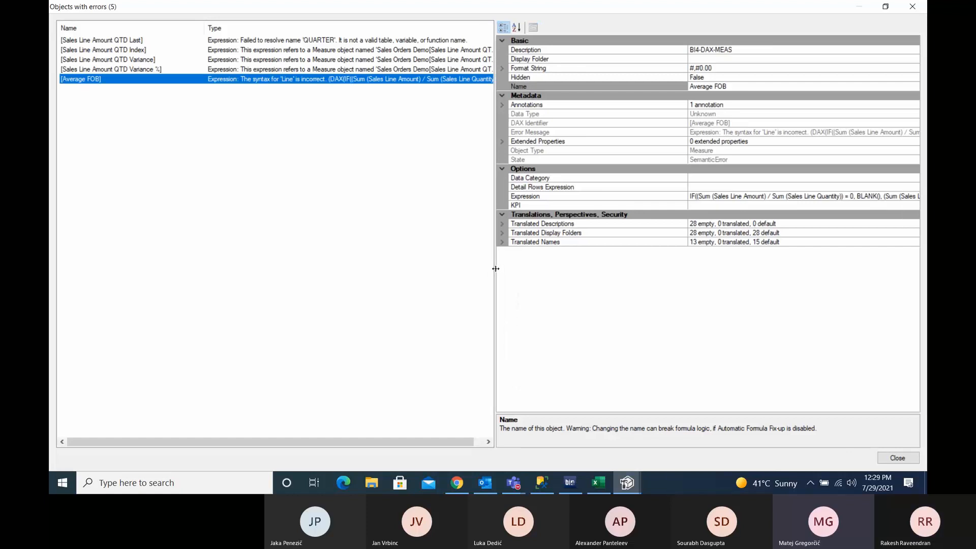
{"action": "left_click_drag", "start_coordinate": [496, 268], "coordinate": [495, 268]}
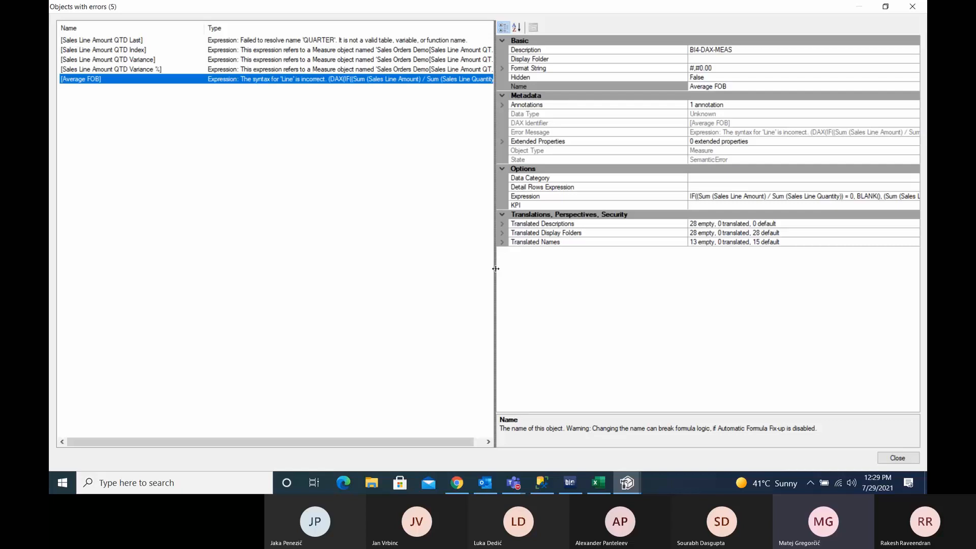
{"action": "left_click_drag", "start_coordinate": [496, 269], "coordinate": [493, 267]}
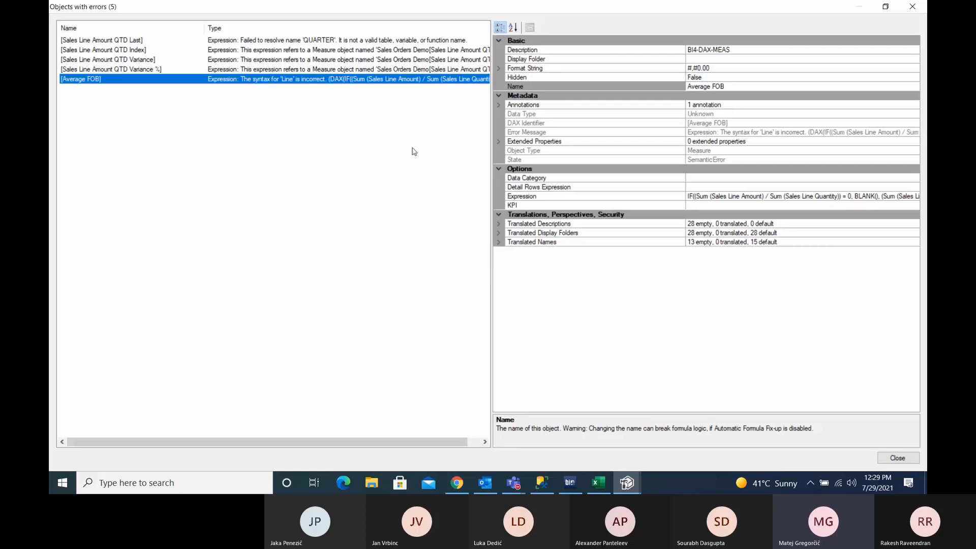
{"action": "left_click", "coordinate": [287, 69]}
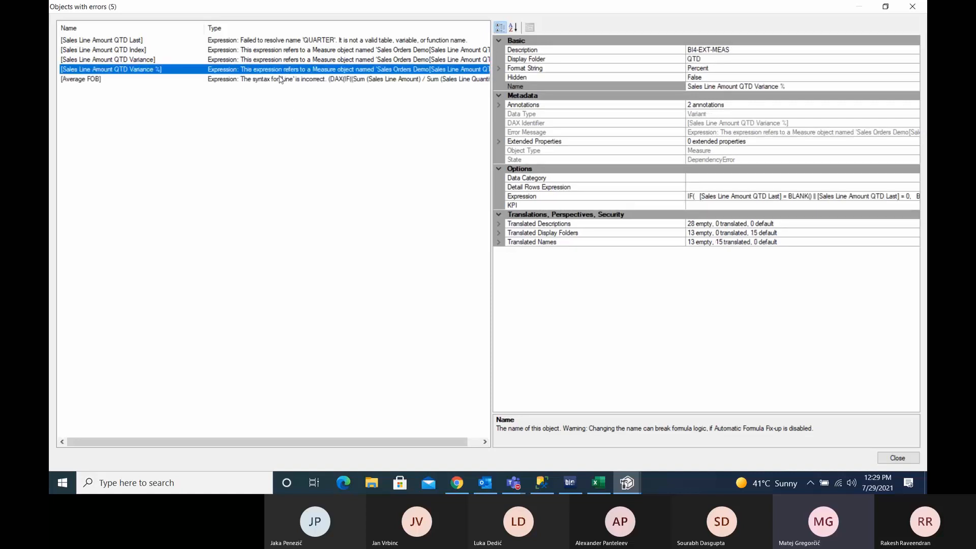
{"action": "left_click", "coordinate": [253, 80]}
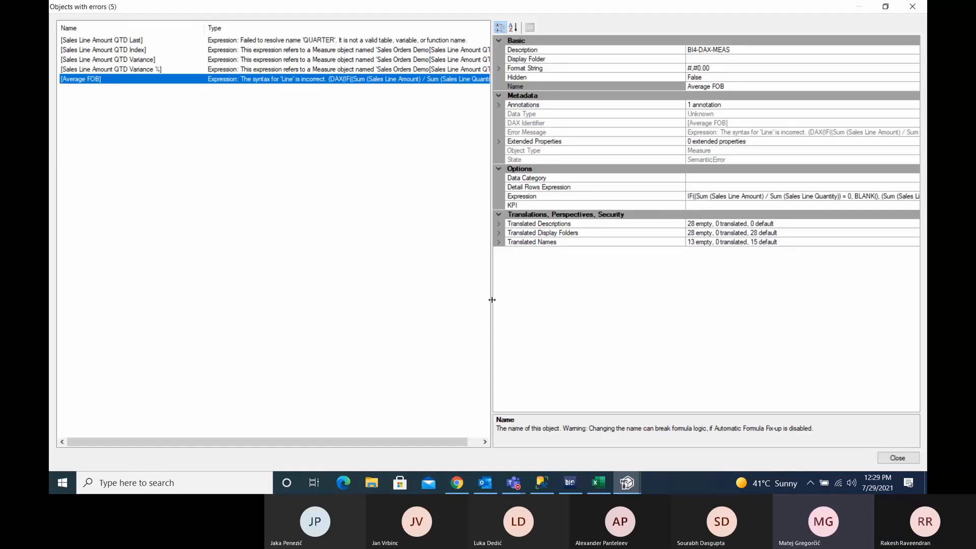
{"action": "left_click_drag", "start_coordinate": [492, 300], "coordinate": [385, 278]}
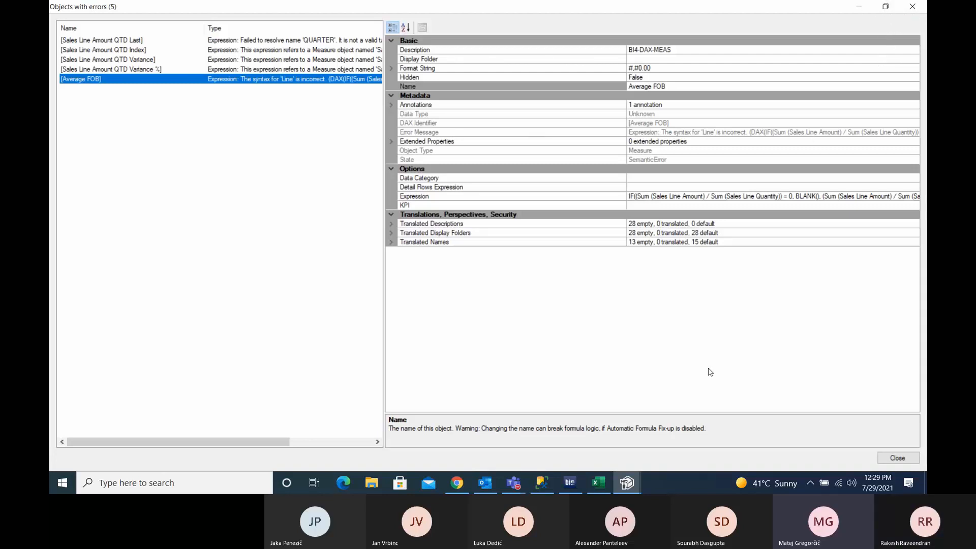
Switch to BI4Dynamics NAV, remove the QTD extended measure of Sales Line Amount, and save the Sales Orders cube
{"action": "left_click", "coordinate": [581, 481]}
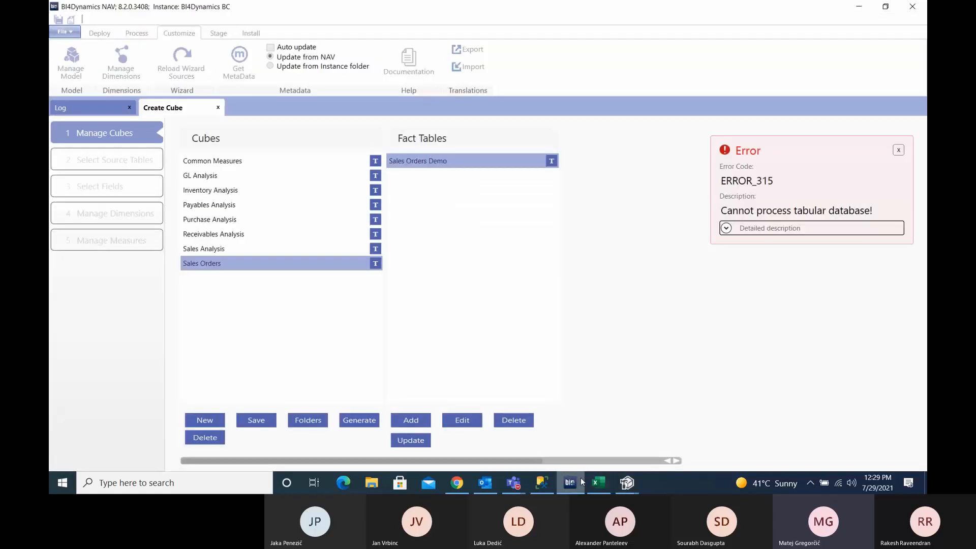
{"action": "left_click", "coordinate": [727, 229]}
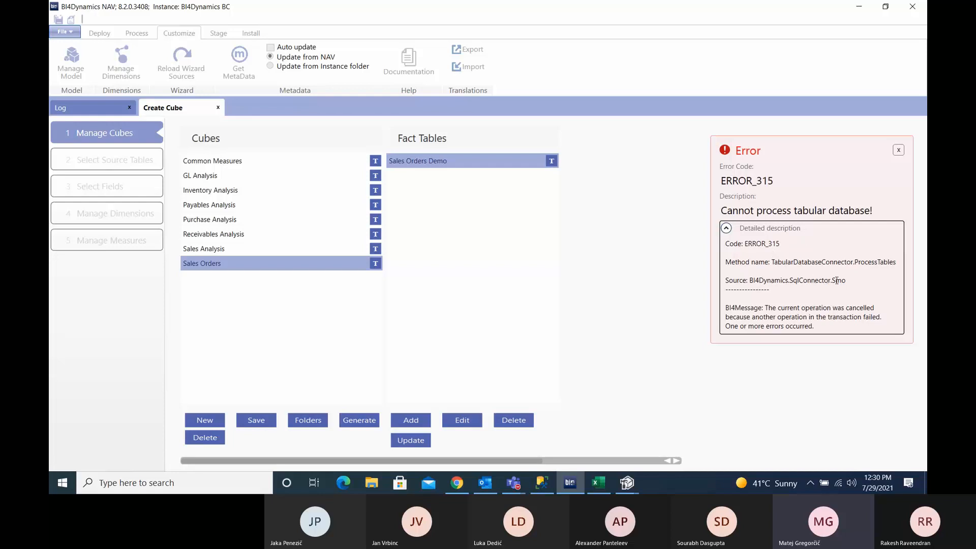
{"action": "left_click", "coordinate": [124, 242]}
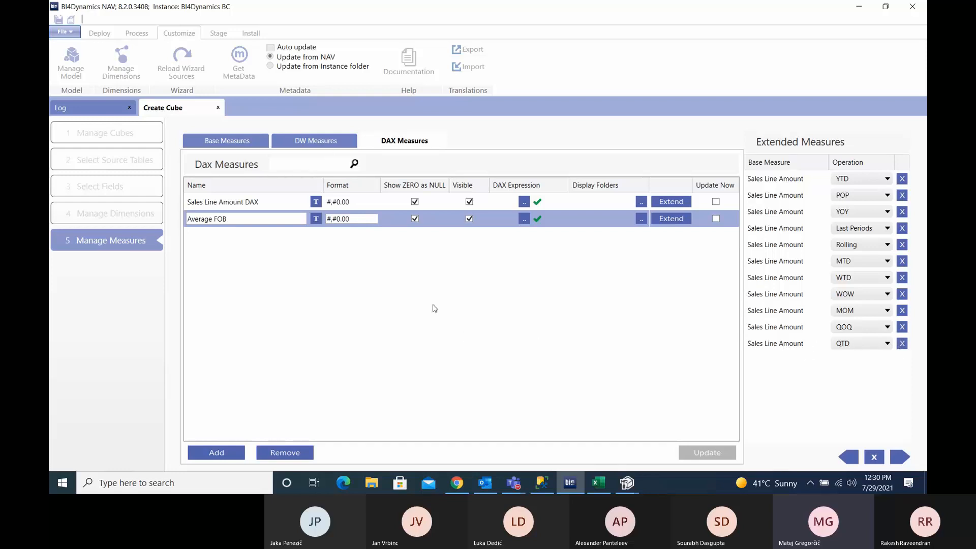
{"action": "left_click", "coordinate": [902, 344]}
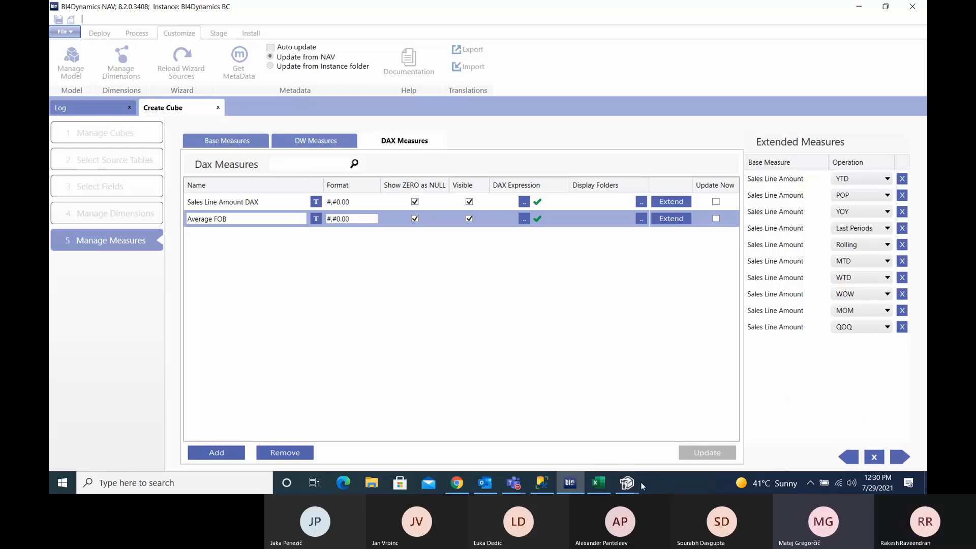
{"action": "mouse_move", "coordinate": [636, 487]}
{"action": "left_click", "coordinate": [130, 127]}
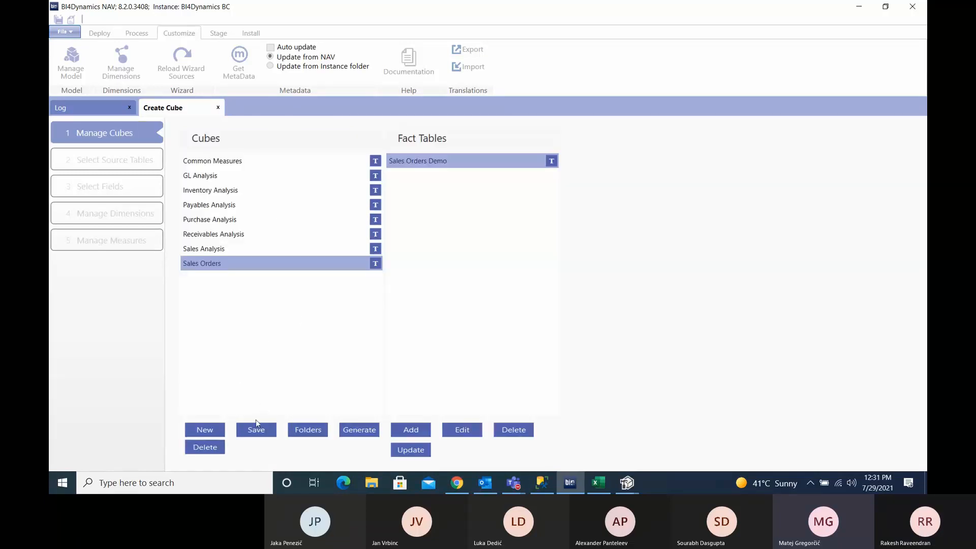
{"action": "left_click", "coordinate": [261, 432]}
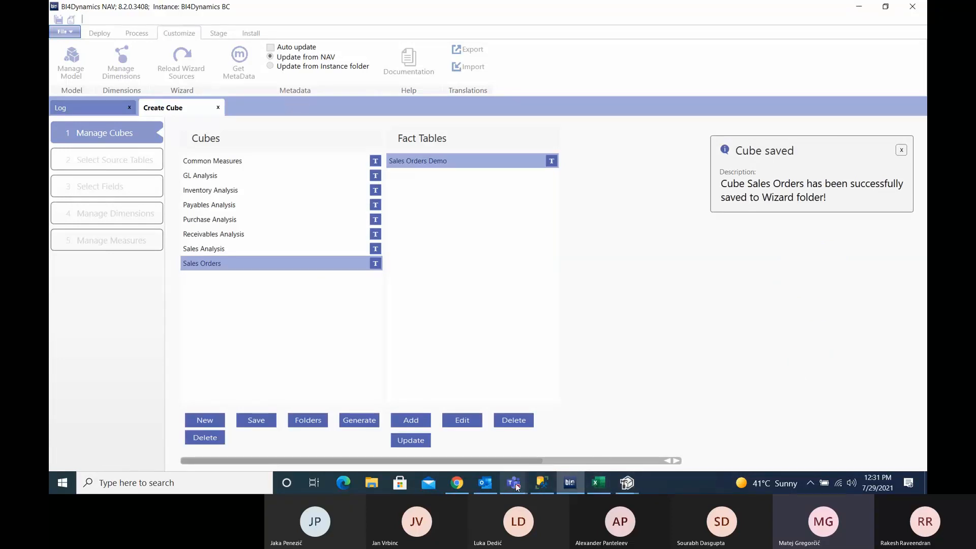
Switch to the BI4Dynamics training meeting window in Microsoft Teams
{"action": "mouse_move", "coordinate": [515, 483]}
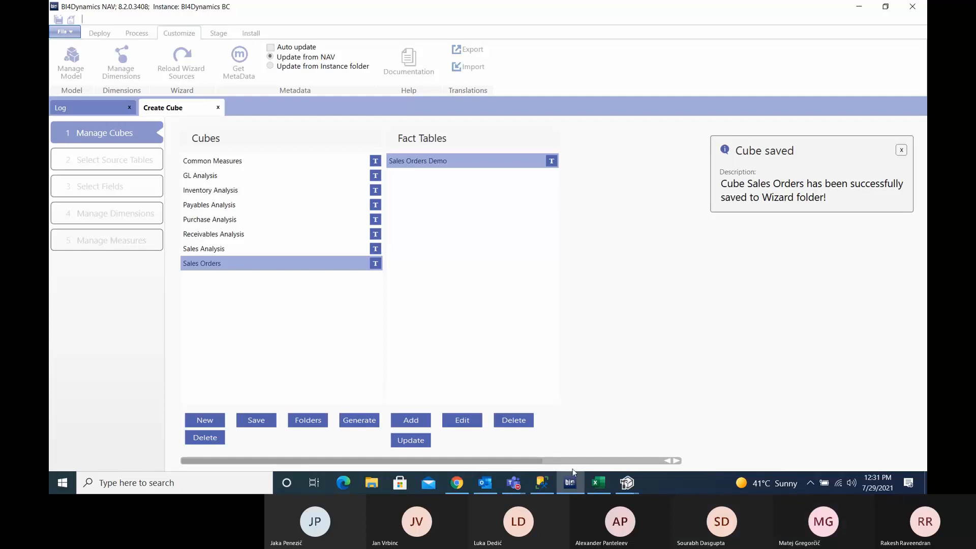
{"action": "left_click", "coordinate": [516, 482]}
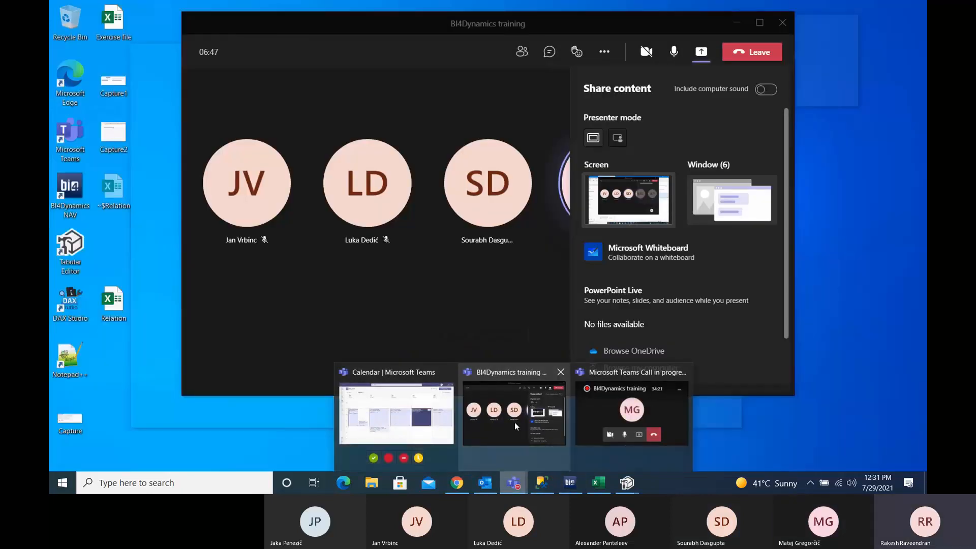
{"action": "left_click", "coordinate": [515, 422]}
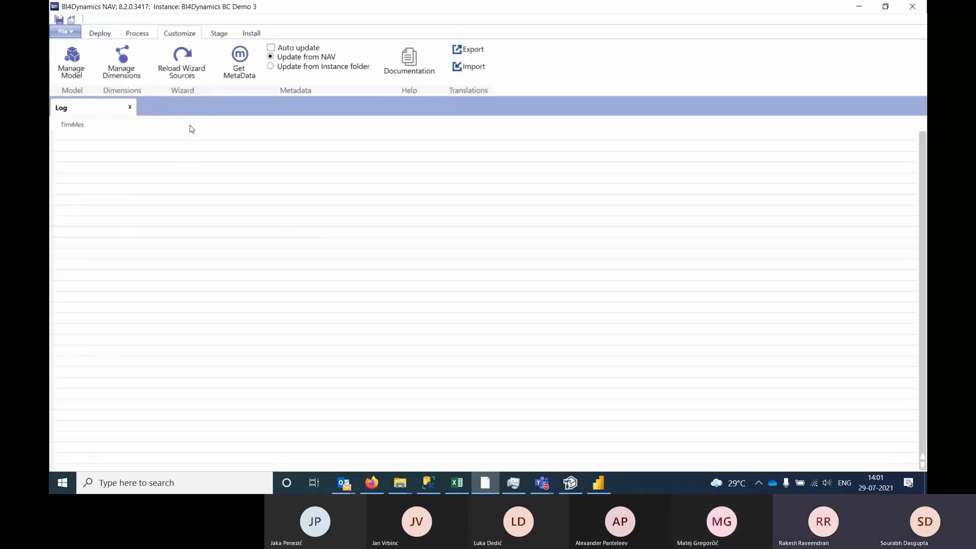
Open the GL Transactions fact table of the GL Analysis cube for editing in the model wizard
{"action": "left_click", "coordinate": [80, 70]}
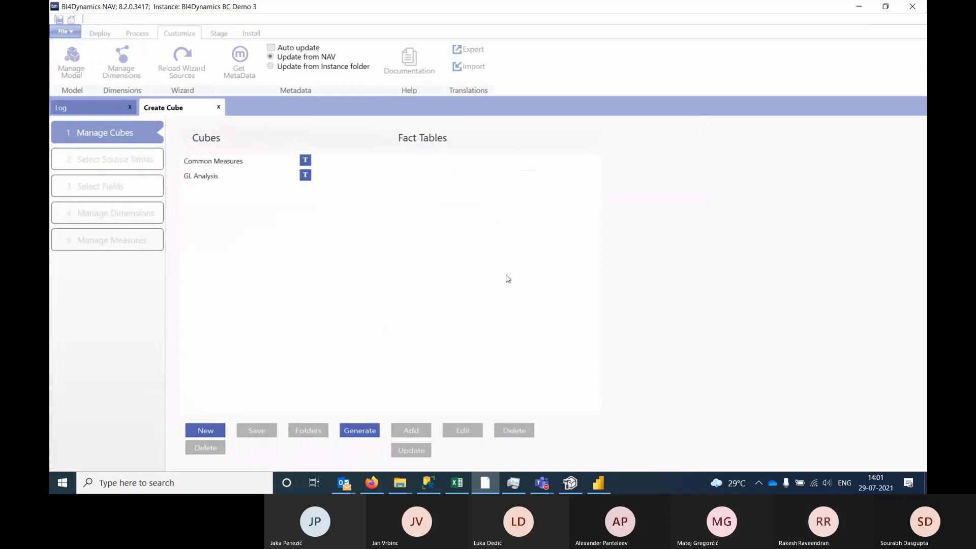
{"action": "left_click", "coordinate": [217, 177]}
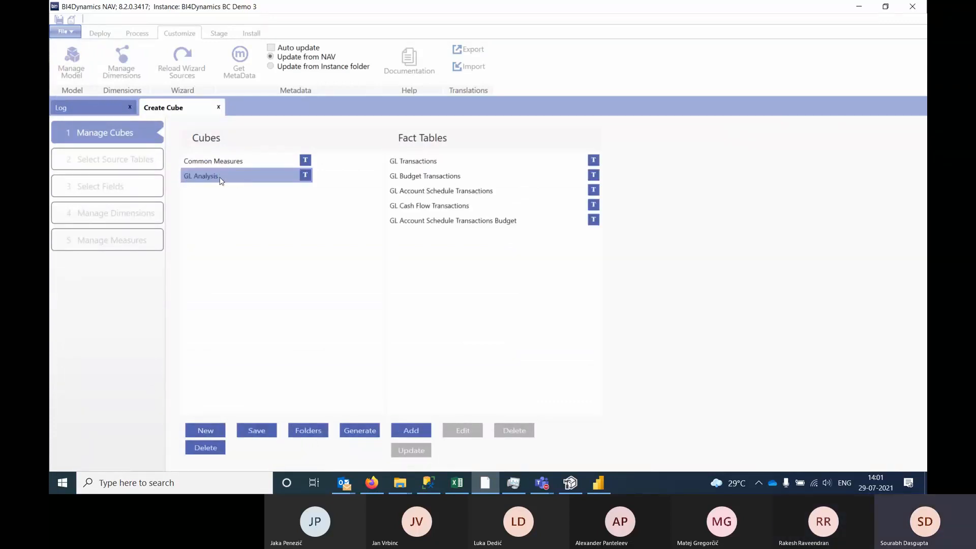
{"action": "left_click", "coordinate": [429, 164]}
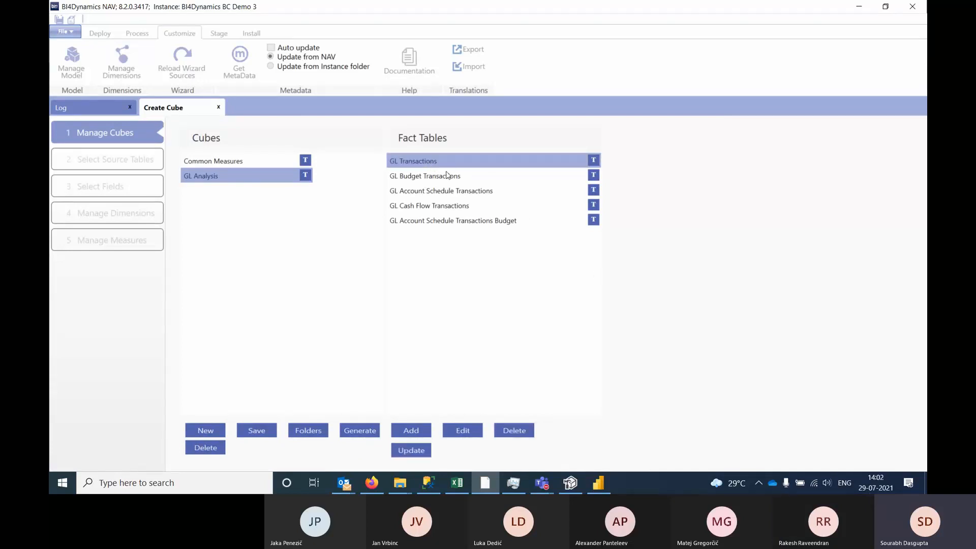
{"action": "left_click", "coordinate": [469, 433]}
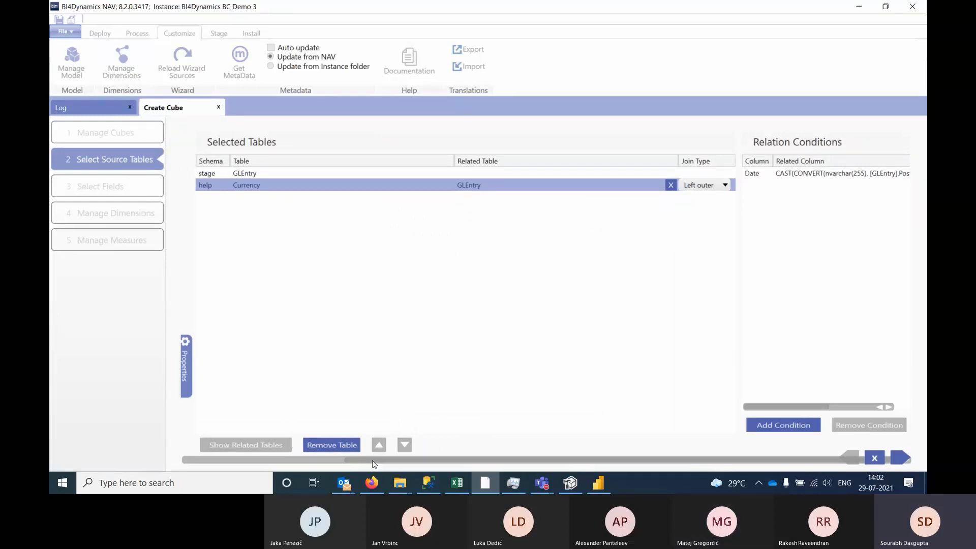
Review the fact table's source tables and relation conditions, and continue to its GLEntry and Currency field selection
{"action": "left_click_drag", "start_coordinate": [375, 465], "coordinate": [216, 464]}
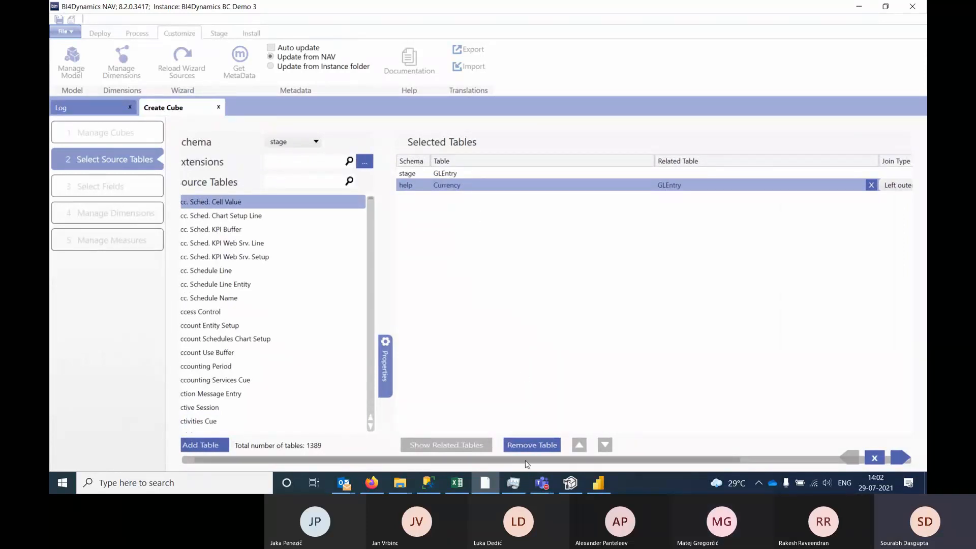
{"action": "left_click_drag", "start_coordinate": [531, 460], "coordinate": [708, 464]}
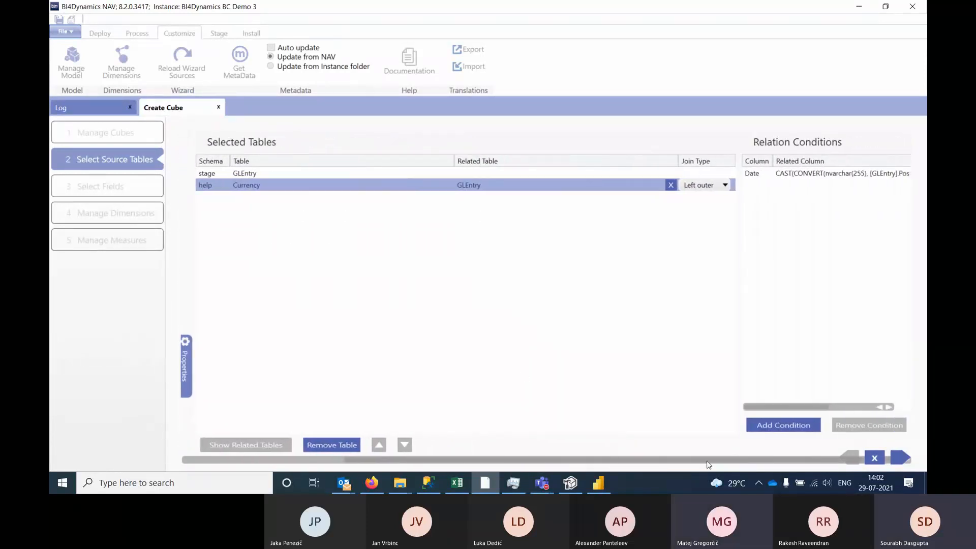
{"action": "left_click", "coordinate": [898, 459]}
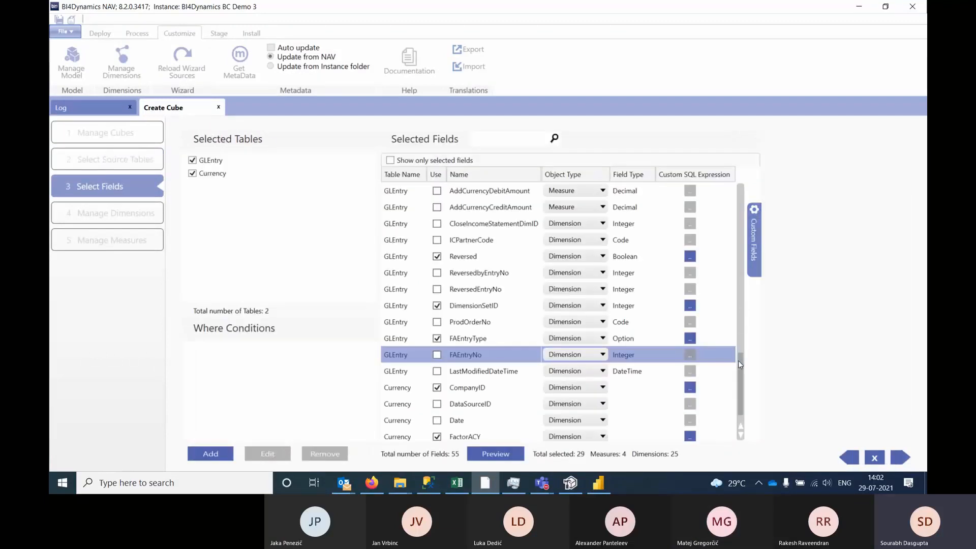
{"action": "left_click_drag", "start_coordinate": [739, 361], "coordinate": [746, 398]}
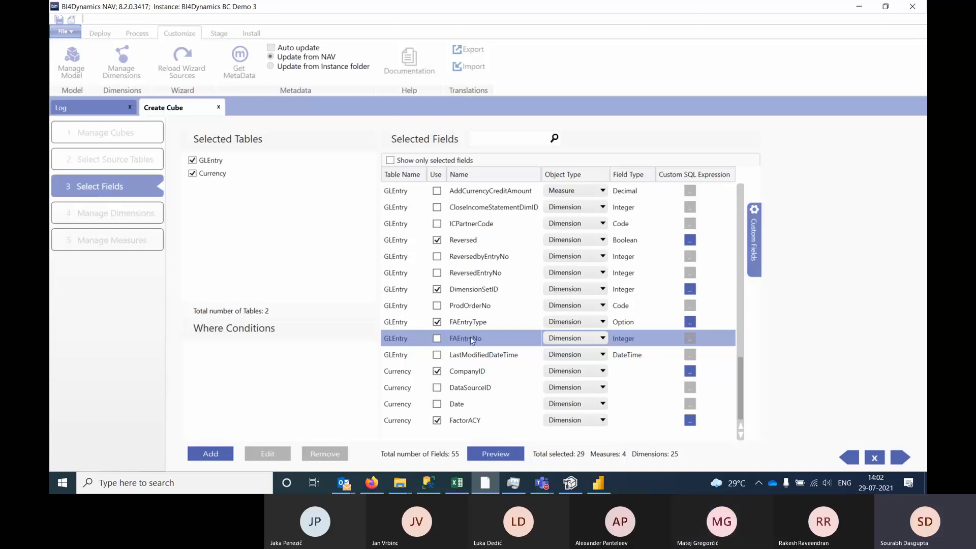
Switch to SQL Server Management Studio, dismiss the server connection, and run the FAEntryType and FAEntryNo query on stage.[G_L Entry]
{"action": "left_click", "coordinate": [429, 486]}
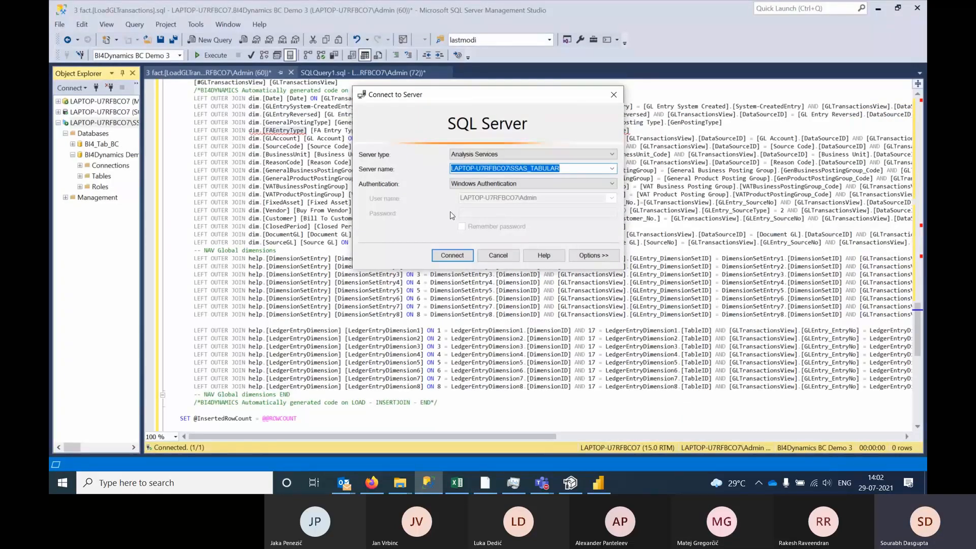
{"action": "left_click", "coordinate": [498, 256]}
{"action": "left_click", "coordinate": [363, 73]}
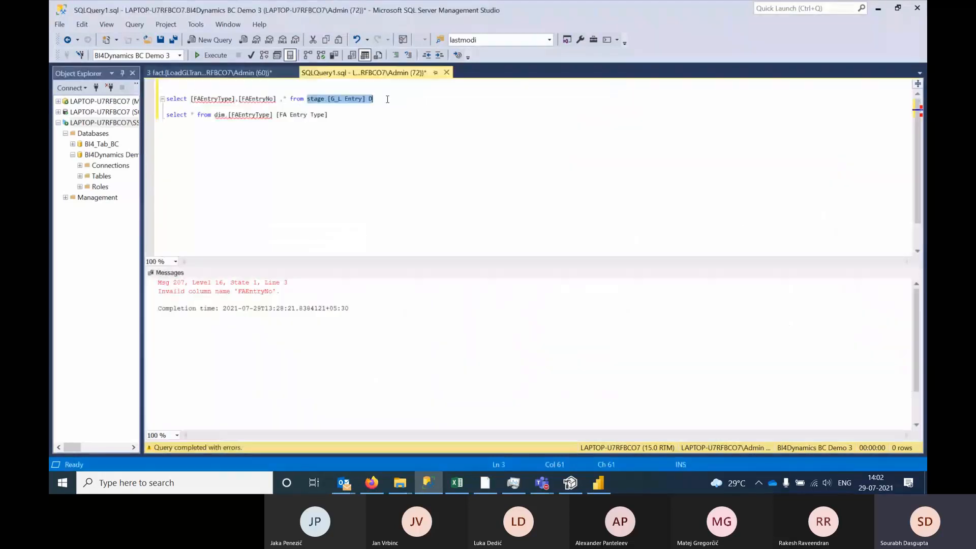
{"action": "left_click_drag", "start_coordinate": [189, 89], "coordinate": [397, 99]}
{"action": "left_click", "coordinate": [215, 55]}
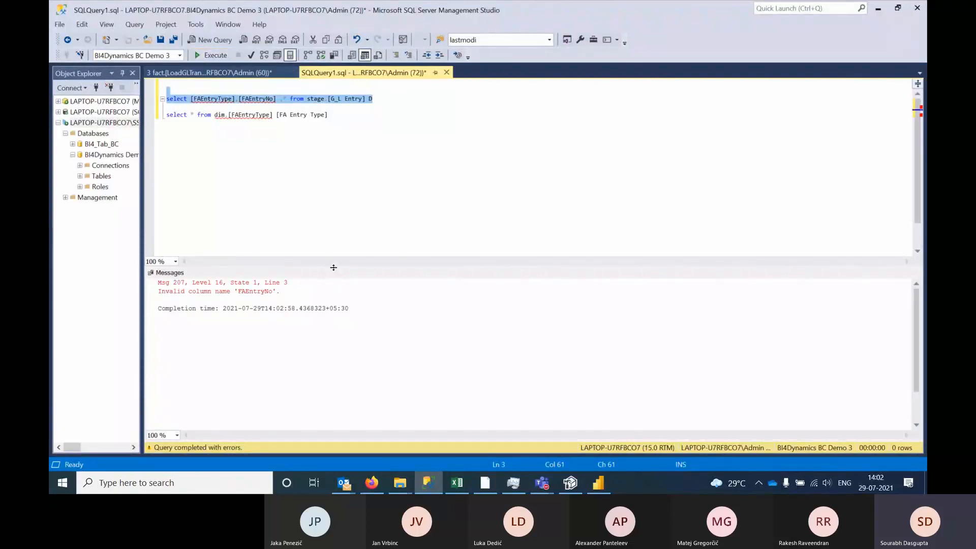
Enlarge the query's message area and highlight the error text to examine it
{"action": "left_click_drag", "start_coordinate": [333, 266], "coordinate": [333, 166]}
{"action": "left_click", "coordinate": [251, 193]}
{"action": "double_click", "coordinate": [251, 193]}
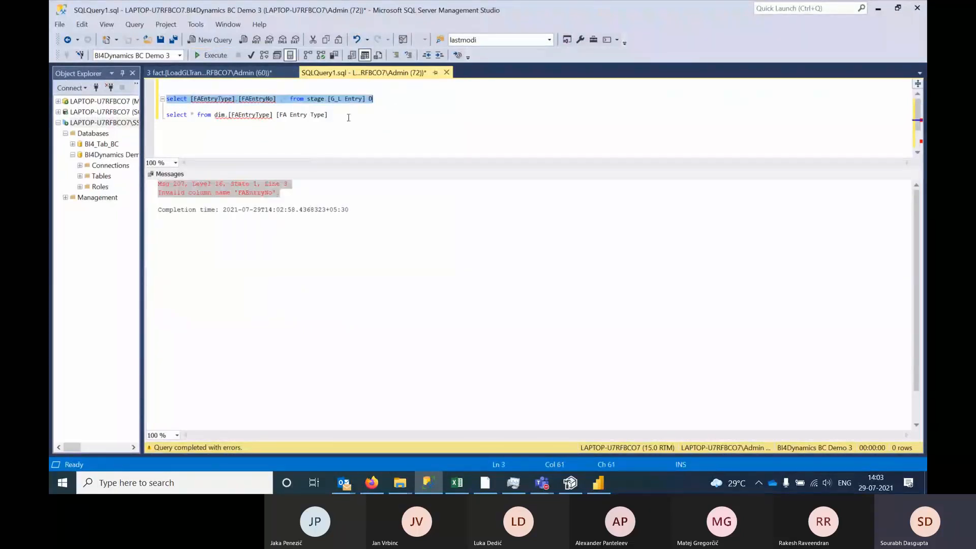
{"action": "left_click", "coordinate": [348, 117]}
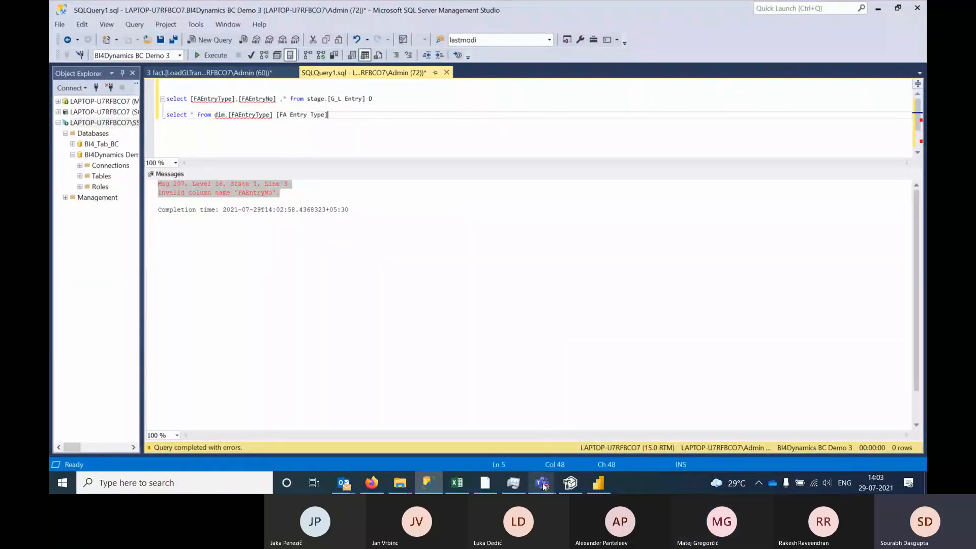
Switch to BI4Dynamics NAV and check the FAEntryNo field of GLEntry in the fact table's field selection
{"action": "mouse_move", "coordinate": [491, 482]}
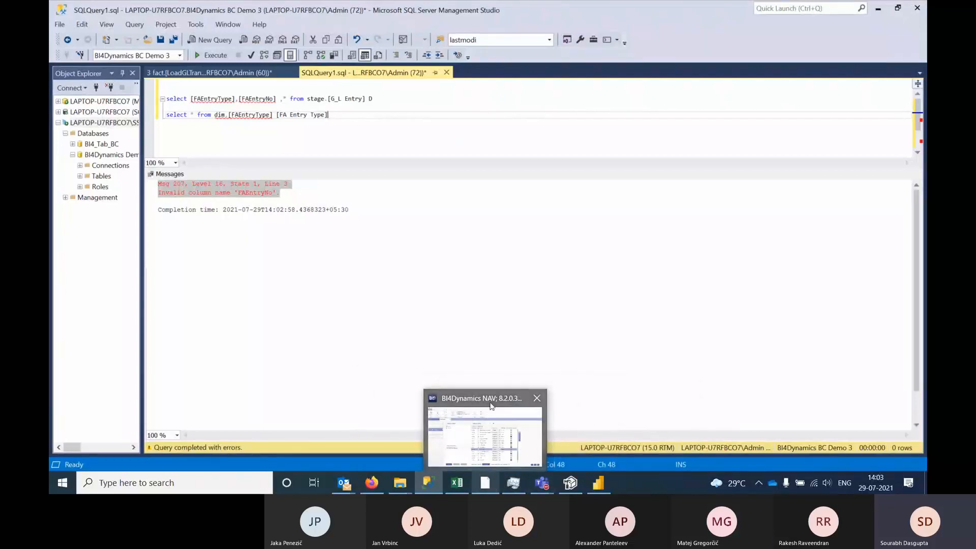
{"action": "left_click", "coordinate": [490, 463]}
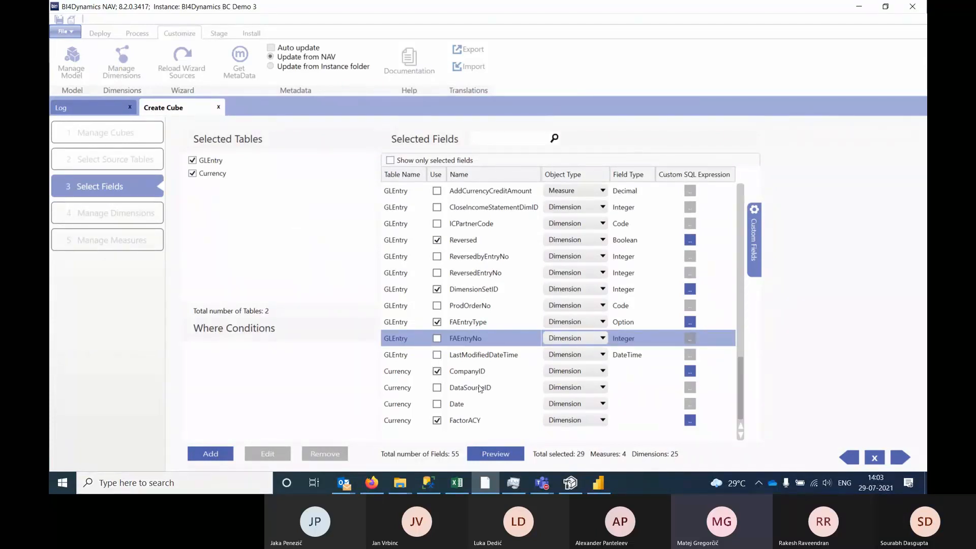
Return to SQL Server Management Studio, open a new query on Demo Database NAV (13-0), and expand that database's tables
{"action": "left_click", "coordinate": [429, 482]}
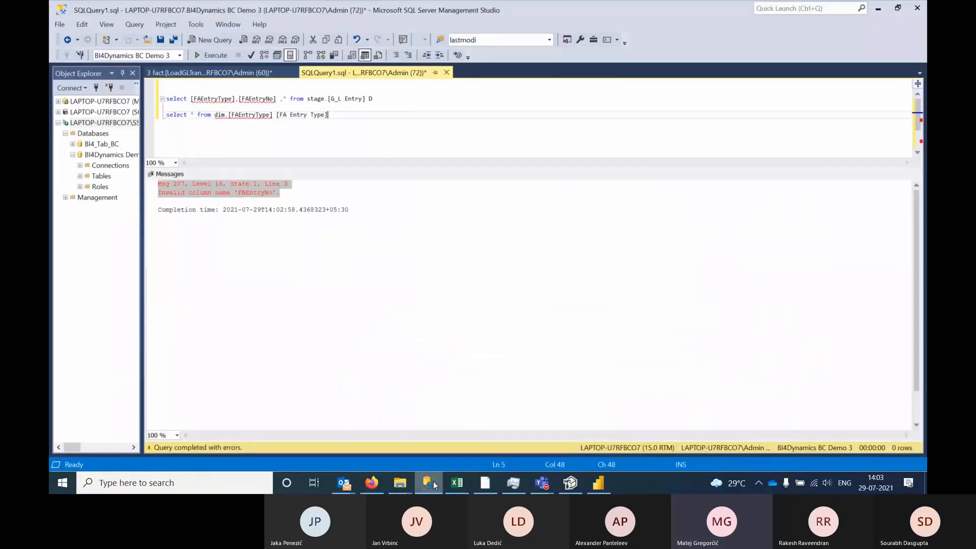
{"action": "left_click", "coordinate": [58, 113]}
{"action": "left_click", "coordinate": [80, 186]}
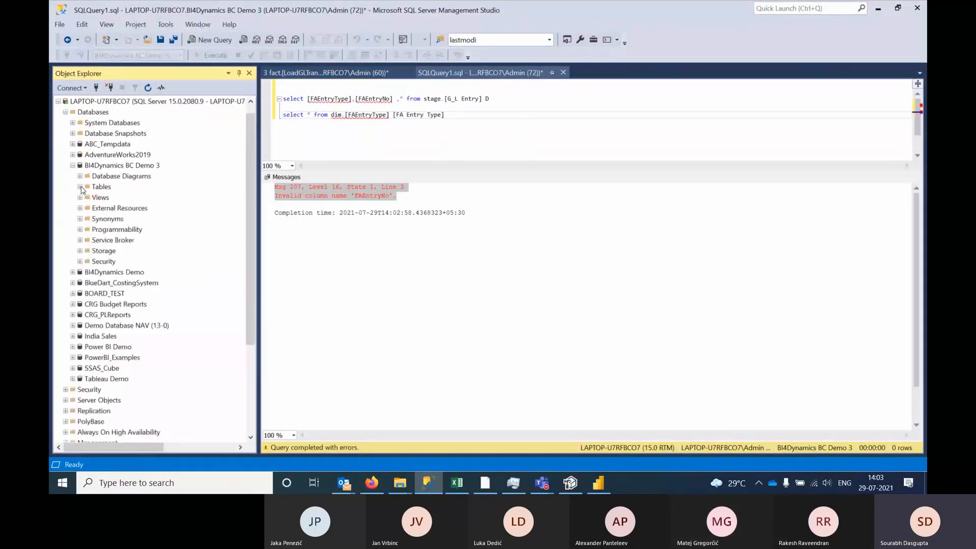
{"action": "left_click", "coordinate": [73, 166]}
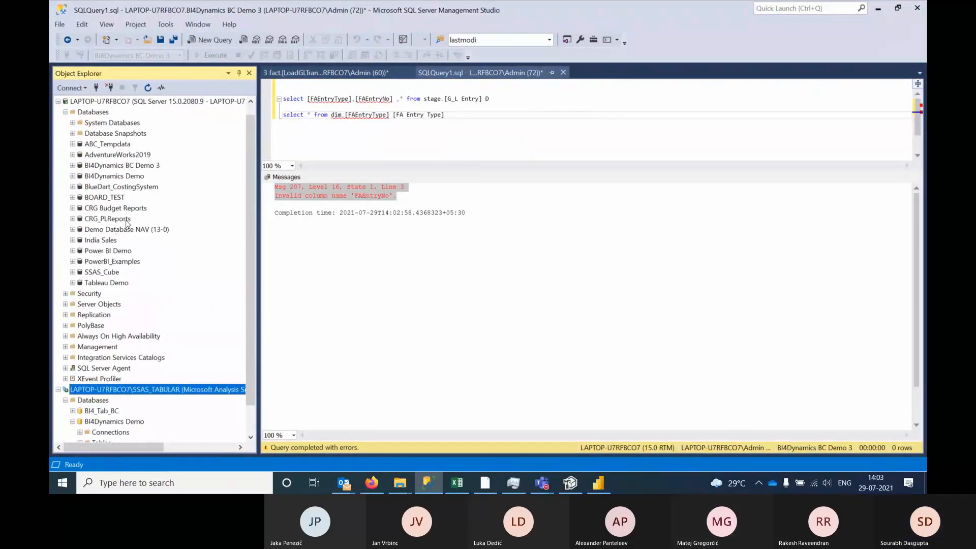
{"action": "right_click", "coordinate": [109, 229]}
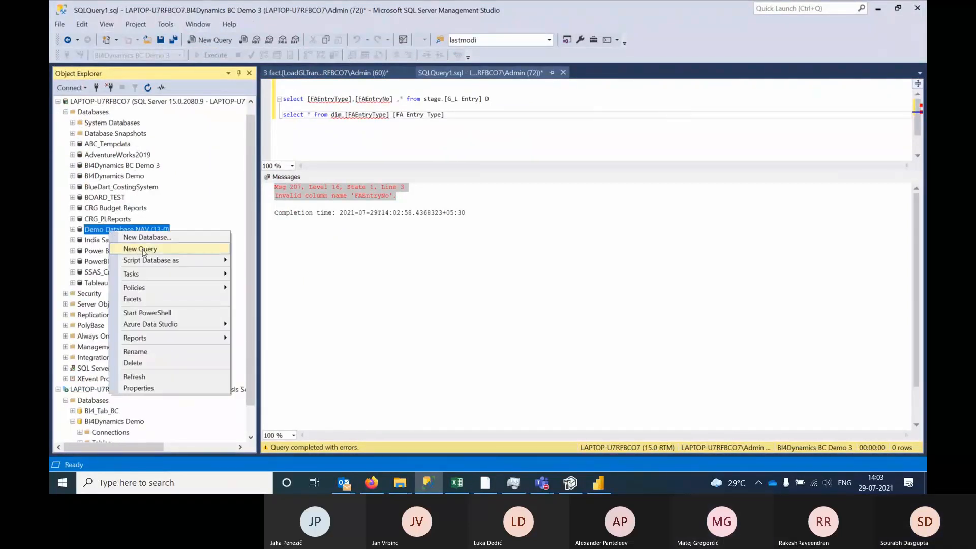
{"action": "left_click", "coordinate": [143, 250]}
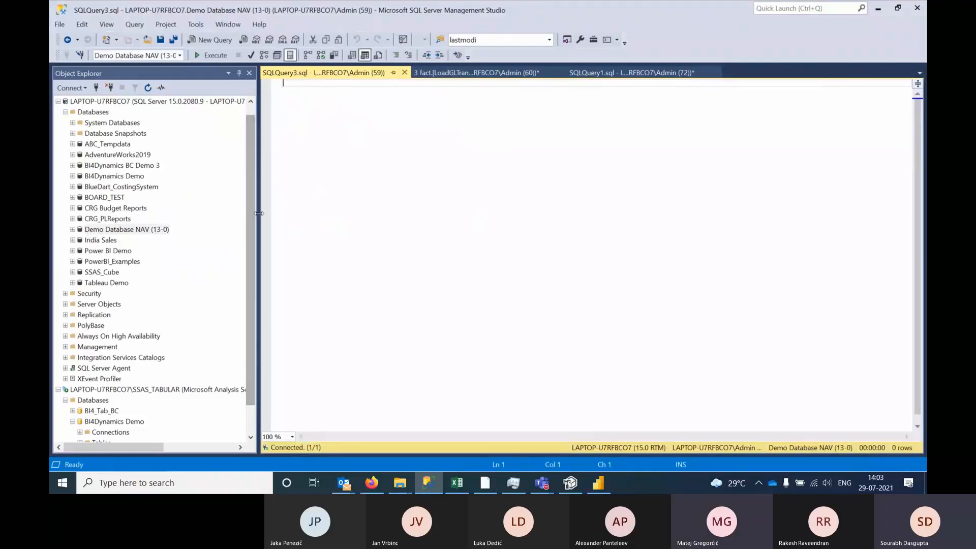
{"action": "left_click_drag", "start_coordinate": [259, 213], "coordinate": [252, 213]}
{"action": "key", "text": "Return"}
{"action": "key", "text": "Return"}
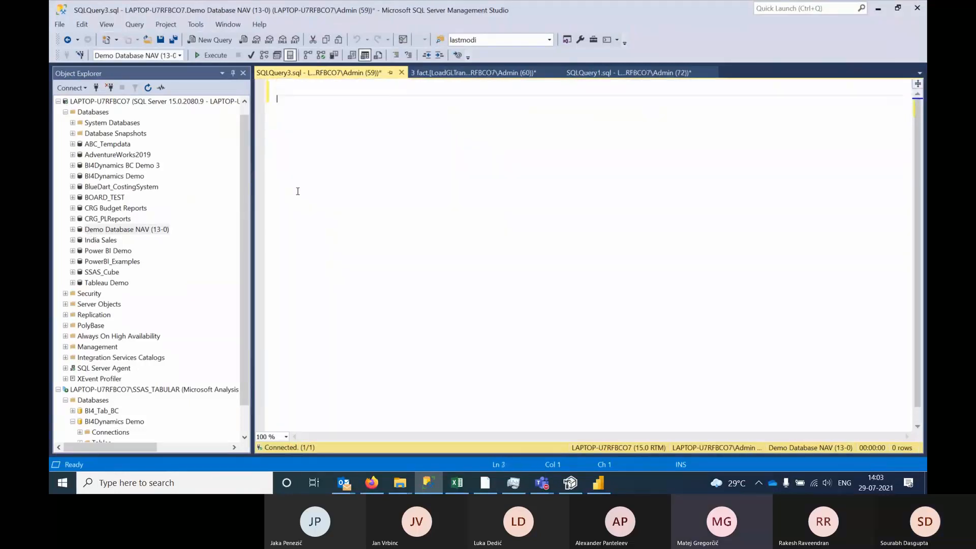
{"action": "left_click", "coordinate": [74, 230]}
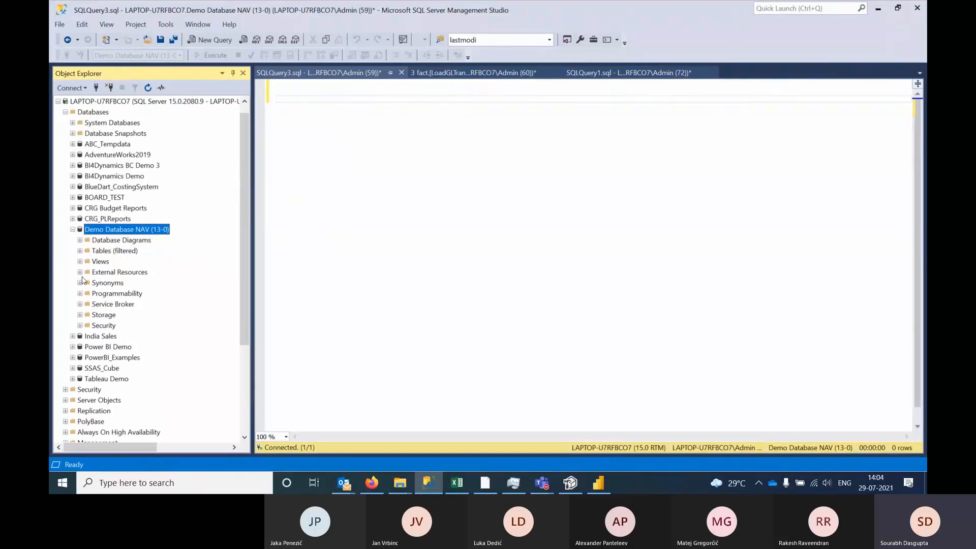
{"action": "left_click", "coordinate": [79, 251]}
Filter the tables of Demo Database NAV (13-0) by names containing "glentry"
{"action": "right_click", "coordinate": [130, 253]}
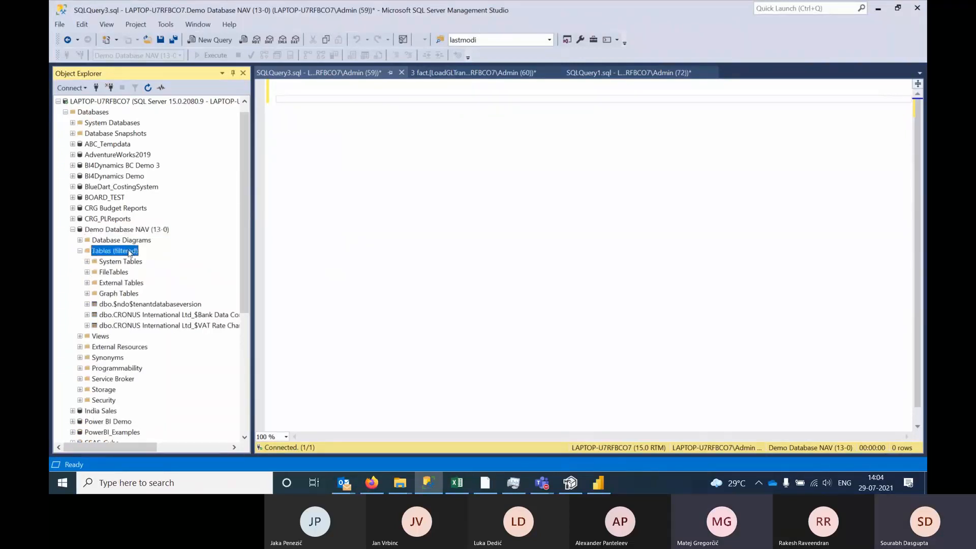
{"action": "mouse_move", "coordinate": [169, 270]}
{"action": "left_click", "coordinate": [258, 282]}
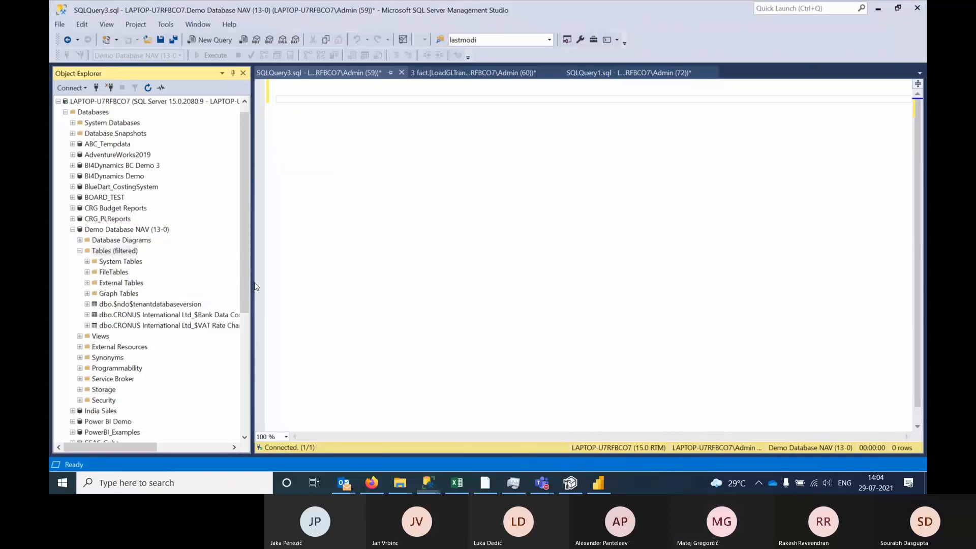
{"action": "left_click", "coordinate": [563, 186]}
{"action": "double_click", "coordinate": [563, 186]}
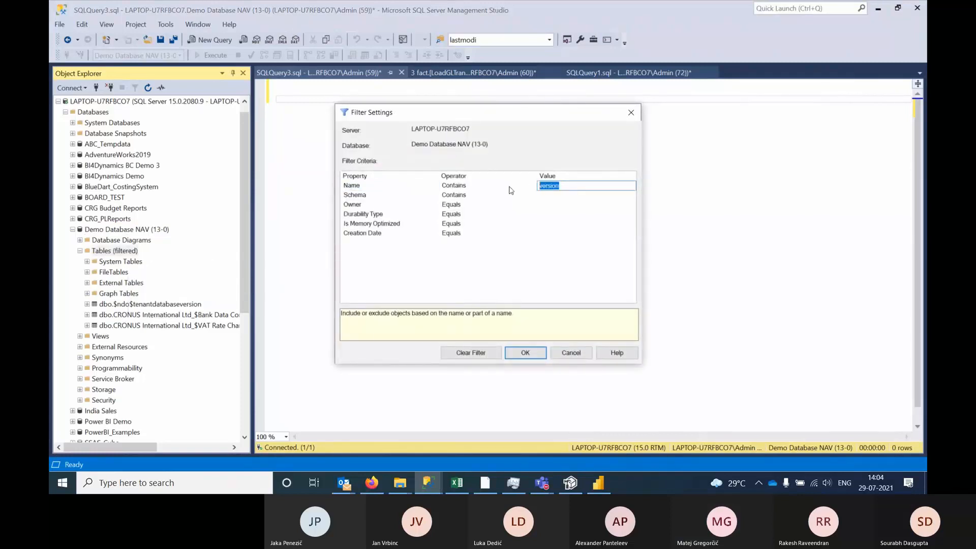
{"action": "type", "text": "glentry"}
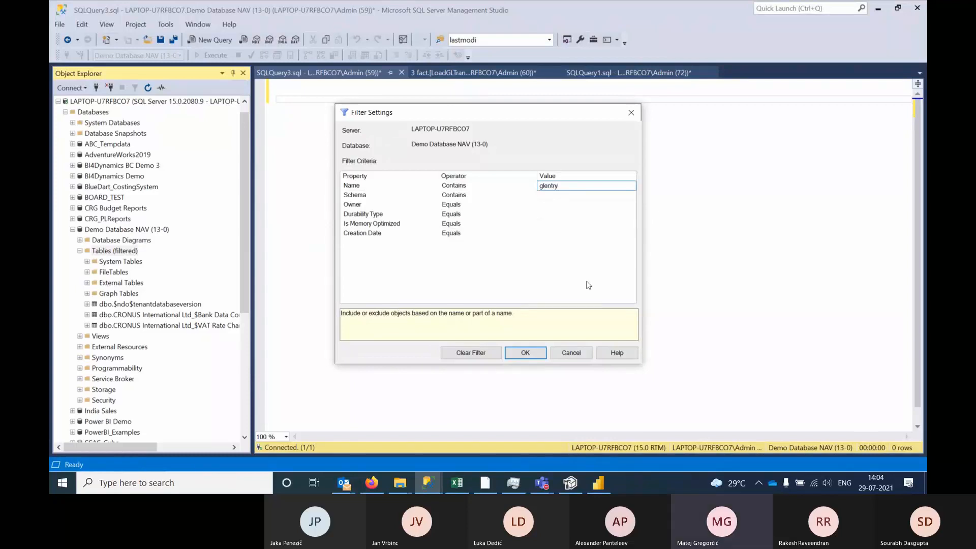
{"action": "left_click", "coordinate": [524, 353]}
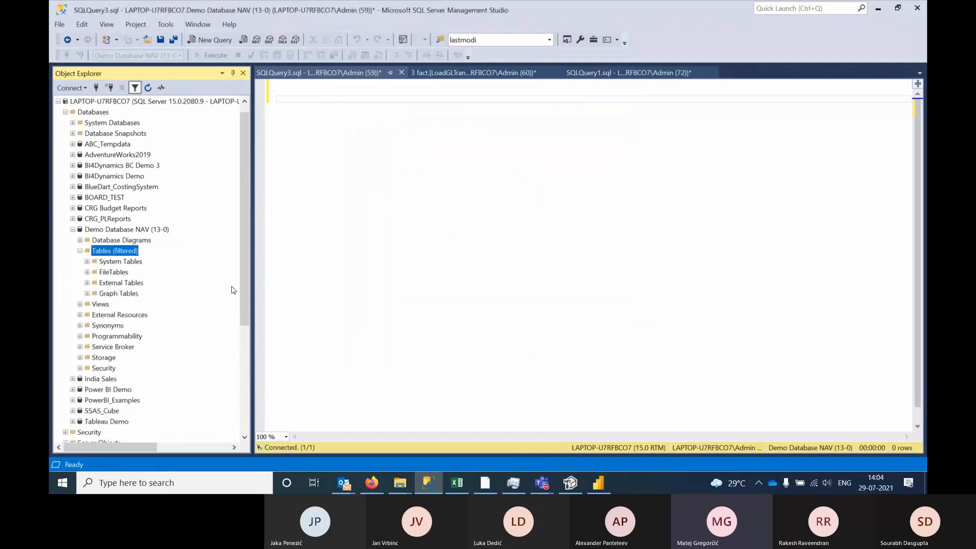
Clear the name filter on the tables of Demo Database NAV (13-0)
{"action": "right_click", "coordinate": [131, 257]}
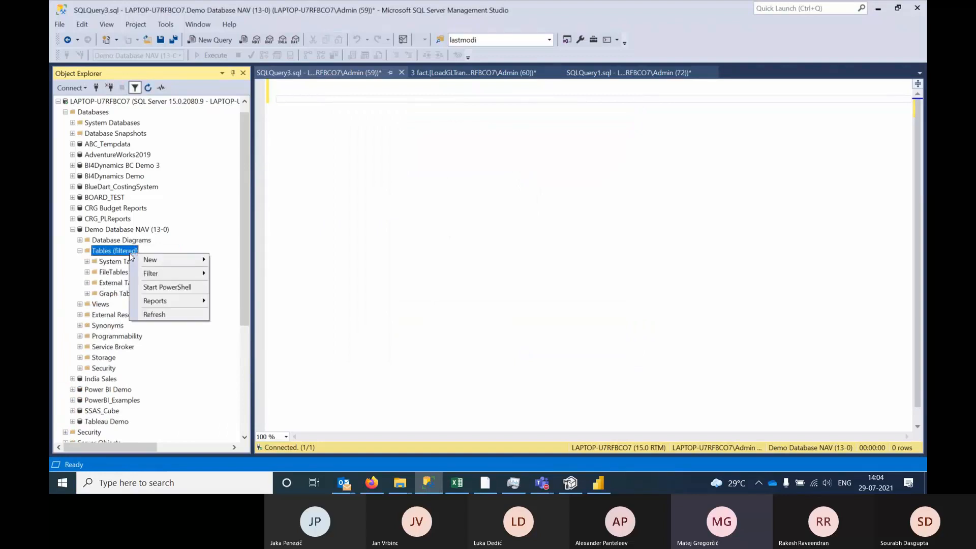
{"action": "mouse_move", "coordinate": [168, 274]}
{"action": "left_click", "coordinate": [247, 284]}
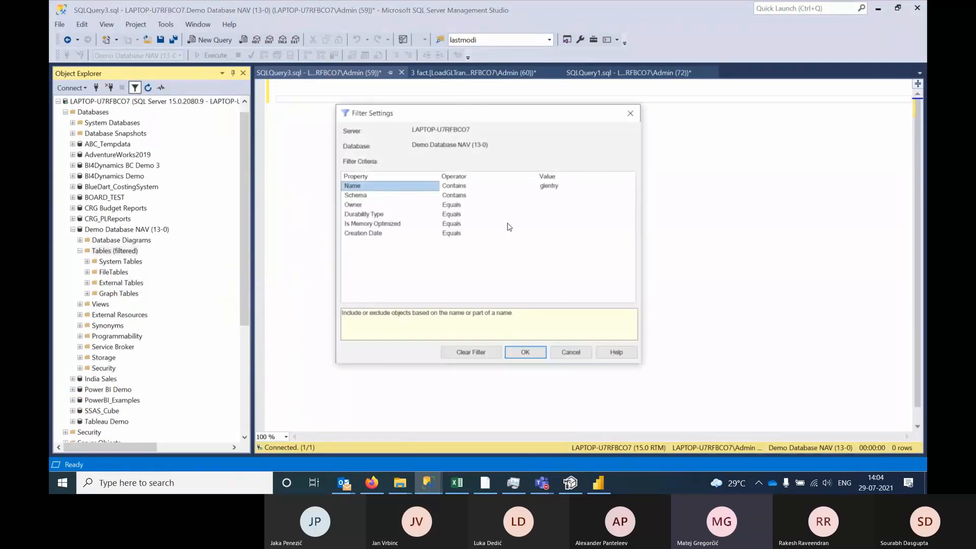
{"action": "left_click", "coordinate": [568, 185]}
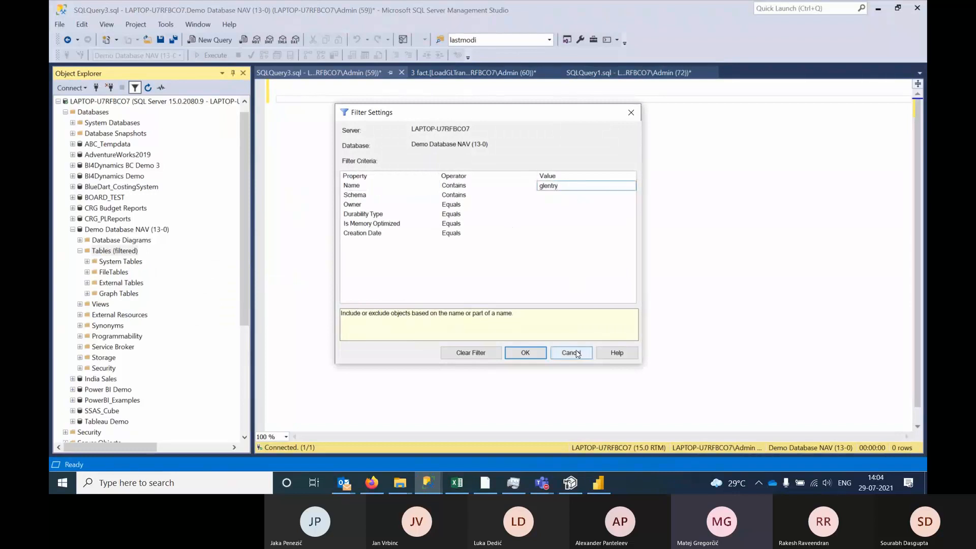
{"action": "left_click", "coordinate": [494, 358]}
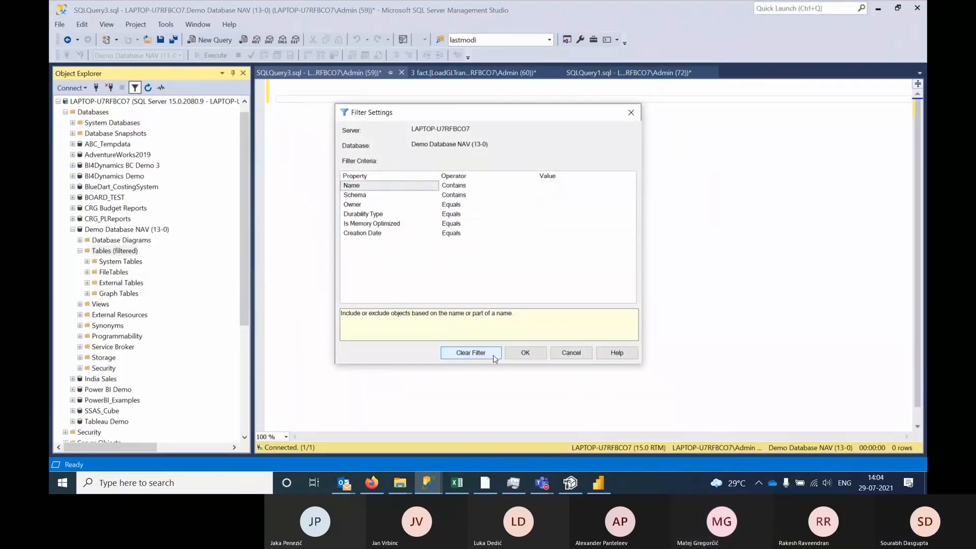
{"action": "left_click", "coordinate": [515, 351]}
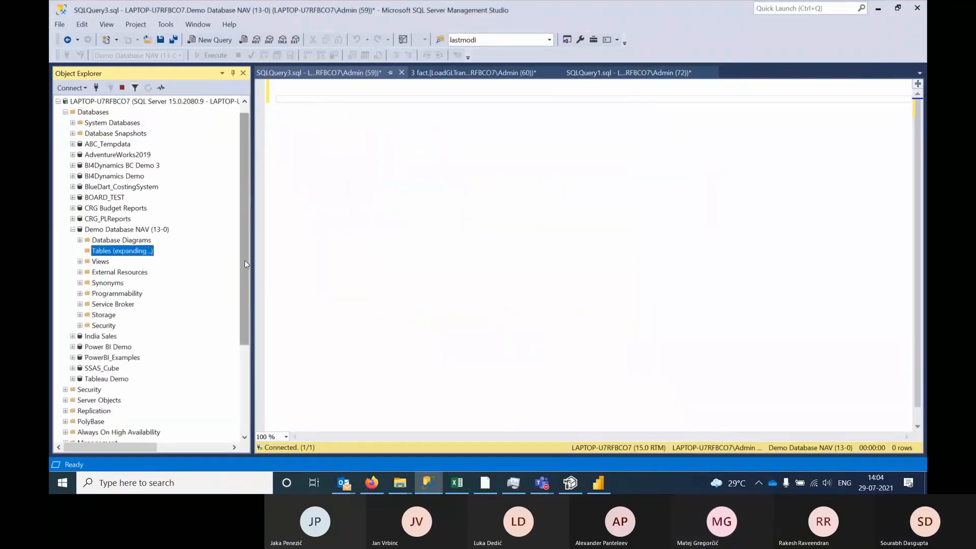
Locate the table dbo.CRONUS International Ltd_$G_L Entry in the widened object tree and select it
{"action": "scroll", "coordinate": [246, 264], "scroll_direction": "down", "scroll_amount": 3}
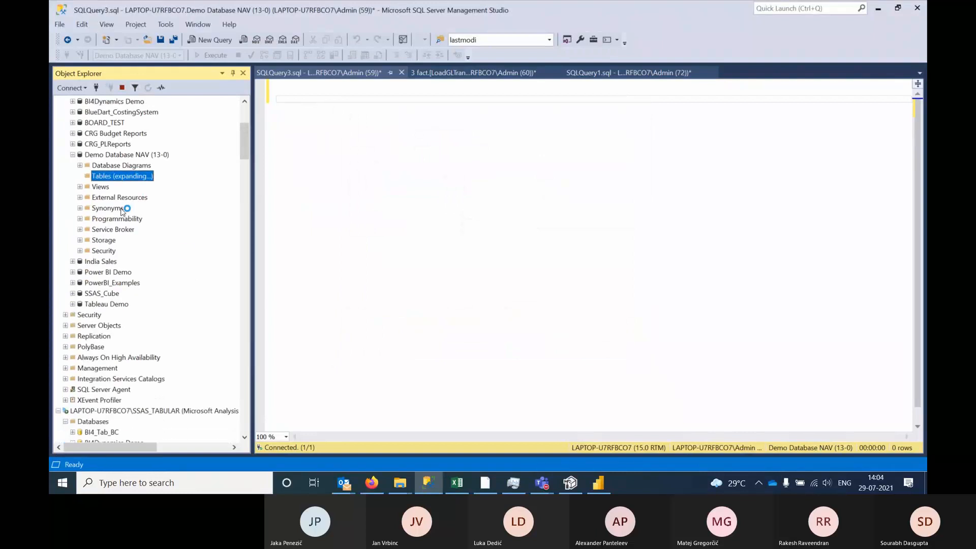
{"action": "scroll", "coordinate": [159, 256], "scroll_direction": "down", "scroll_amount": 7}
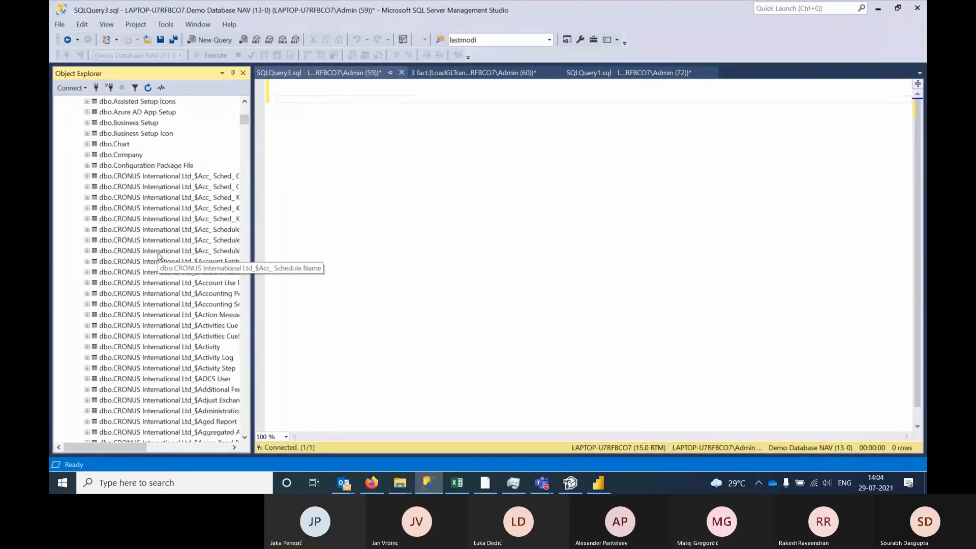
{"action": "scroll", "coordinate": [158, 256], "scroll_direction": "down", "scroll_amount": 12}
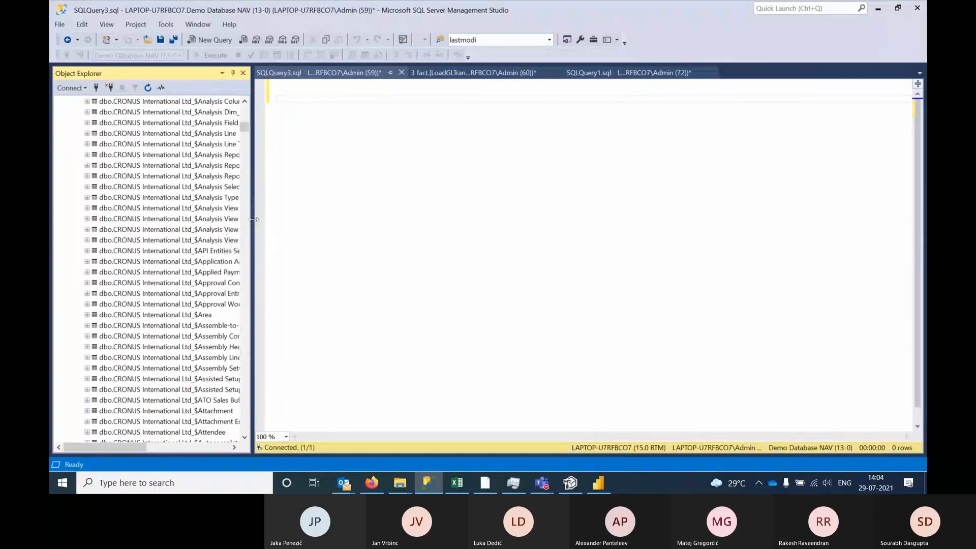
{"action": "left_click_drag", "start_coordinate": [254, 219], "coordinate": [377, 219]}
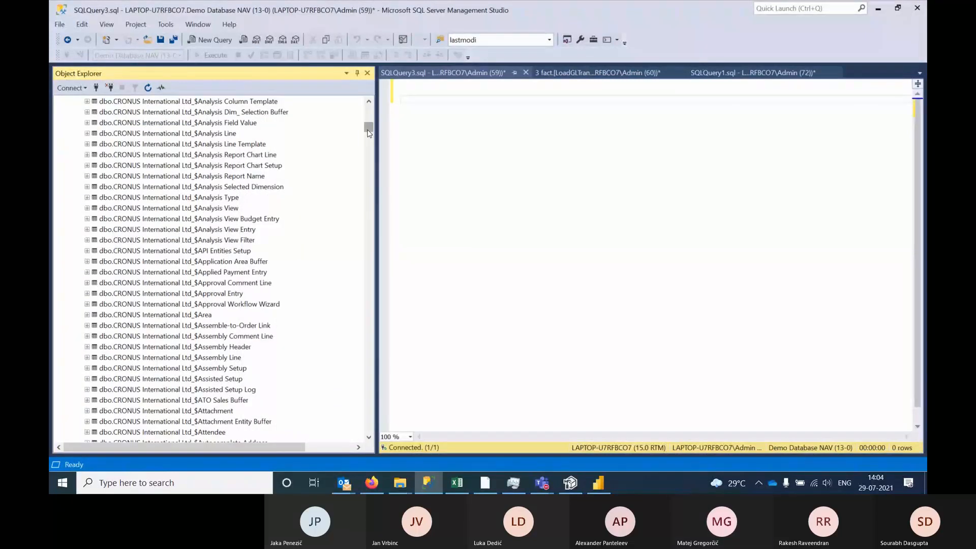
{"action": "left_click_drag", "start_coordinate": [369, 133], "coordinate": [371, 213]}
{"action": "left_click", "coordinate": [218, 241]}
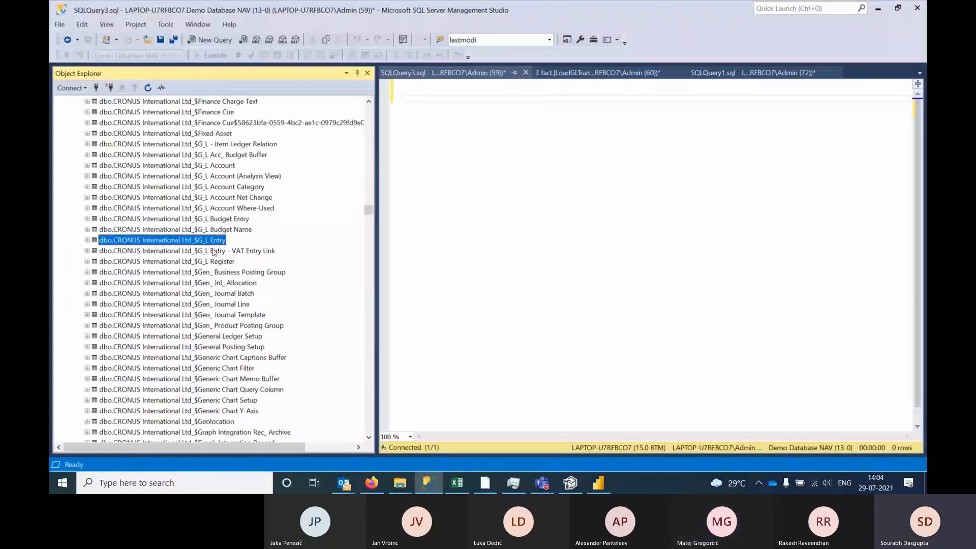
{"action": "left_click", "coordinate": [202, 242]}
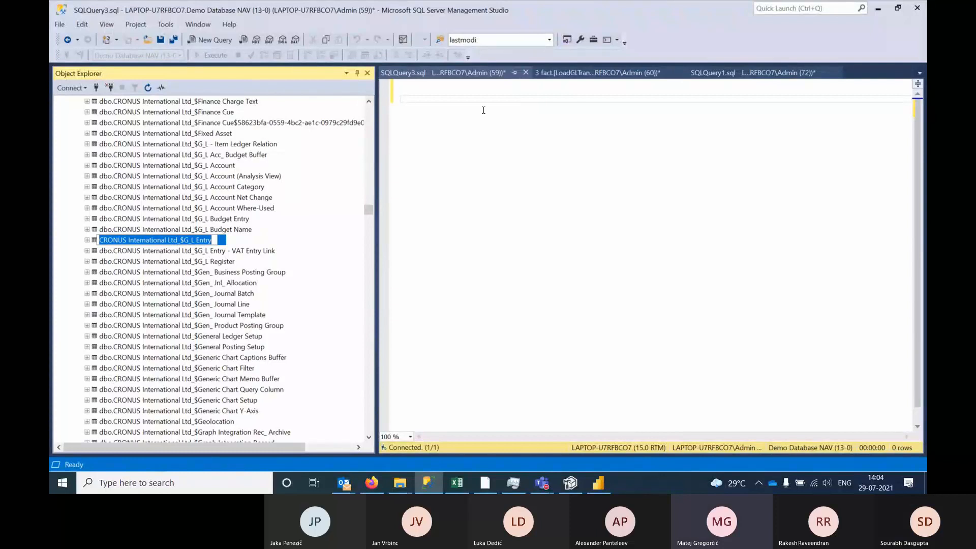
Expand the columns of dbo.CRONUS International Ltd_$G_L Entry, browse them for the fixed asset fields, and select FA Entry No_
{"action": "left_click", "coordinate": [87, 240]}
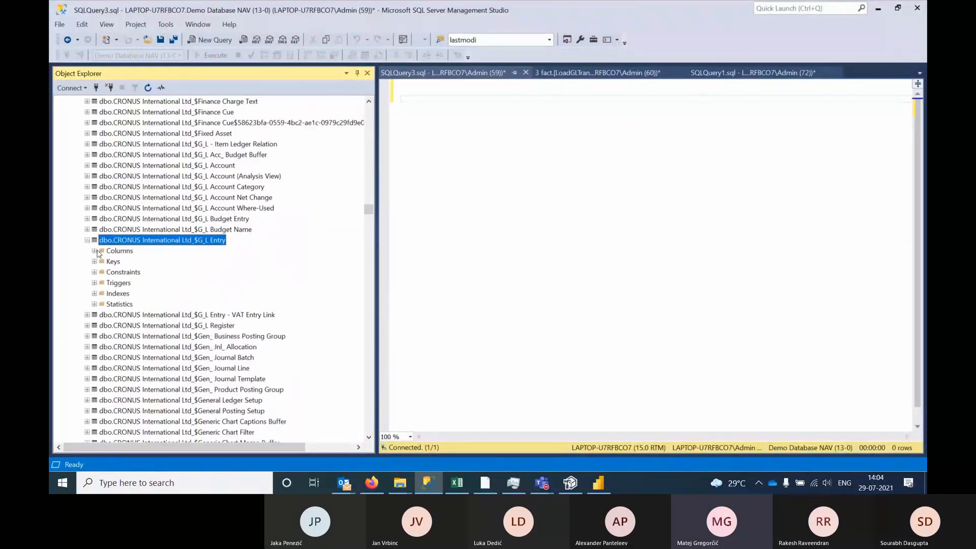
{"action": "left_click", "coordinate": [97, 253]}
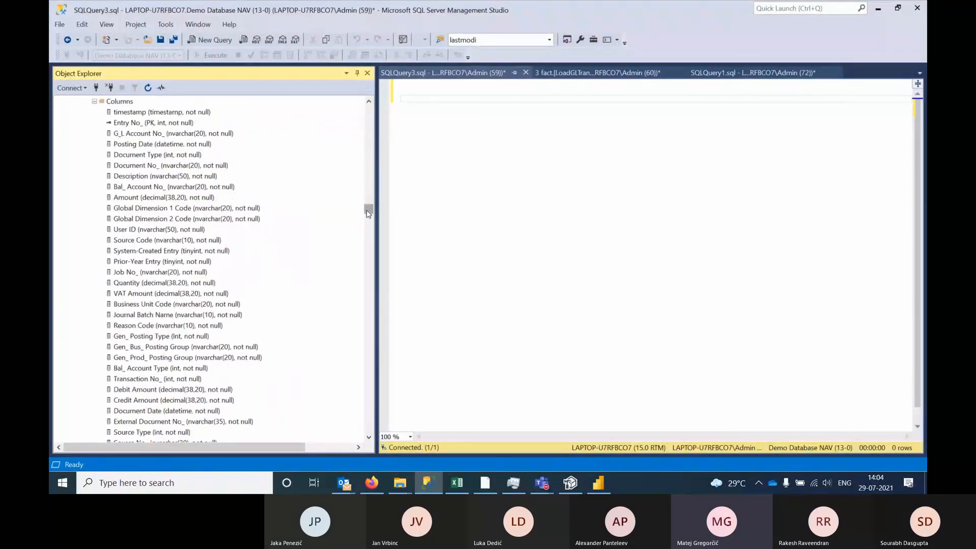
{"action": "left_click_drag", "start_coordinate": [368, 213], "coordinate": [369, 215]}
{"action": "left_click", "coordinate": [173, 250]}
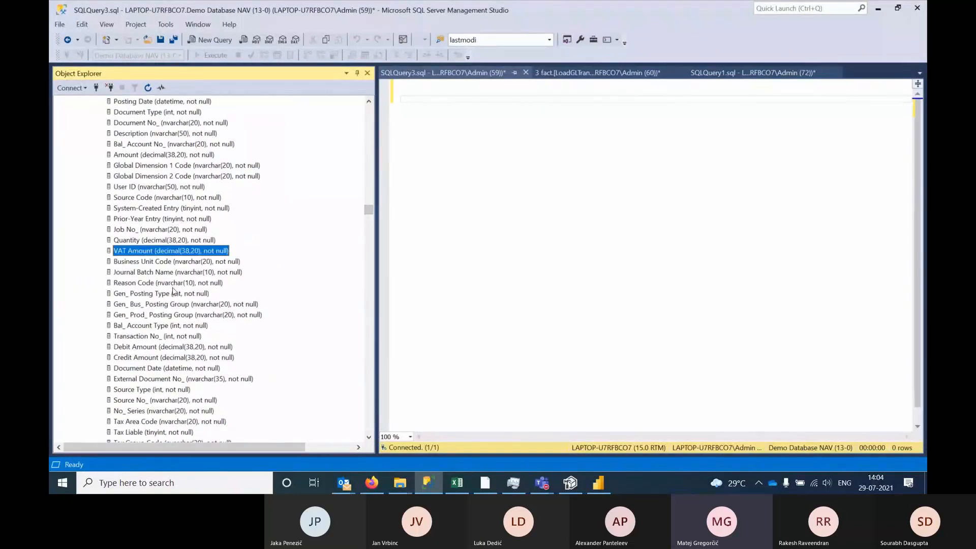
{"action": "scroll", "coordinate": [172, 275], "scroll_direction": "down", "scroll_amount": 4}
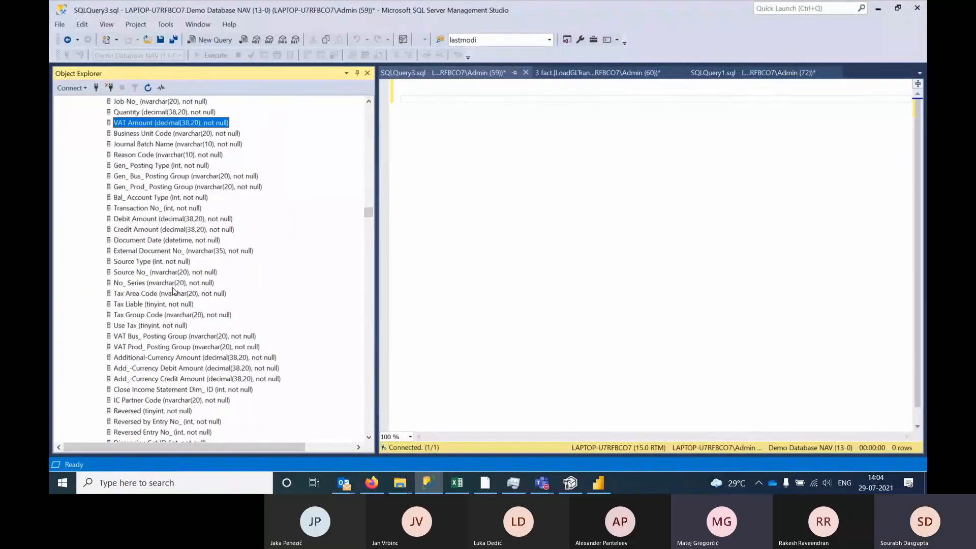
{"action": "scroll", "coordinate": [172, 287], "scroll_direction": "up", "scroll_amount": 1}
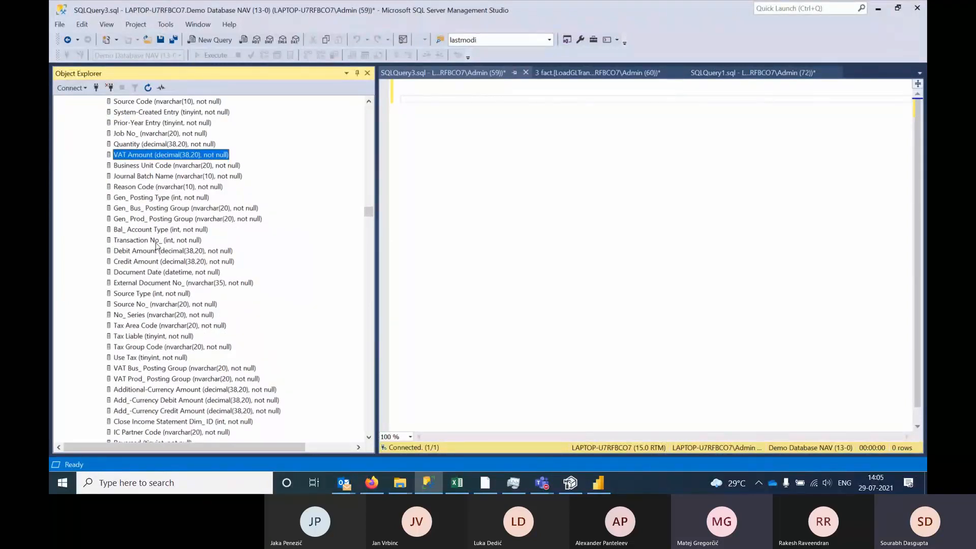
{"action": "scroll", "coordinate": [157, 247], "scroll_direction": "up", "scroll_amount": 4}
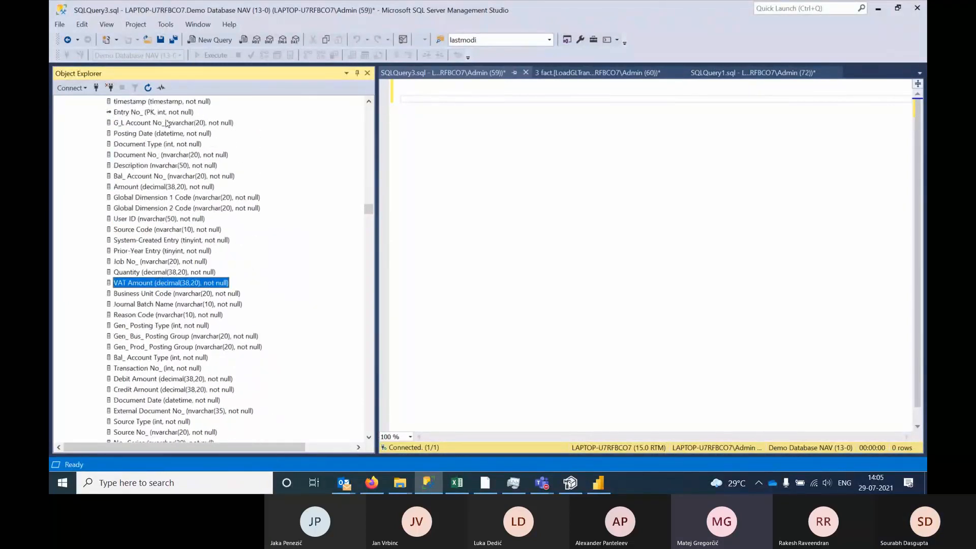
{"action": "scroll", "coordinate": [163, 129], "scroll_direction": "up", "scroll_amount": 1}
{"action": "left_click", "coordinate": [151, 145]}
{"action": "key", "text": "f"}
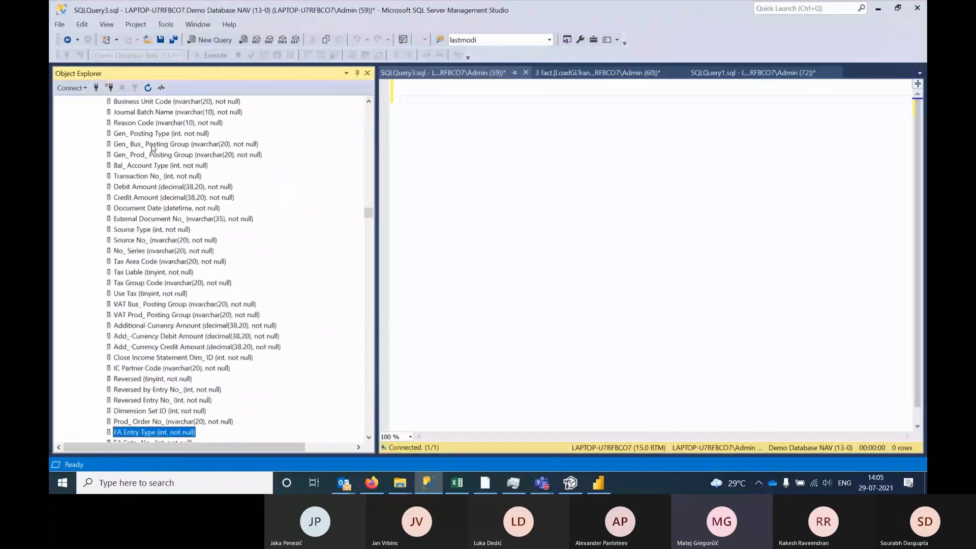
{"action": "scroll", "coordinate": [168, 326], "scroll_direction": "down", "scroll_amount": 3}
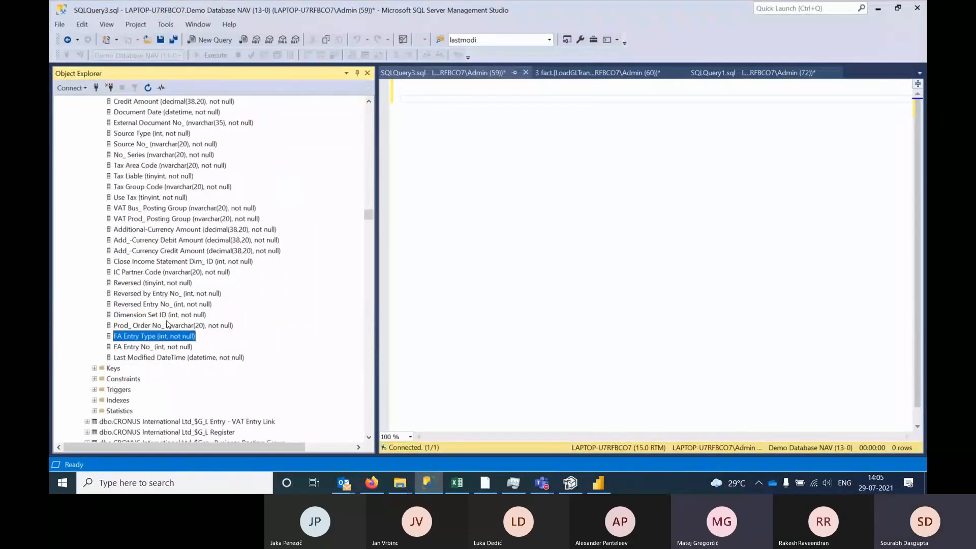
{"action": "left_click", "coordinate": [145, 350]}
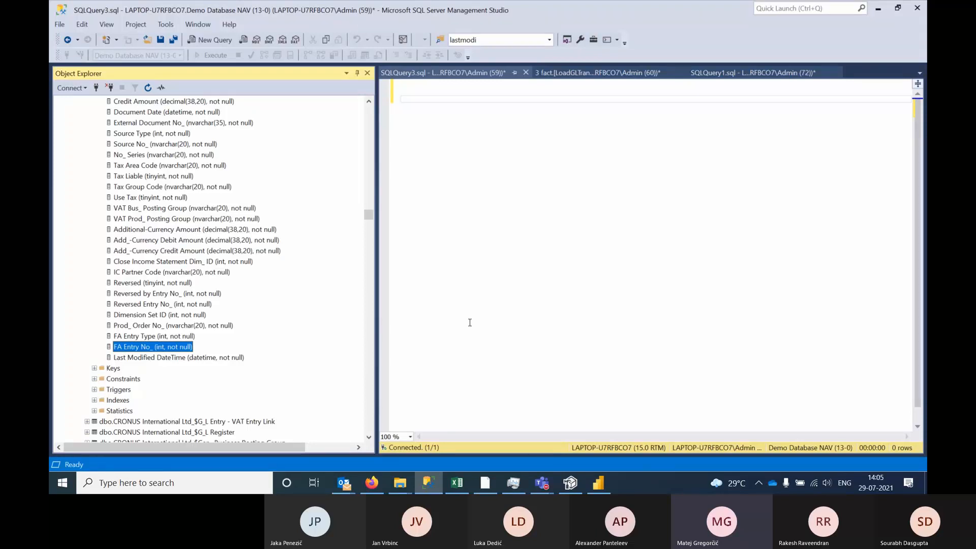
Switch to BI4Dynamics, return the cube wizard to the source tables, and select the stage table GLEntry among the selected tables
{"action": "left_click", "coordinate": [485, 483]}
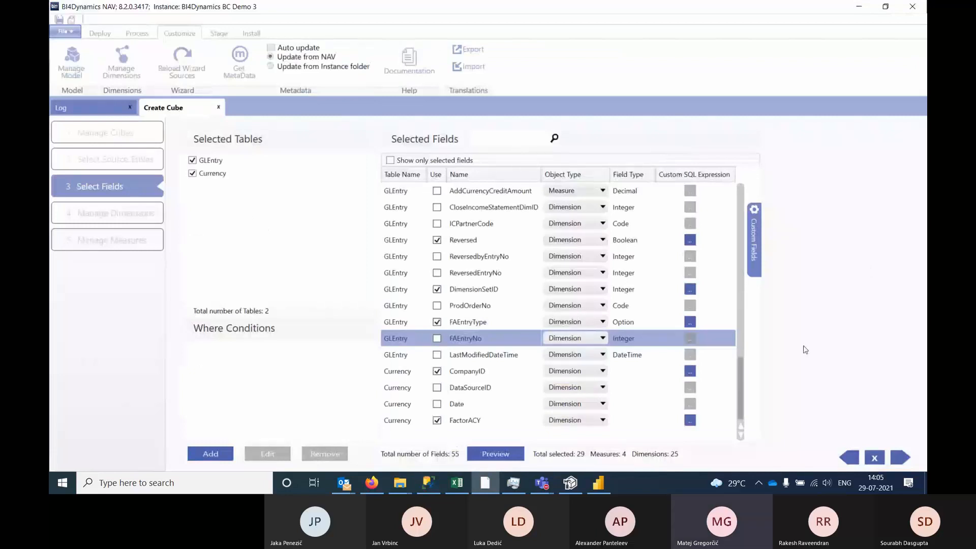
{"action": "left_click", "coordinate": [849, 459]}
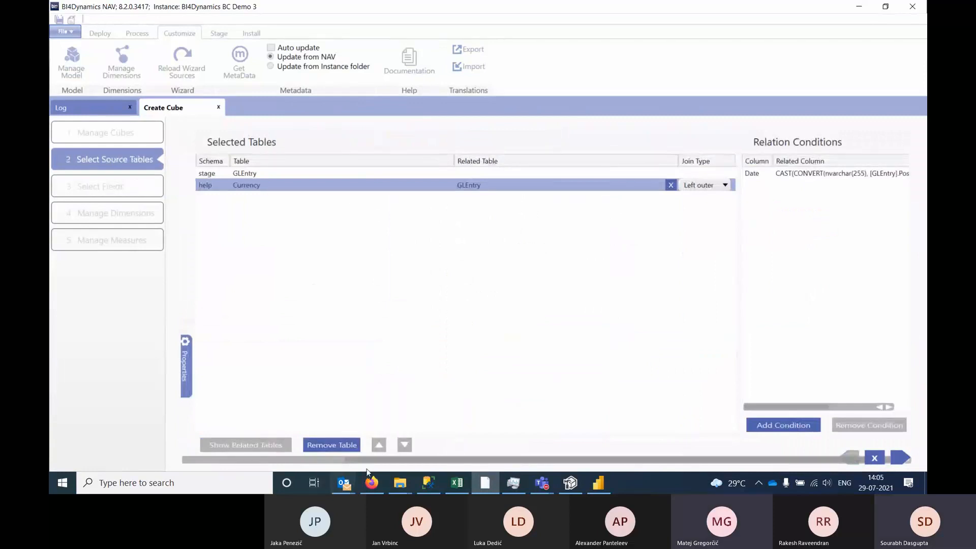
{"action": "left_click_drag", "start_coordinate": [369, 461], "coordinate": [209, 456]}
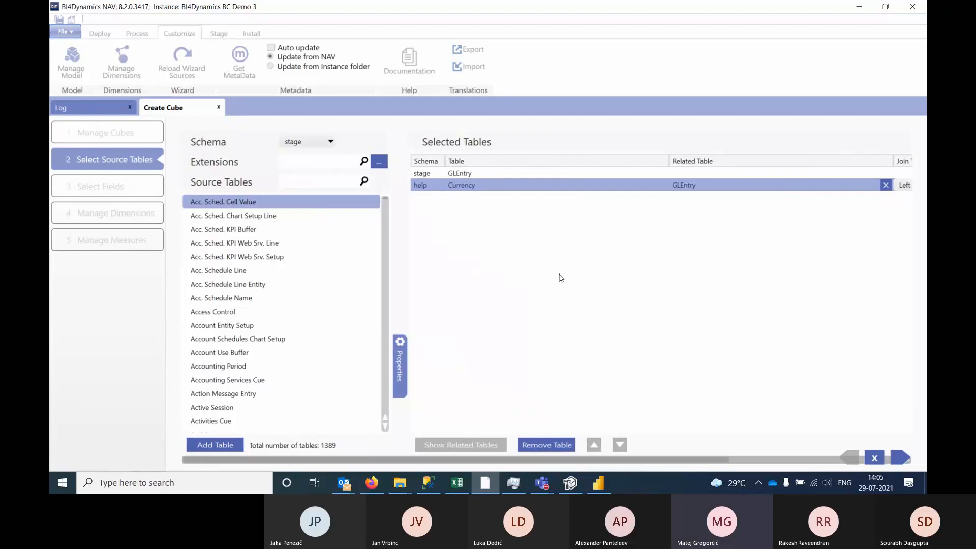
{"action": "left_click", "coordinate": [468, 175]}
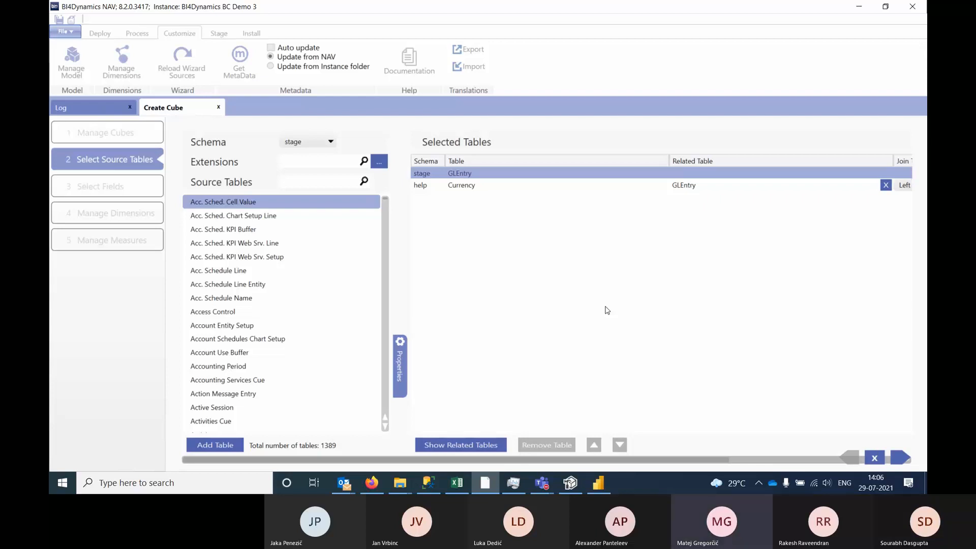
Return to SQL Server Management Studio, narrow the object tree, and delete the dim.[FAEntryType] select line from SQLQuery1.sql, leaving the stage.[G_L Entry] query
{"action": "left_click", "coordinate": [427, 484]}
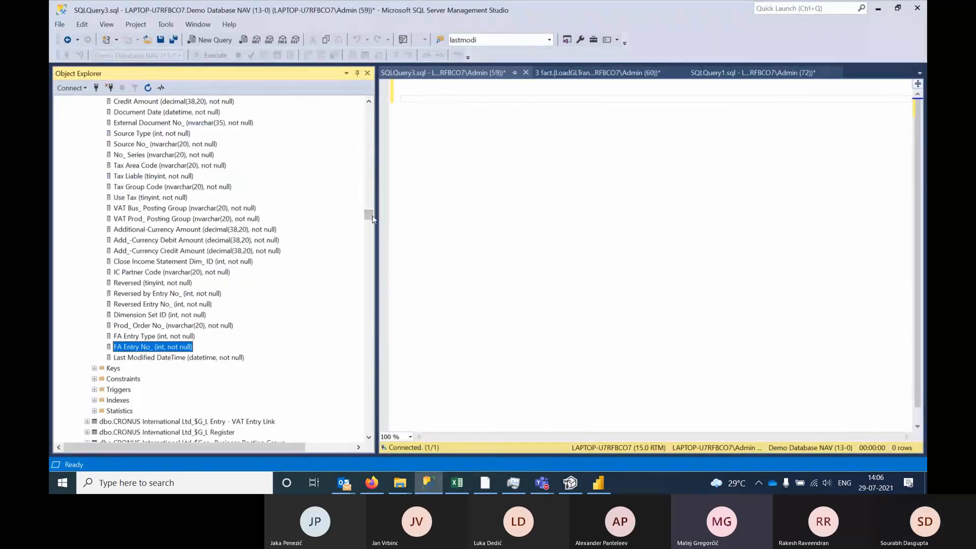
{"action": "left_click_drag", "start_coordinate": [369, 218], "coordinate": [369, 182]}
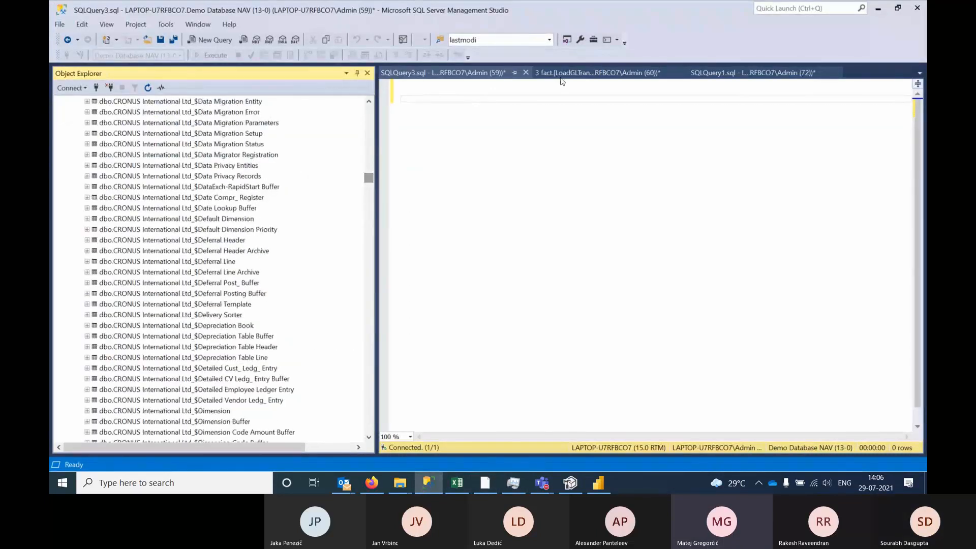
{"action": "left_click", "coordinate": [467, 89]}
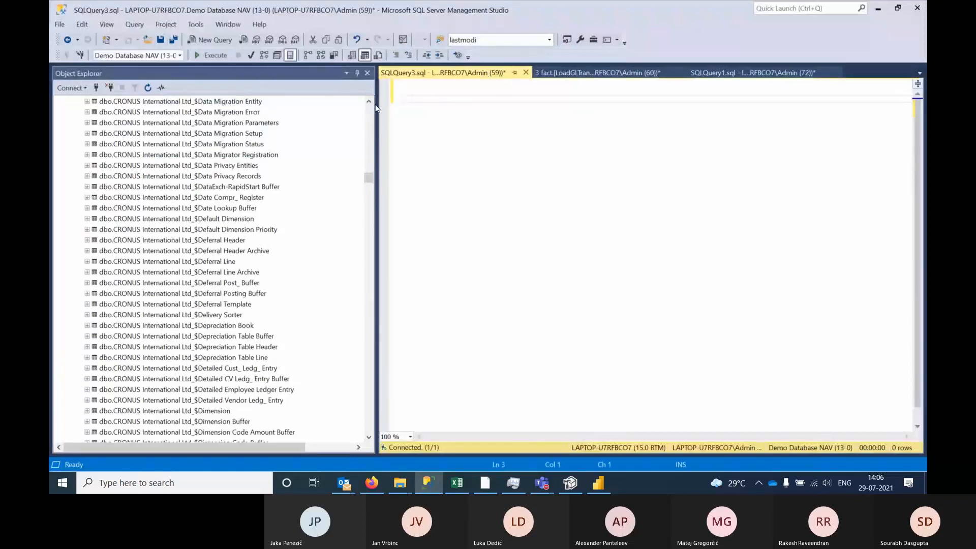
{"action": "left_click_drag", "start_coordinate": [377, 107], "coordinate": [186, 107]}
{"action": "left_click", "coordinate": [529, 75]}
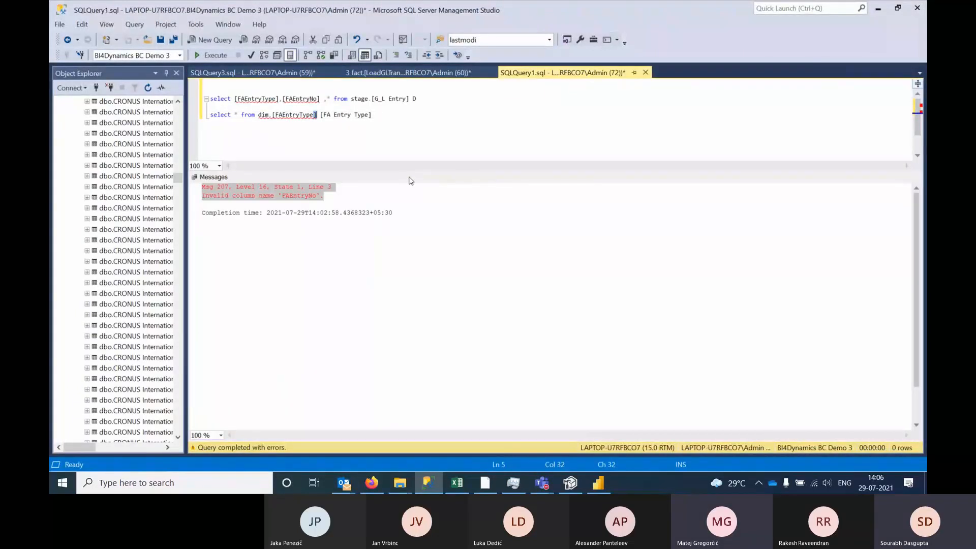
{"action": "key", "text": "shift+Home"}
{"action": "key", "text": "BackSpace"}
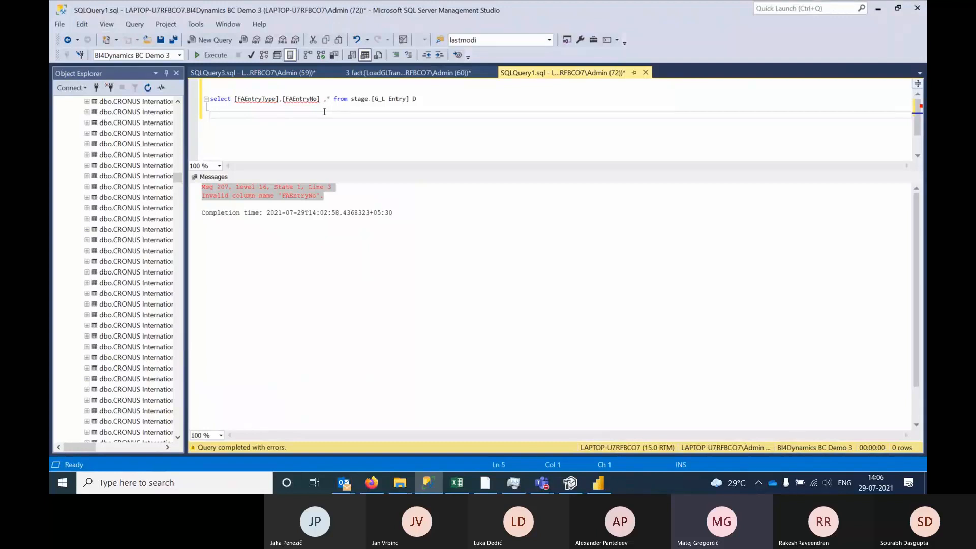
{"action": "mouse_move", "coordinate": [304, 98]}
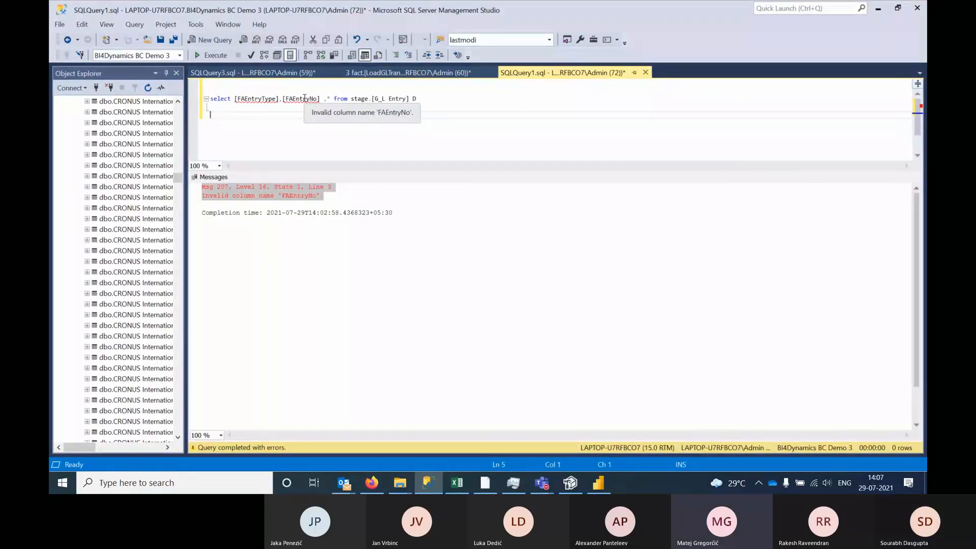
Switch to BI4Dynamics, check the FAEntryNo field of GLEntry, and continue to the dimension management stage to review the available dimensions
{"action": "left_click", "coordinate": [489, 489]}
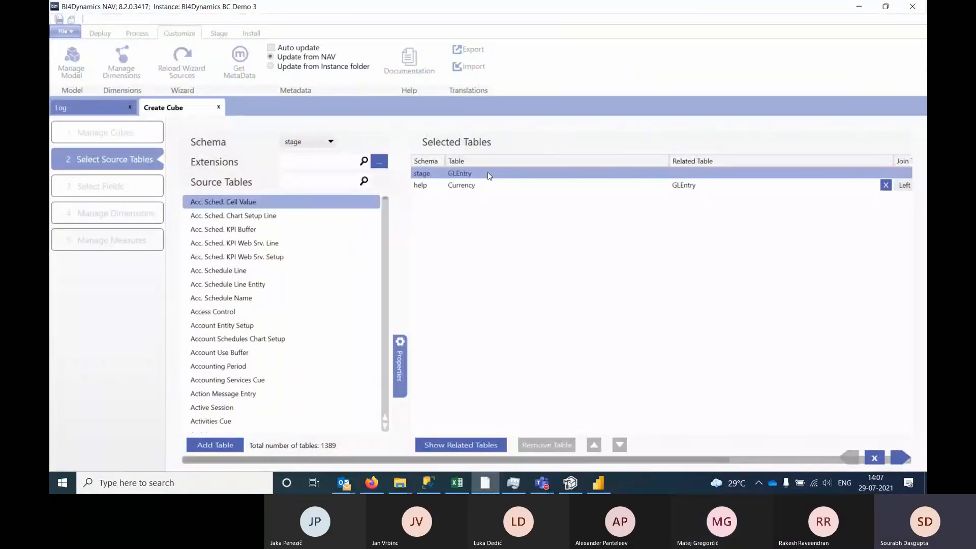
{"action": "left_click", "coordinate": [900, 459]}
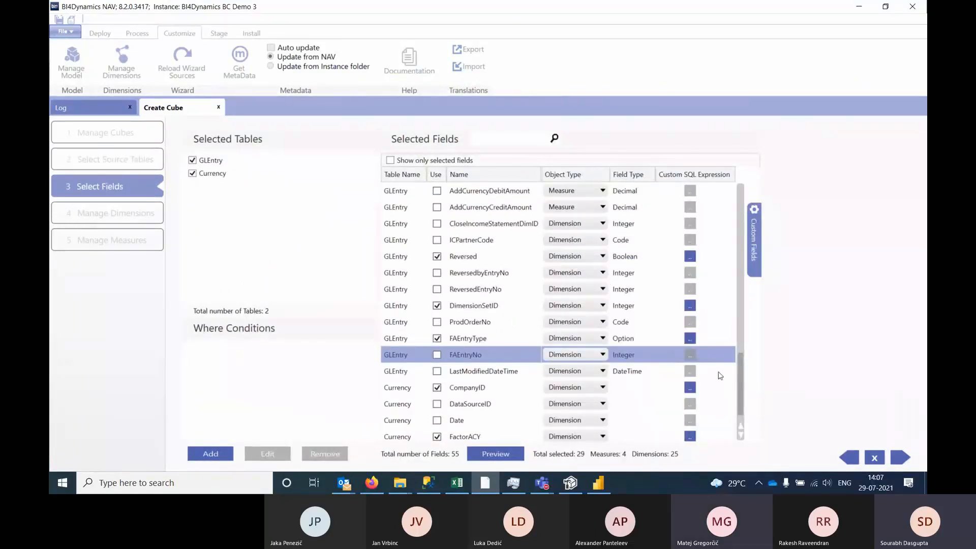
{"action": "scroll", "coordinate": [744, 399], "scroll_direction": "down", "scroll_amount": 1}
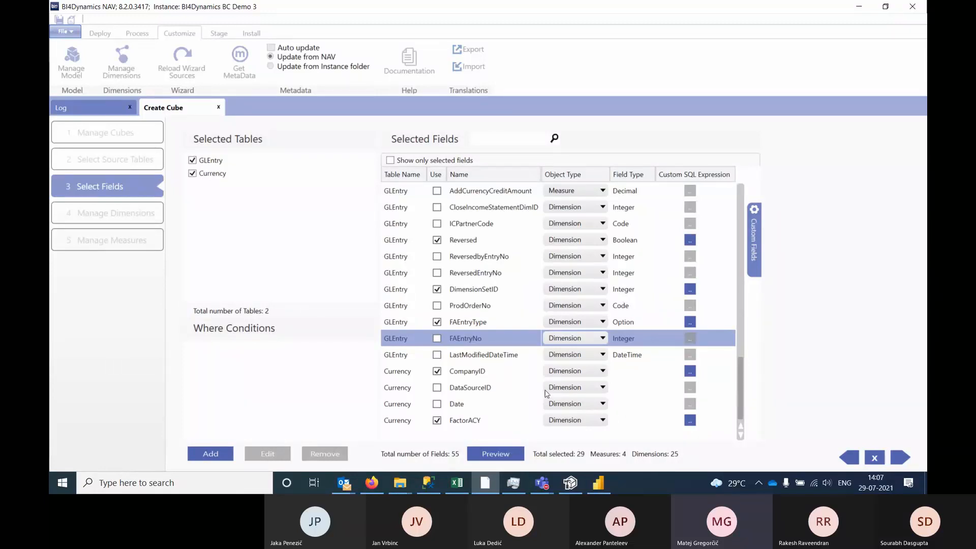
{"action": "left_click", "coordinate": [437, 338]}
{"action": "left_click", "coordinate": [899, 458]}
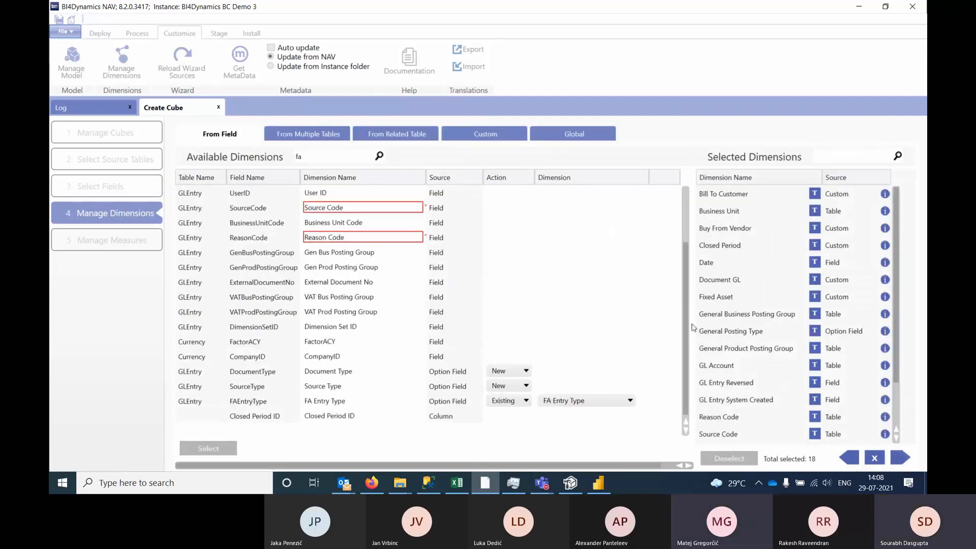
{"action": "left_click_drag", "start_coordinate": [685, 325], "coordinate": [685, 288]}
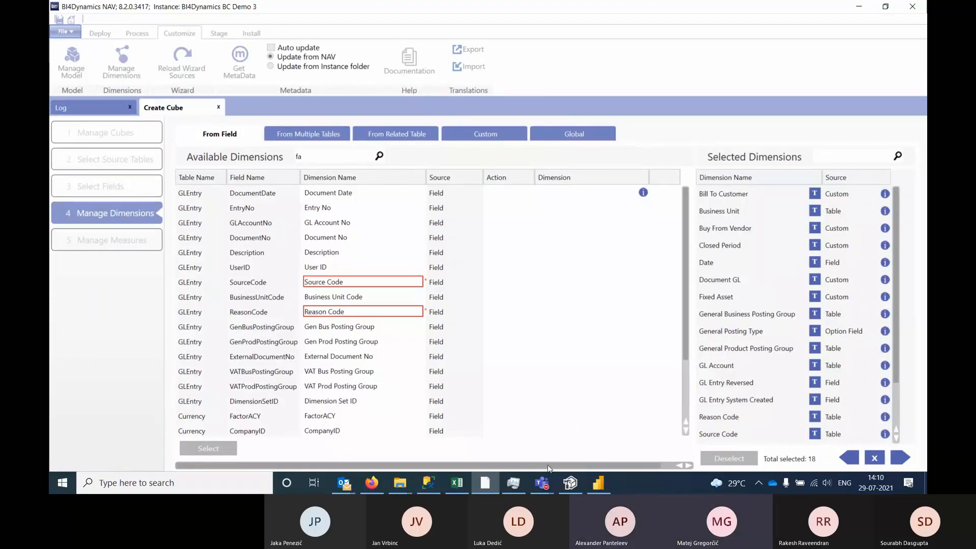
Maximize the other BI4Dynamics window and review the Sales Analysis cube's fact tables and the base measures of Sales Values - Item
{"action": "mouse_move", "coordinate": [542, 488]}
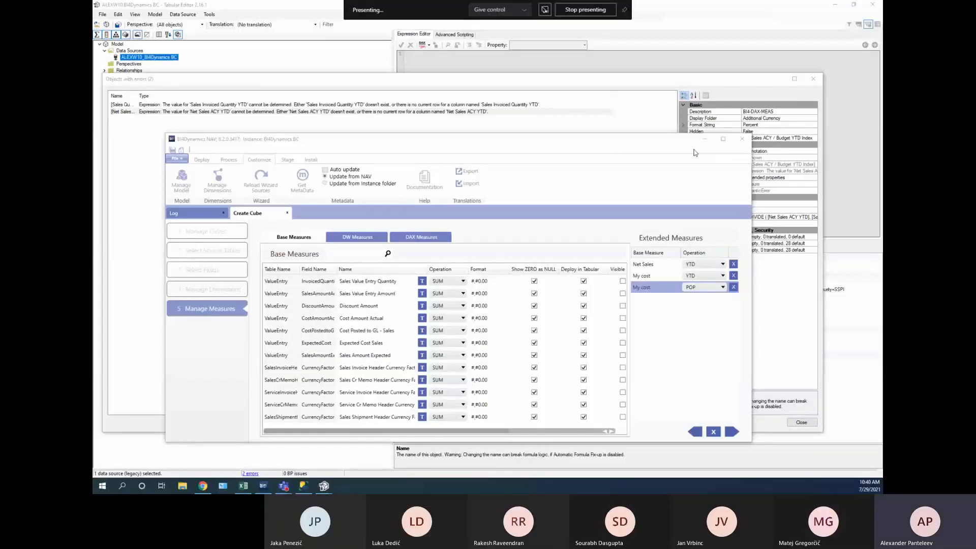
{"action": "left_click", "coordinate": [723, 139]}
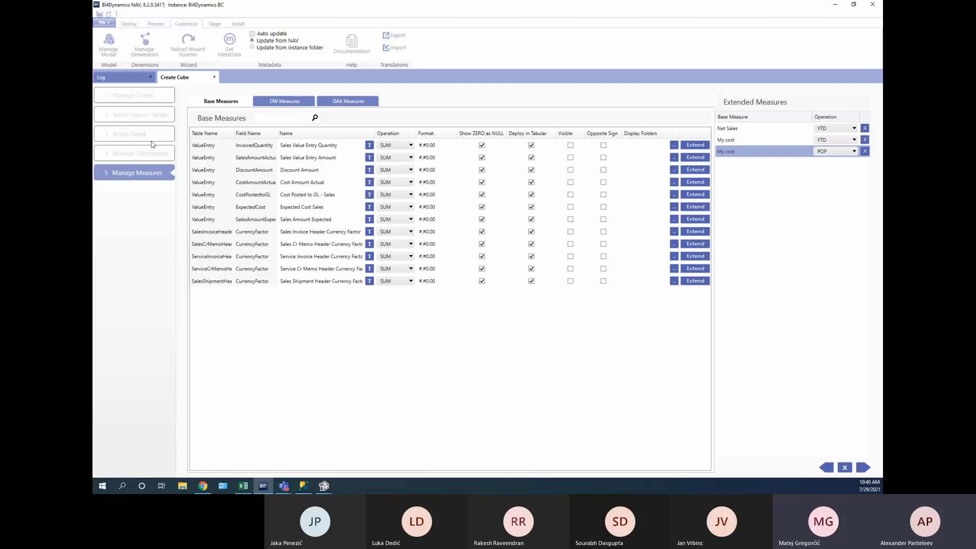
{"action": "left_click", "coordinate": [128, 101]}
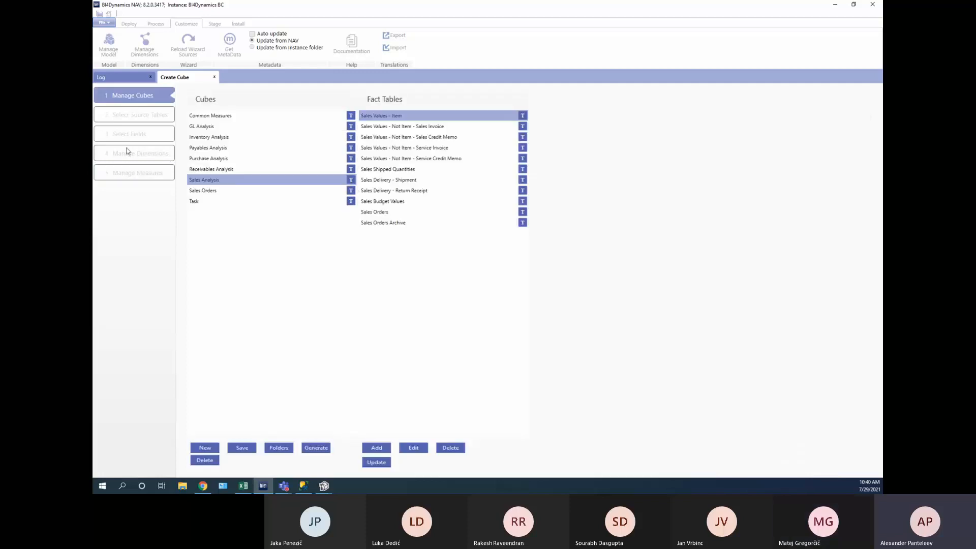
{"action": "left_click", "coordinate": [130, 174]}
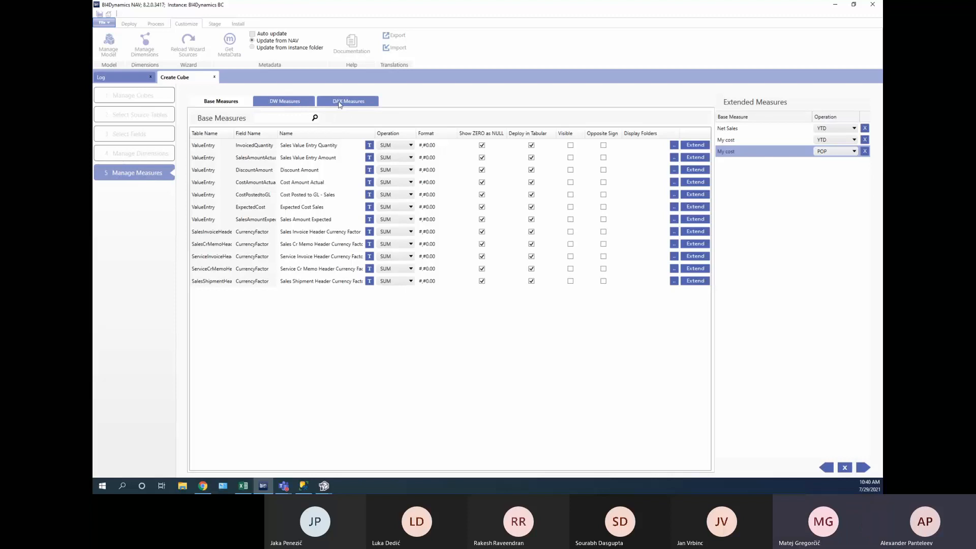
Go back through the cube list to the source tables and select the Customer table's relation condition between No and BilltoCustomerNo
{"action": "left_click", "coordinate": [137, 95]}
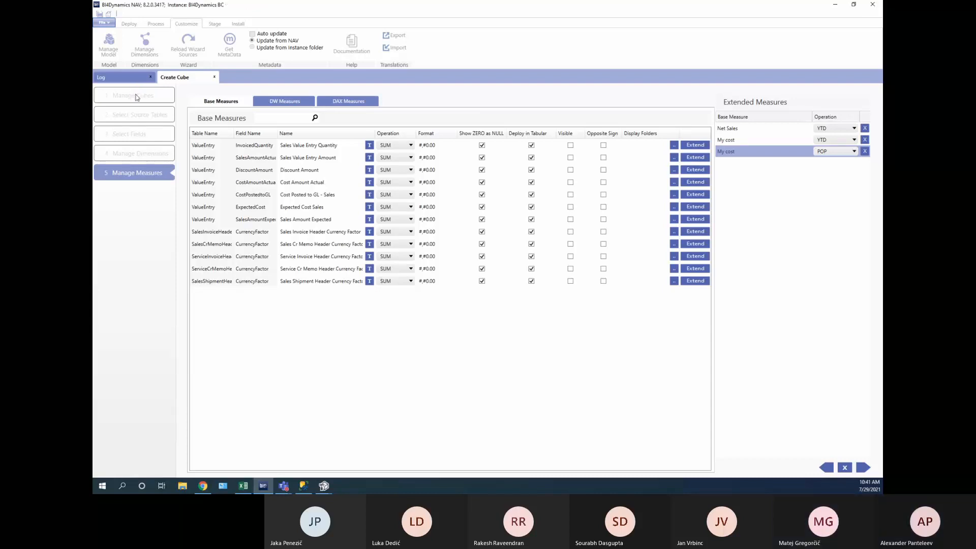
{"action": "left_click", "coordinate": [136, 96]}
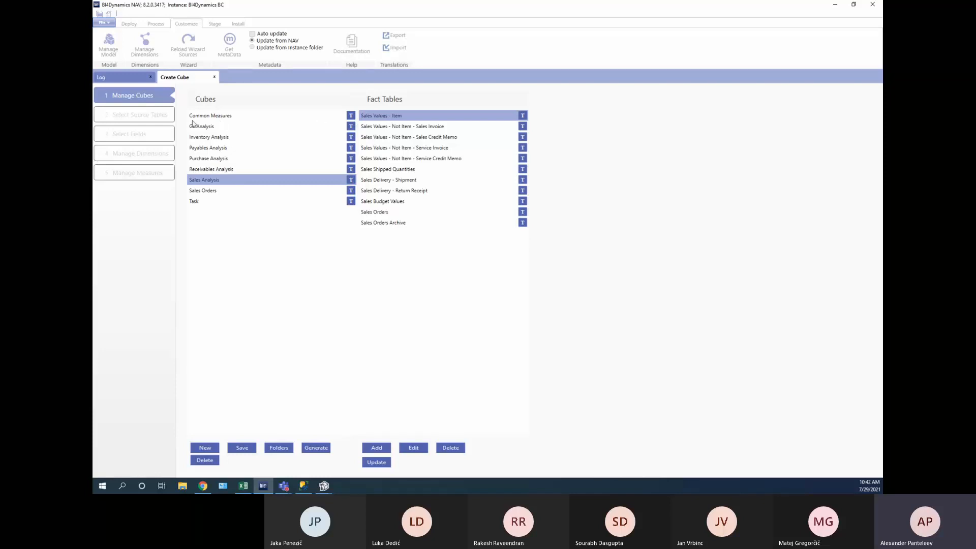
{"action": "left_click", "coordinate": [150, 116]}
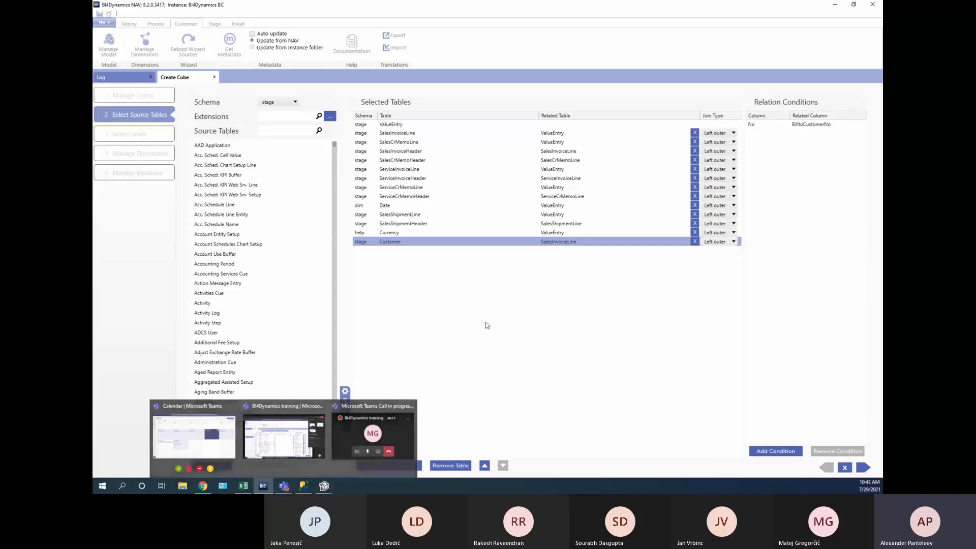
{"action": "left_click", "coordinate": [809, 125]}
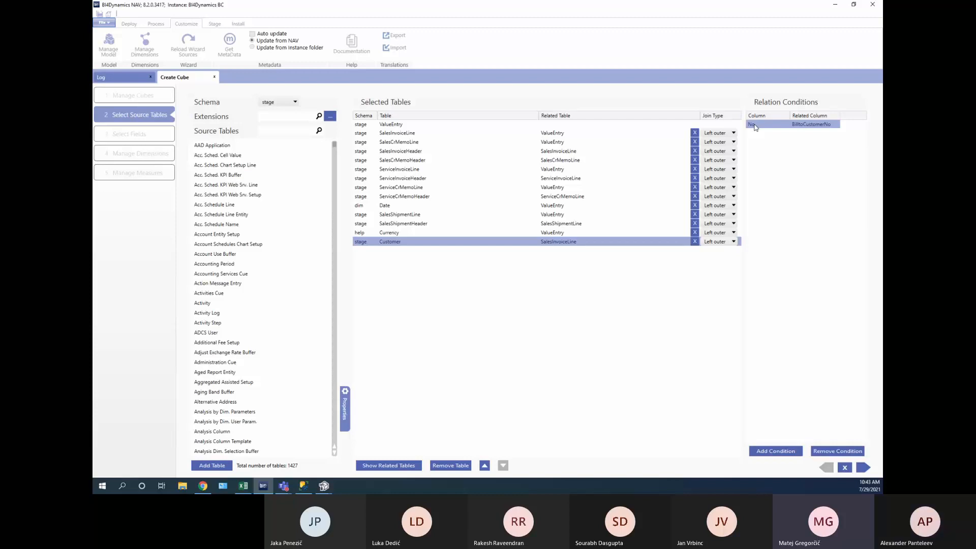
Open the field selection, restrict it to selected fields only, and review the list down to the Customer table's LocationCode field
{"action": "left_click", "coordinate": [136, 134]}
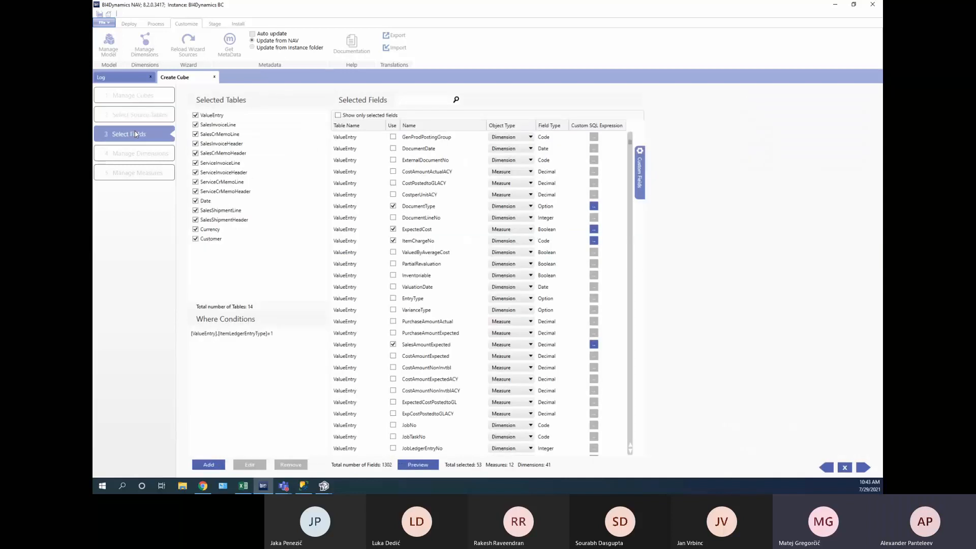
{"action": "left_click", "coordinate": [338, 116]}
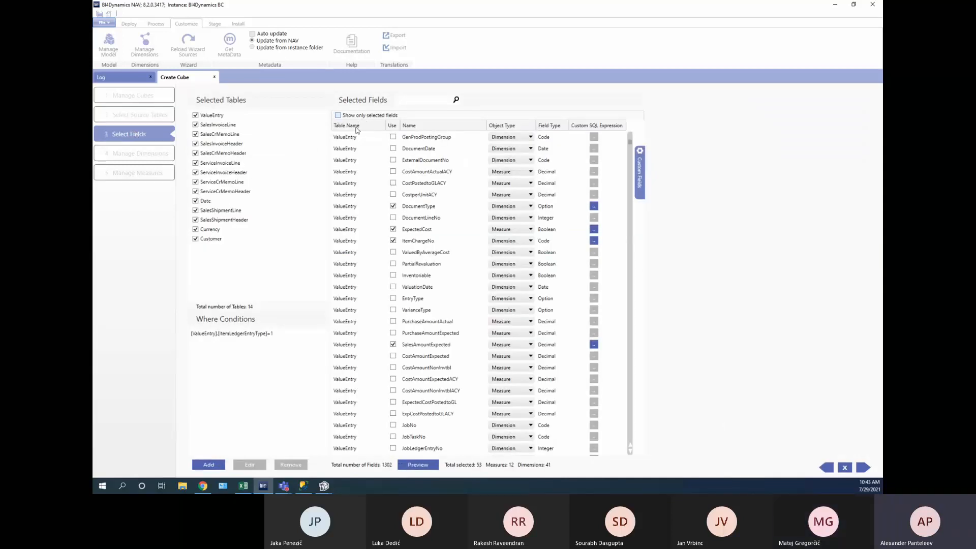
{"action": "scroll", "coordinate": [618, 173], "scroll_direction": "down", "scroll_amount": 8}
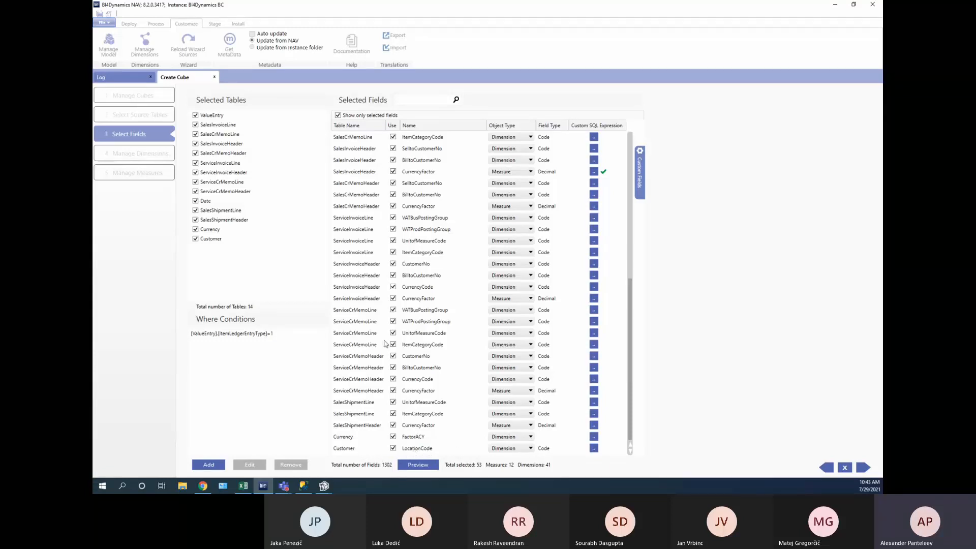
Go through the dimension management stage to the DAX measures and examine the expression of the My cost measure
{"action": "left_click", "coordinate": [129, 156]}
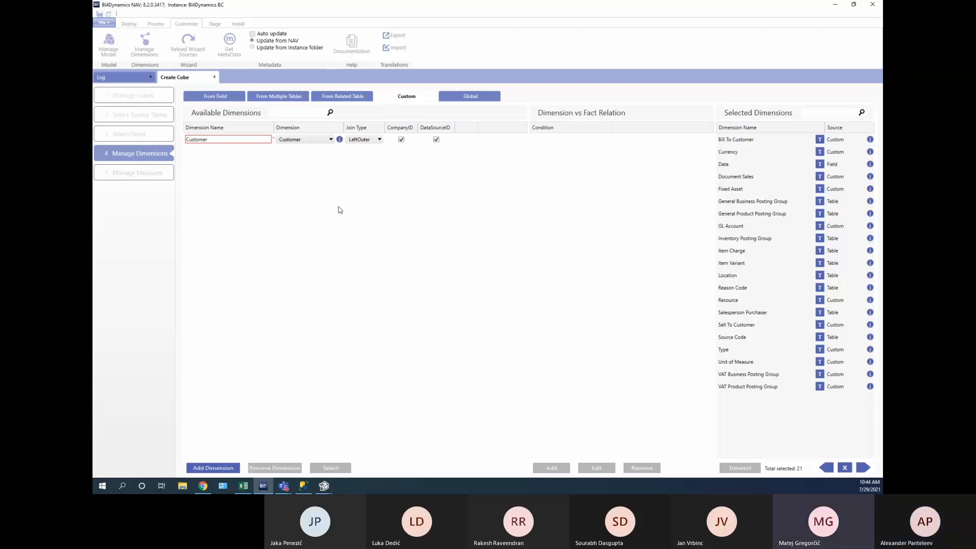
{"action": "left_click", "coordinate": [150, 172]}
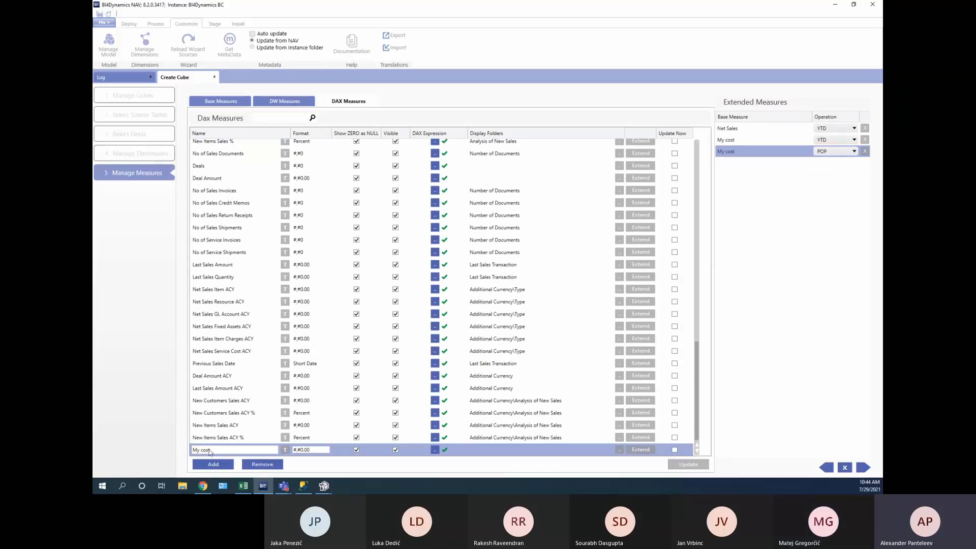
{"action": "left_click", "coordinate": [438, 452]}
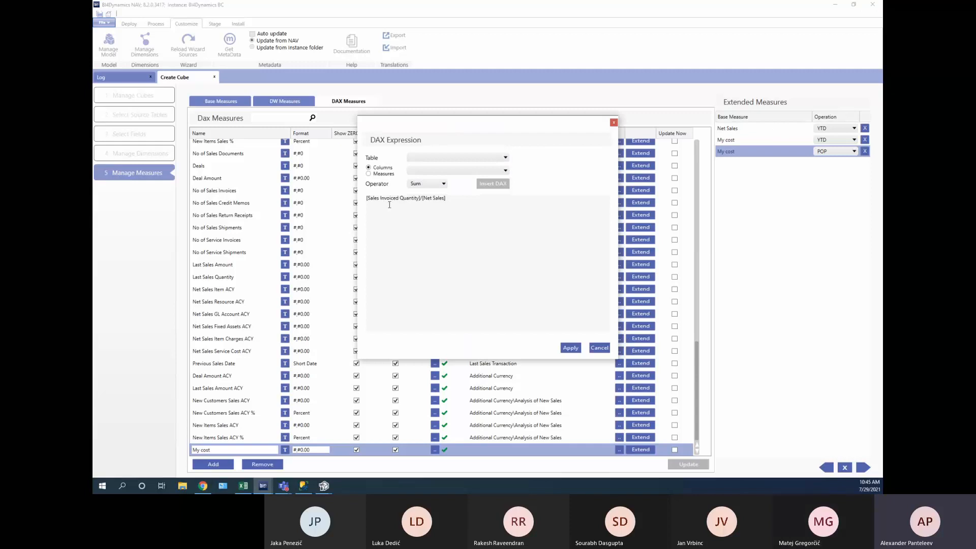
{"action": "left_click_drag", "start_coordinate": [371, 202], "coordinate": [454, 203]}
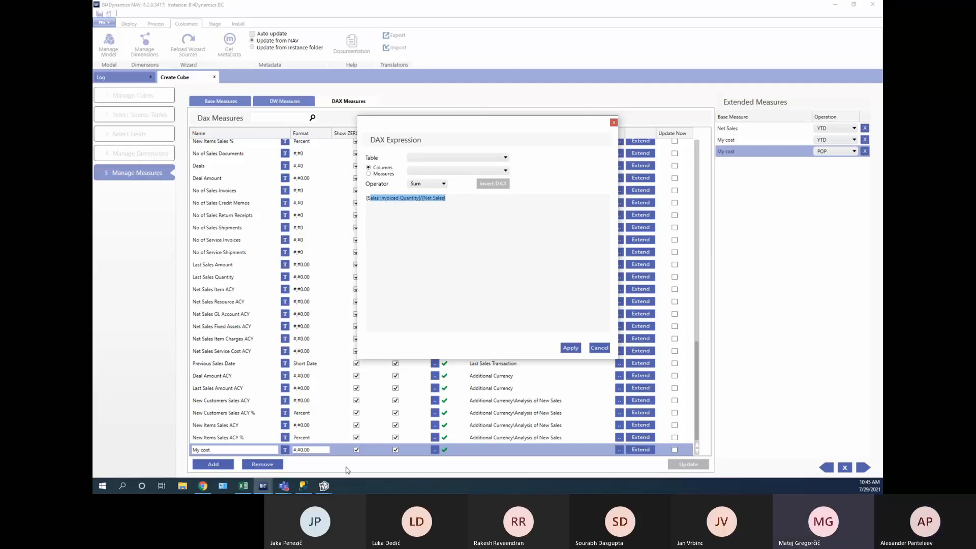
Switch to SQL Server Management Studio and query the top 1000 rows of the stage.Sales Line table
{"action": "left_click", "coordinate": [305, 484]}
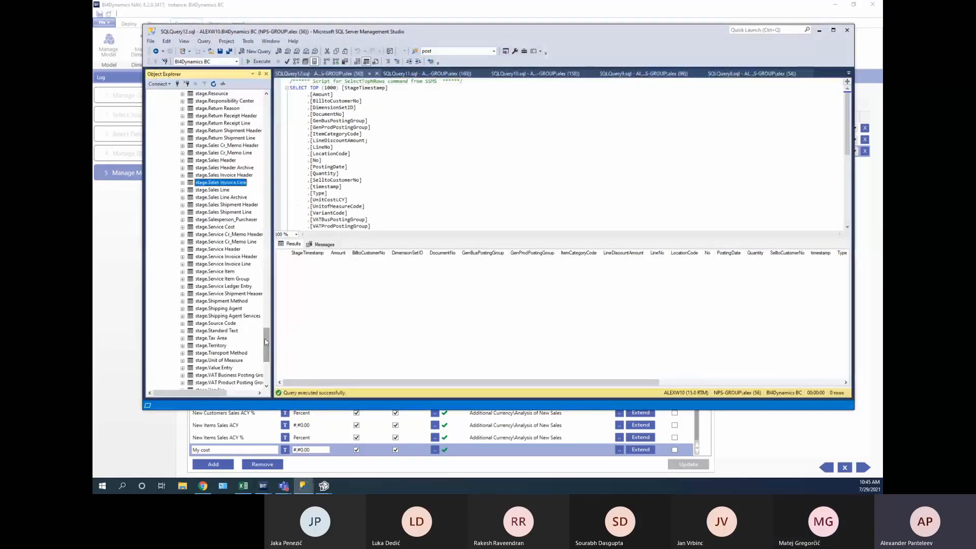
{"action": "left_click_drag", "start_coordinate": [266, 342], "coordinate": [266, 329]}
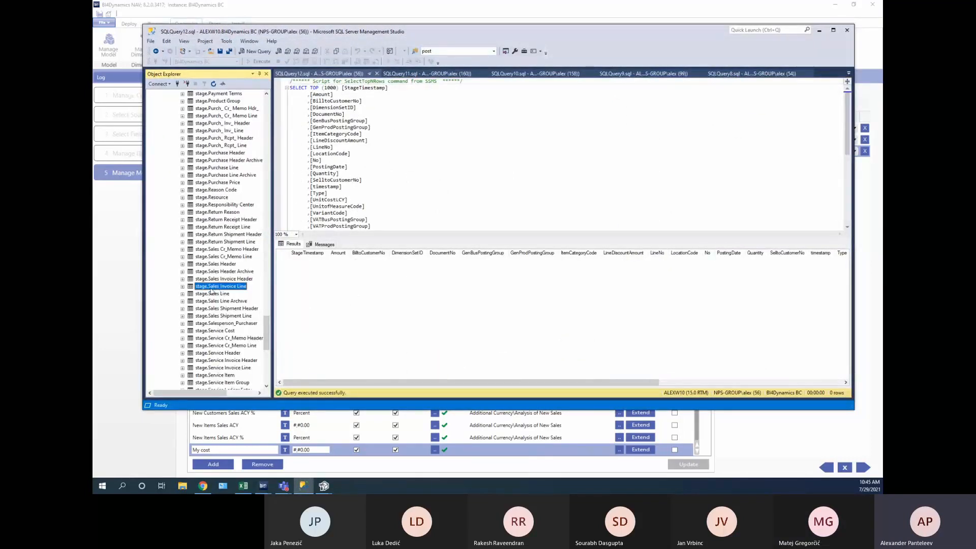
{"action": "left_click", "coordinate": [390, 385]}
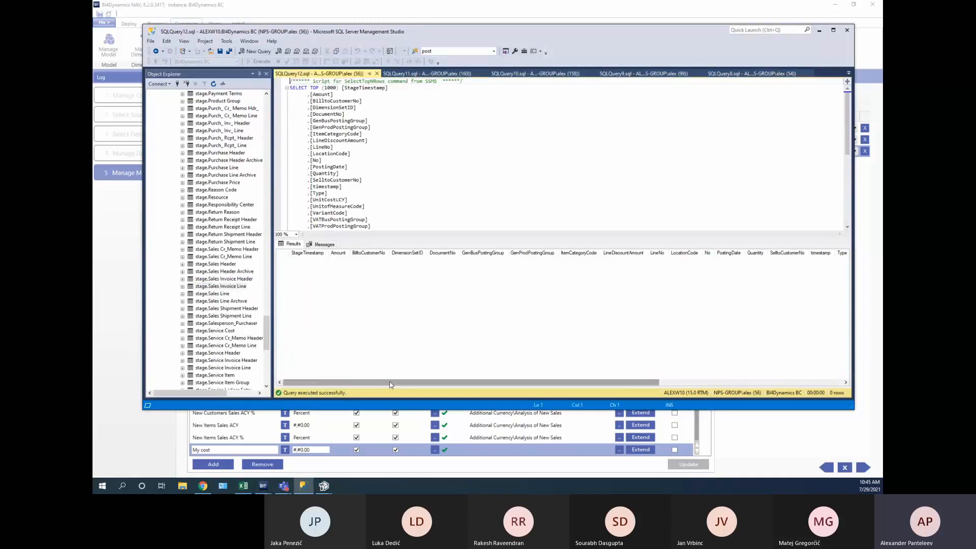
{"action": "left_click_drag", "start_coordinate": [391, 385], "coordinate": [283, 378]}
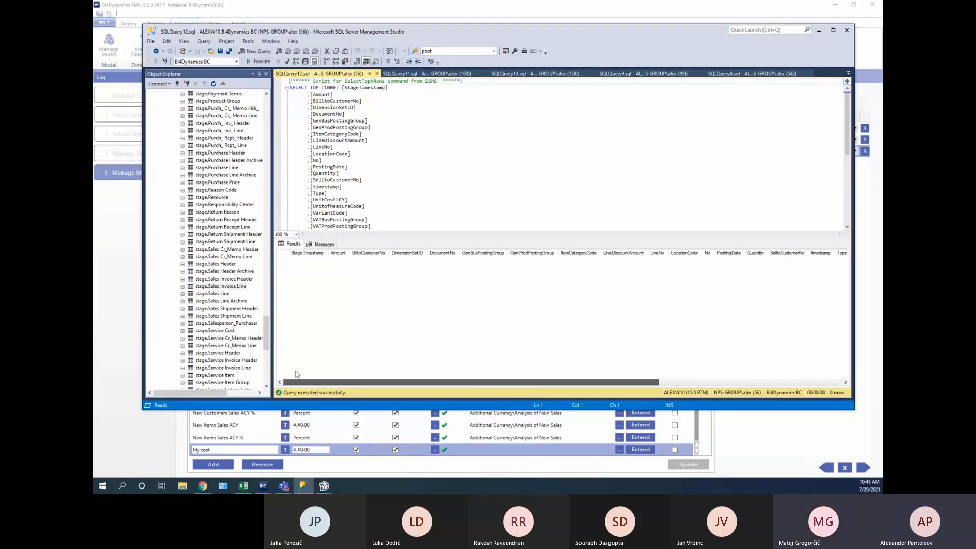
{"action": "right_click", "coordinate": [225, 295]}
{"action": "left_click", "coordinate": [242, 307]}
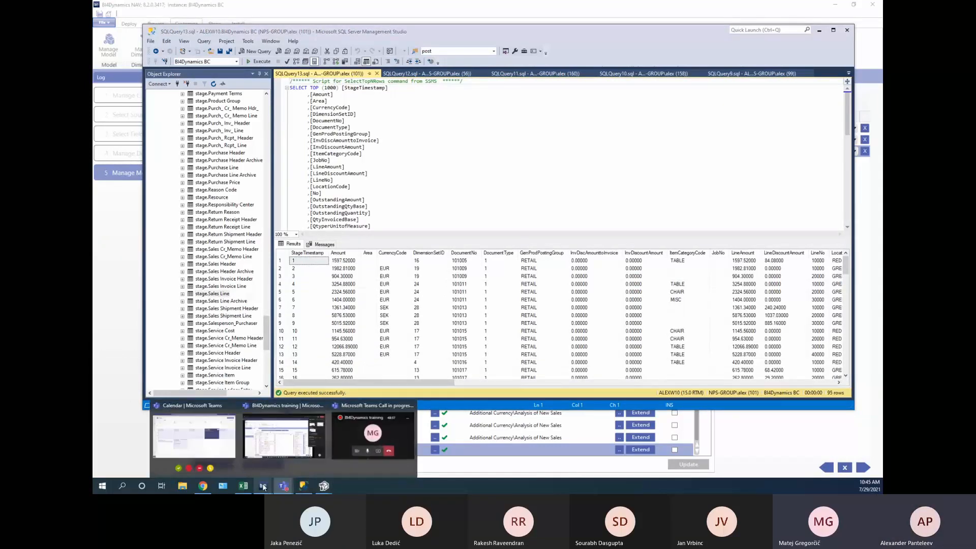
Return to BI4Dynamics, copy the Sales Invoiced Quantity name from the My cost expression, and close the expression without applying changes
{"action": "mouse_move", "coordinate": [262, 487]}
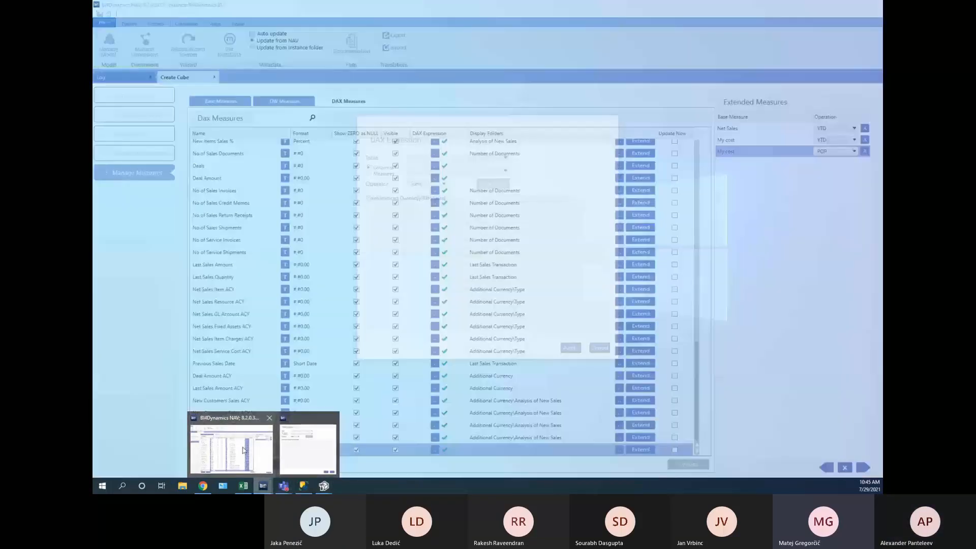
{"action": "left_click", "coordinate": [243, 450]}
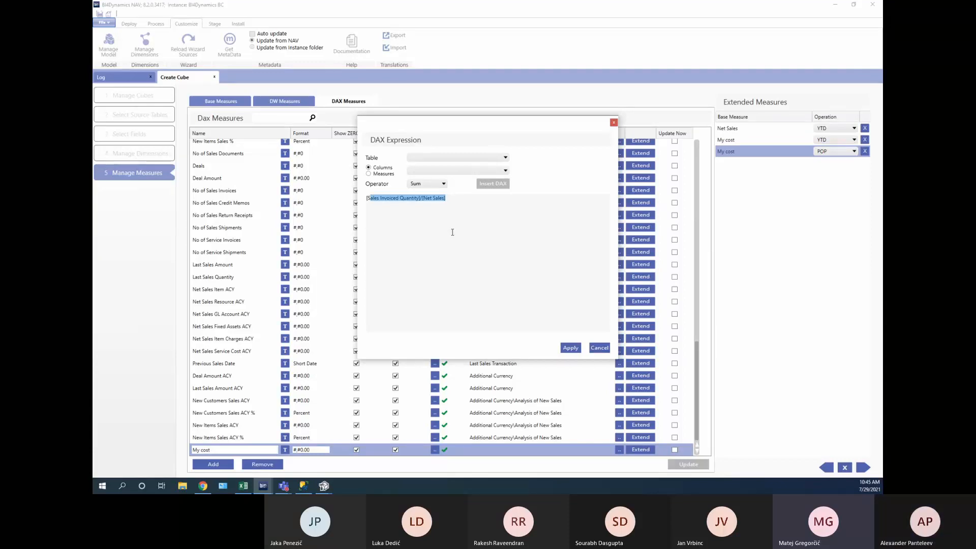
{"action": "left_click", "coordinate": [452, 233]}
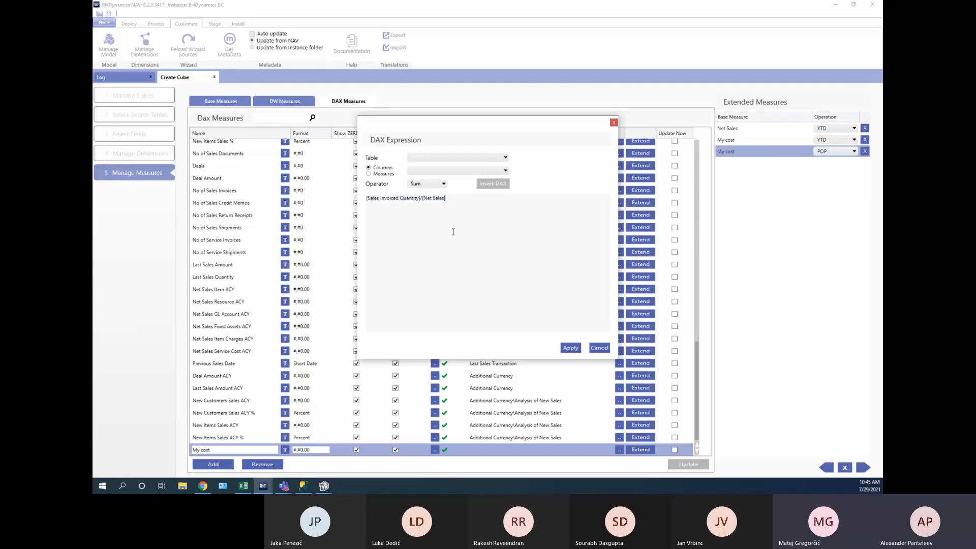
{"action": "left_click_drag", "start_coordinate": [420, 199], "coordinate": [367, 197]}
{"action": "key", "text": "ctrl+c"}
{"action": "left_click", "coordinate": [600, 348]}
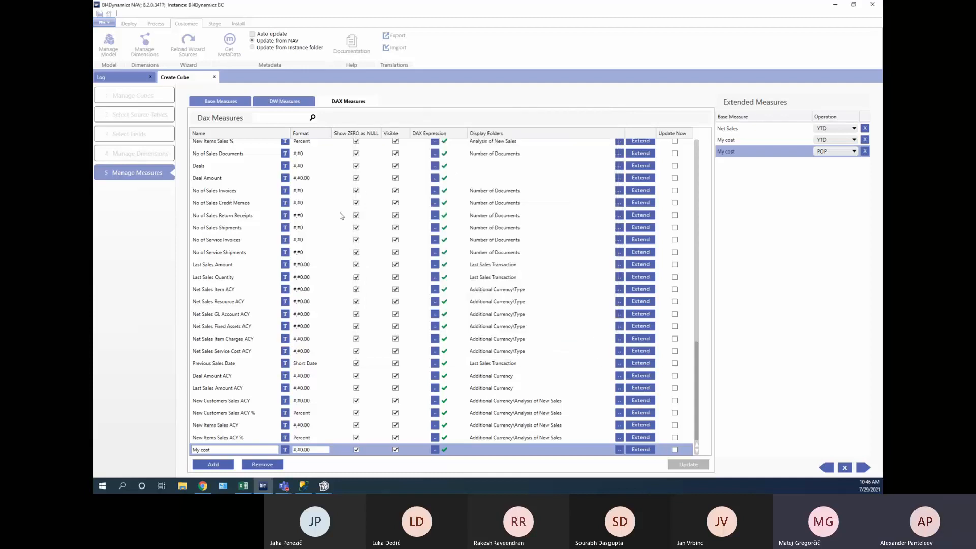
Search the DAX measures for Sales Invoiced Quantity, select that measure, and clear the search to list all measures
{"action": "left_click", "coordinate": [263, 118]}
{"action": "key", "text": "ctrl+v"}
{"action": "left_click", "coordinate": [312, 119]}
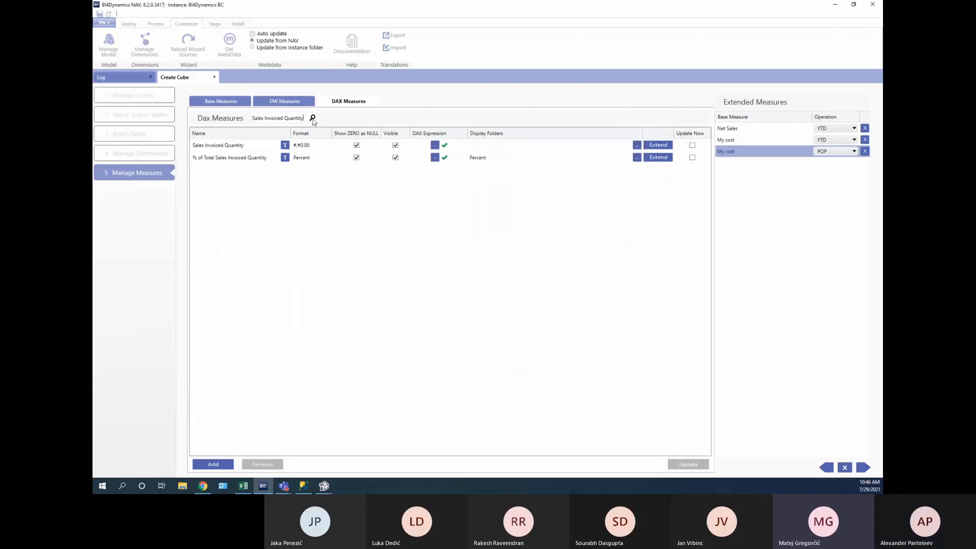
{"action": "left_click", "coordinate": [252, 148]}
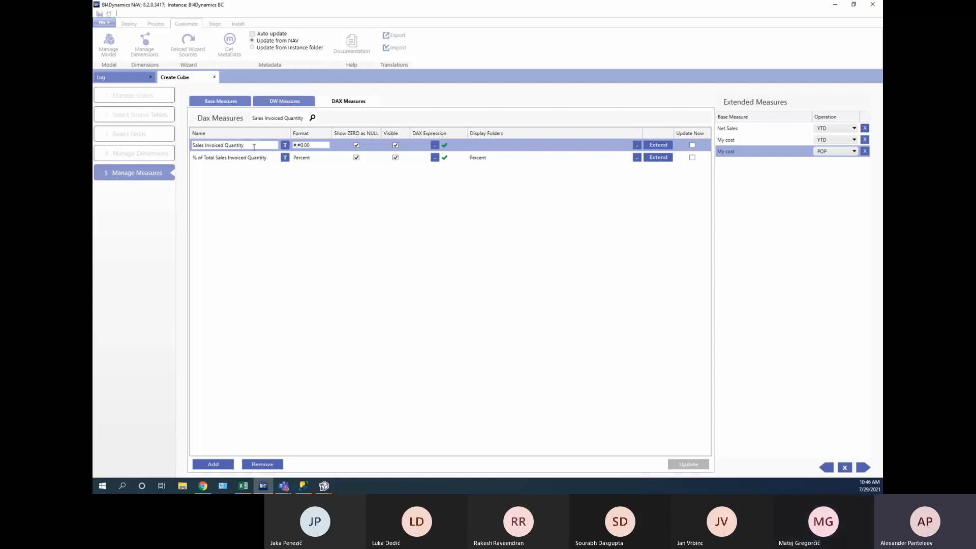
{"action": "key", "text": "ctrl+a"}
{"action": "key", "text": "BackSpace"}
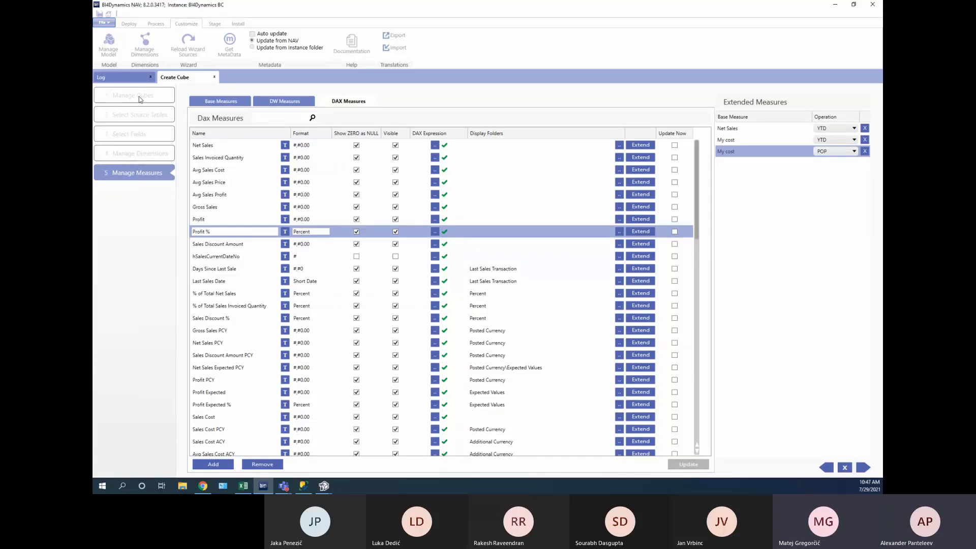
Finish the measures stage, save the Sales Analysis cube, and close BI4Dynamics while saving the instance
{"action": "left_click", "coordinate": [863, 467]}
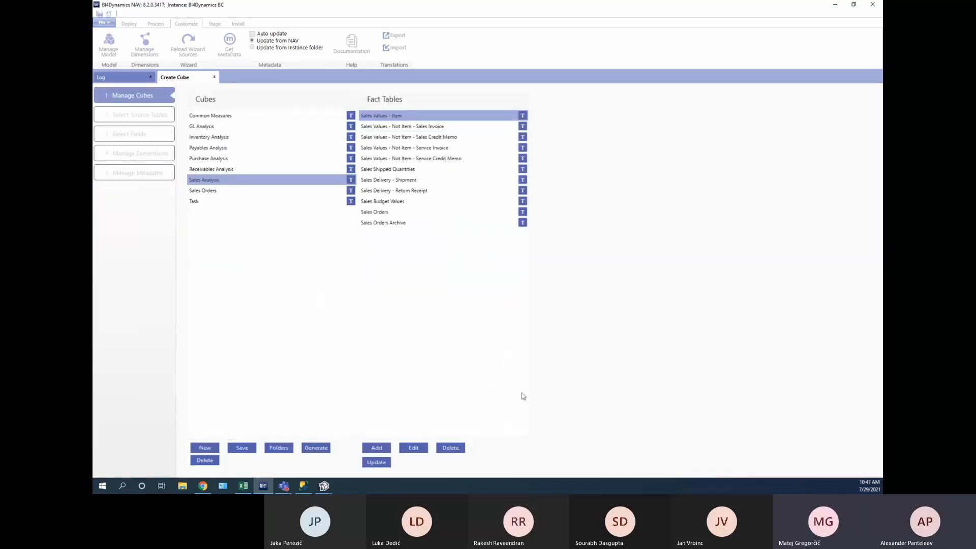
{"action": "left_click", "coordinate": [240, 449]}
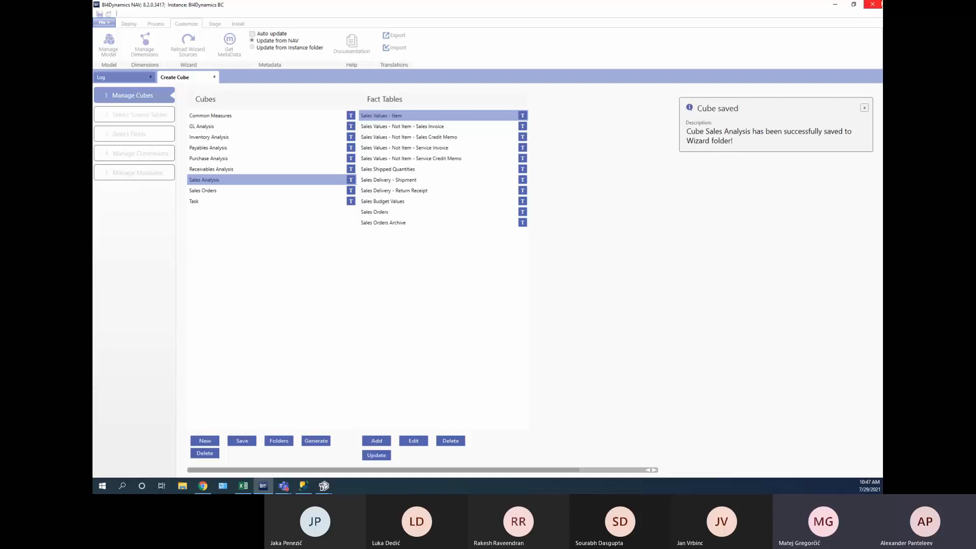
{"action": "left_click", "coordinate": [880, 4]}
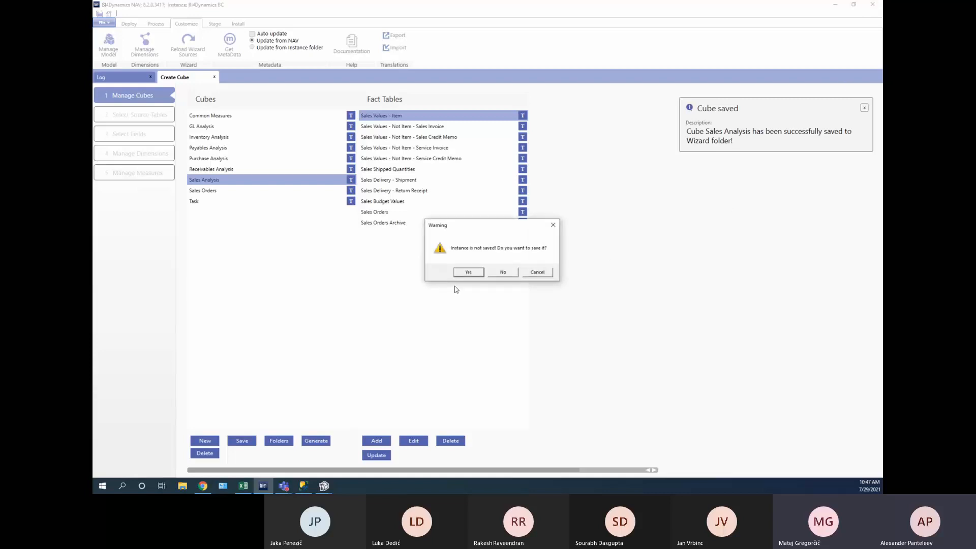
{"action": "left_click", "coordinate": [473, 273]}
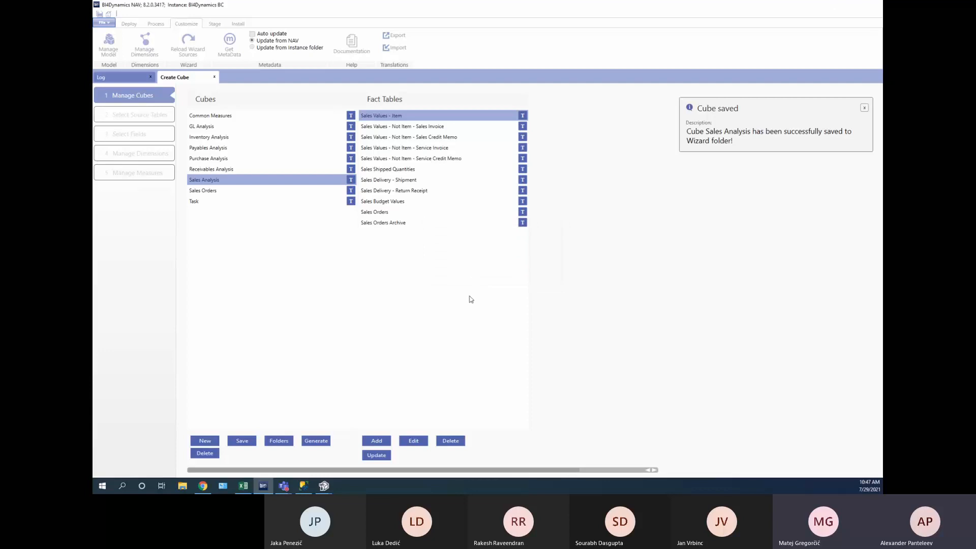
Restart BI4Dynamics and load the BI4Dynamics BC instance
{"action": "key", "text": "super"}
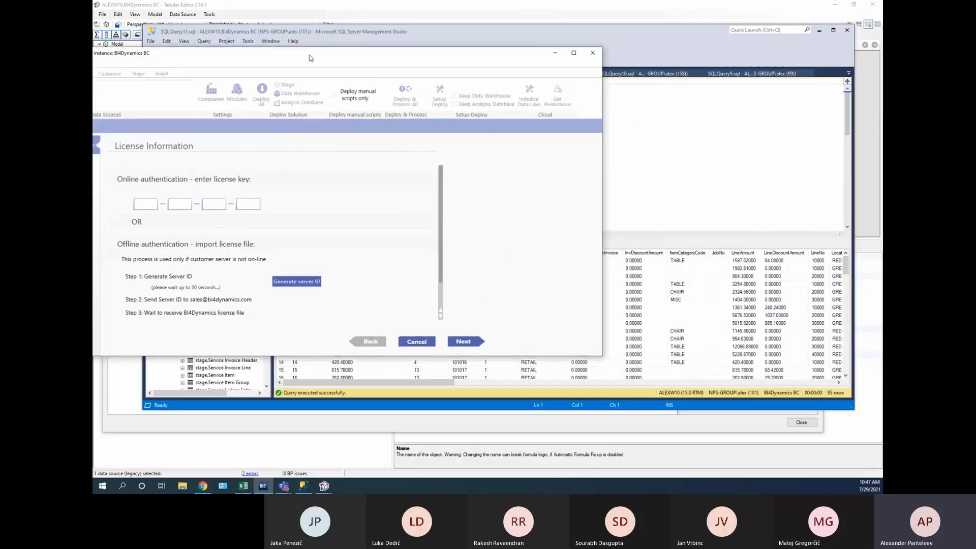
{"action": "left_click", "coordinate": [686, 463]}
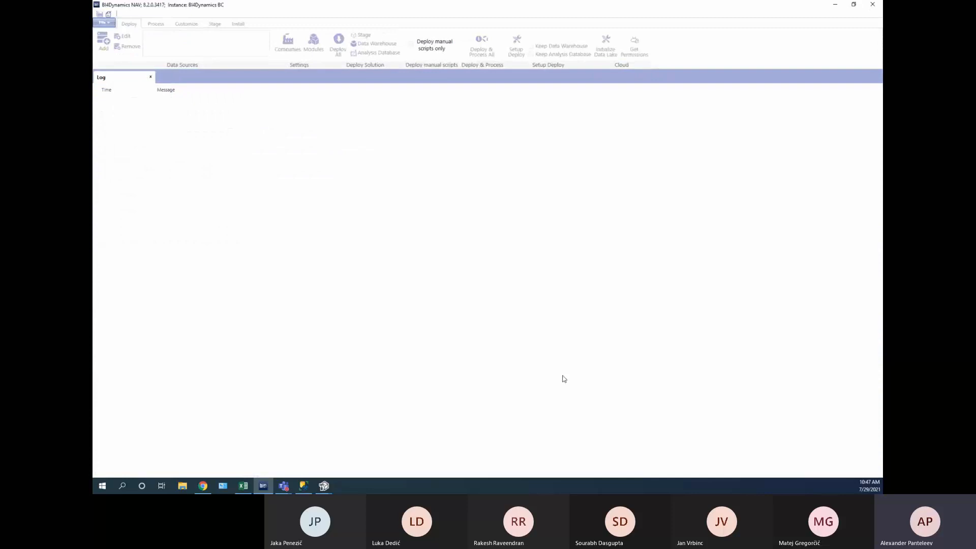
{"action": "left_click", "coordinate": [104, 23]}
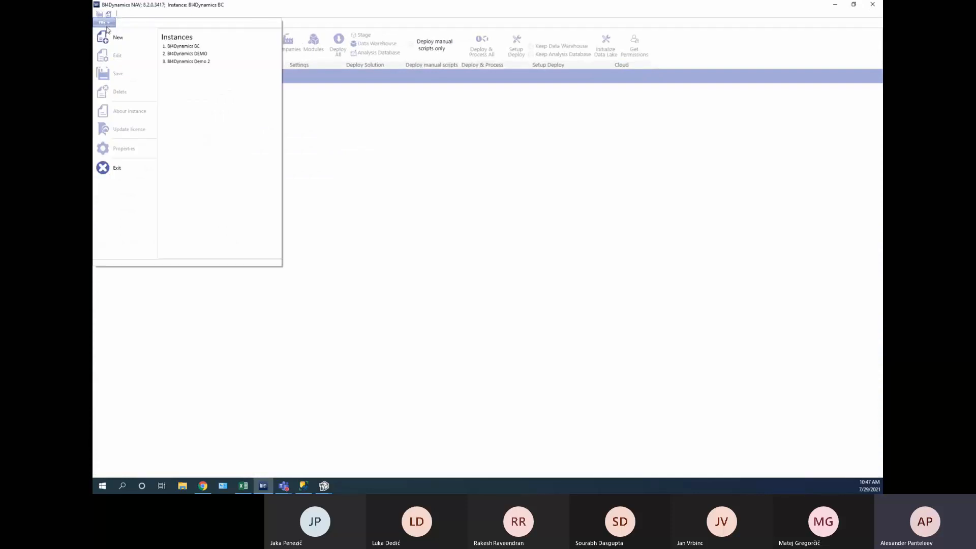
{"action": "left_click", "coordinate": [181, 50]}
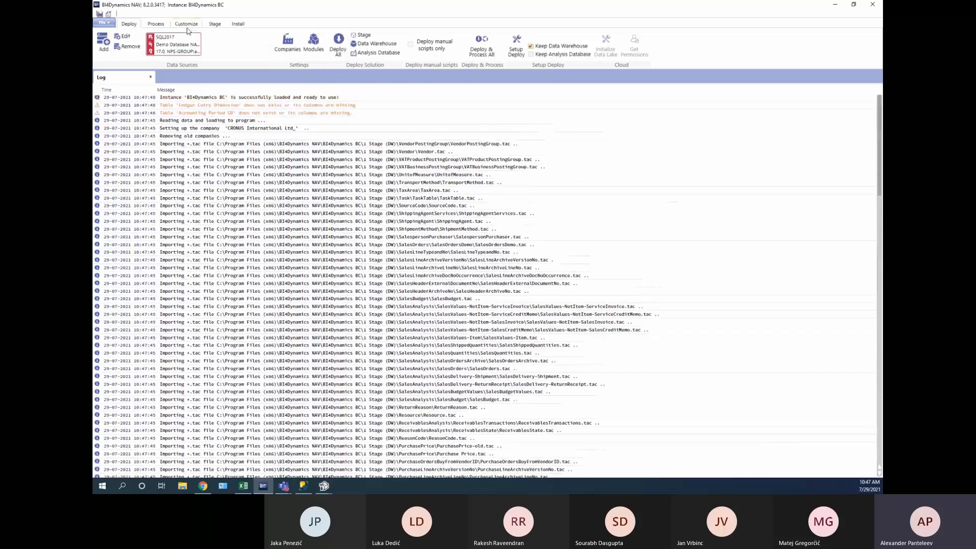
Open the model's cube management and select the Sales Values - Item fact table of the Sales Analysis cube
{"action": "left_click", "coordinate": [187, 27]}
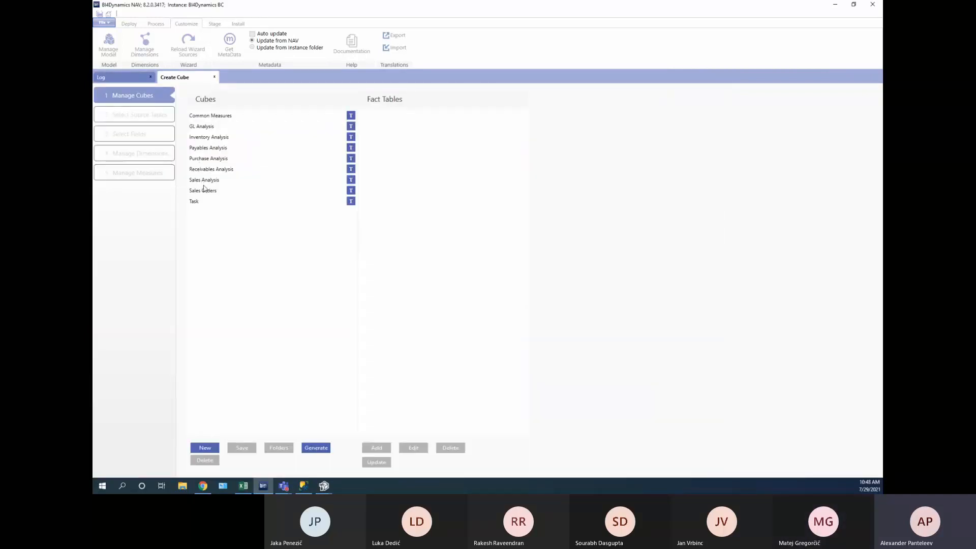
{"action": "left_click", "coordinate": [205, 181]}
{"action": "left_click", "coordinate": [392, 119]}
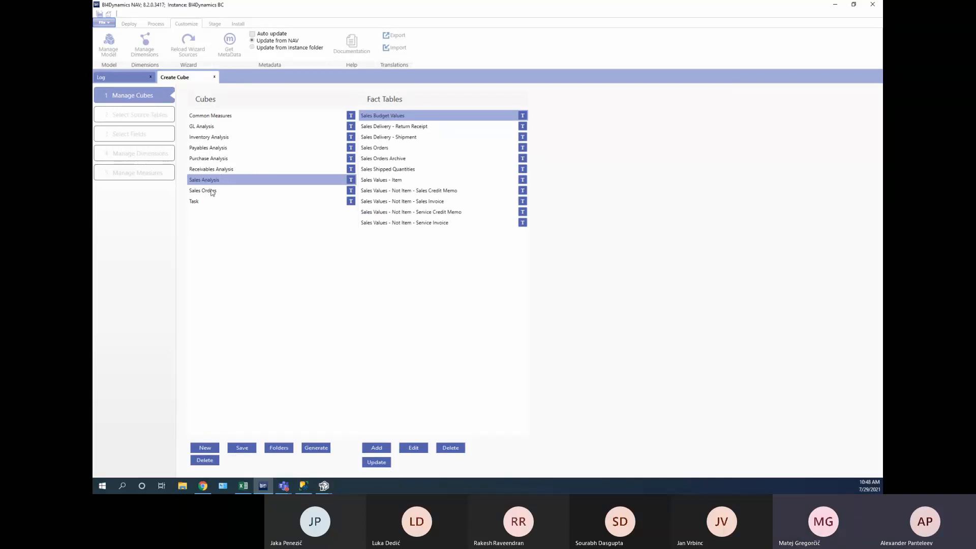
{"action": "left_click", "coordinate": [211, 192]}
{"action": "left_click", "coordinate": [215, 182]}
{"action": "left_click", "coordinate": [396, 117]}
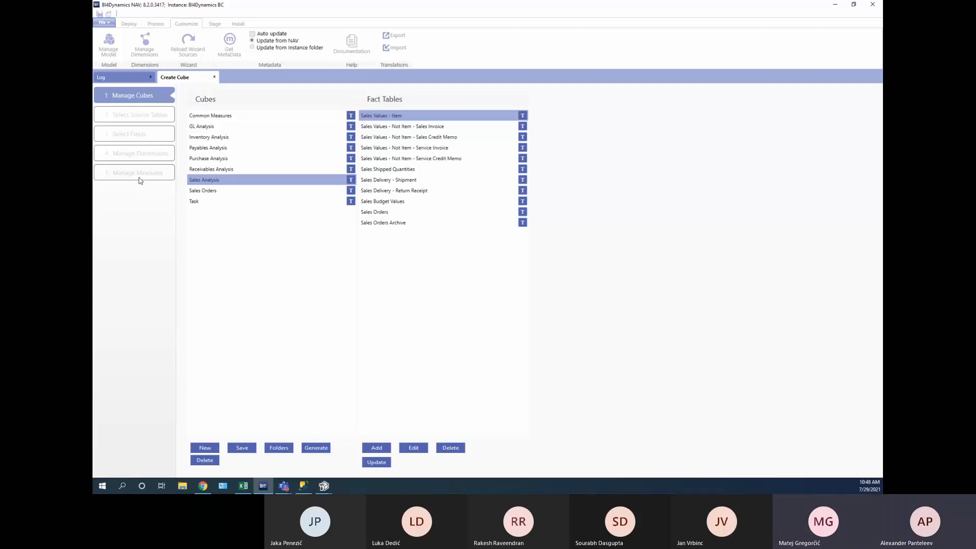
Review the fact table's source tables and its selected fields, checking Customer LocationCode and Currency FactorACY
{"action": "left_click", "coordinate": [131, 119]}
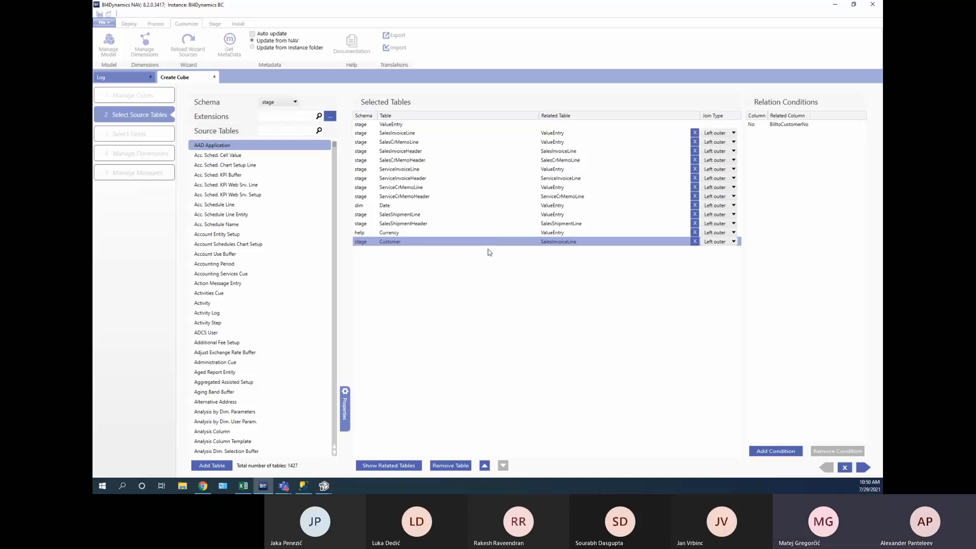
{"action": "left_click", "coordinate": [142, 135]}
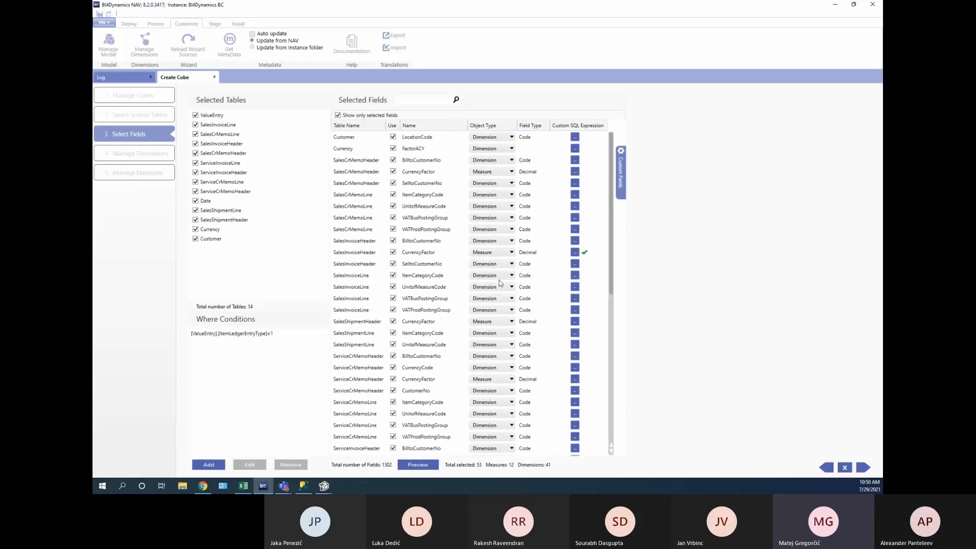
{"action": "left_click_drag", "start_coordinate": [612, 256], "coordinate": [597, 212]}
{"action": "left_click", "coordinate": [418, 139]}
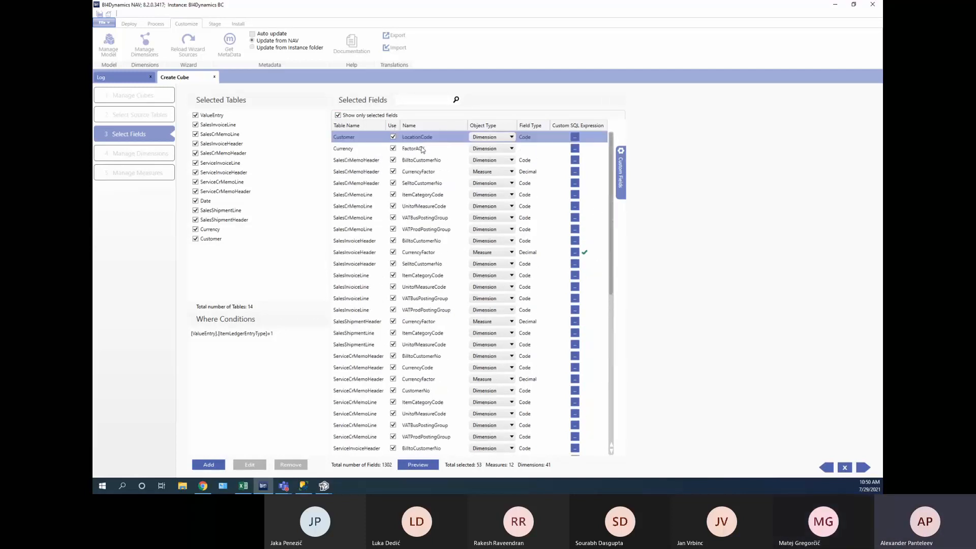
{"action": "left_click", "coordinate": [421, 149]}
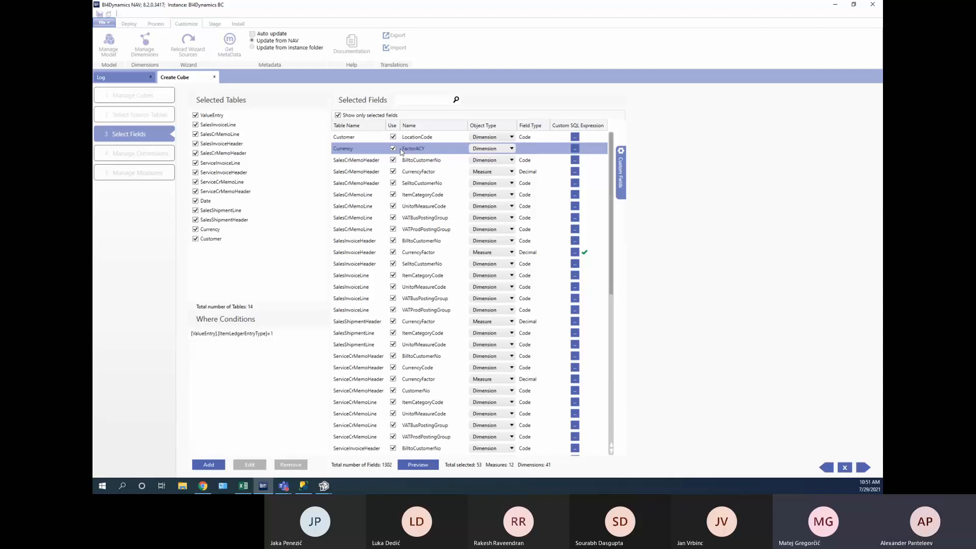
Go back to the source tables, remove the Customer table, and list only the selected fields in the field selection
{"action": "left_click", "coordinate": [830, 470]}
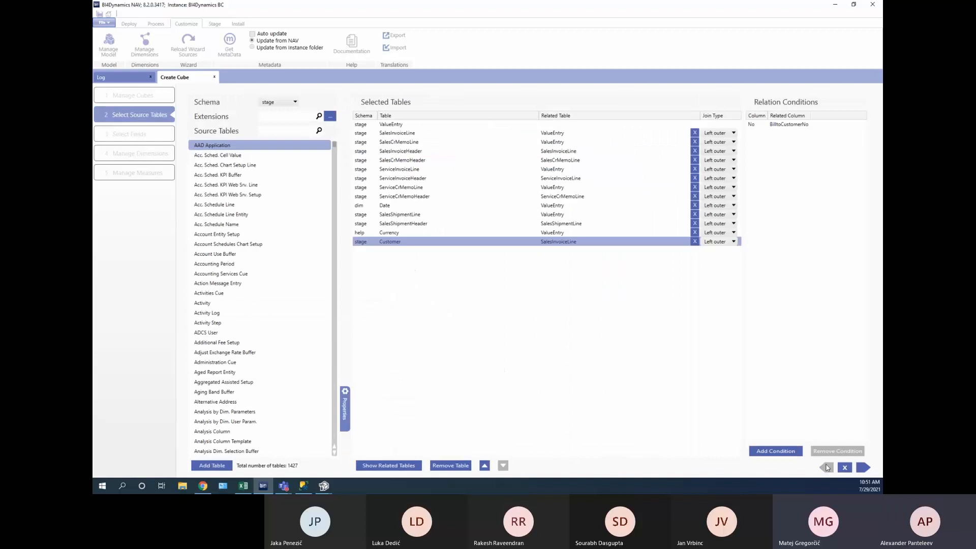
{"action": "left_click", "coordinate": [442, 467]}
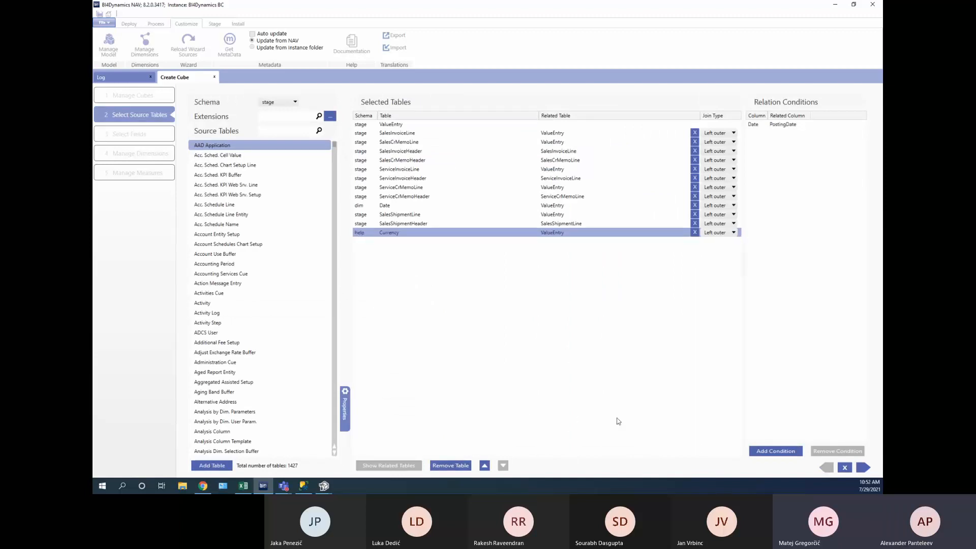
{"action": "left_click", "coordinate": [866, 469]}
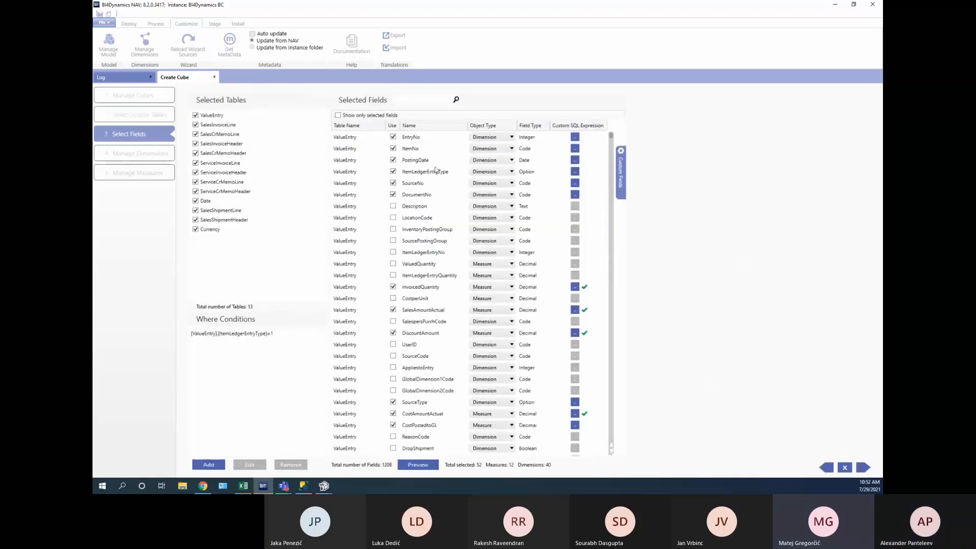
{"action": "left_click", "coordinate": [381, 117]}
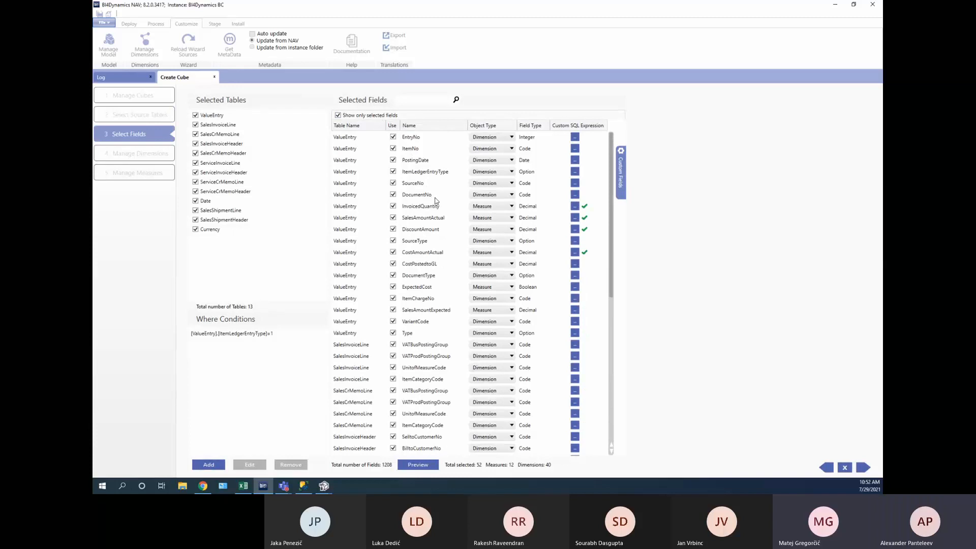
Review the fact table's selected fields and its available and selected dimensions
{"action": "scroll", "coordinate": [436, 201], "scroll_direction": "down", "scroll_amount": 8}
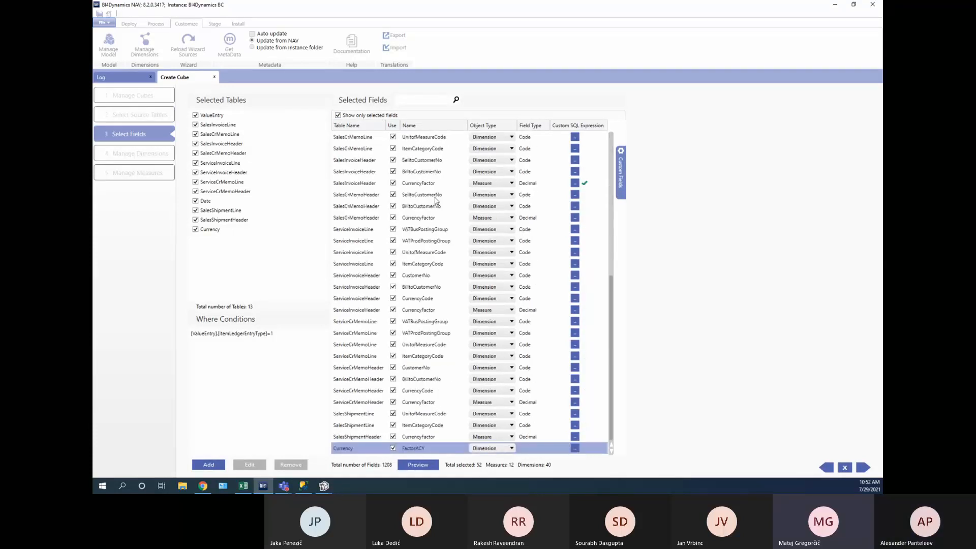
{"action": "scroll", "coordinate": [436, 201], "scroll_direction": "up", "scroll_amount": 8}
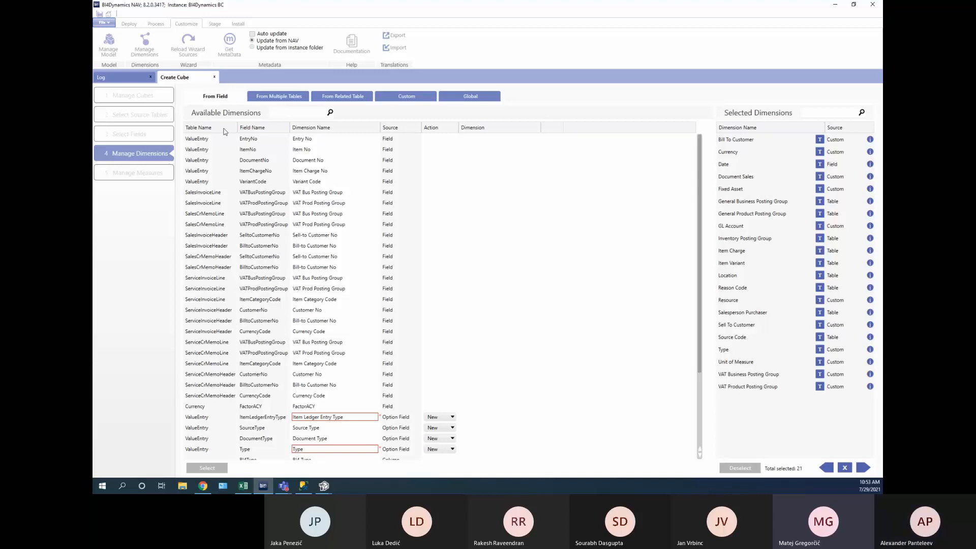
{"action": "left_click", "coordinate": [284, 110]}
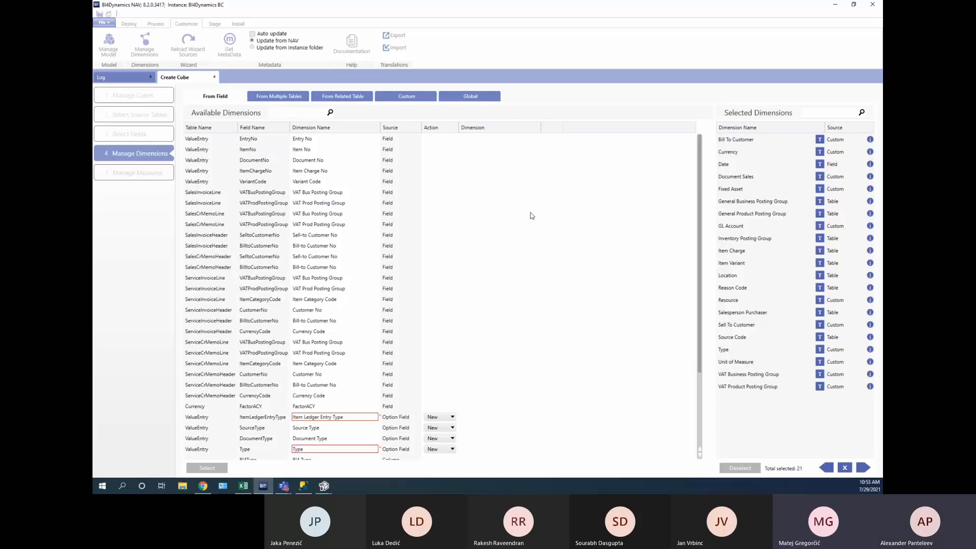
Go to the fact table's DAX measures and open the DAX expression of the My cost measure
{"action": "left_click", "coordinate": [145, 175]}
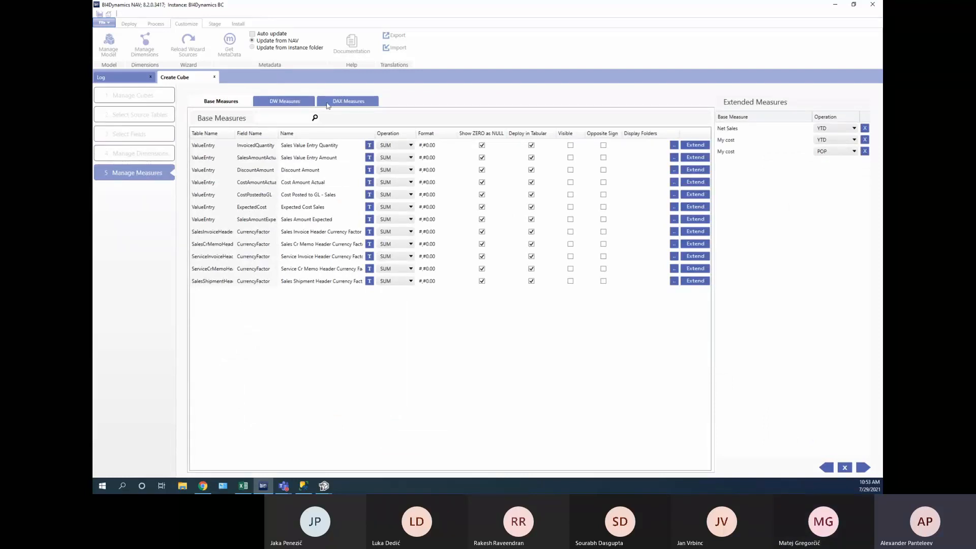
{"action": "left_click", "coordinate": [348, 101]}
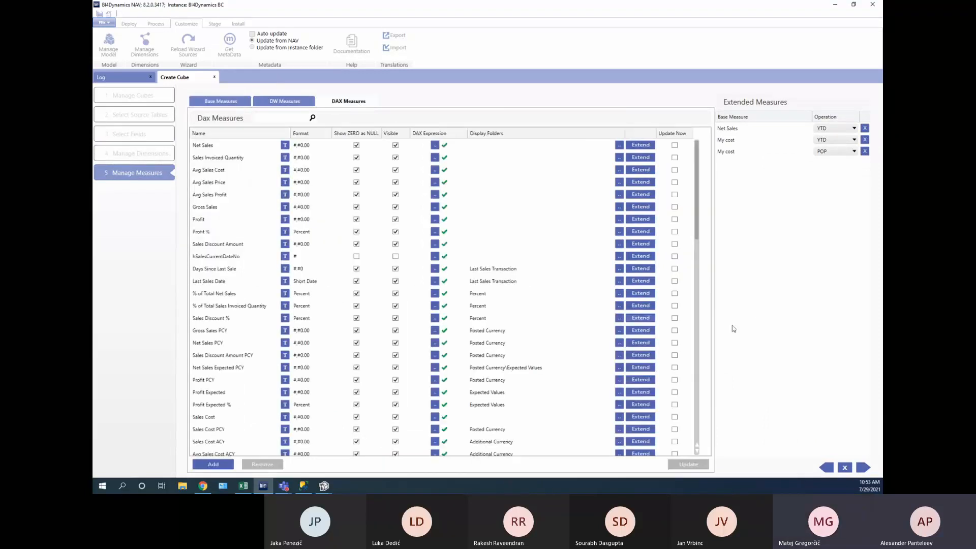
{"action": "left_click_drag", "start_coordinate": [697, 221], "coordinate": [699, 440]}
{"action": "left_click", "coordinate": [436, 452]}
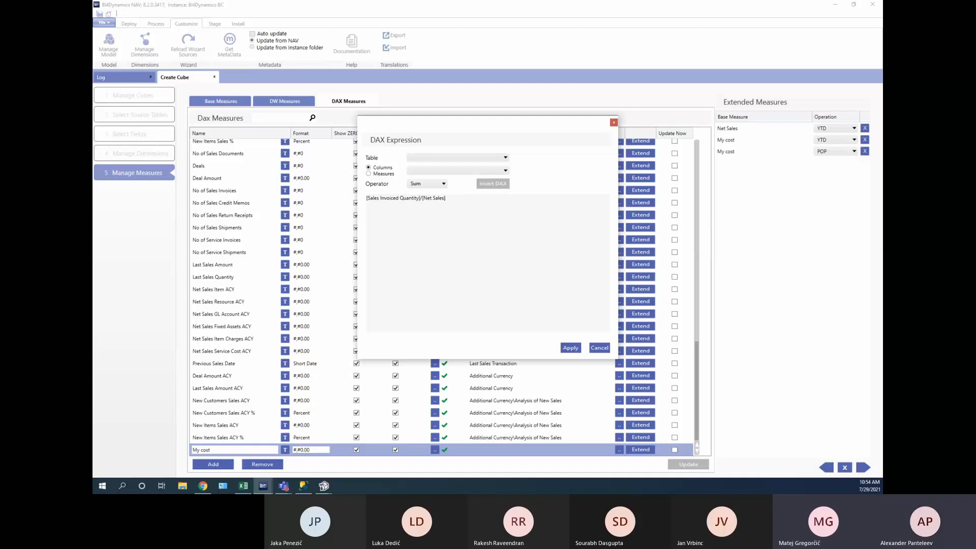
Switch to the Excel workbook, maximize its window, and select the pivot table to show its field list
{"action": "left_click", "coordinate": [243, 486]}
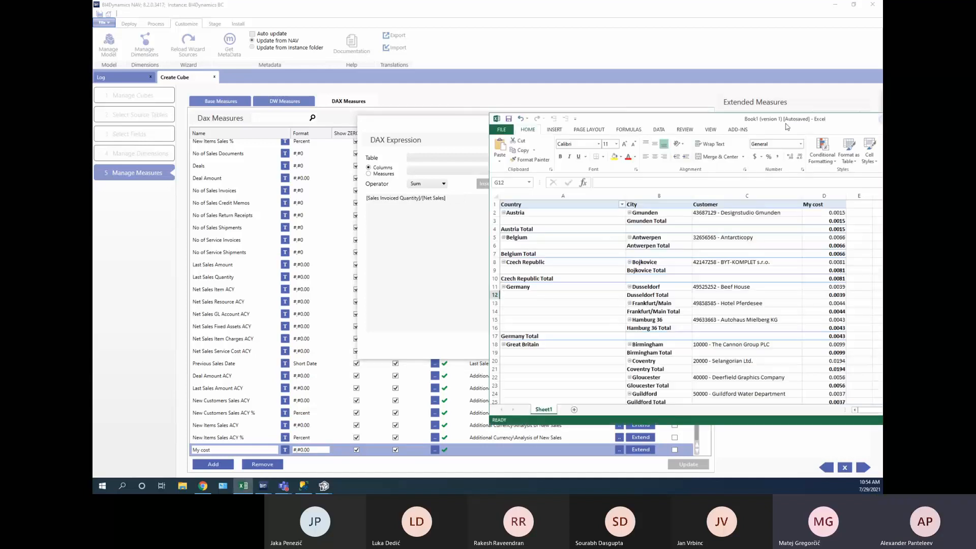
{"action": "left_click_drag", "start_coordinate": [503, 129], "coordinate": [476, 93]}
{"action": "left_click", "coordinate": [755, 87]}
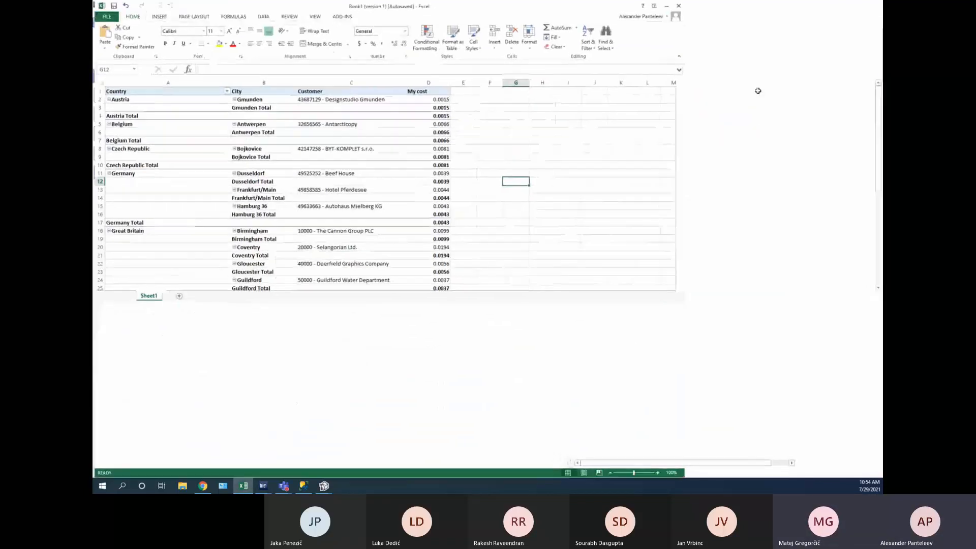
{"action": "left_click", "coordinate": [358, 269]}
{"action": "left_click", "coordinate": [399, 181]}
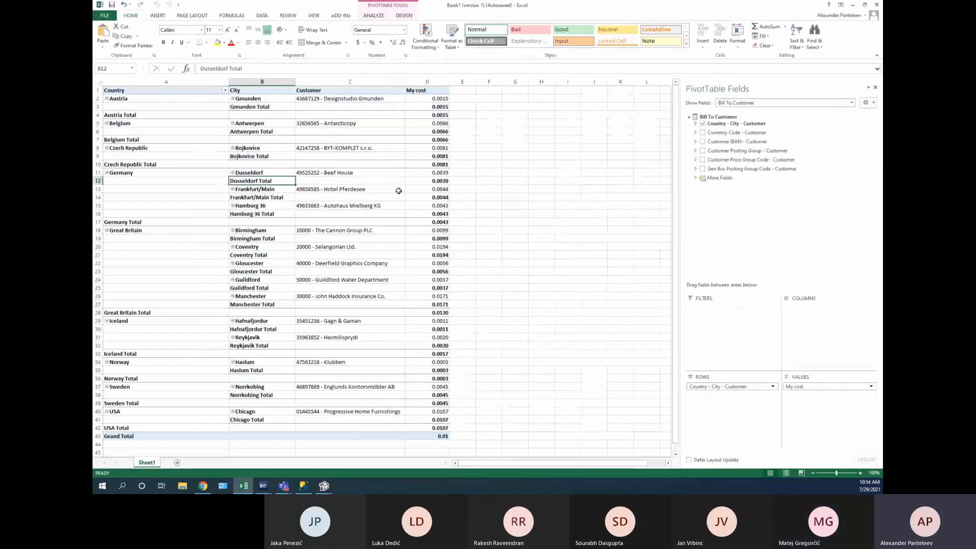
Inspect the My cost values in the pivot table for the Belgian, Czech and German total rows
{"action": "left_click", "coordinate": [433, 140]}
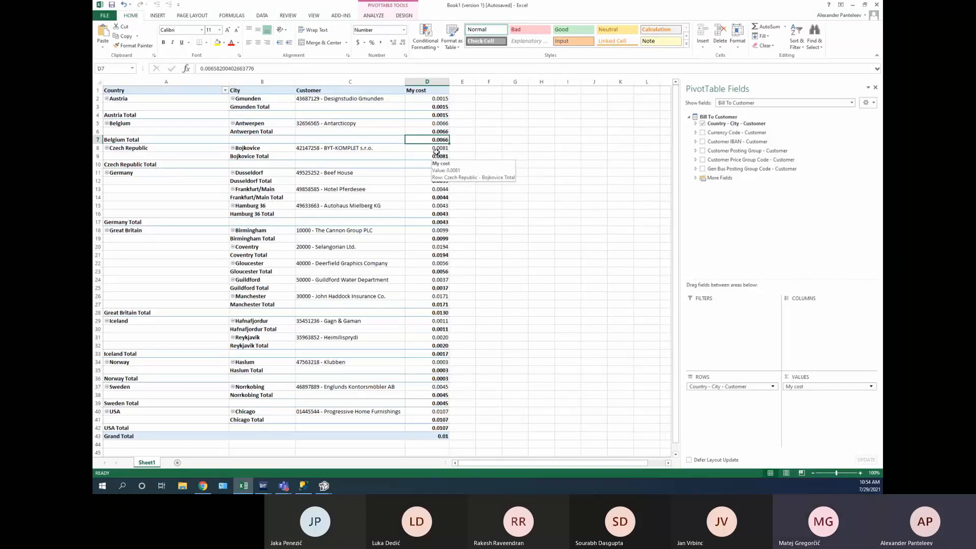
{"action": "left_click", "coordinate": [428, 155]}
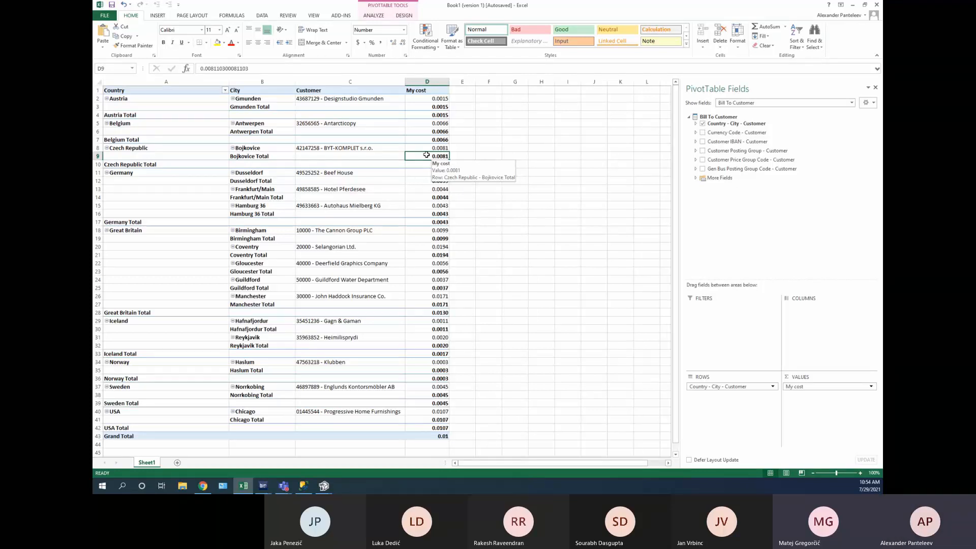
{"action": "mouse_move", "coordinate": [420, 168]}
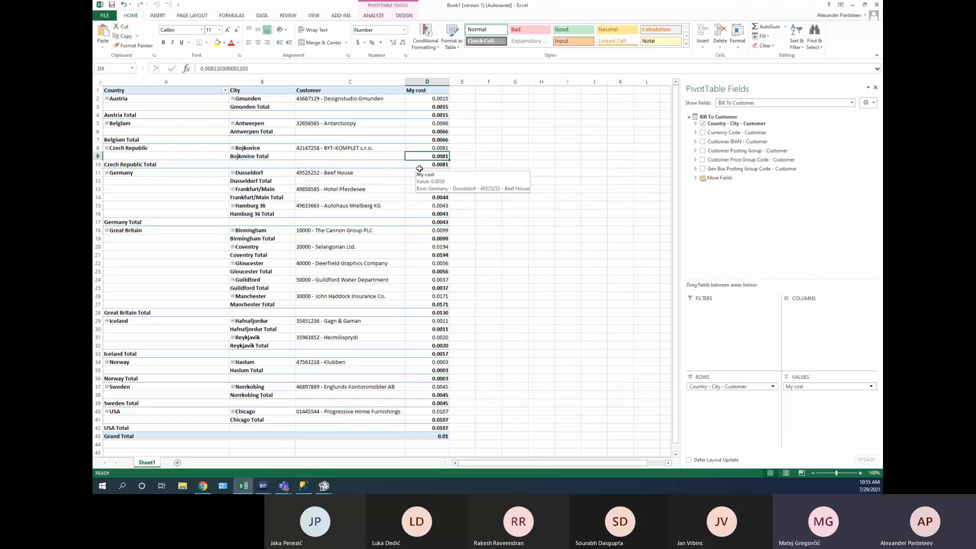
{"action": "left_click", "coordinate": [431, 222]}
{"action": "left_click", "coordinate": [432, 196]}
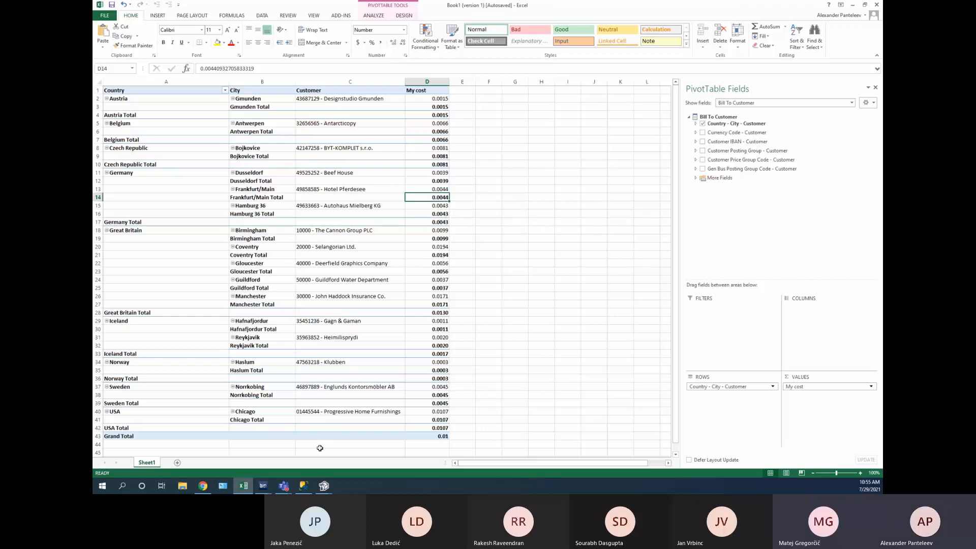
Switch back to BI4Dynamics, close the DAX expression, and return to the list of cubes and fact tables
{"action": "mouse_move", "coordinate": [305, 481]}
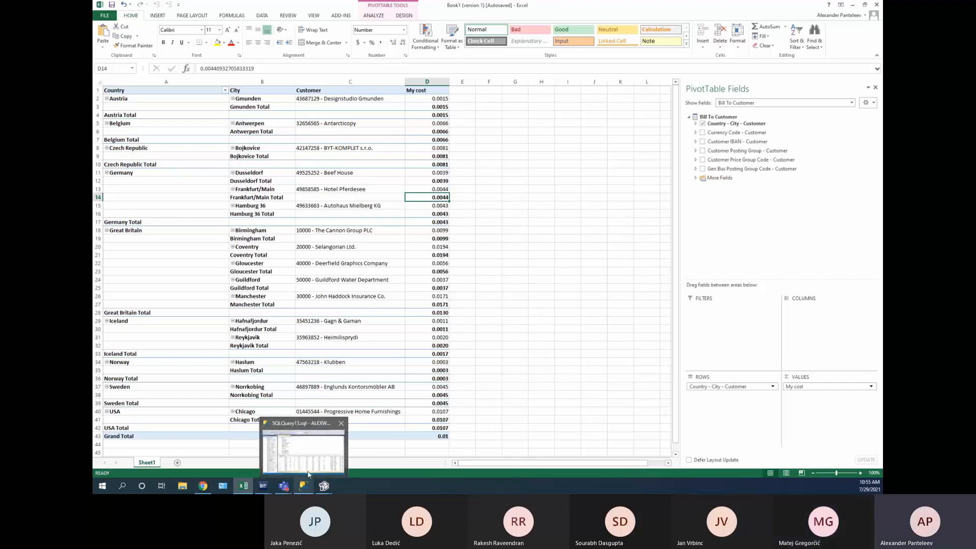
{"action": "mouse_move", "coordinate": [263, 483]}
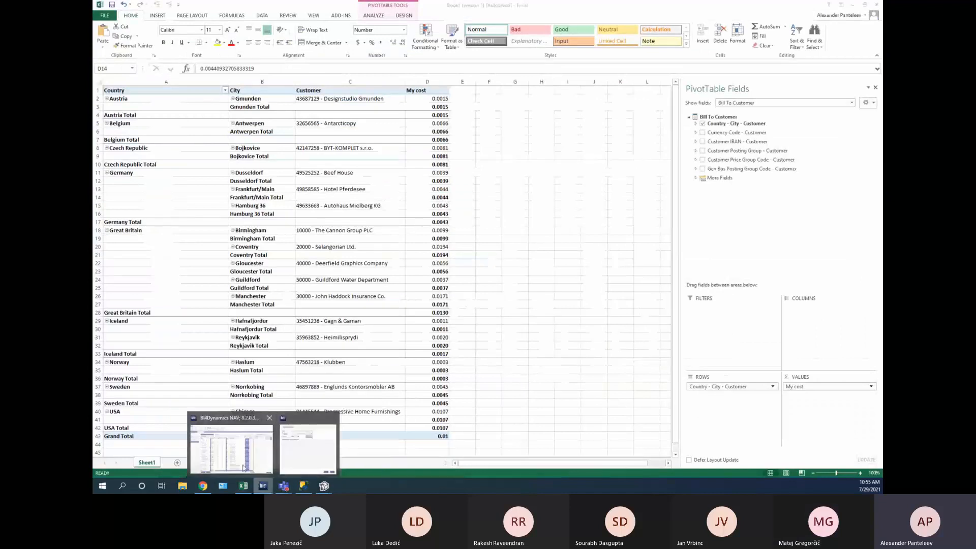
{"action": "left_click", "coordinate": [243, 468]}
{"action": "left_click", "coordinate": [616, 122]}
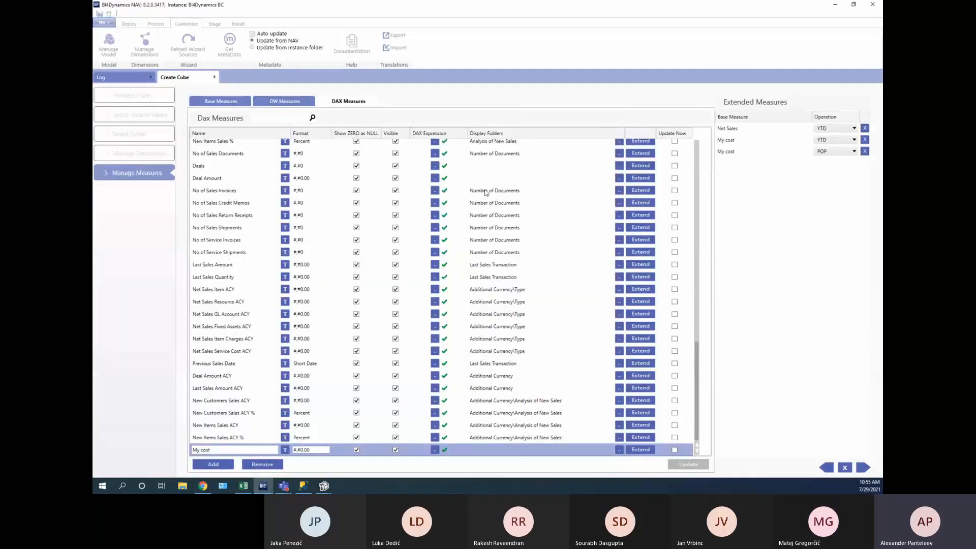
{"action": "left_click", "coordinate": [142, 99]}
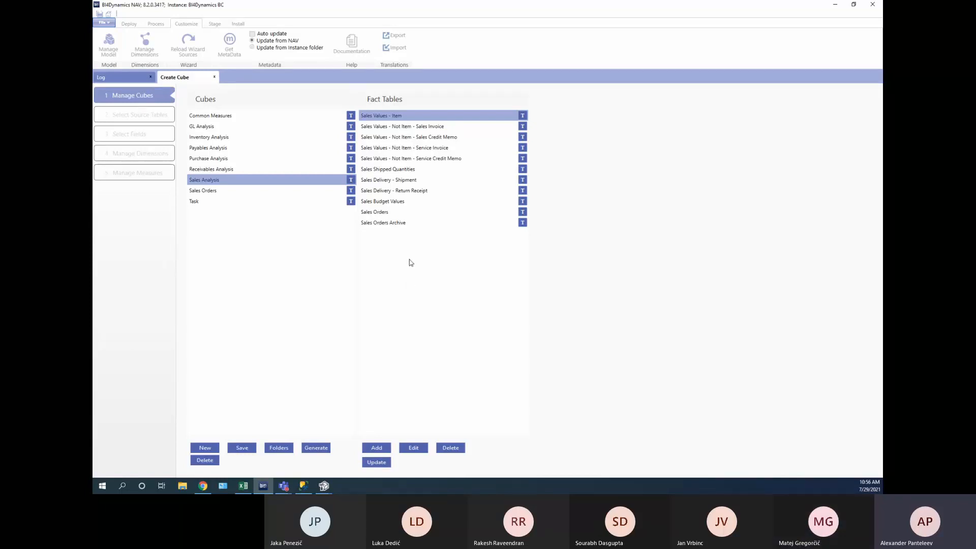
Update the Sales Values - Item fact table in all solution areas: Stage, DW and Analytics
{"action": "left_click", "coordinate": [245, 486]}
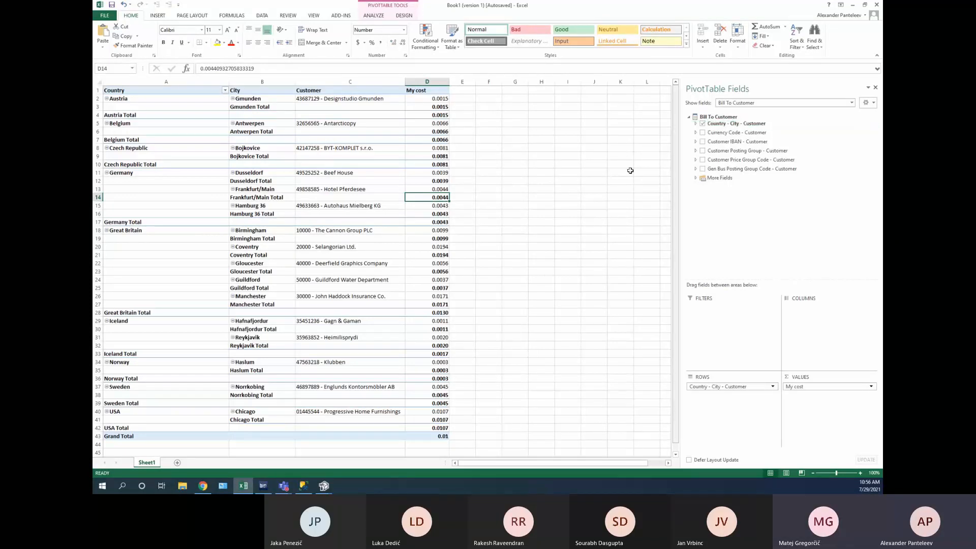
{"action": "left_click", "coordinate": [284, 486]}
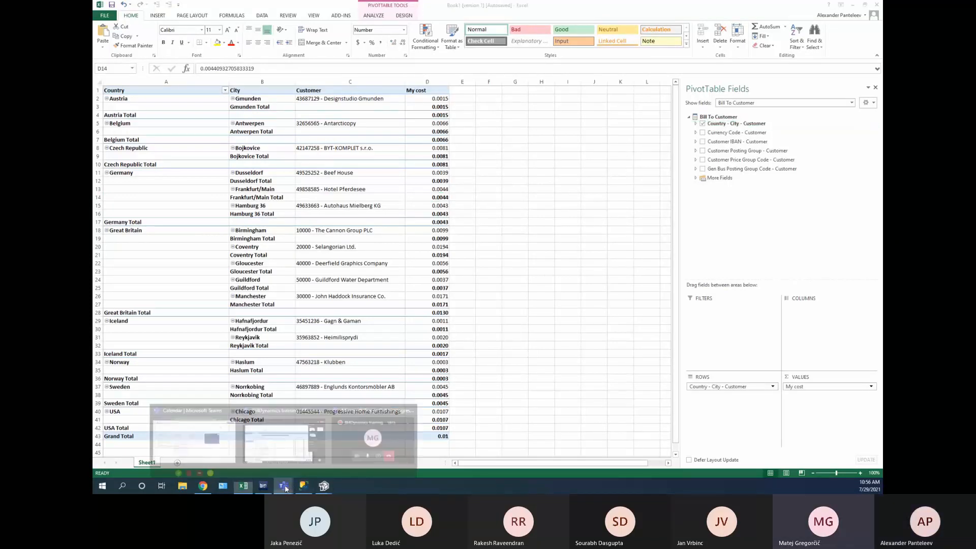
{"action": "left_click", "coordinate": [263, 486]}
{"action": "left_click", "coordinate": [376, 462]}
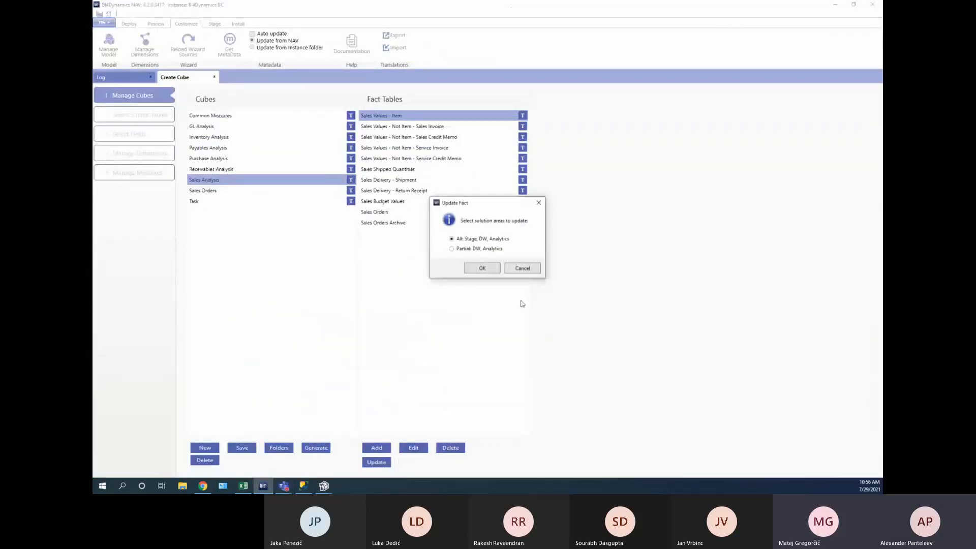
{"action": "key", "text": "Return"}
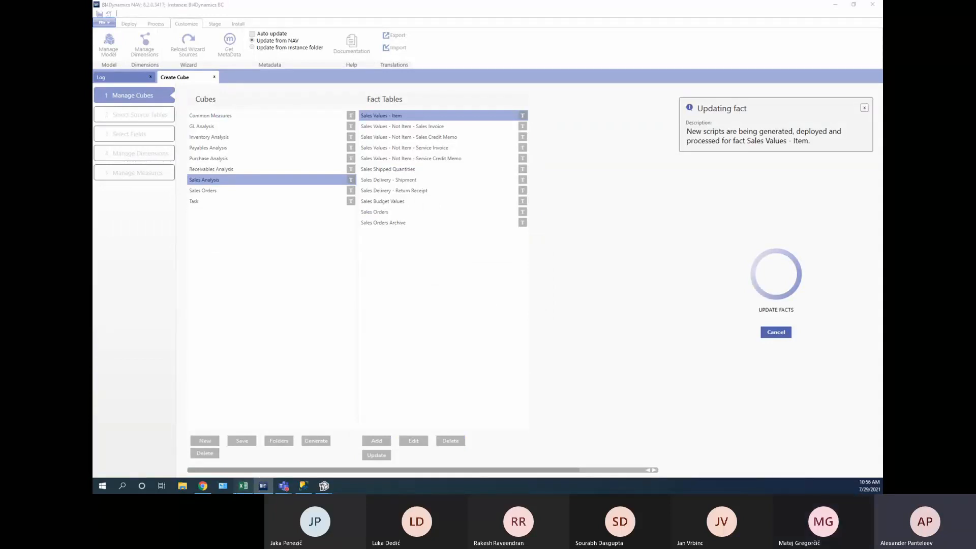
Check the My cost values of the Czech and German rows in Excel, and return to BI4Dynamics to check the update's progress
{"action": "left_click", "coordinate": [243, 486]}
{"action": "left_click_drag", "start_coordinate": [432, 156], "coordinate": [429, 189]}
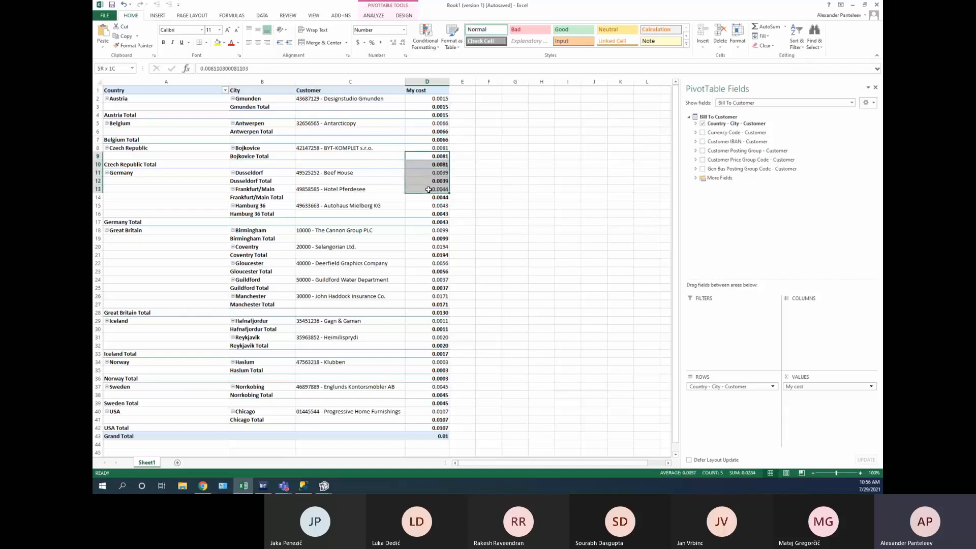
{"action": "left_click_drag", "start_coordinate": [429, 189], "coordinate": [428, 189]}
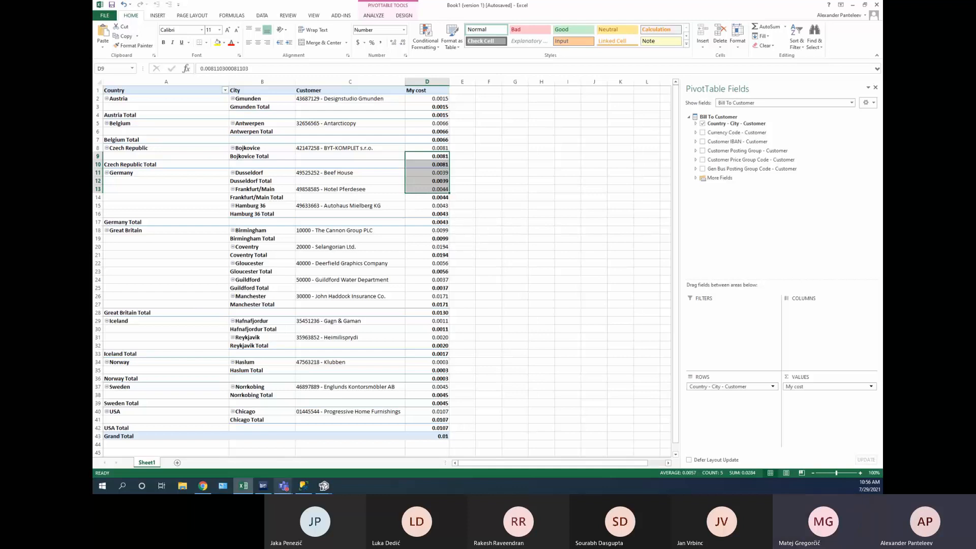
{"action": "left_click", "coordinate": [269, 487]}
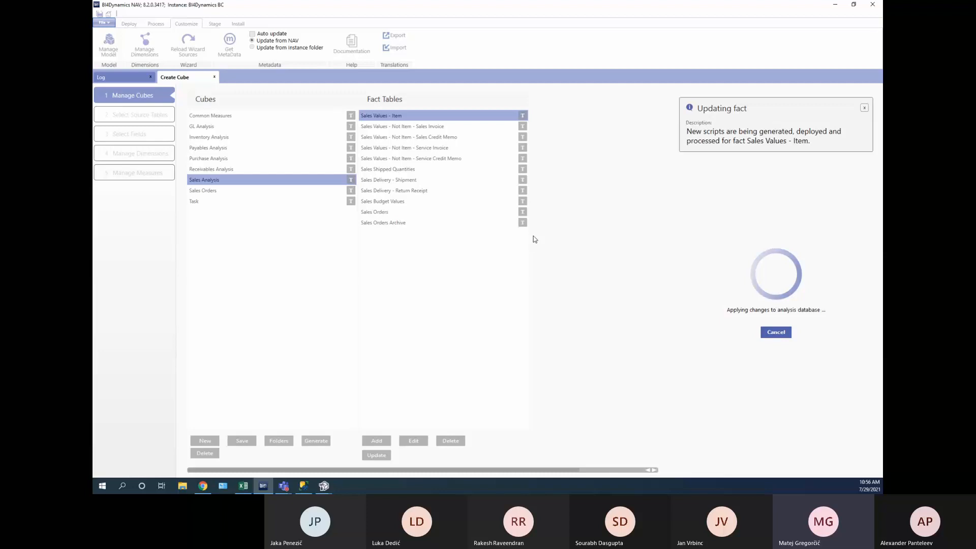
Switch to Excel, show the Item fields of the pivot table, and add Item to the rows
{"action": "left_click", "coordinate": [244, 487]}
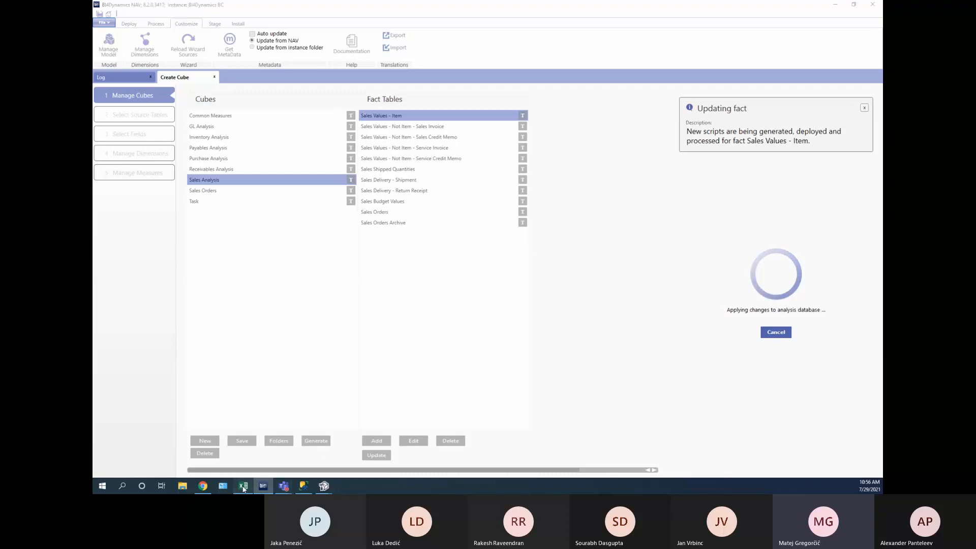
{"action": "left_click", "coordinate": [852, 103]}
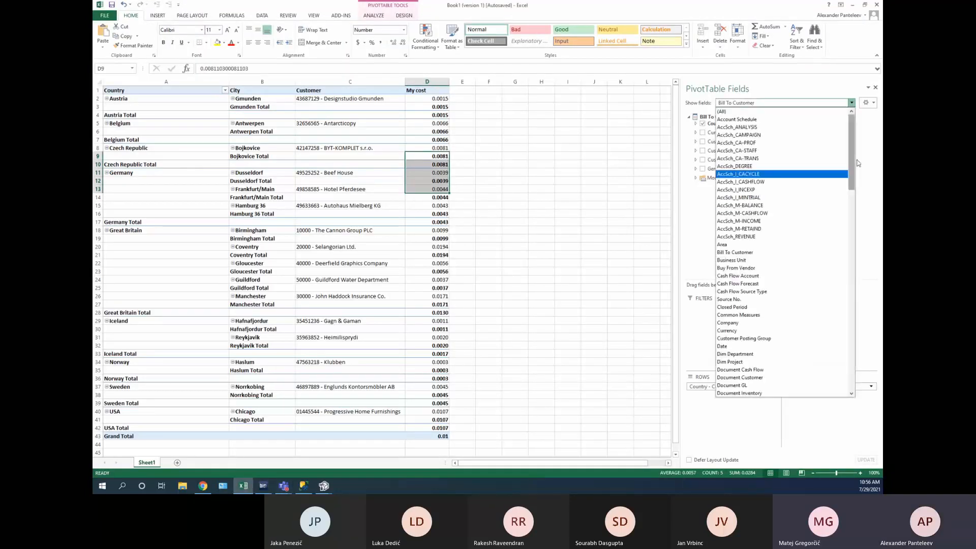
{"action": "left_click_drag", "start_coordinate": [853, 162], "coordinate": [839, 249]}
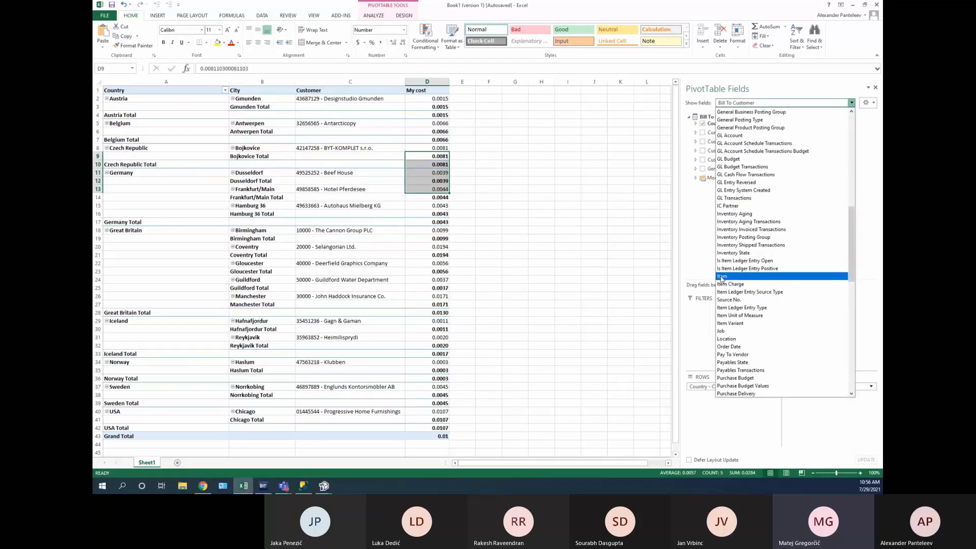
{"action": "left_click", "coordinate": [726, 275]}
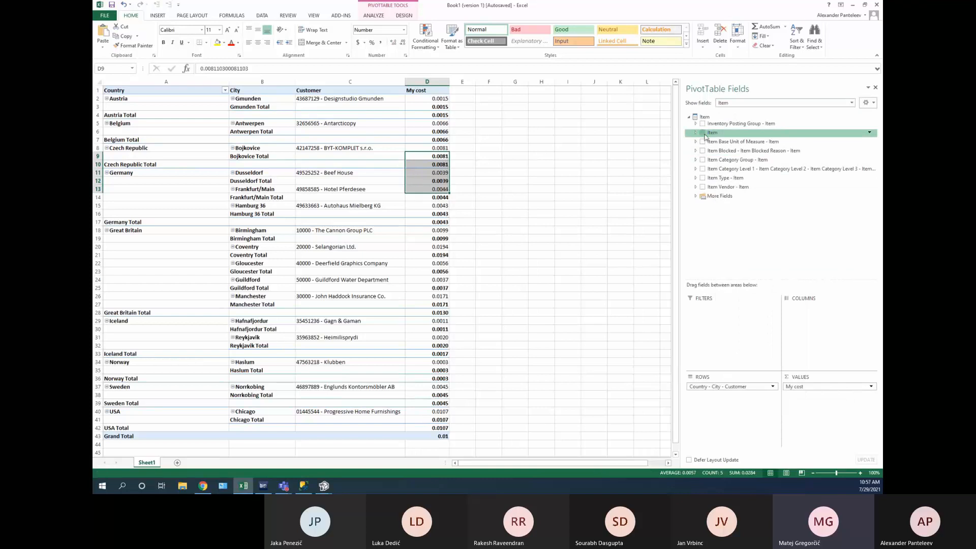
{"action": "left_click", "coordinate": [703, 133]}
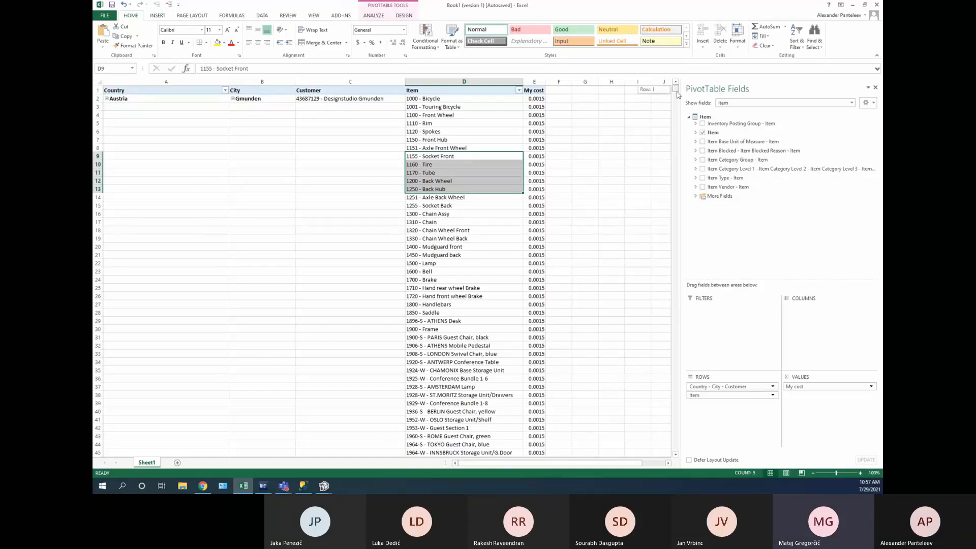
Examine the My cost values per item across the Austrian, Belgian, German and British customers
{"action": "scroll", "coordinate": [395, 161], "scroll_direction": "down", "scroll_amount": 20}
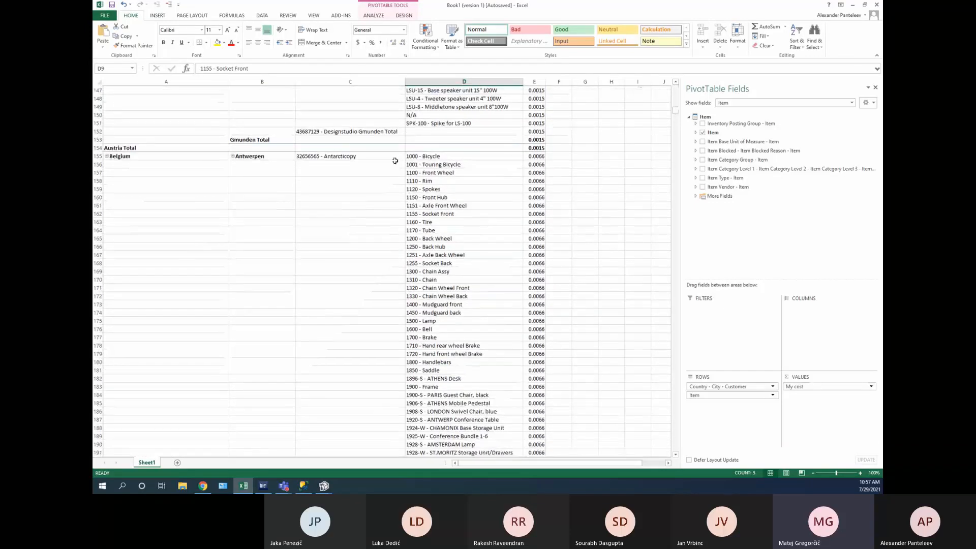
{"action": "scroll", "coordinate": [395, 161], "scroll_direction": "down", "scroll_amount": 3}
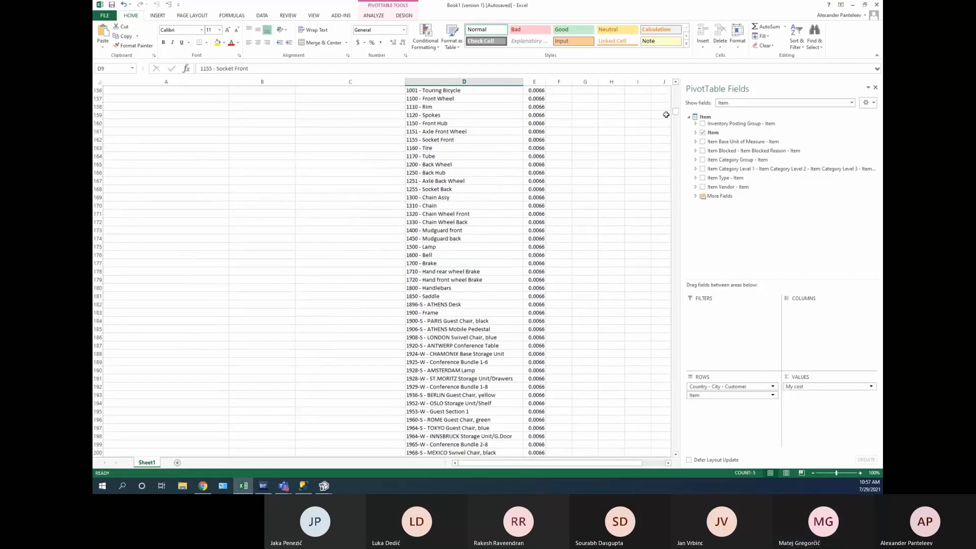
{"action": "left_click_drag", "start_coordinate": [676, 113], "coordinate": [667, 223]}
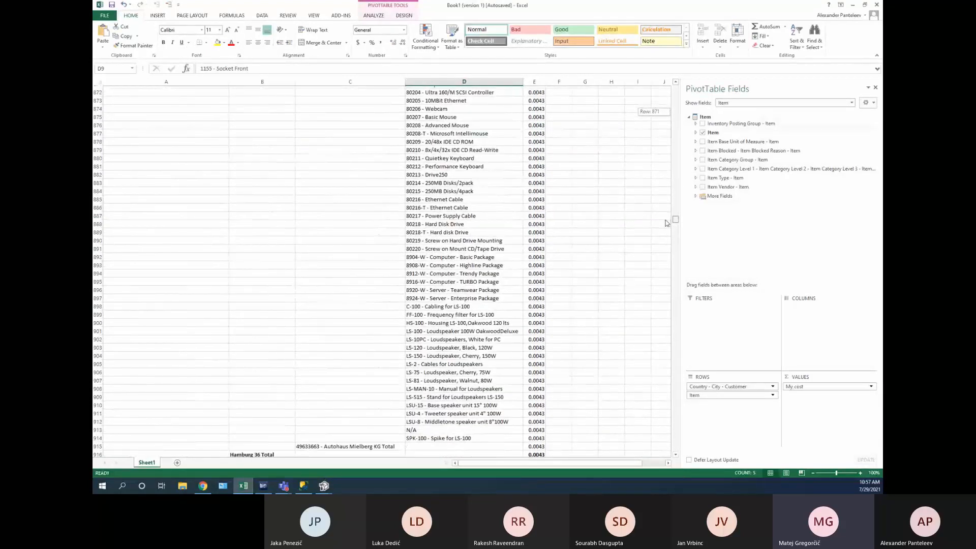
{"action": "scroll", "coordinate": [579, 226], "scroll_direction": "down", "scroll_amount": 10}
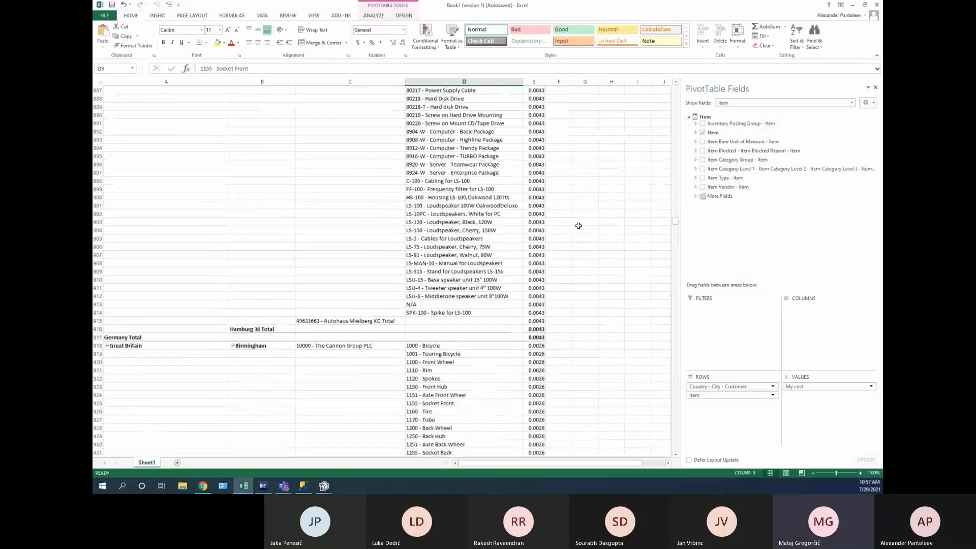
{"action": "scroll", "coordinate": [579, 225], "scroll_direction": "down", "scroll_amount": 3}
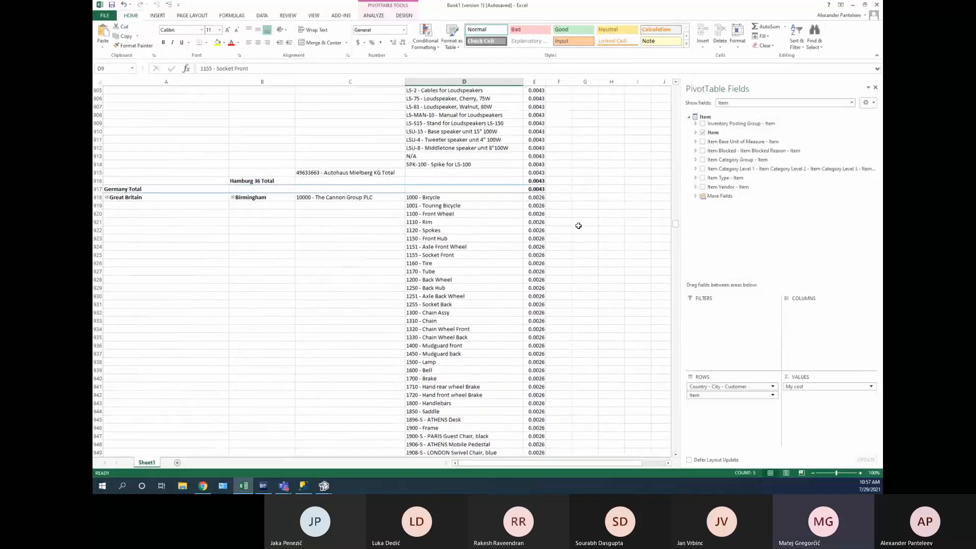
{"action": "scroll", "coordinate": [578, 226], "scroll_direction": "down", "scroll_amount": 1}
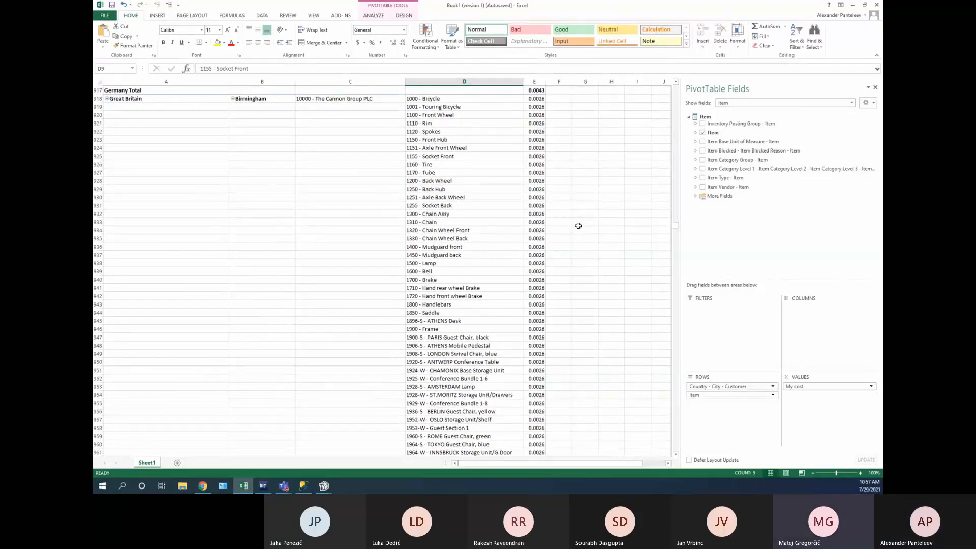
Filter the pivot table to keep only the customer The Cannon Group PLC in Birmingham, Great Britain
{"action": "left_click", "coordinate": [350, 99]}
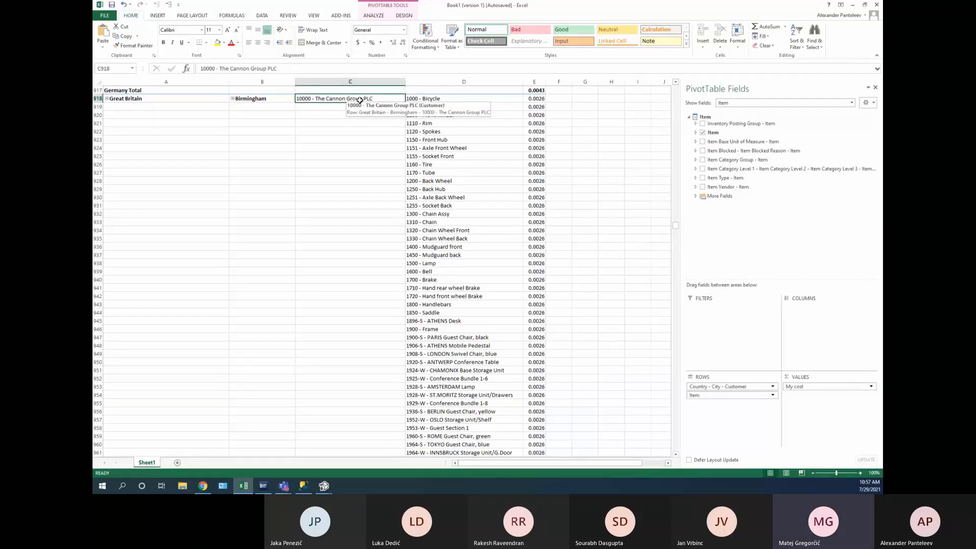
{"action": "right_click", "coordinate": [359, 100]}
{"action": "mouse_move", "coordinate": [412, 150]}
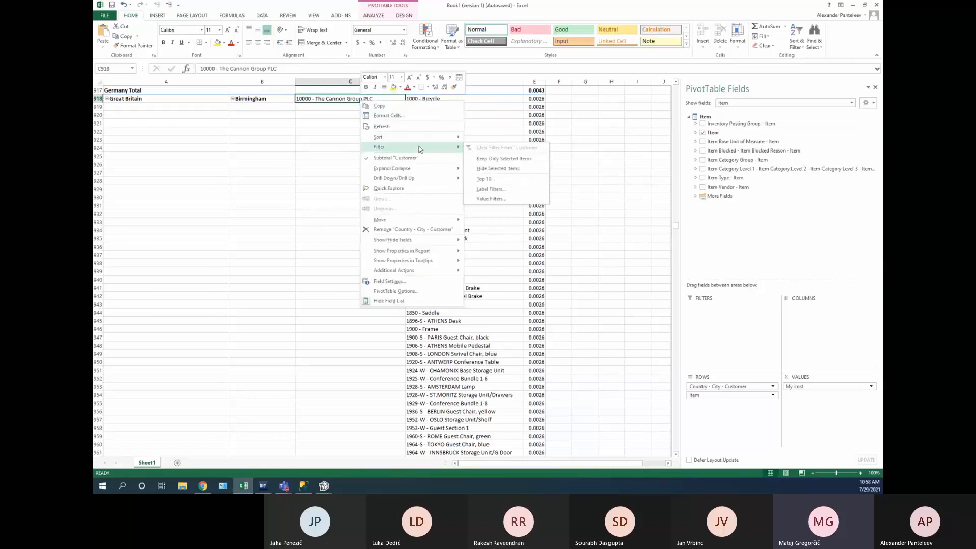
{"action": "left_click", "coordinate": [497, 158]}
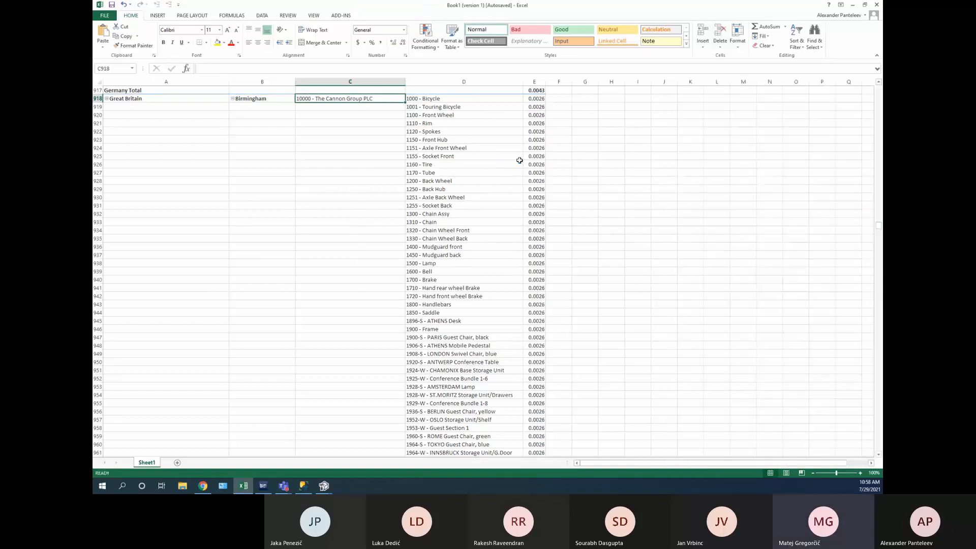
{"action": "scroll", "coordinate": [469, 154], "scroll_direction": "up", "scroll_amount": 5}
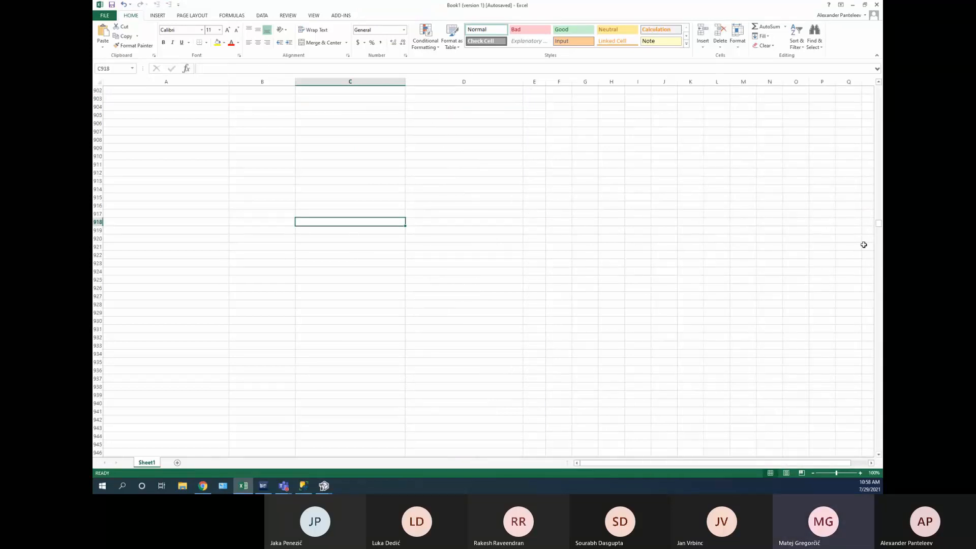
{"action": "left_click_drag", "start_coordinate": [880, 229], "coordinate": [878, 89]}
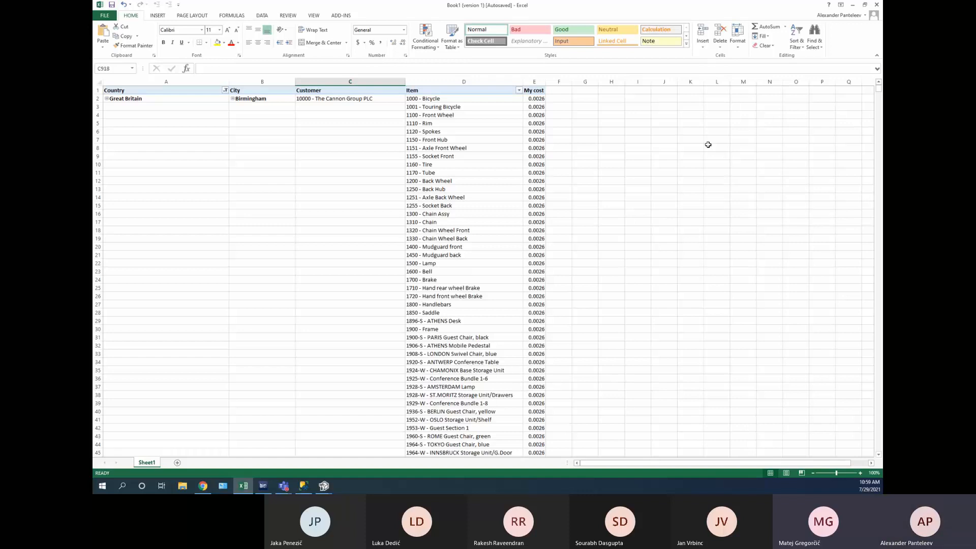
{"action": "left_click", "coordinate": [283, 486]}
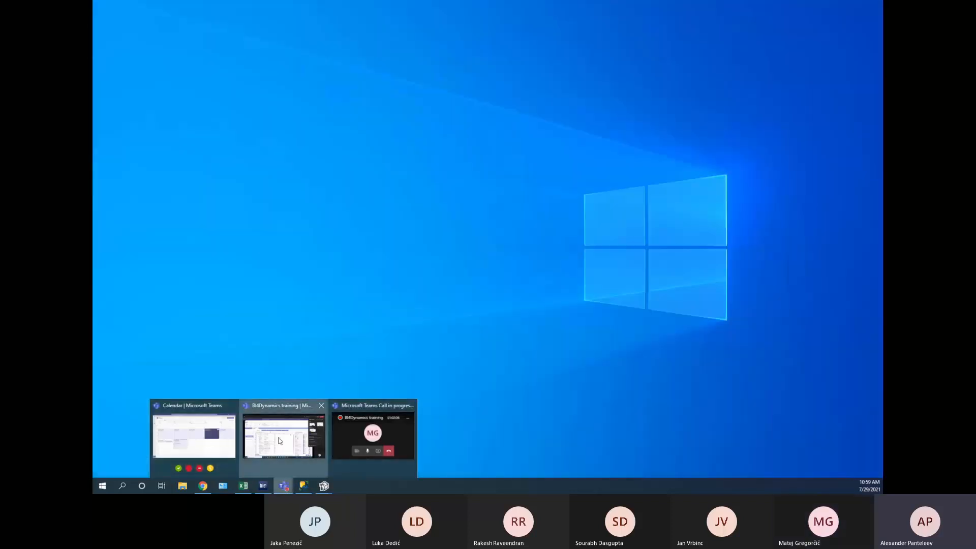
{"action": "left_click", "coordinate": [280, 440]}
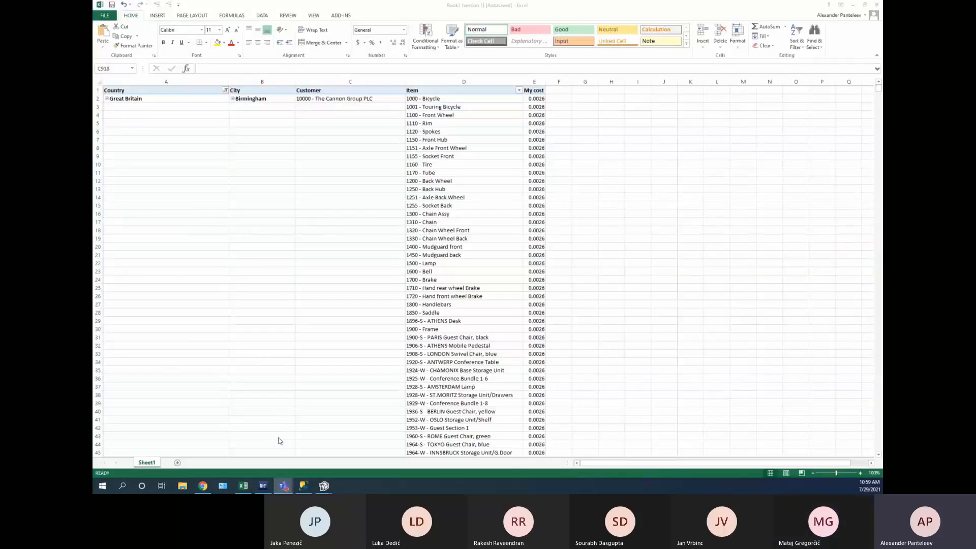
Switch to BI4Dynamics and examine the DAX expression of the Avg Sales Cost measure, closing it without changes
{"action": "left_click", "coordinate": [264, 486]}
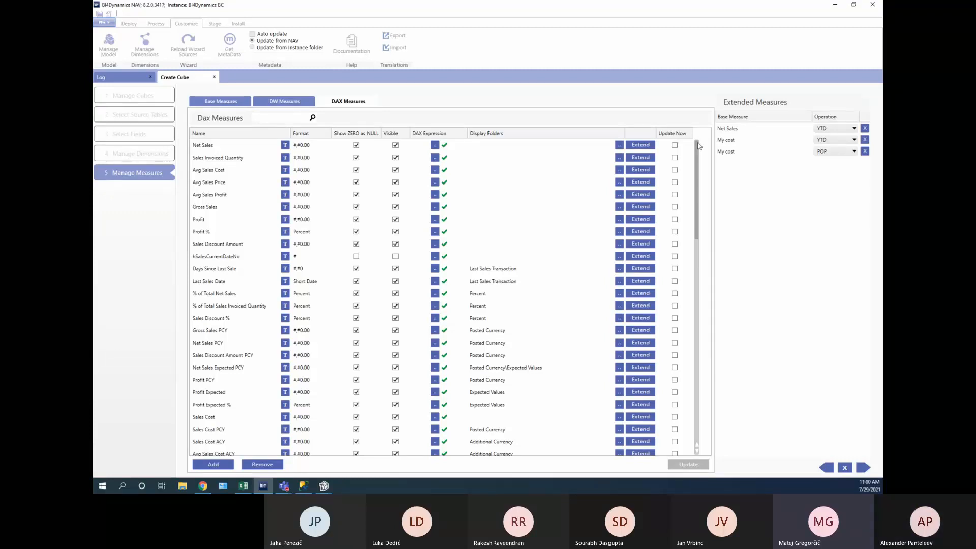
{"action": "left_click", "coordinate": [436, 172]}
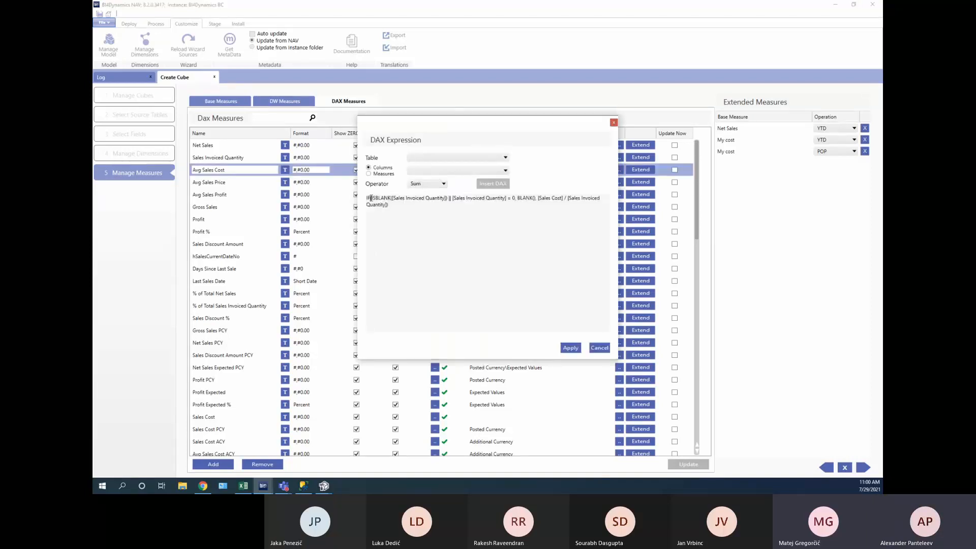
{"action": "left_click_drag", "start_coordinate": [371, 198], "coordinate": [464, 212]}
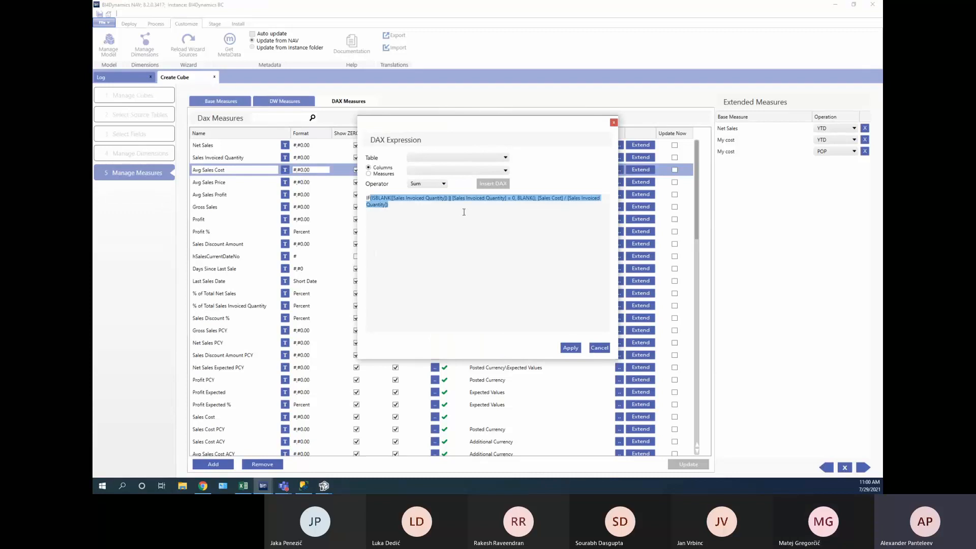
{"action": "left_click", "coordinate": [431, 210]}
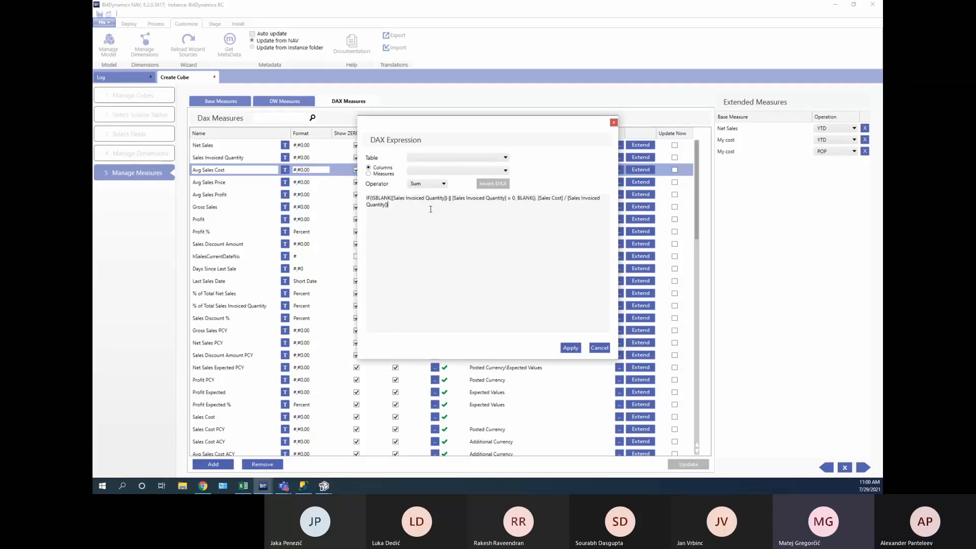
{"action": "left_click", "coordinate": [614, 123]}
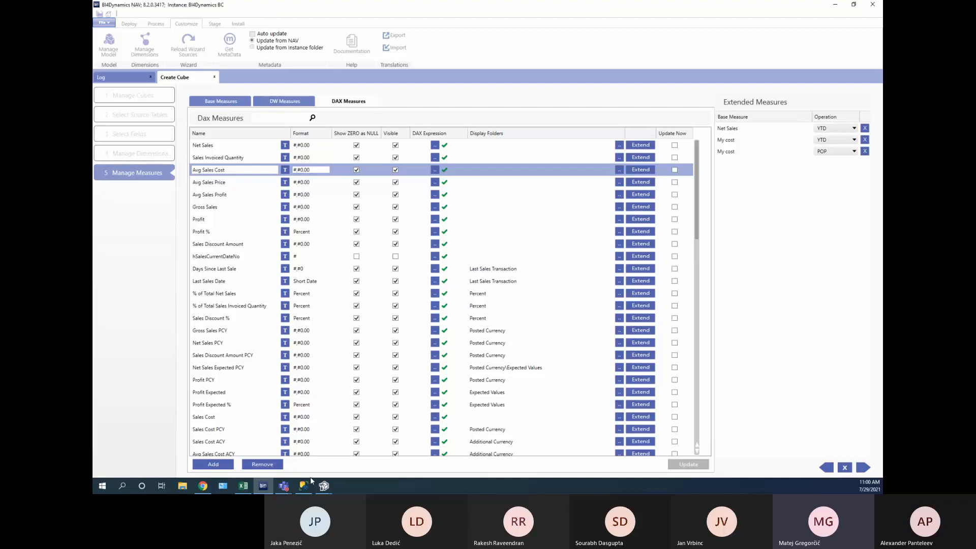
Close the Create Cube wizard, open Manage Dimensions and look through the list of wizard dimensions
{"action": "left_click", "coordinate": [214, 78]}
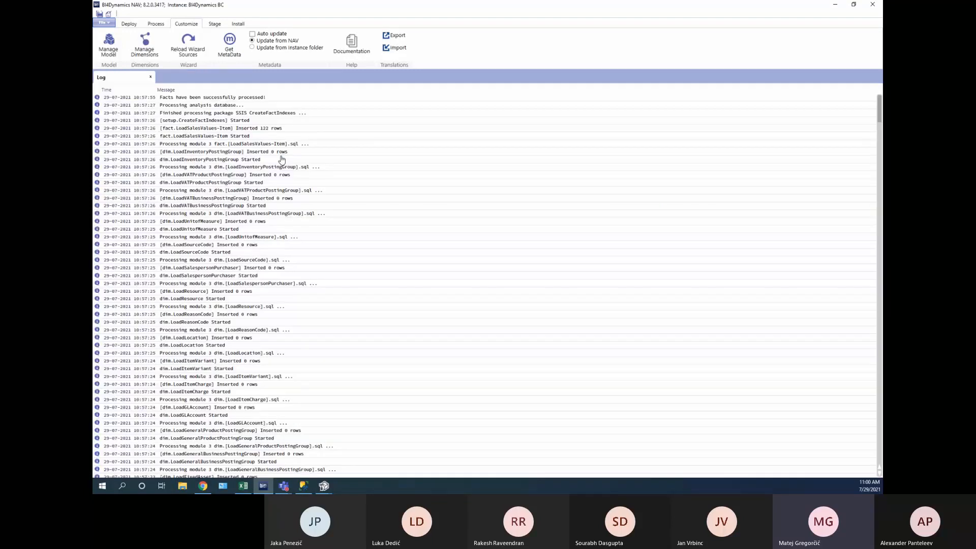
{"action": "left_click", "coordinate": [144, 44]}
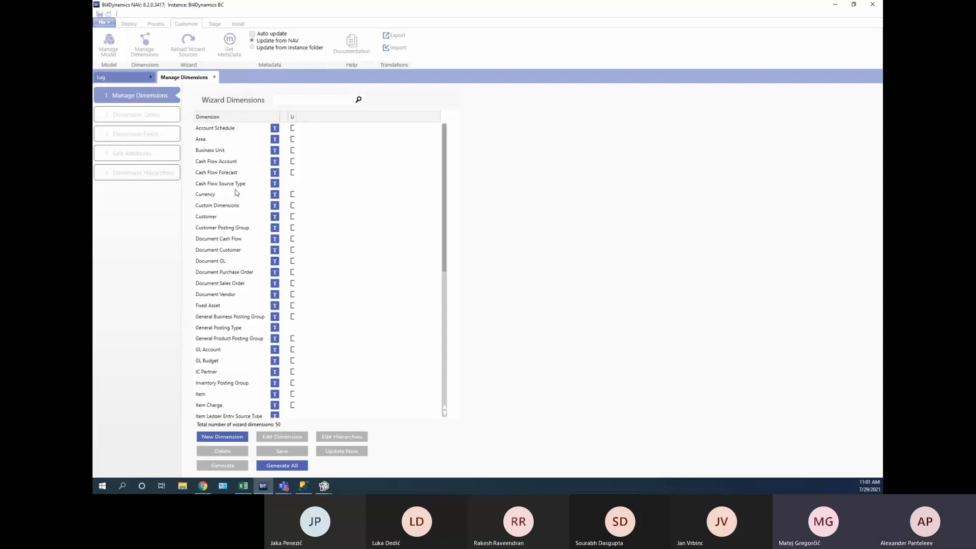
{"action": "scroll", "coordinate": [259, 167], "scroll_direction": "down", "scroll_amount": 3}
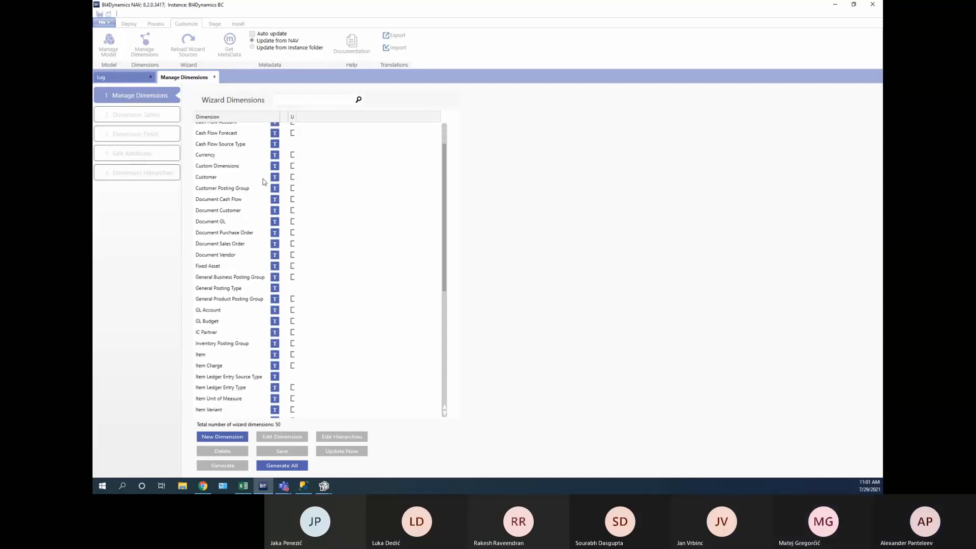
{"action": "scroll", "coordinate": [264, 182], "scroll_direction": "down", "scroll_amount": 1}
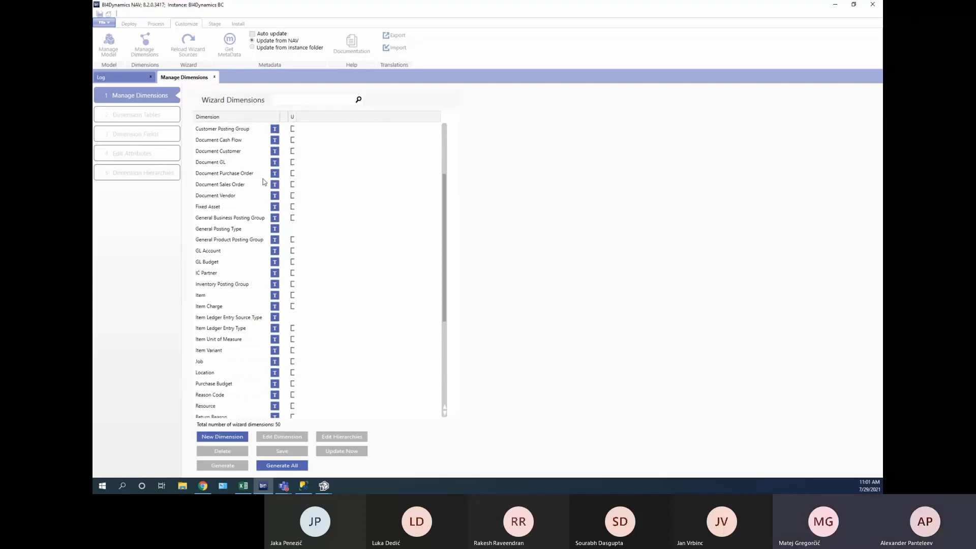
{"action": "scroll", "coordinate": [263, 181], "scroll_direction": "up", "scroll_amount": 1}
{"action": "scroll", "coordinate": [263, 181], "scroll_direction": "up", "scroll_amount": 3}
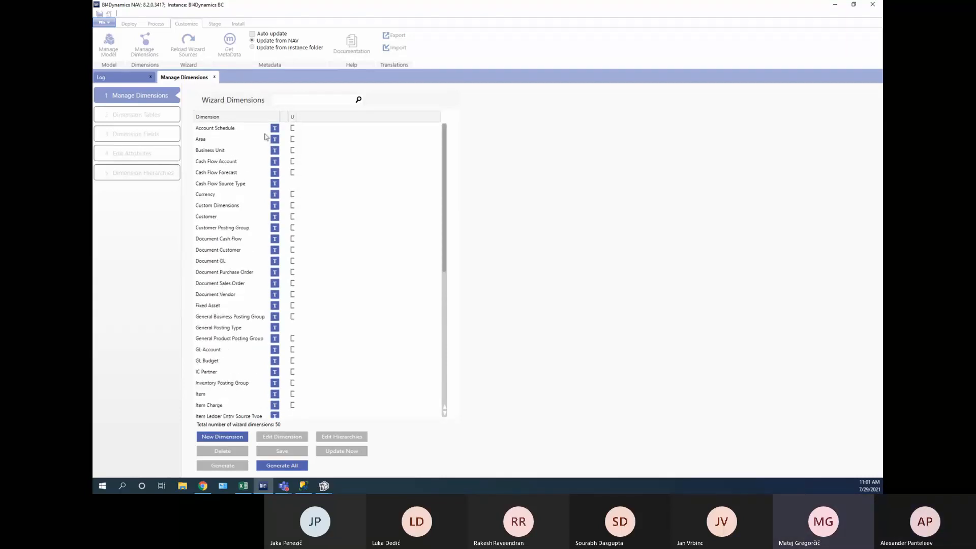
Edit the Customer dimension, search its fields for "location" and include the Customer table's LocationCode field in the cube
{"action": "left_click", "coordinate": [231, 217]}
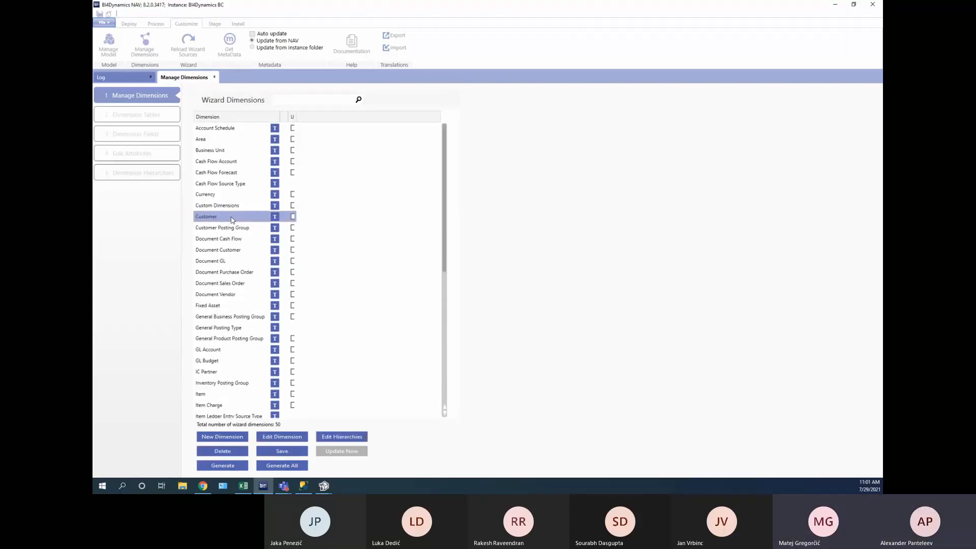
{"action": "left_click", "coordinate": [288, 437]}
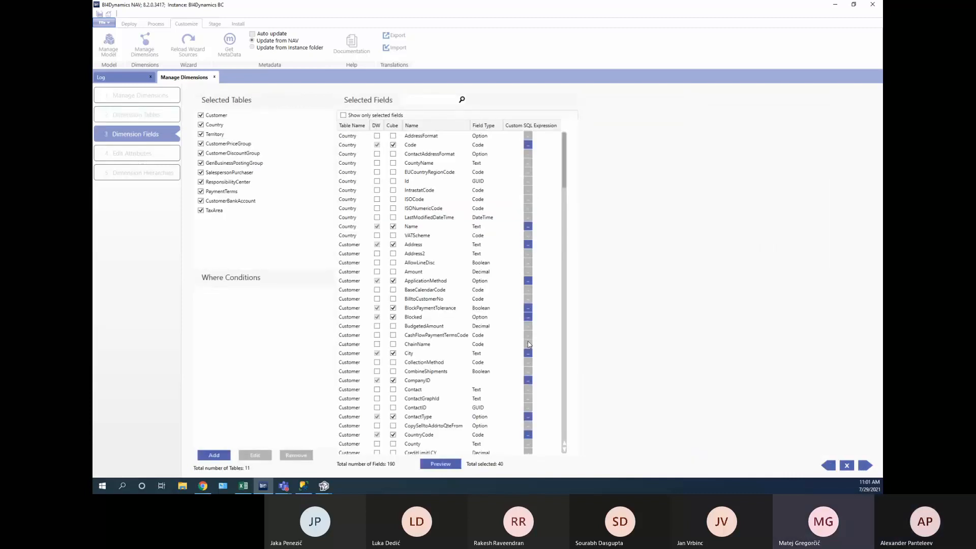
{"action": "left_click", "coordinate": [366, 119]}
{"action": "left_click", "coordinate": [402, 115]}
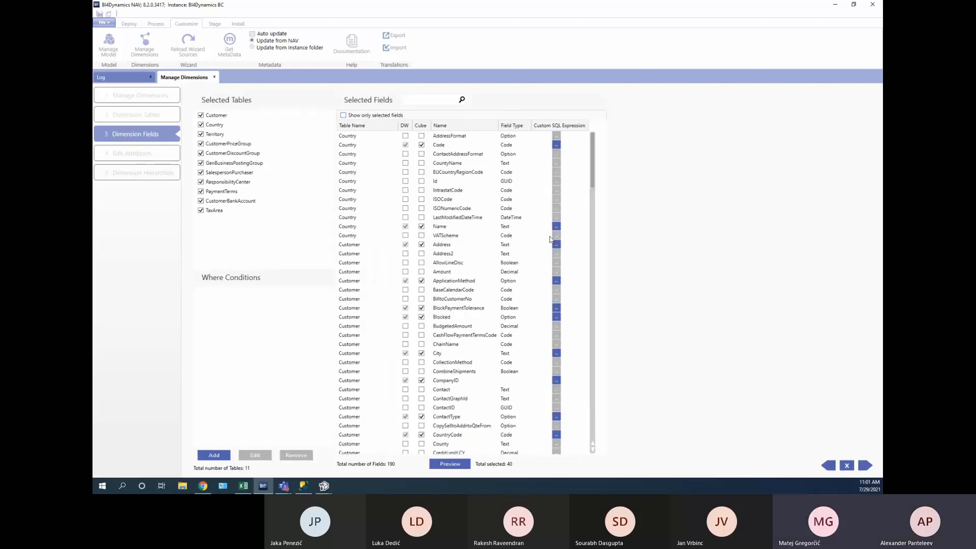
{"action": "type", "text": "location"}
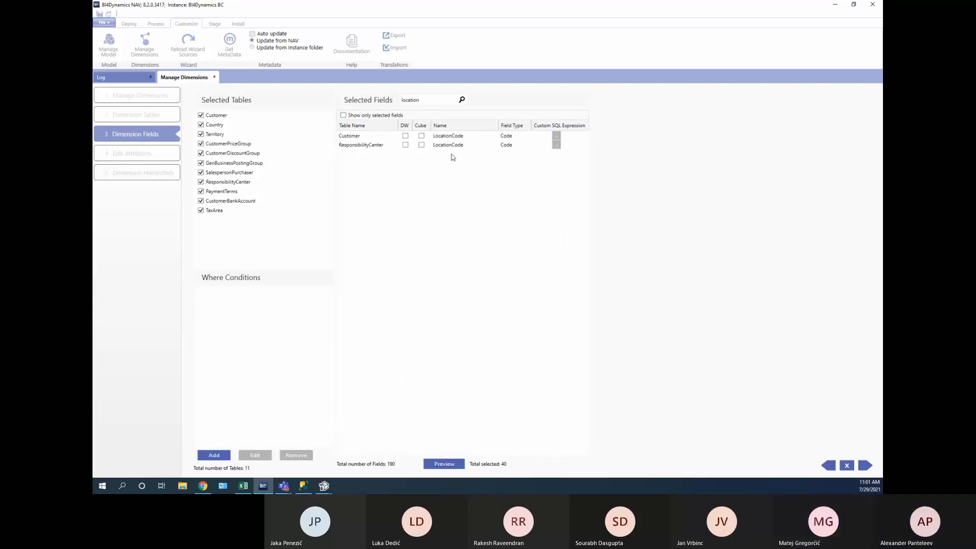
{"action": "left_click", "coordinate": [422, 137]}
{"action": "left_click", "coordinate": [422, 136]}
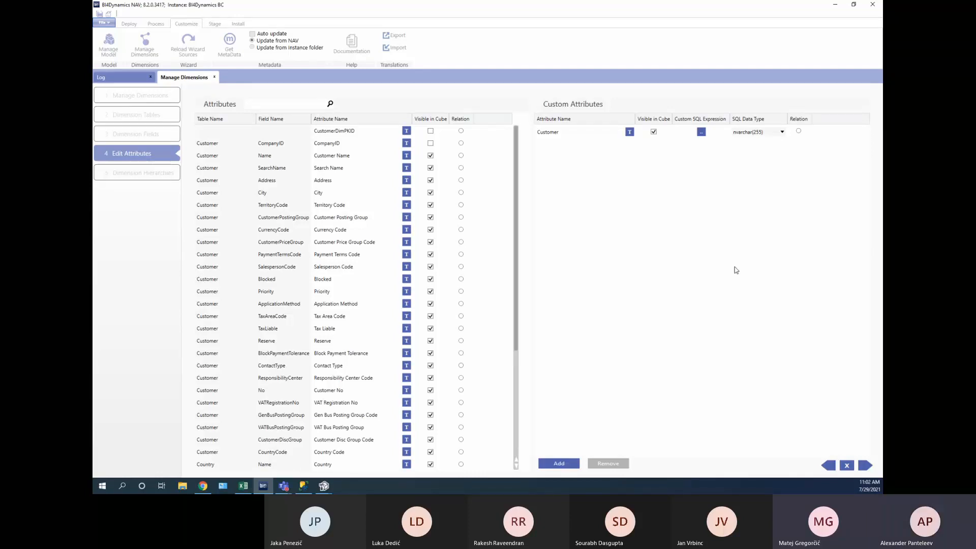
Prefix the Location Code attribute's name with "Customer" and complete the Customer dimension wizard, leaving its hierarchies as they are
{"action": "scroll", "coordinate": [376, 334], "scroll_direction": "down", "scroll_amount": 4}
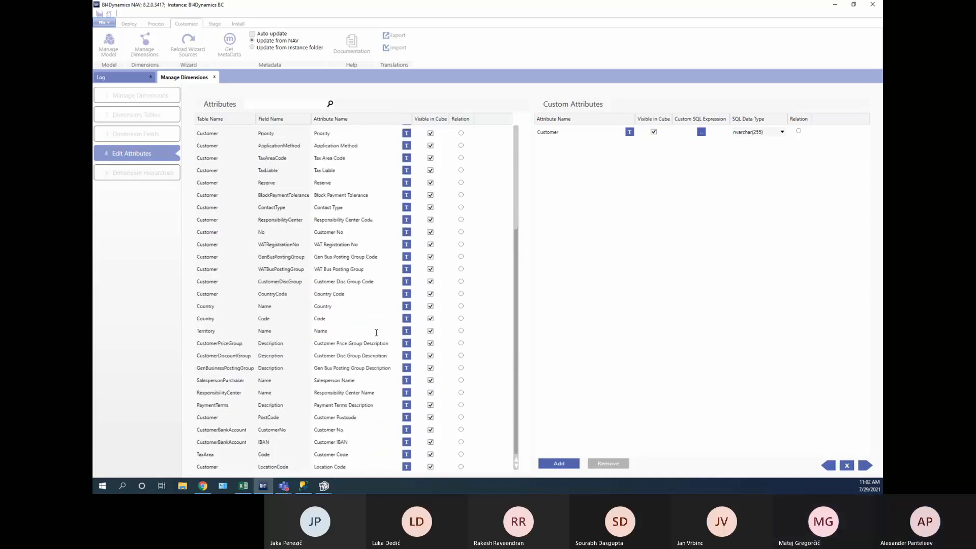
{"action": "scroll", "coordinate": [374, 333], "scroll_direction": "down", "scroll_amount": 3}
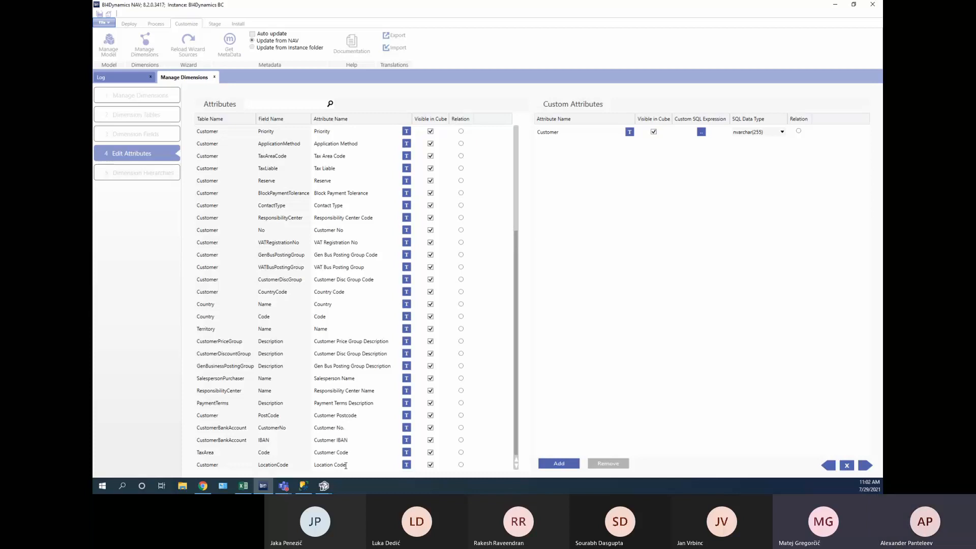
{"action": "left_click", "coordinate": [318, 465]}
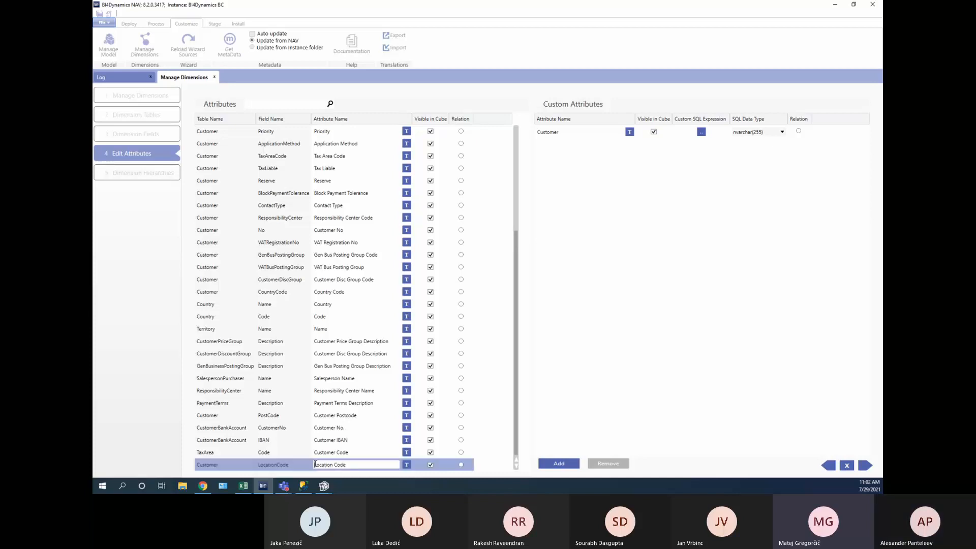
{"action": "type", "text": "Customer"}
{"action": "left_click", "coordinate": [865, 465]}
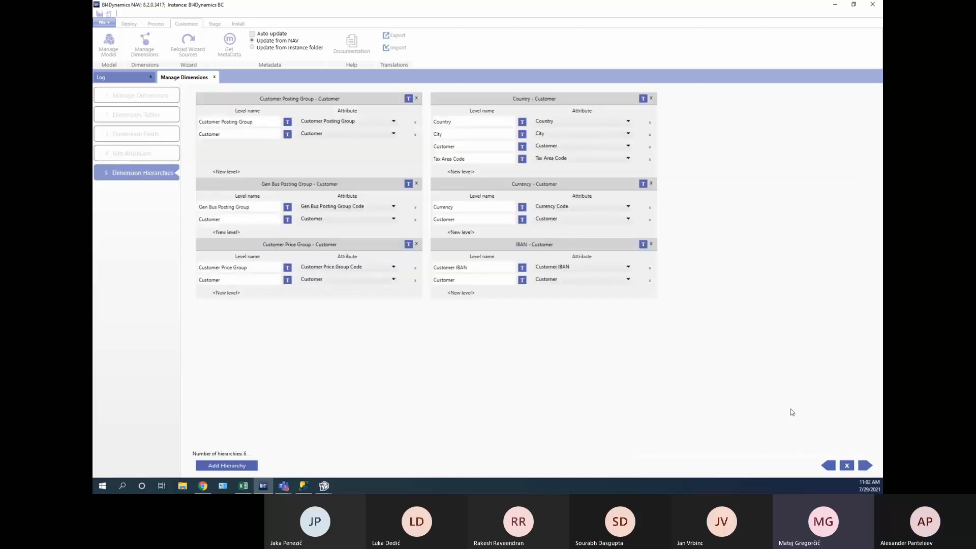
{"action": "left_click", "coordinate": [866, 465]}
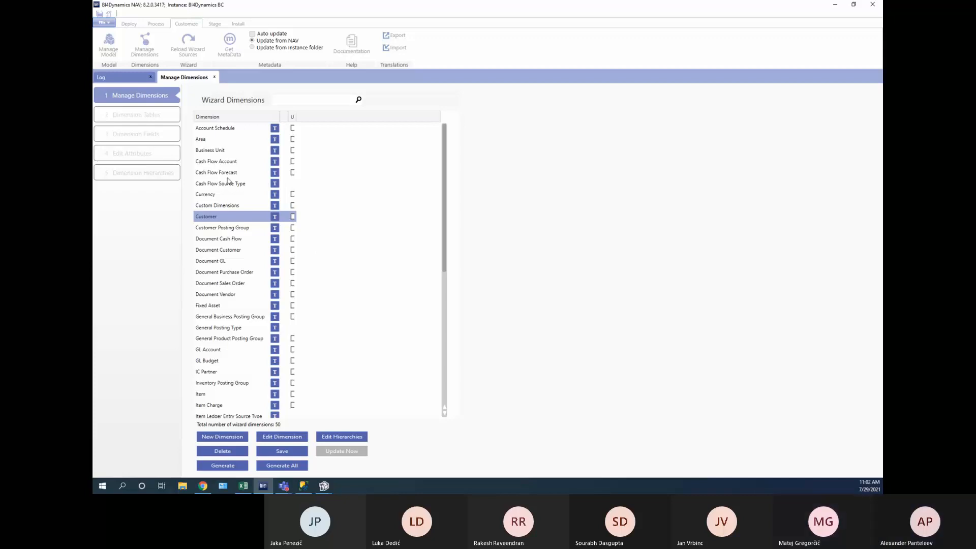
Open the Item dimension for editing and proceed past its selected tables to its dimension fields
{"action": "scroll", "coordinate": [264, 271], "scroll_direction": "down", "scroll_amount": 4}
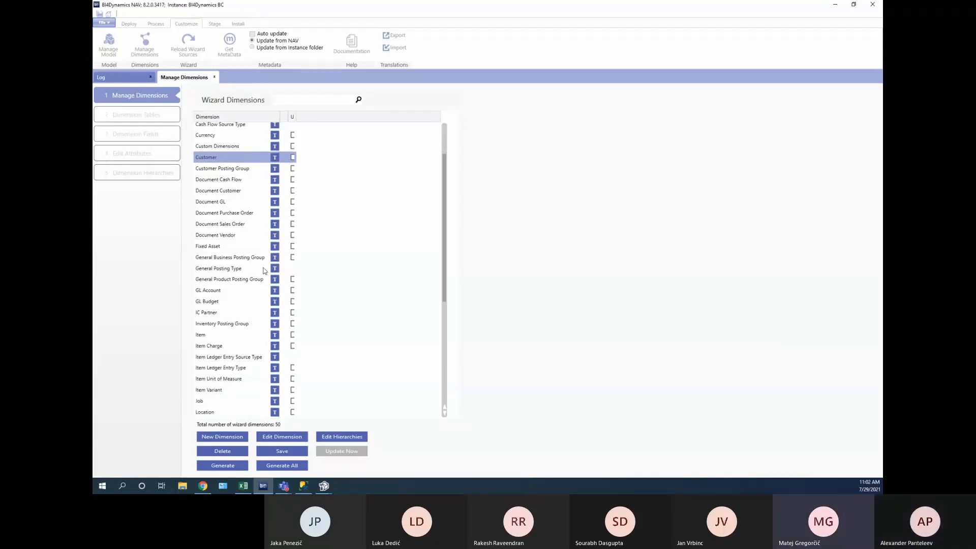
{"action": "left_click", "coordinate": [216, 254]}
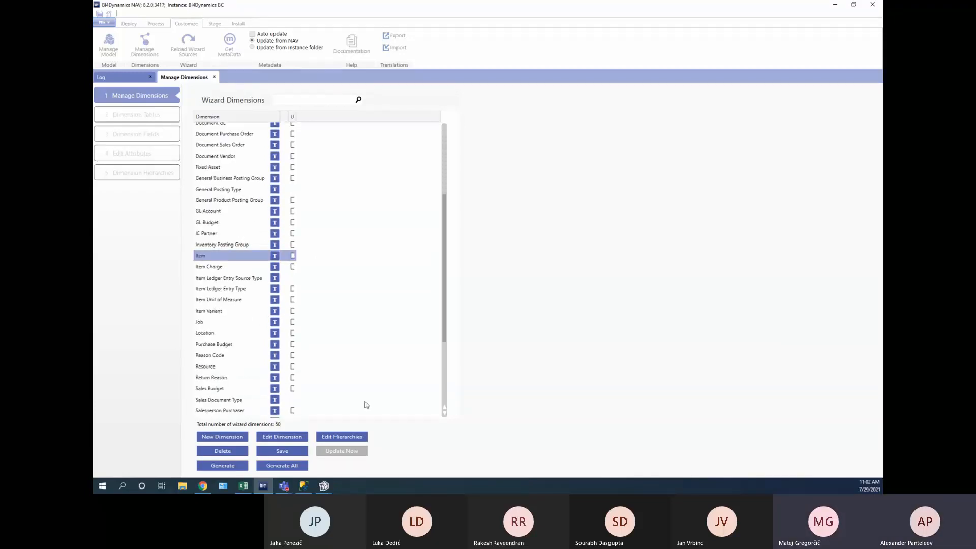
{"action": "left_click", "coordinate": [282, 438]}
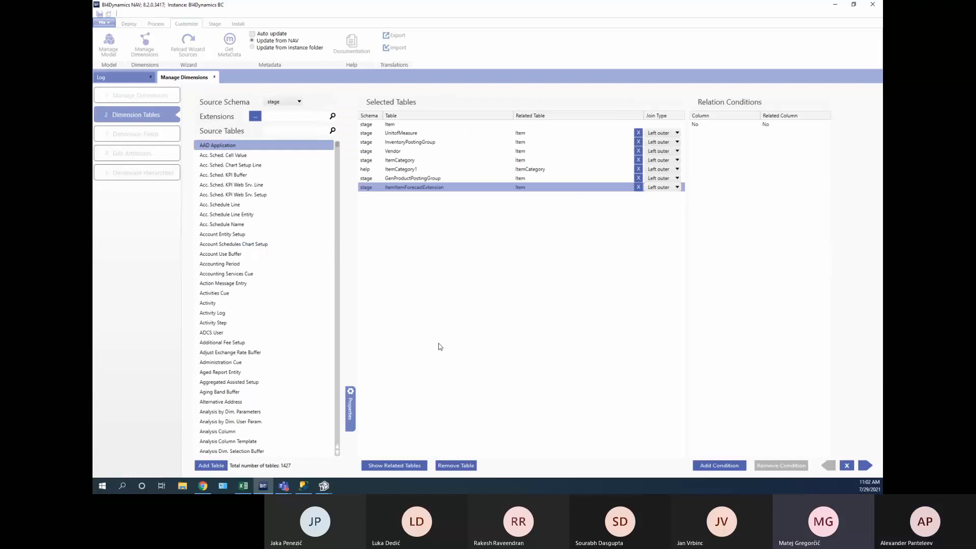
{"action": "left_click", "coordinate": [866, 466]}
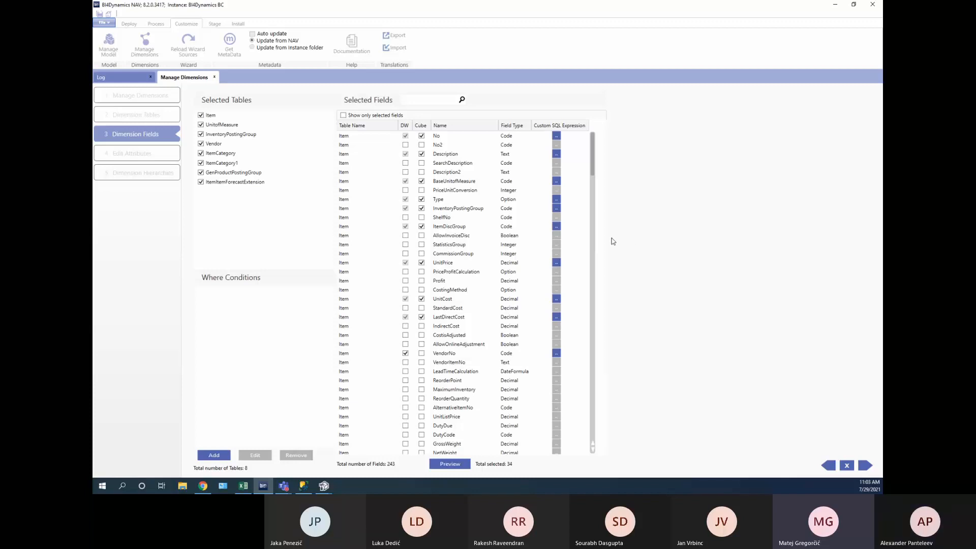
Examine the Item dimension's attribute list and select the Unit Price attribute name
{"action": "left_click", "coordinate": [440, 265]}
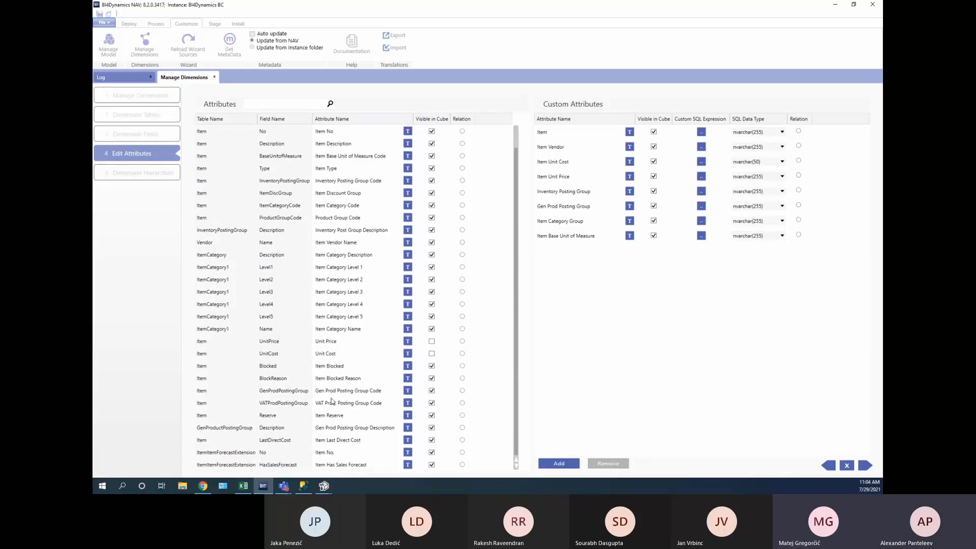
{"action": "left_click", "coordinate": [327, 342]}
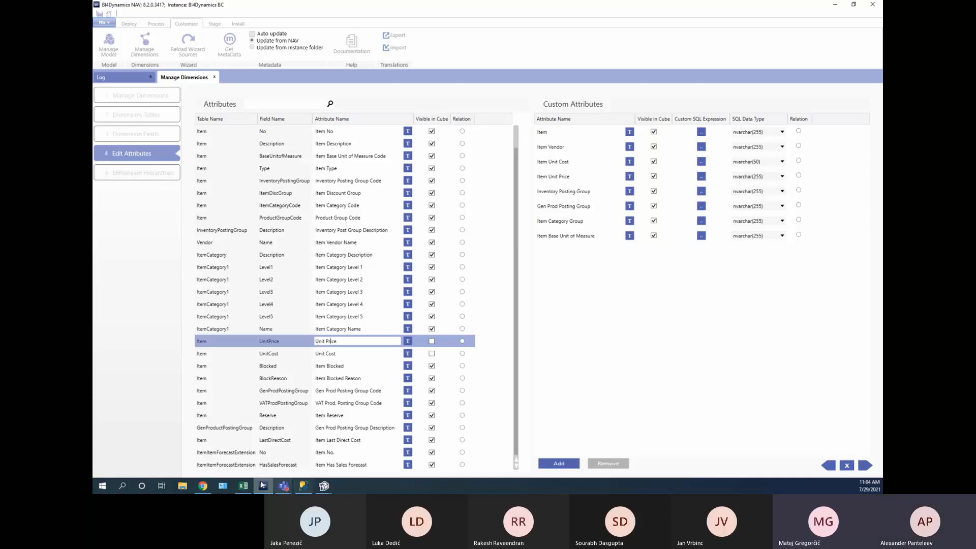
Switch to the Excel workbook and remove the My cost measure from the pivot table's values
{"action": "left_click", "coordinate": [247, 486]}
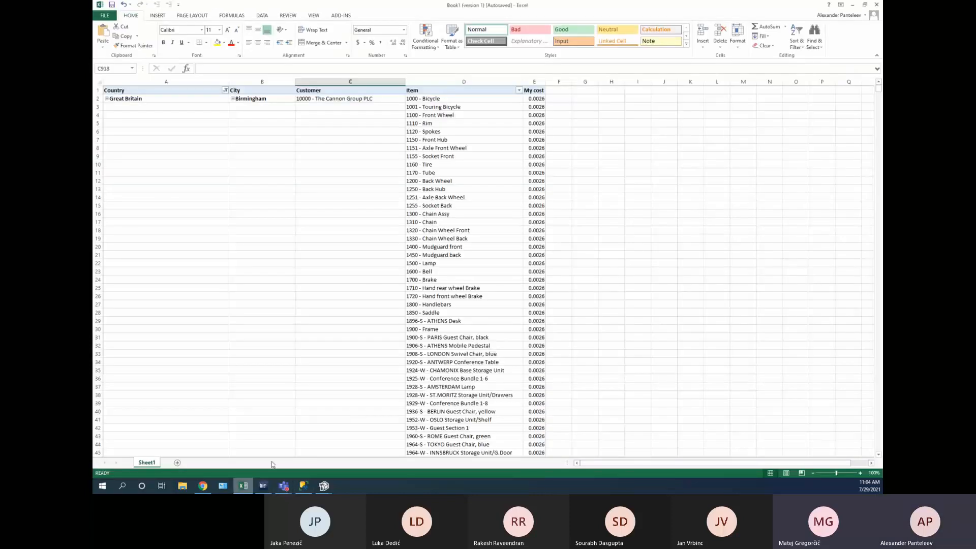
{"action": "left_click", "coordinate": [437, 154]}
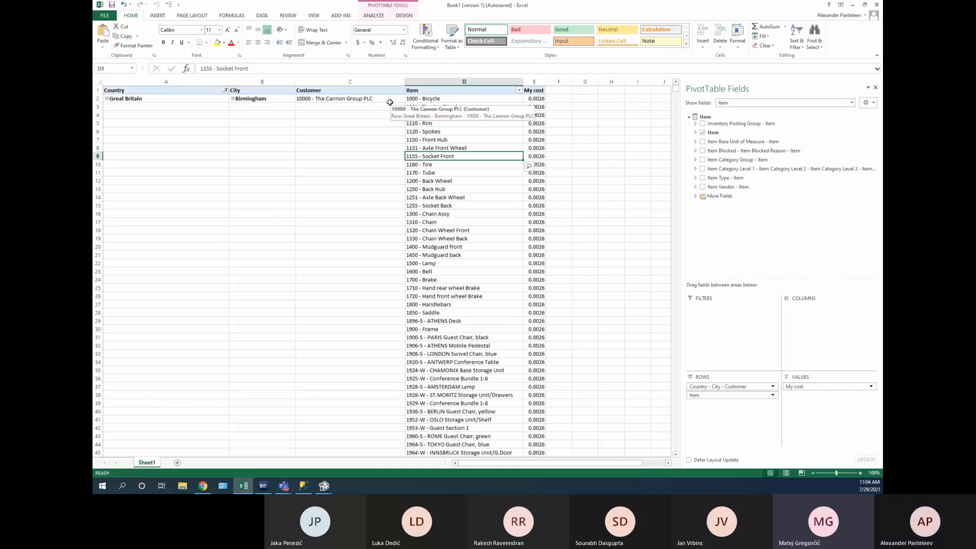
{"action": "left_click", "coordinate": [390, 101]}
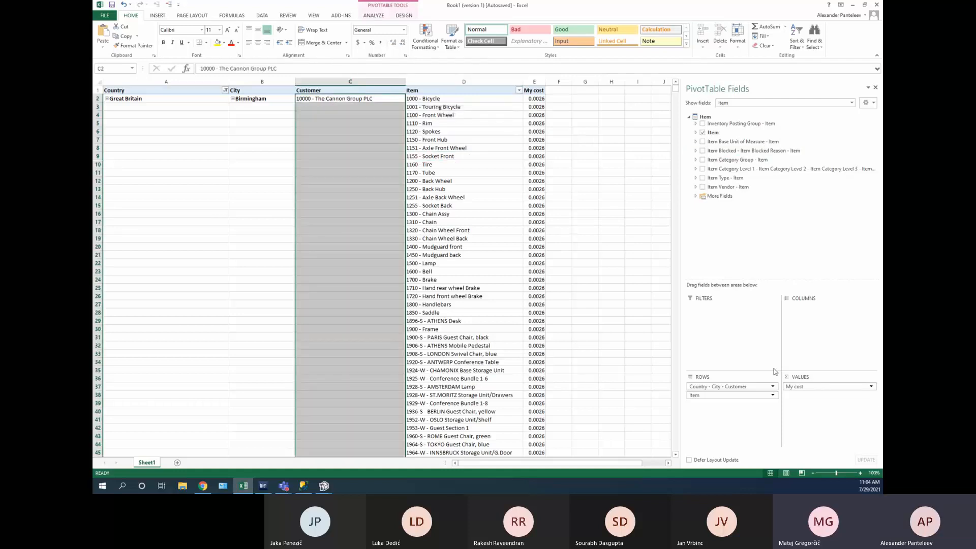
{"action": "left_click", "coordinate": [828, 387]}
{"action": "left_click", "coordinate": [807, 366]}
{"action": "left_click", "coordinate": [761, 102]}
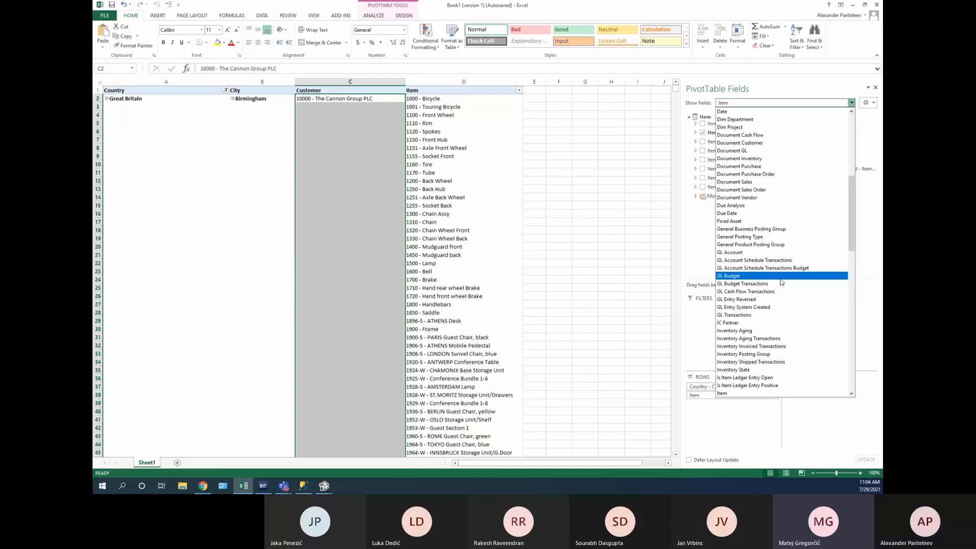
{"action": "scroll", "coordinate": [783, 282], "scroll_direction": "down", "scroll_amount": 10}
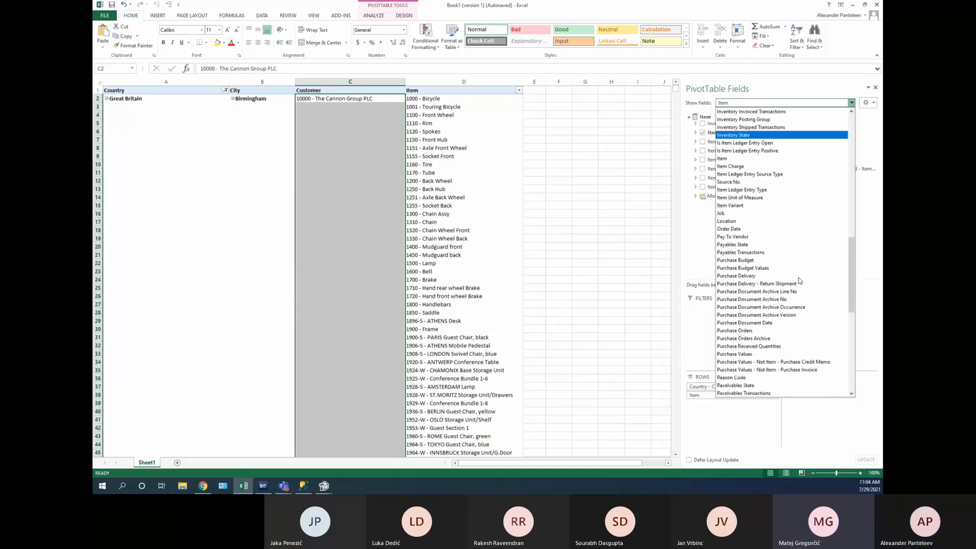
{"action": "scroll", "coordinate": [799, 281], "scroll_direction": "up", "scroll_amount": 3}
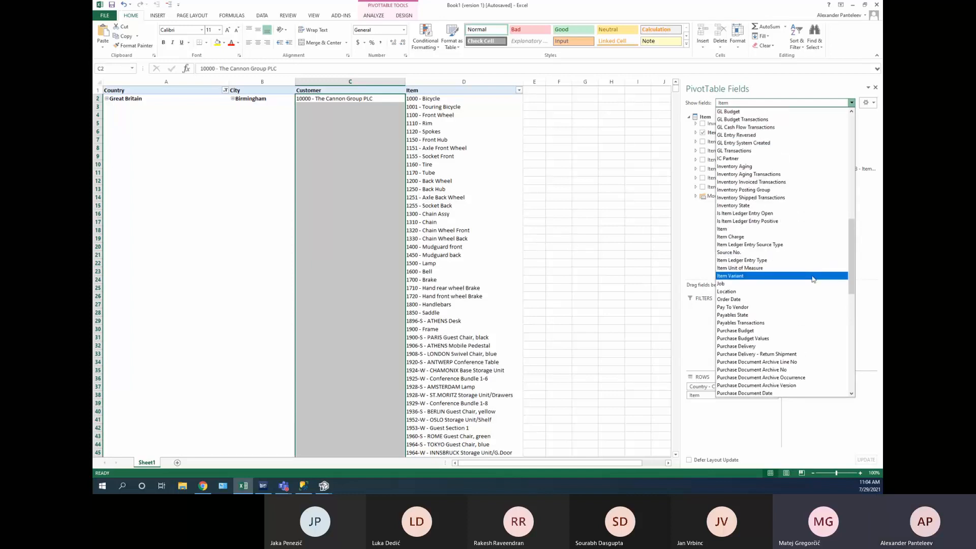
{"action": "left_click_drag", "start_coordinate": [853, 264], "coordinate": [853, 272]}
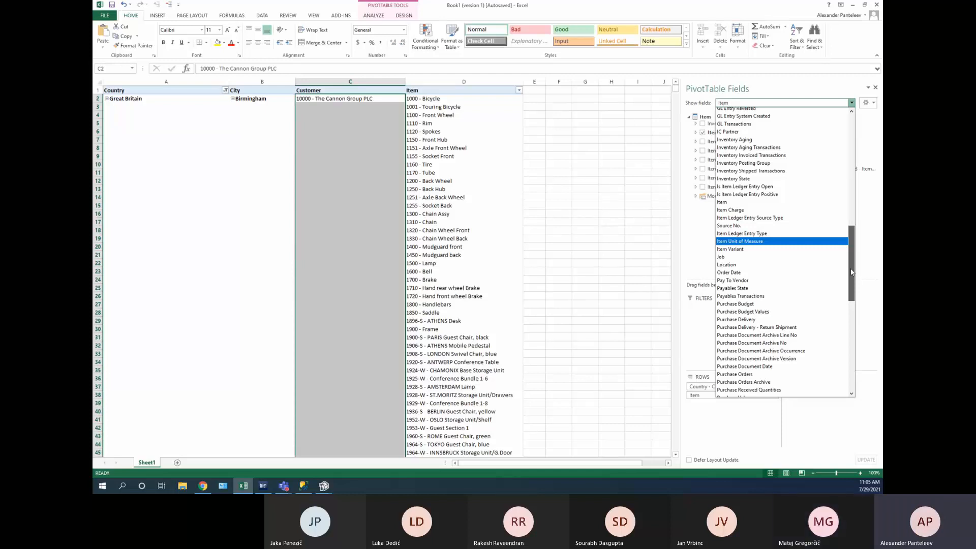
{"action": "scroll", "coordinate": [852, 272], "scroll_direction": "down", "scroll_amount": 4}
{"action": "left_click", "coordinate": [506, 259]}
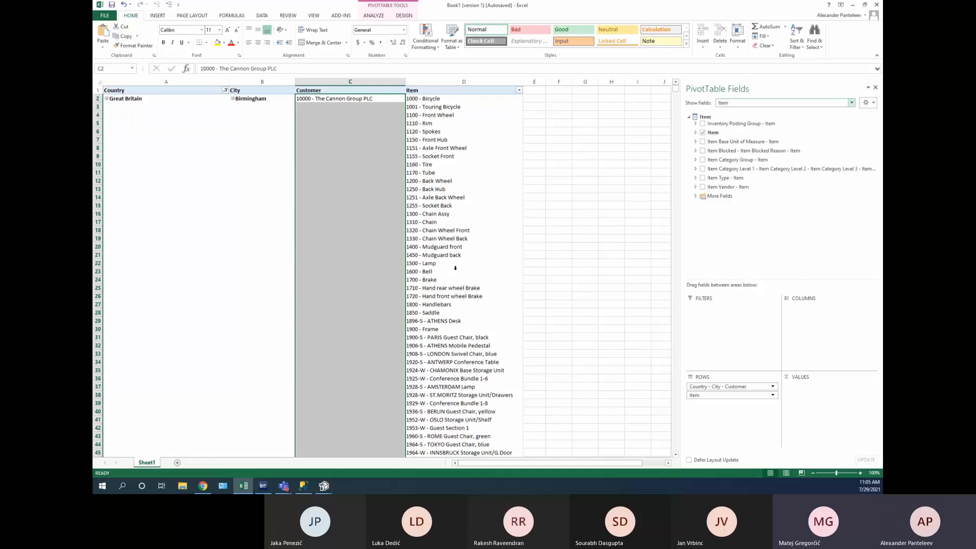
Add the Item Unit Price field from the Item dimension's More Fields group to the pivot table's rows
{"action": "left_click", "coordinate": [720, 196]}
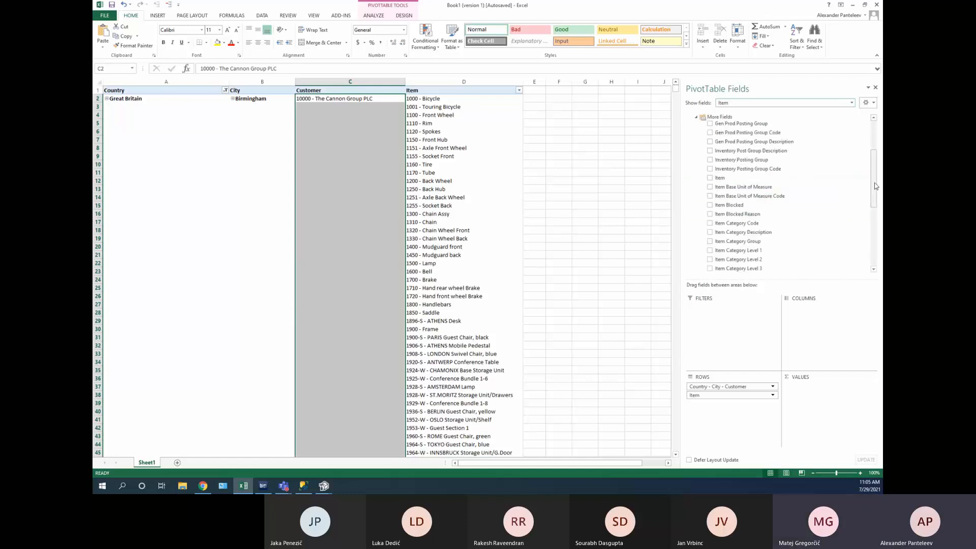
{"action": "left_click_drag", "start_coordinate": [875, 187], "coordinate": [875, 247]}
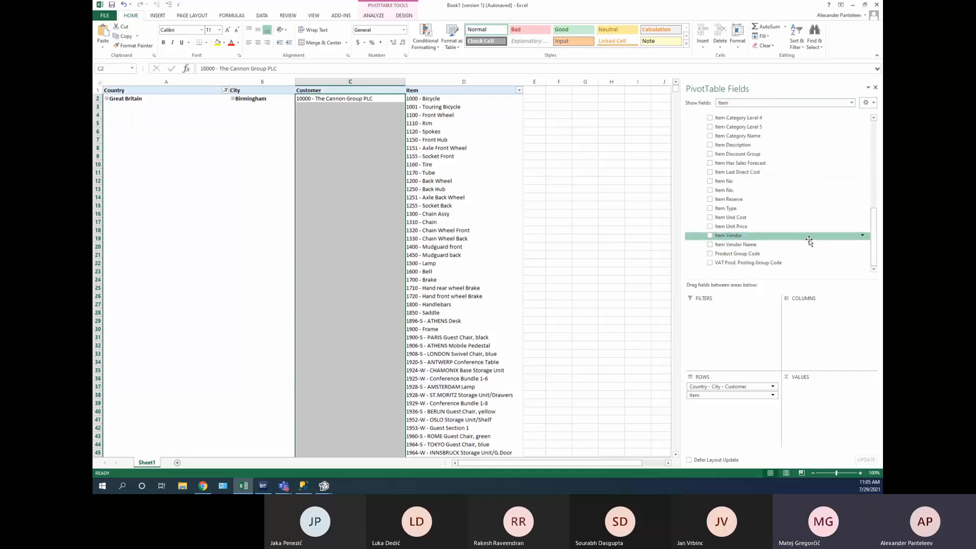
{"action": "scroll", "coordinate": [809, 241], "scroll_direction": "up", "scroll_amount": 2}
{"action": "scroll", "coordinate": [809, 241], "scroll_direction": "down", "scroll_amount": 2}
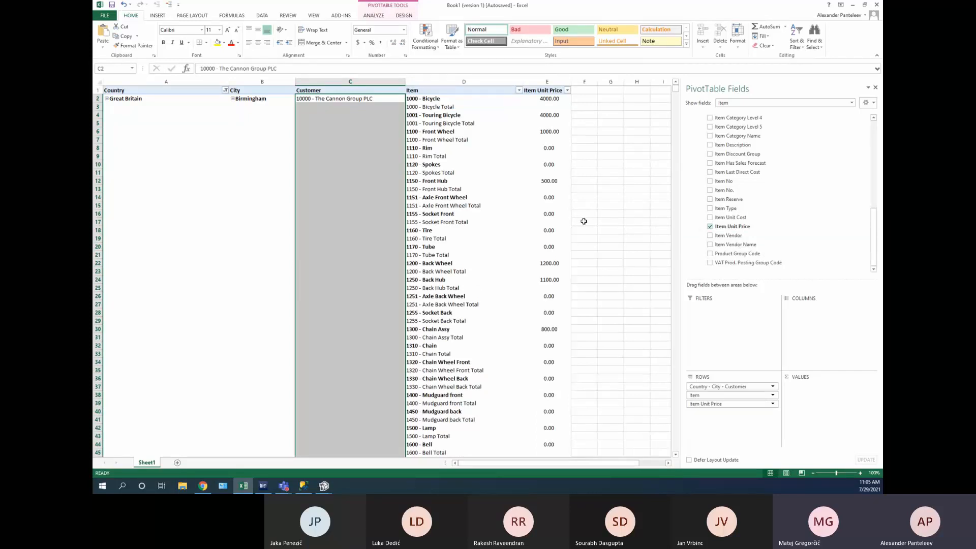
Turn off the display of subtotals in the pivot table
{"action": "left_click", "coordinate": [493, 198]}
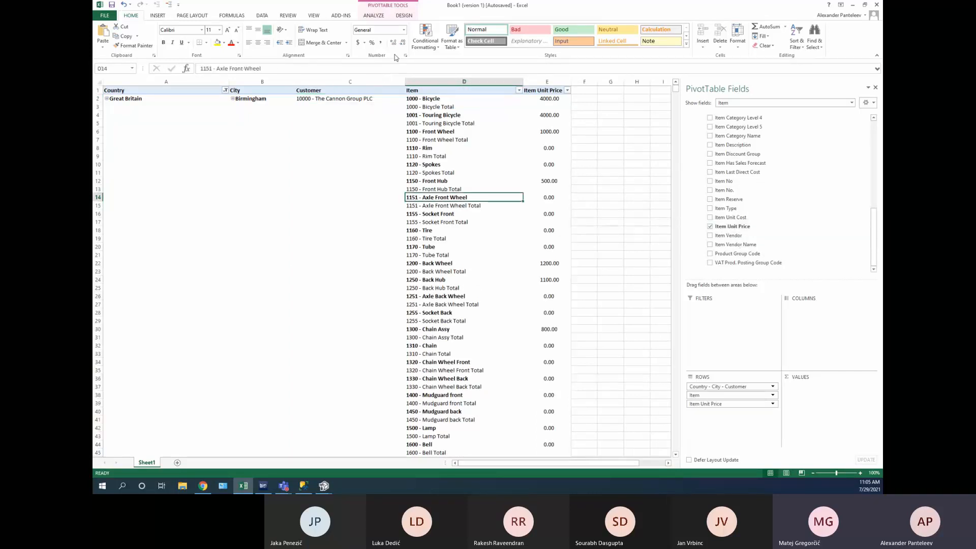
{"action": "left_click", "coordinate": [404, 16]}
{"action": "left_click", "coordinate": [125, 35]}
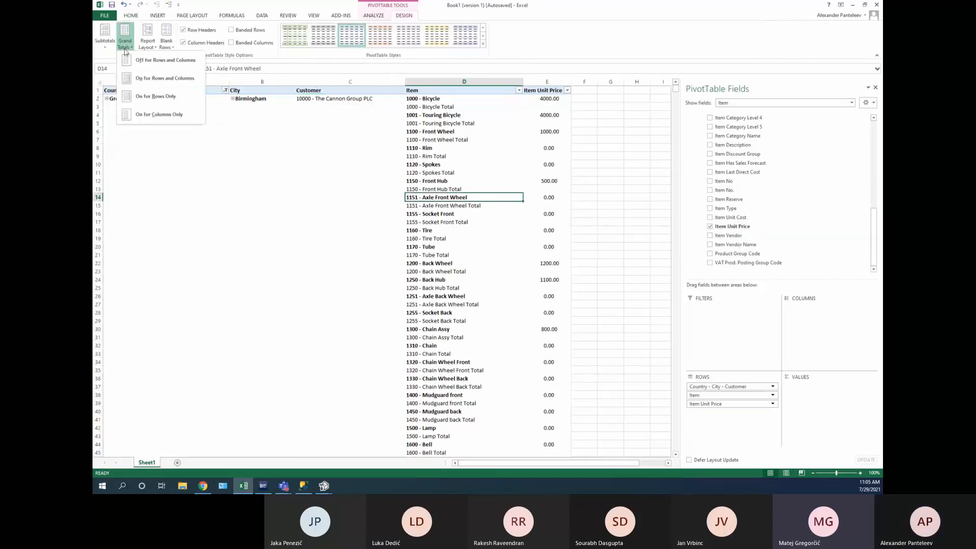
{"action": "left_click", "coordinate": [105, 36]}
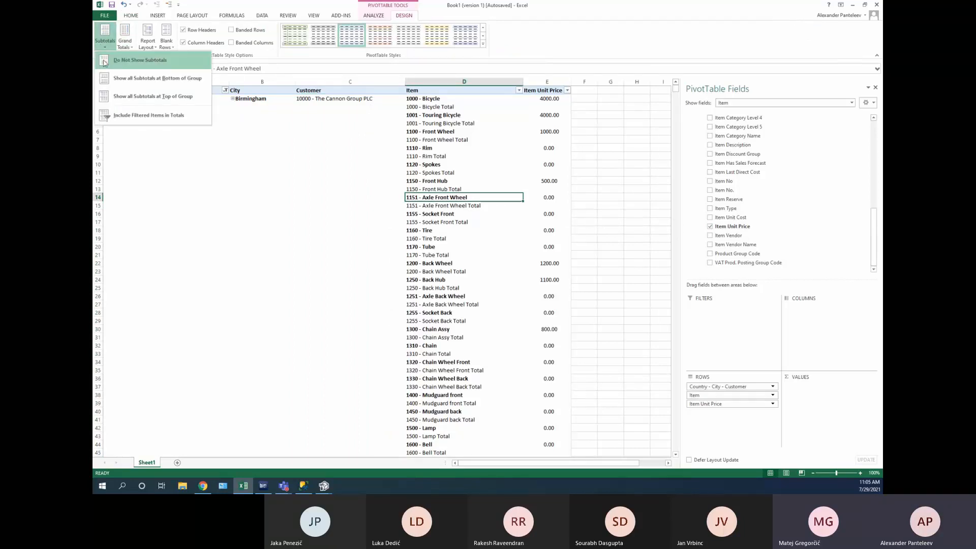
{"action": "left_click", "coordinate": [104, 61]}
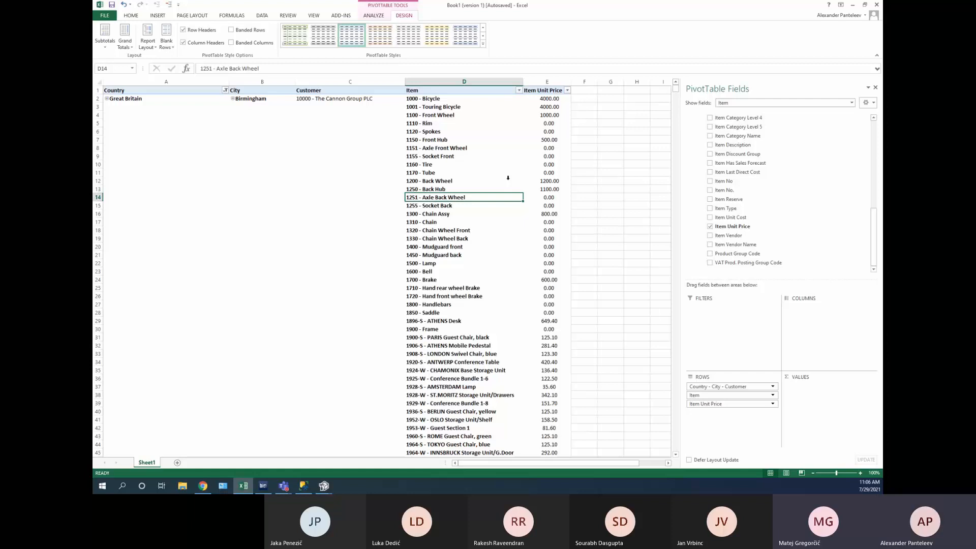
Show only the Sales Values field group and add the Net Sales measure to the pivot table's values
{"action": "left_click", "coordinate": [738, 104]}
{"action": "scroll", "coordinate": [772, 304], "scroll_direction": "down", "scroll_amount": 3}
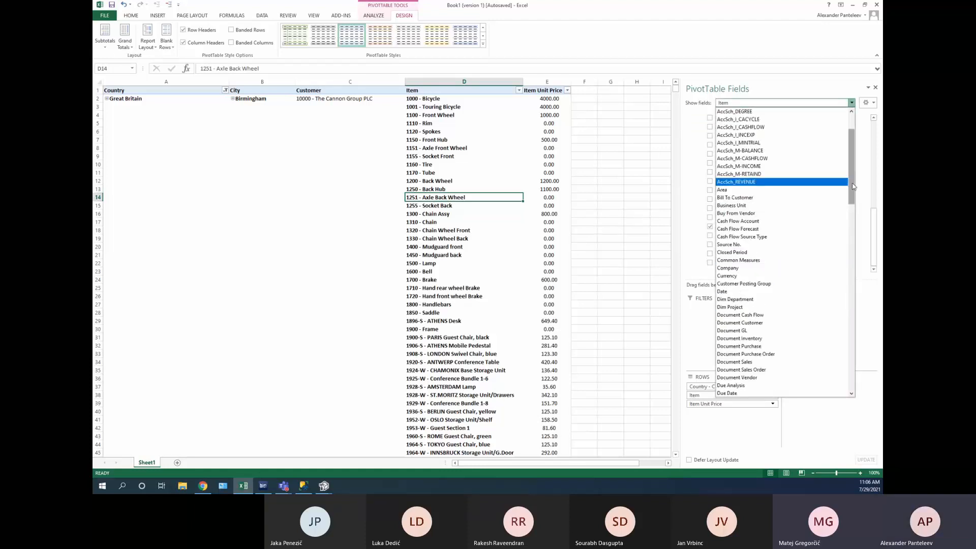
{"action": "left_click_drag", "start_coordinate": [850, 253], "coordinate": [831, 343]}
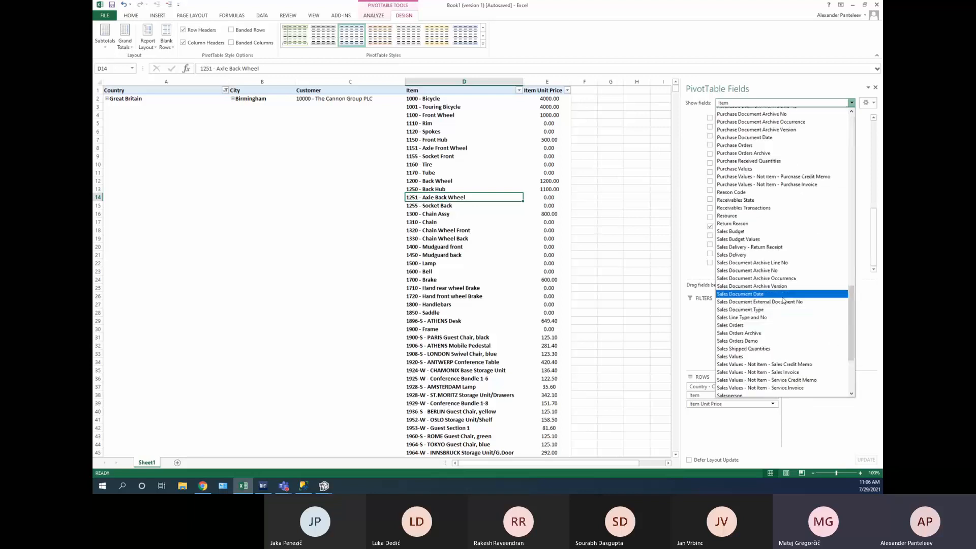
{"action": "left_click", "coordinate": [760, 357]}
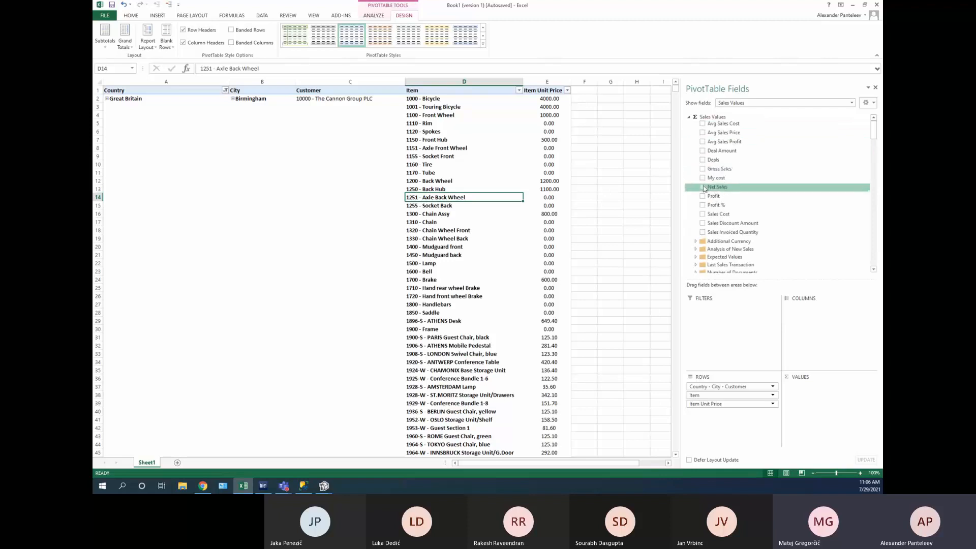
{"action": "left_click_drag", "start_coordinate": [718, 187], "coordinate": [815, 367]}
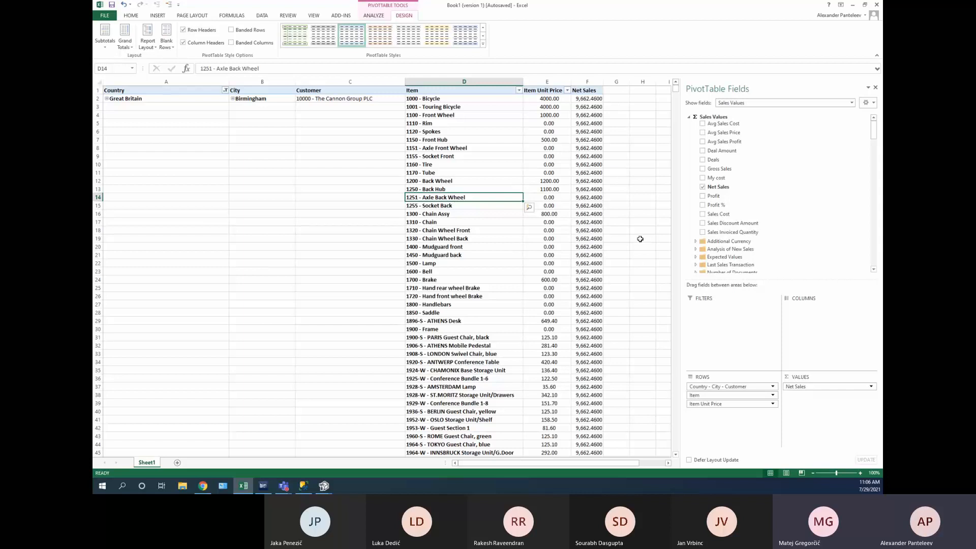
Try Sales Invoiced Quantity as a second measure in the pivot table and remove it again
{"action": "left_click", "coordinate": [704, 233]}
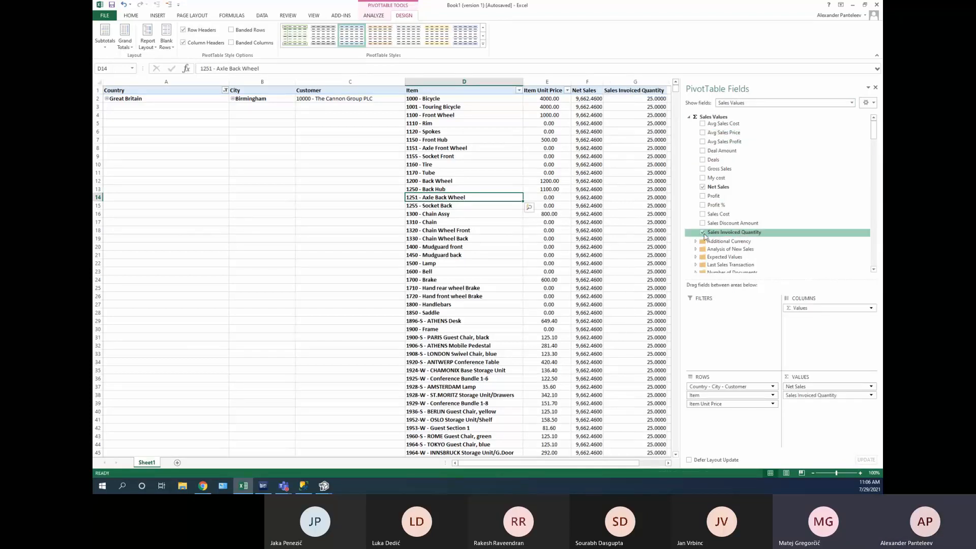
{"action": "left_click", "coordinate": [703, 233]}
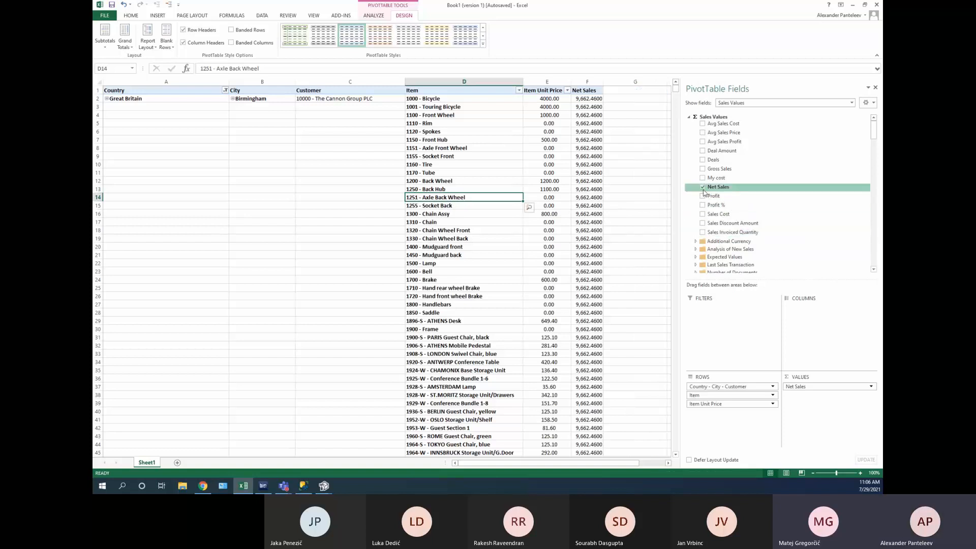
Replace the Country - City - Customer hierarchy in the pivot rows with the Customer field from Bill To Customer's More Fields group
{"action": "left_click", "coordinate": [751, 388]}
{"action": "left_click", "coordinate": [721, 368]}
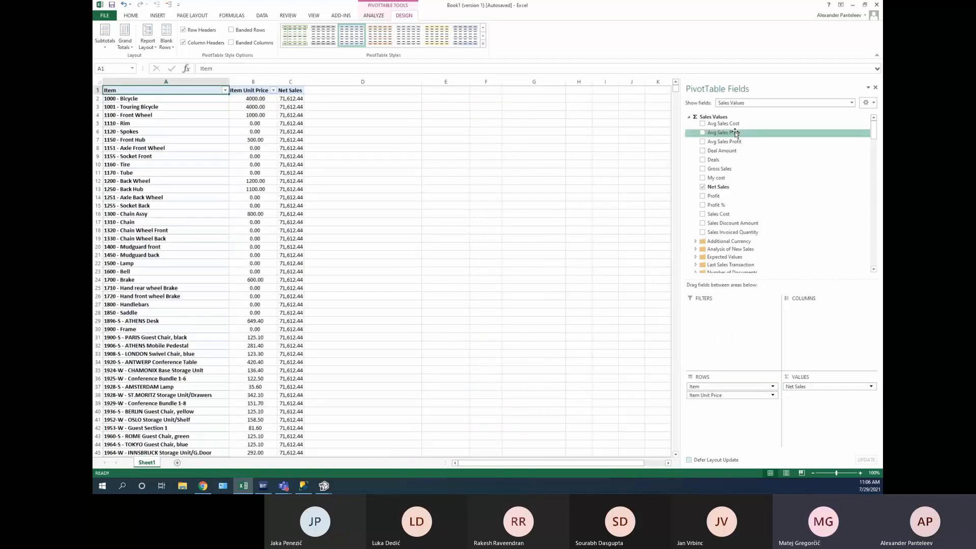
{"action": "left_click", "coordinate": [774, 104]}
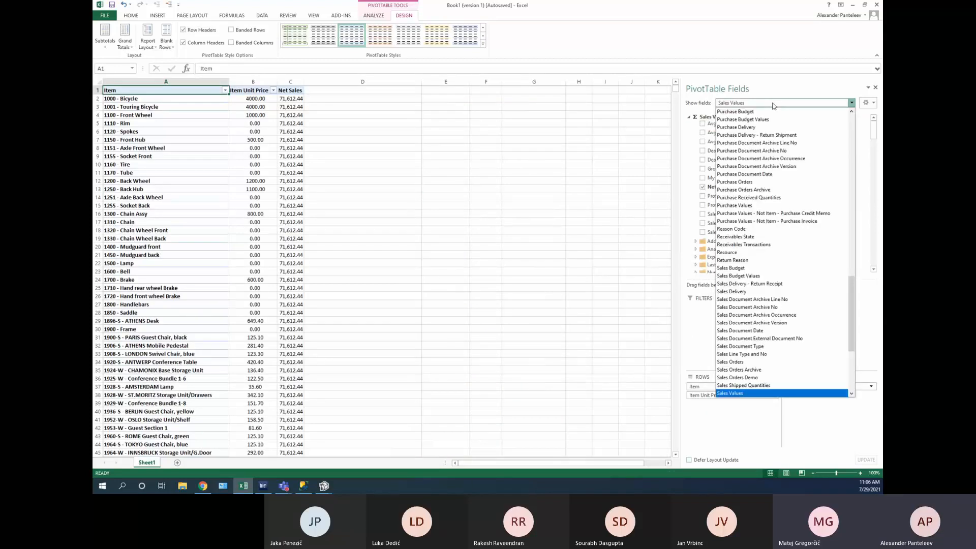
{"action": "scroll", "coordinate": [841, 212], "scroll_direction": "up", "scroll_amount": 19}
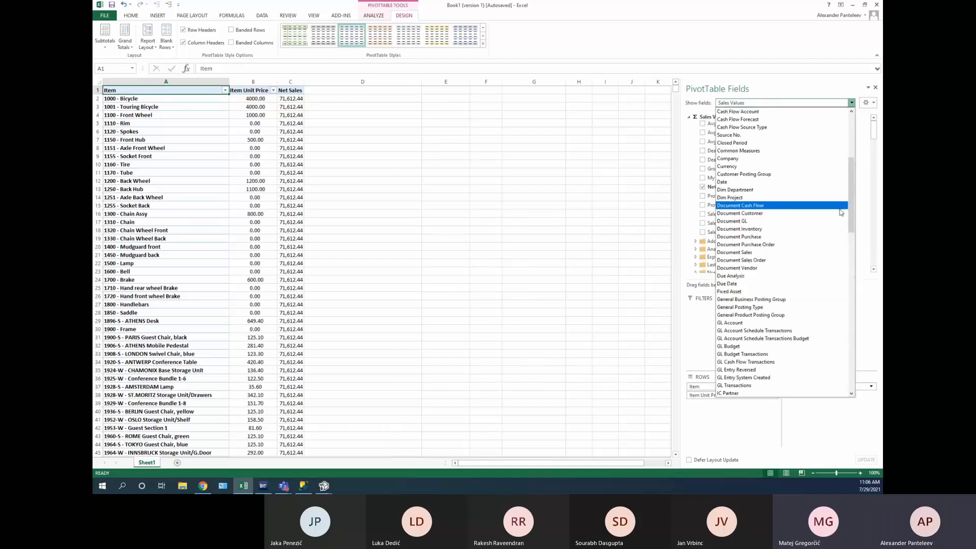
{"action": "left_click_drag", "start_coordinate": [853, 208], "coordinate": [855, 175]}
{"action": "left_click", "coordinate": [775, 225]}
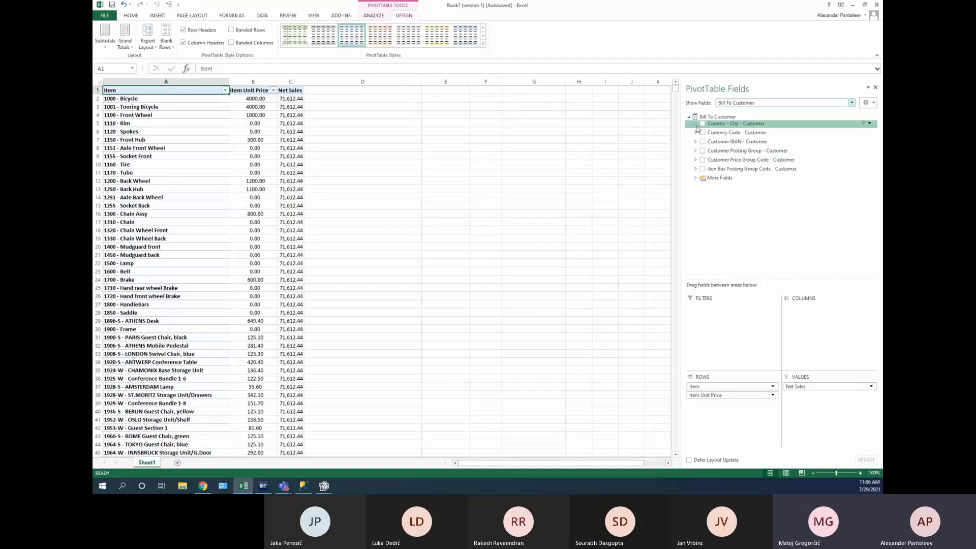
{"action": "left_click", "coordinate": [696, 178]}
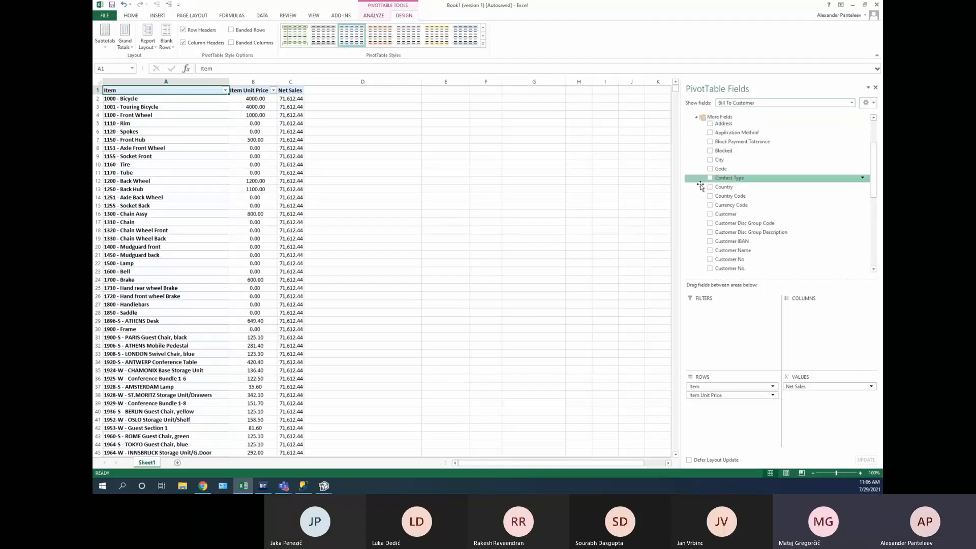
{"action": "left_click", "coordinate": [711, 214]}
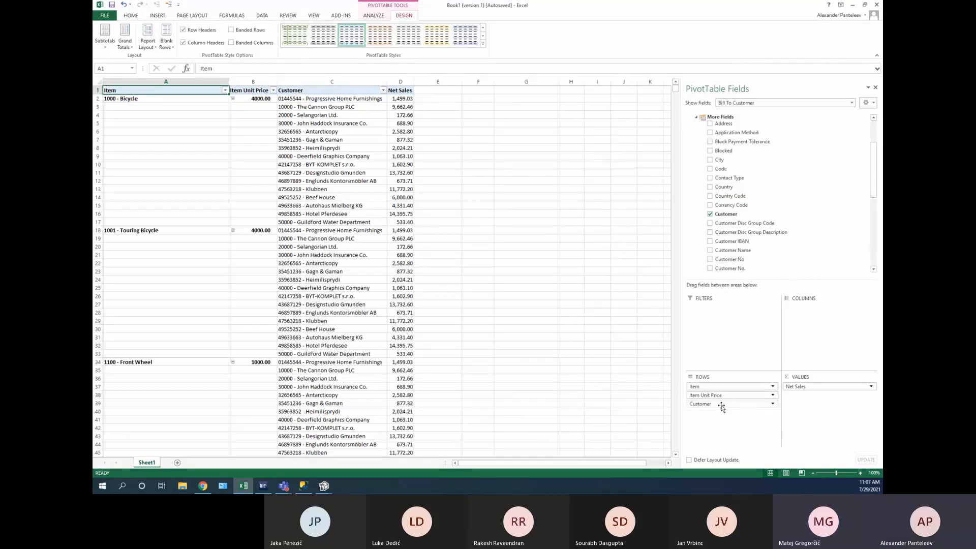
Move the Customer field above Item in the pivot rows and review the net sales listed per item
{"action": "left_click_drag", "start_coordinate": [704, 404], "coordinate": [712, 403]}
{"action": "left_click_drag", "start_coordinate": [712, 403], "coordinate": [713, 403]}
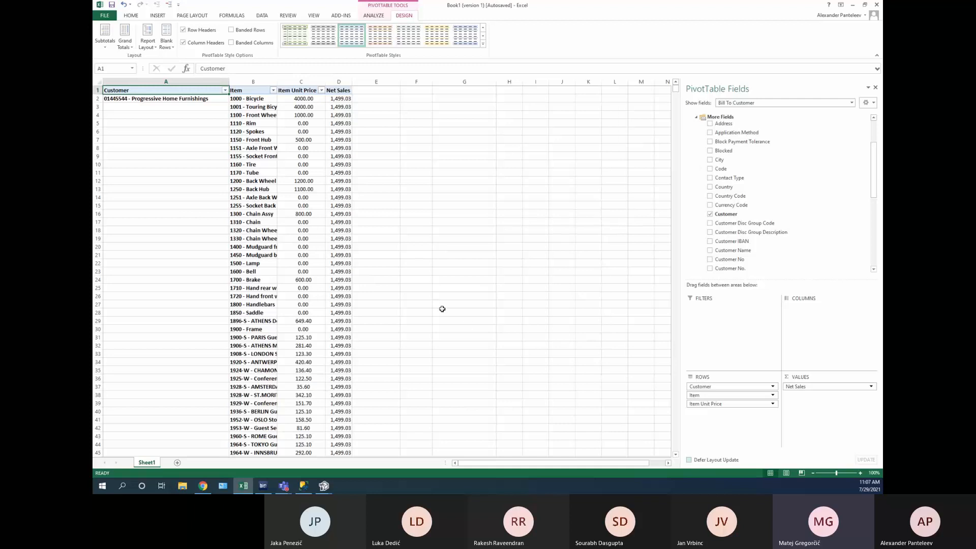
{"action": "scroll", "coordinate": [333, 264], "scroll_direction": "down", "scroll_amount": 8}
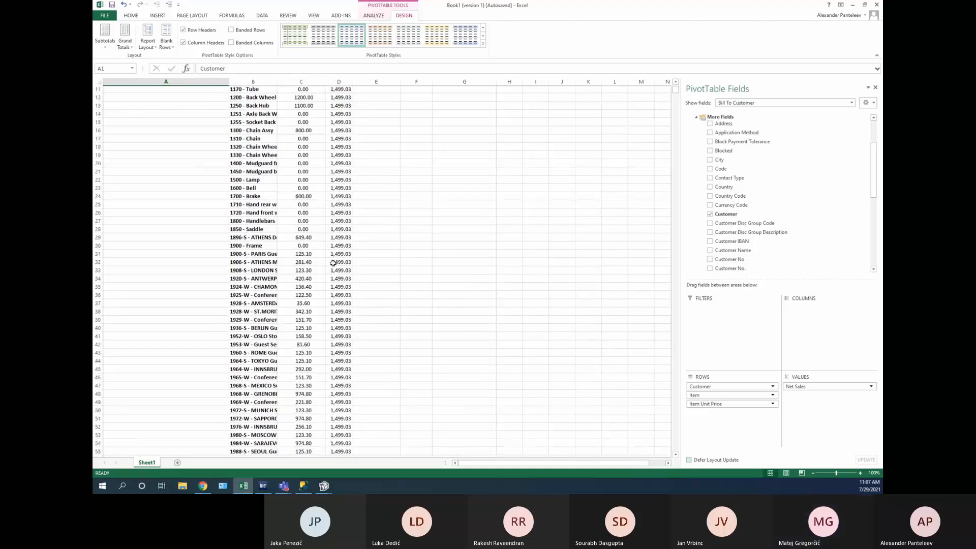
{"action": "scroll", "coordinate": [333, 263], "scroll_direction": "down", "scroll_amount": 11}
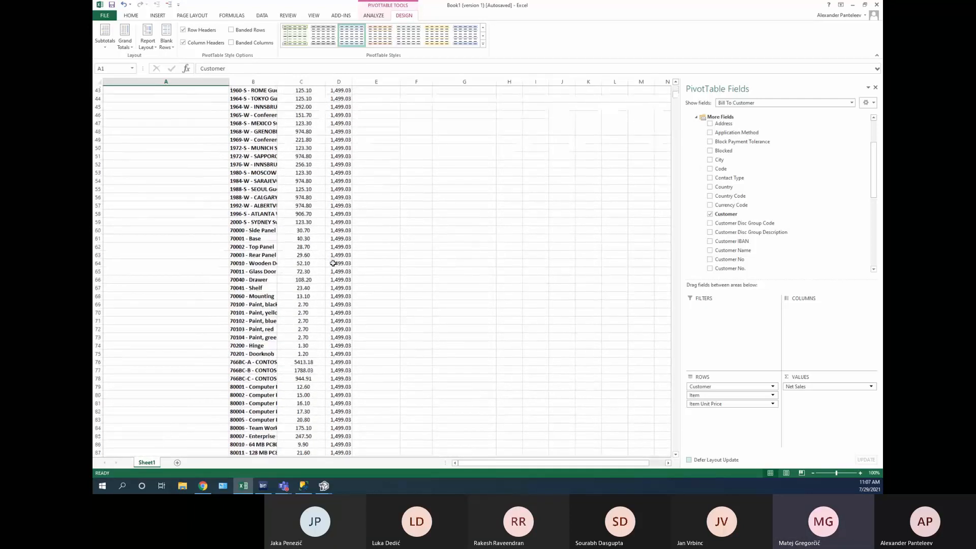
{"action": "scroll", "coordinate": [333, 263], "scroll_direction": "down", "scroll_amount": 8}
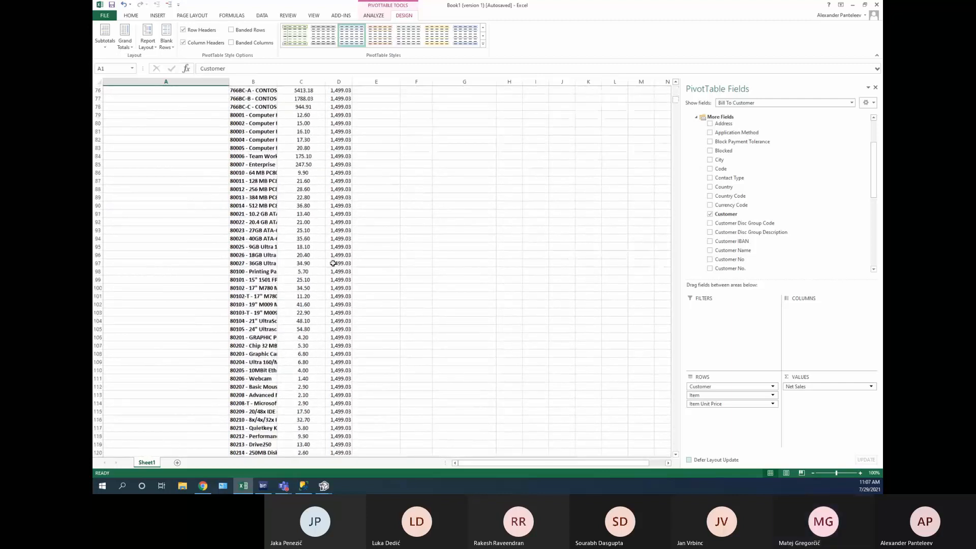
{"action": "scroll", "coordinate": [333, 263], "scroll_direction": "down", "scroll_amount": 9}
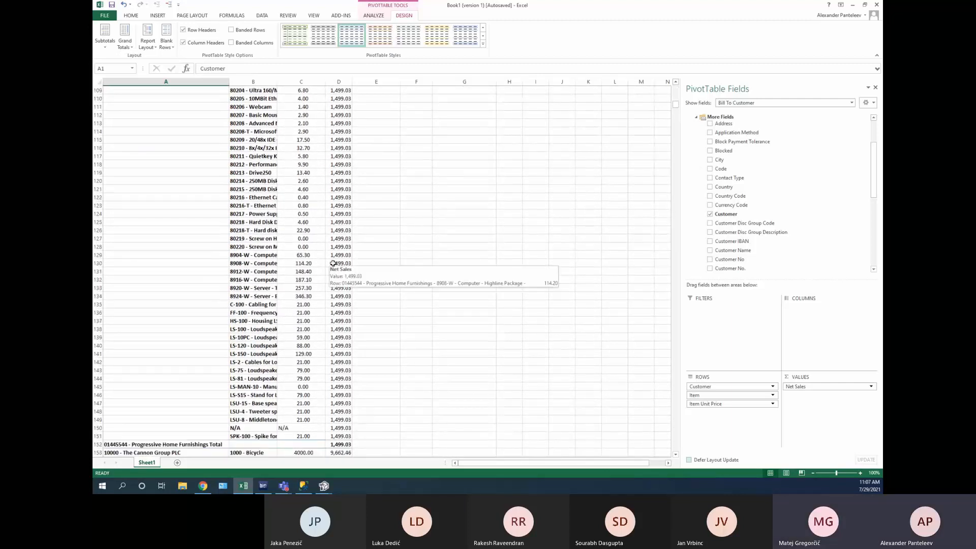
{"action": "scroll", "coordinate": [334, 263], "scroll_direction": "down", "scroll_amount": 5}
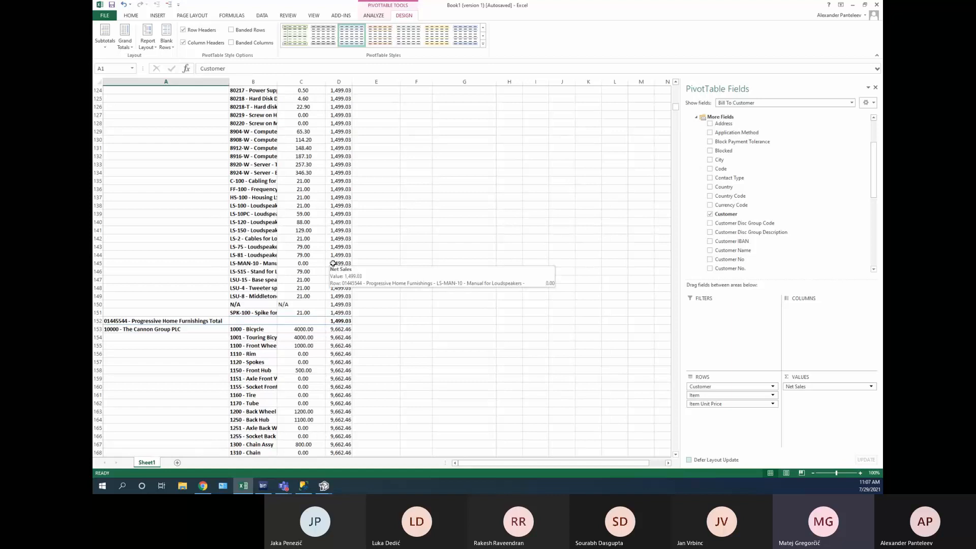
Look through the item rows of the first customers to examine the net sales repeated for each item
{"action": "scroll", "coordinate": [333, 263], "scroll_direction": "up", "scroll_amount": 17}
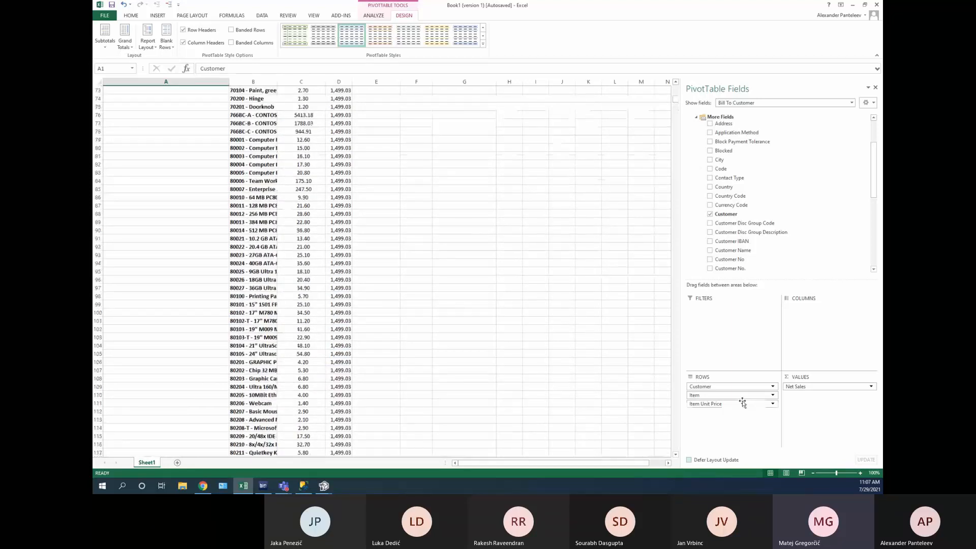
{"action": "mouse_move", "coordinate": [676, 100]}
{"action": "left_mouse_down"}
{"action": "mouse_move", "coordinate": [677, 178]}
{"action": "mouse_move", "coordinate": [677, 95]}
{"action": "mouse_move", "coordinate": [674, 108]}
{"action": "left_mouse_up"}
{"action": "scroll", "coordinate": [420, 254], "scroll_direction": "down", "scroll_amount": 3}
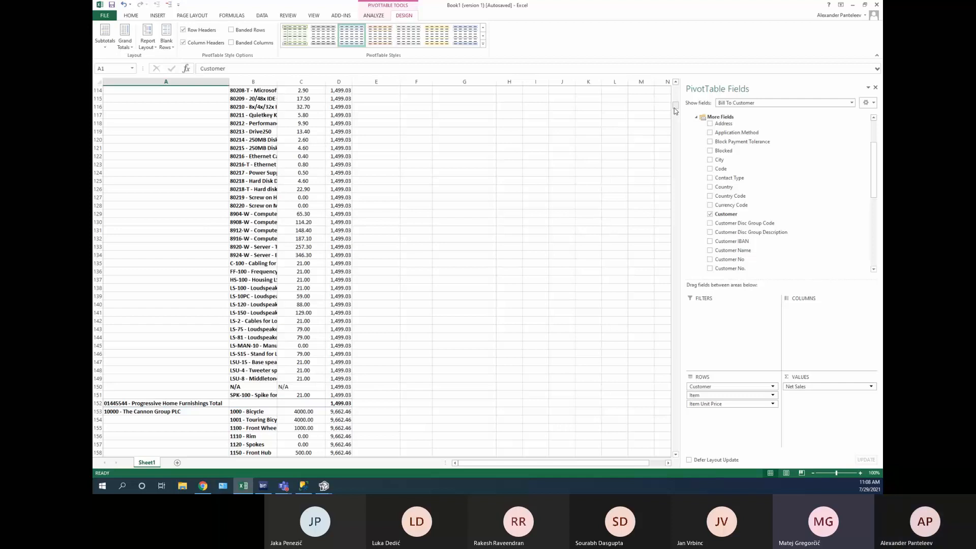
Switch to BI4Dynamics, leave the dimension management, and open the Sales Values - Item fact table of the Sales Analysis cube
{"action": "left_click", "coordinate": [263, 486]}
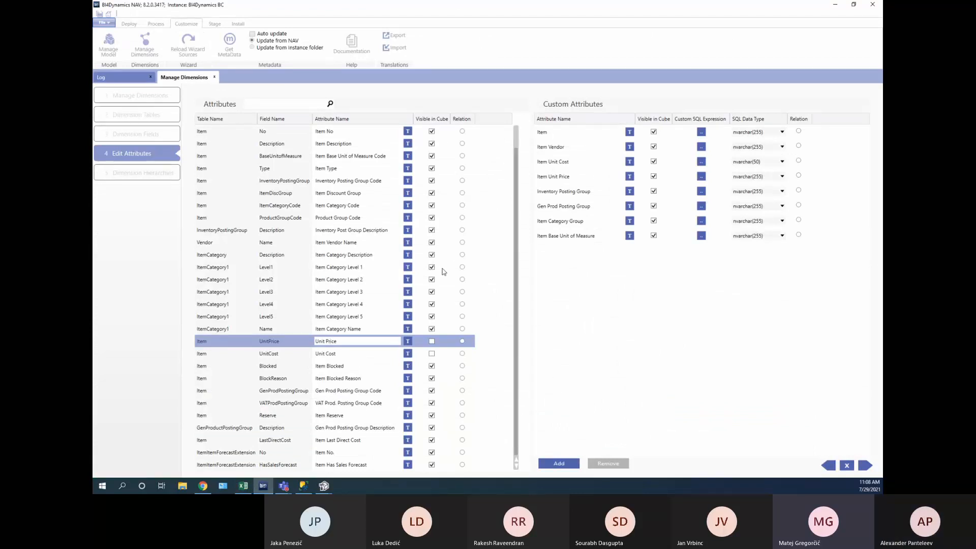
{"action": "left_click", "coordinate": [214, 77]}
{"action": "left_click", "coordinate": [108, 43]}
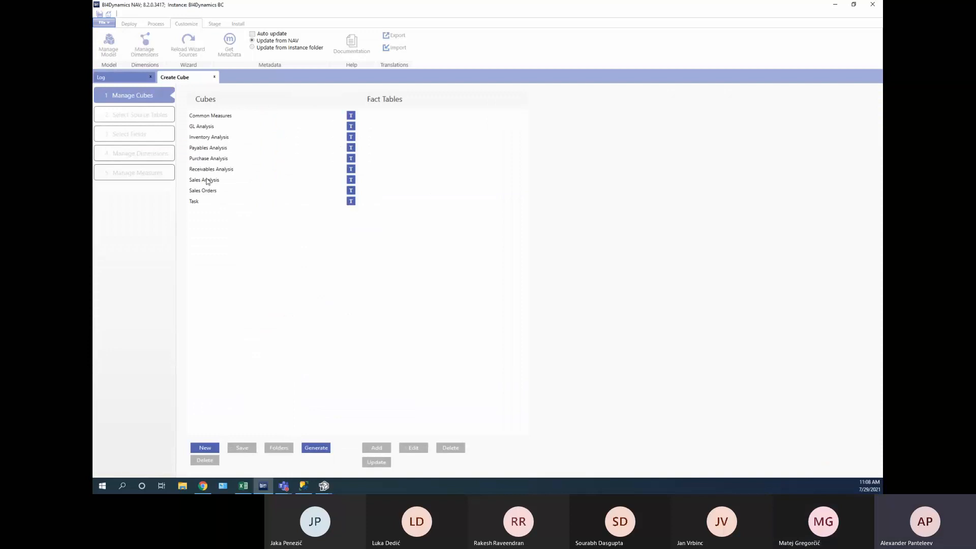
{"action": "left_click", "coordinate": [208, 180]}
{"action": "left_click", "coordinate": [387, 117]}
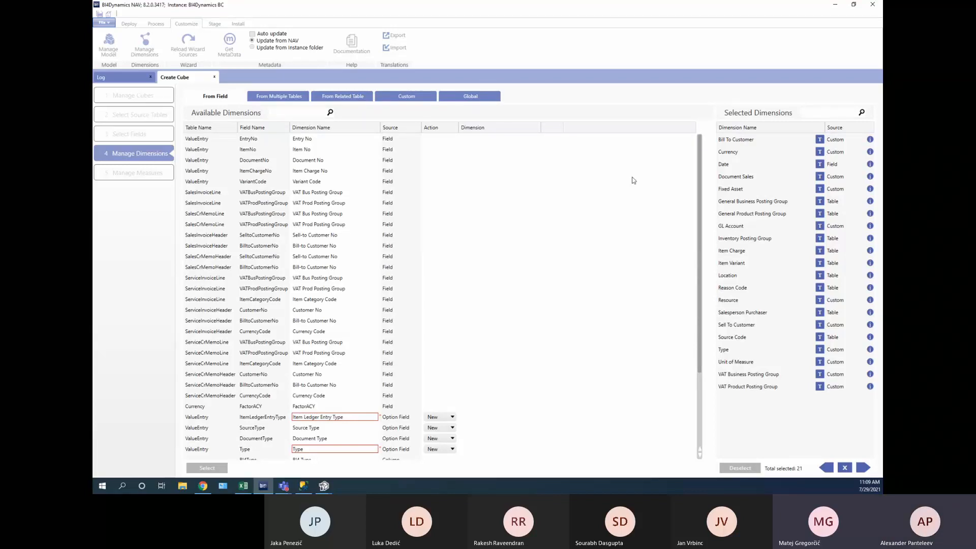
Add the existing Item dimension from the related tables to the fact table's selected dimensions
{"action": "left_click", "coordinate": [422, 100]}
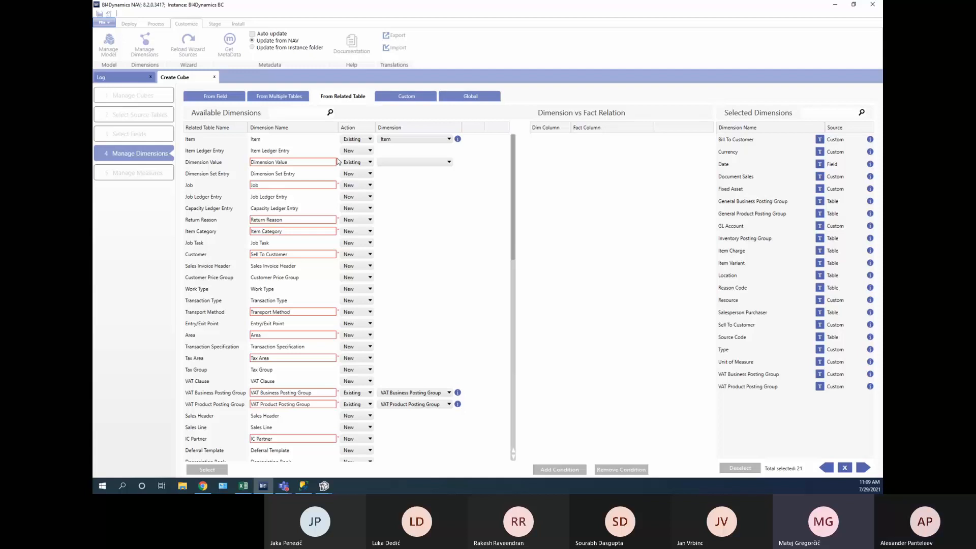
{"action": "left_click", "coordinate": [226, 144]}
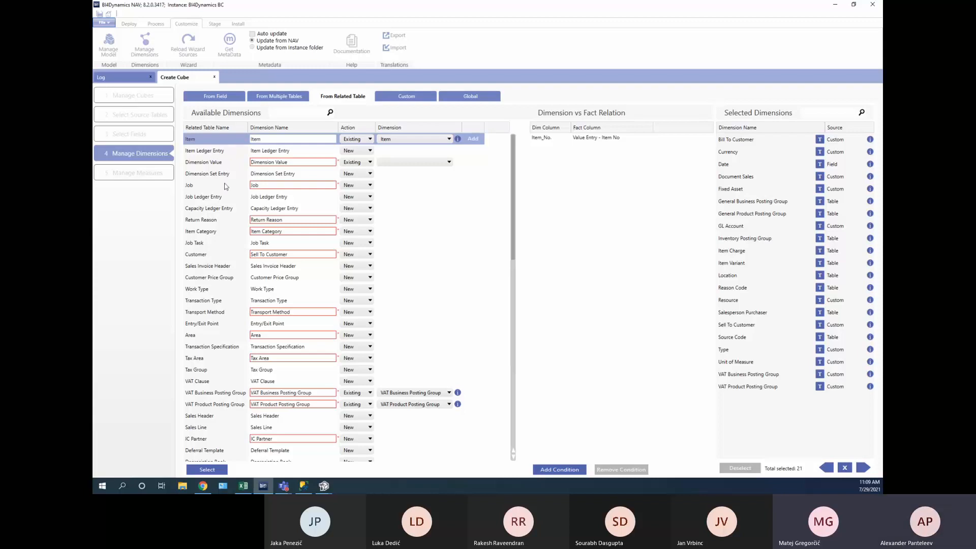
{"action": "left_click", "coordinate": [472, 139]}
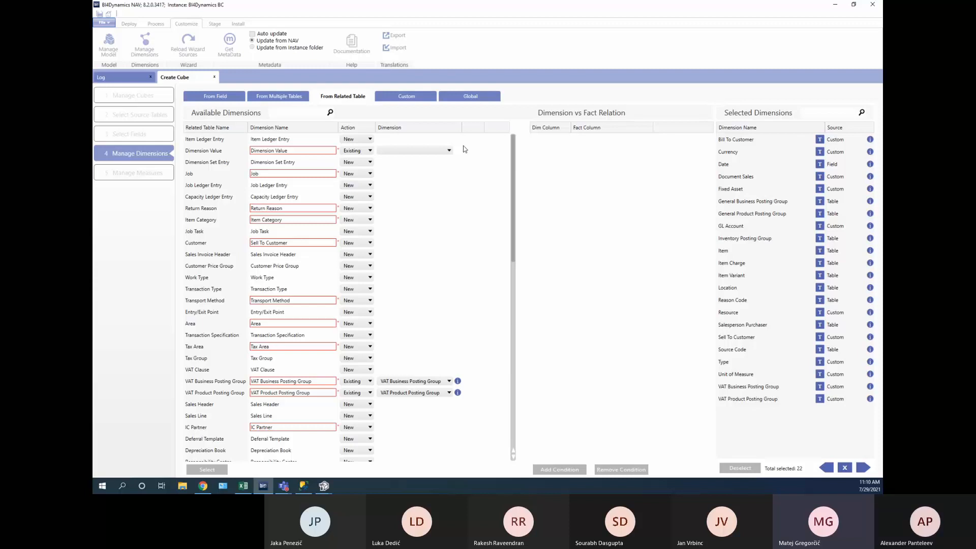
Return to the cube overview and update the Sales Values - Item fact table with the All: Stage, DW, Analytics option
{"action": "left_click", "coordinate": [160, 97]}
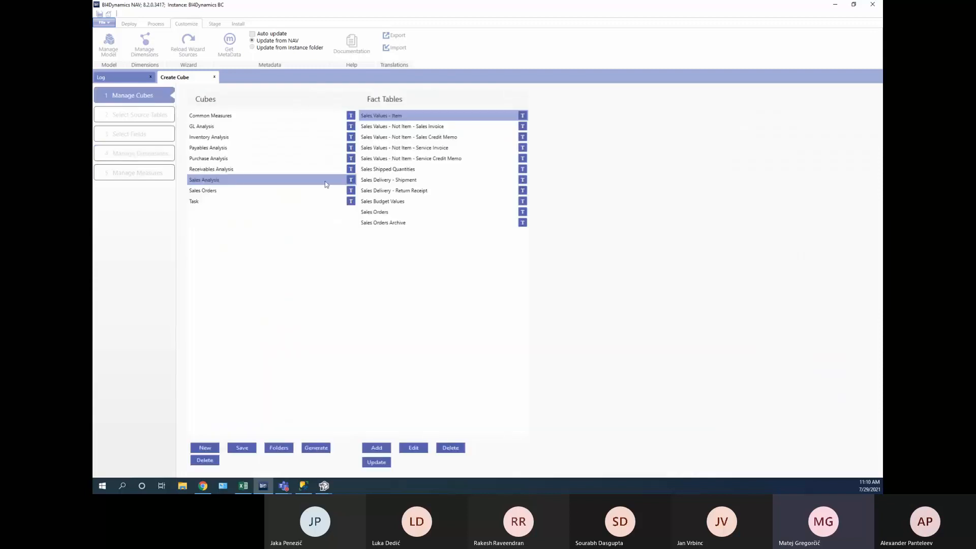
{"action": "left_click", "coordinate": [376, 462]}
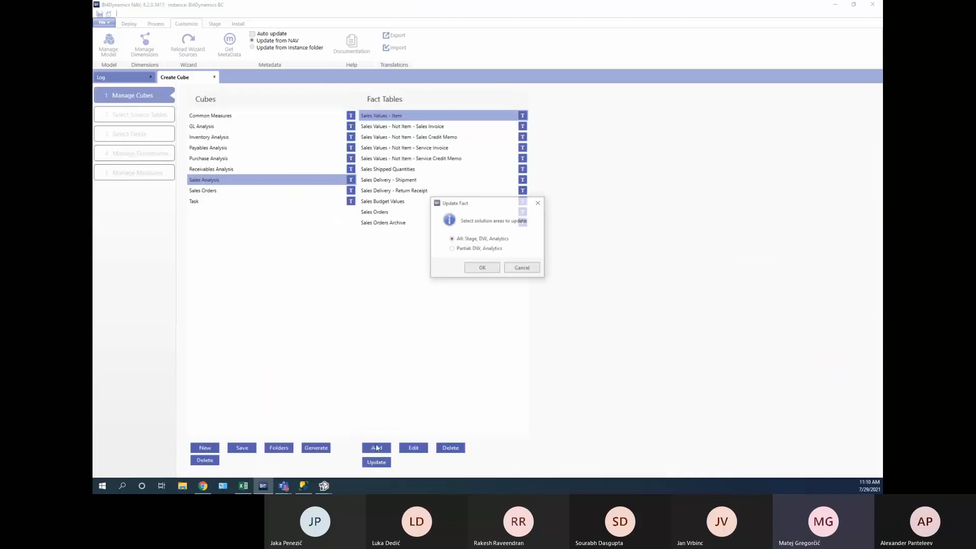
{"action": "left_click", "coordinate": [478, 268]}
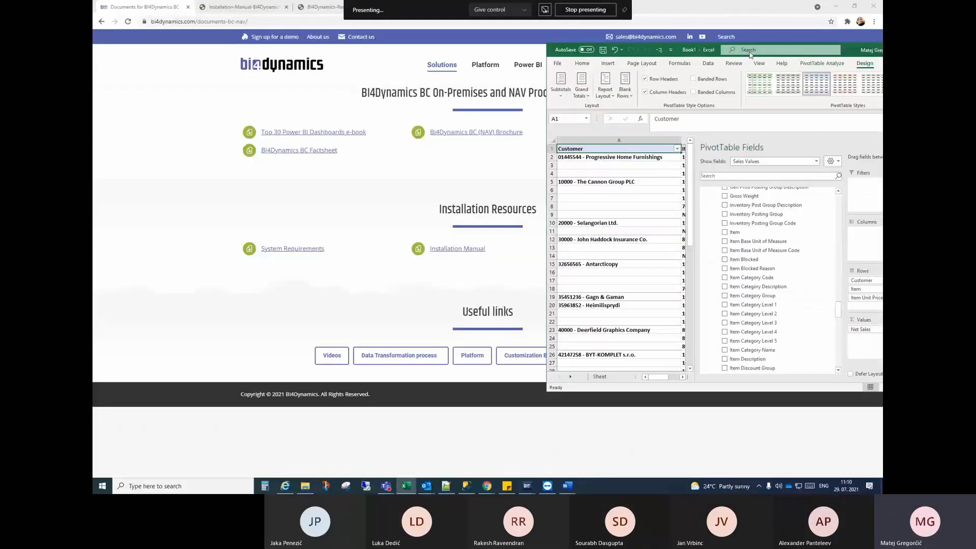
Maximize the Book1 workbook window in Excel and select the first item in its pivot table
{"action": "left_click_drag", "start_coordinate": [842, 48], "coordinate": [581, 53]}
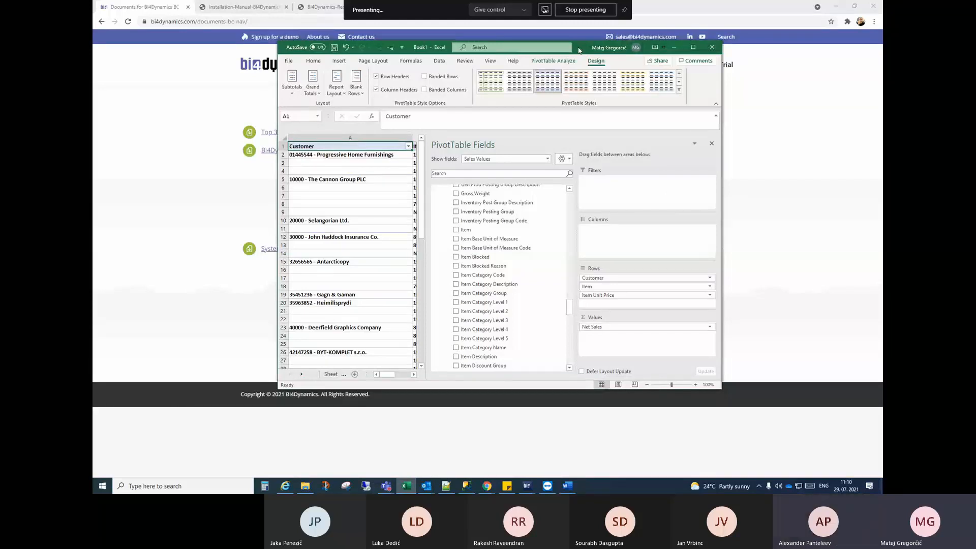
{"action": "double_click", "coordinate": [579, 49]}
{"action": "left_click", "coordinate": [277, 113]}
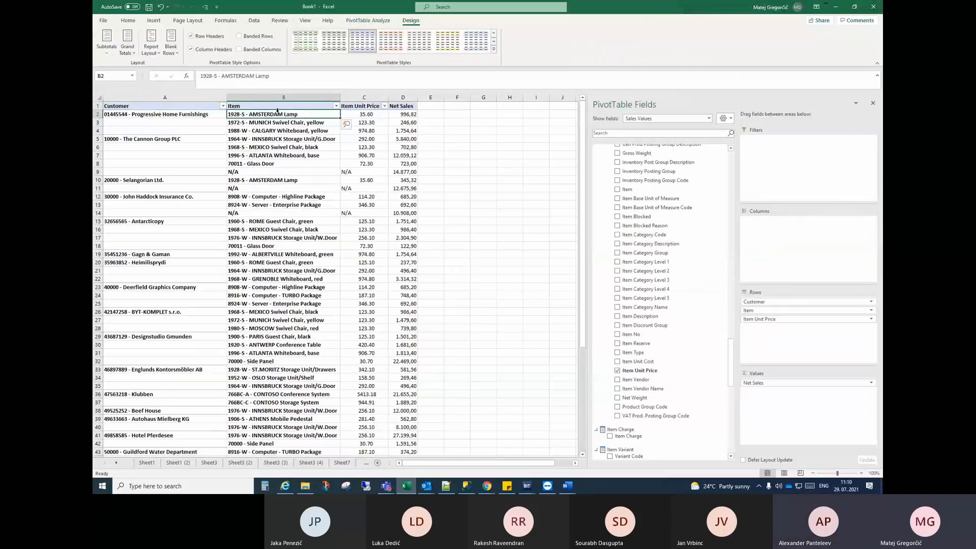
Add the Sales Invoiced Quantity measure to the pivot table's values next to Net Sales
{"action": "left_click_drag", "start_coordinate": [362, 114], "coordinate": [362, 131]}
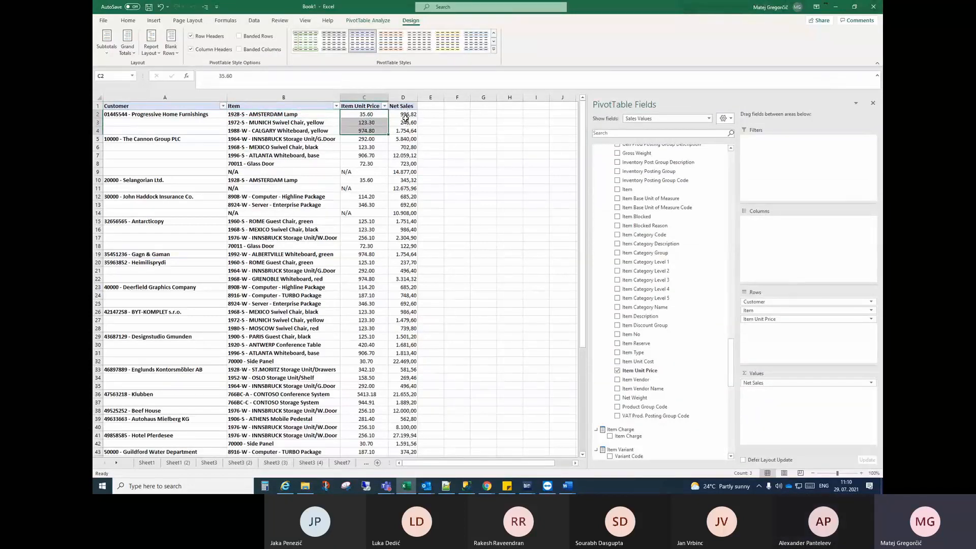
{"action": "left_click_drag", "start_coordinate": [731, 352], "coordinate": [741, 142]}
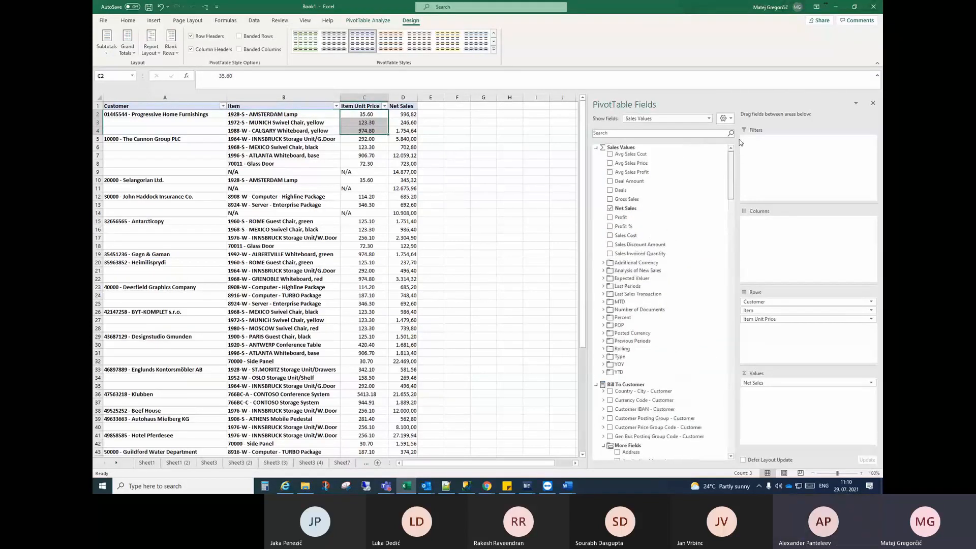
{"action": "left_click", "coordinate": [636, 253]}
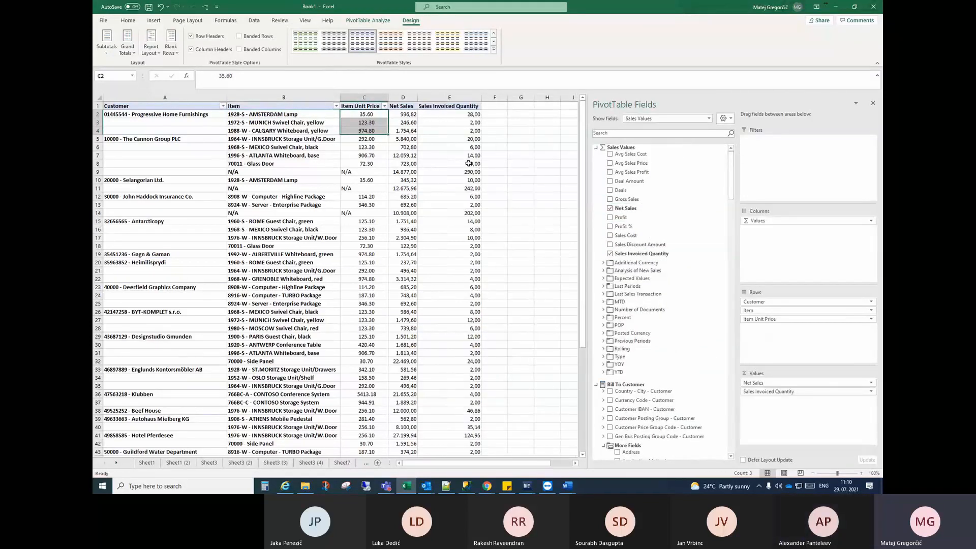
Compare the item unit price, net sales and invoiced quantity in the first customer's CALGARY Whiteboard row
{"action": "left_click", "coordinate": [430, 131]}
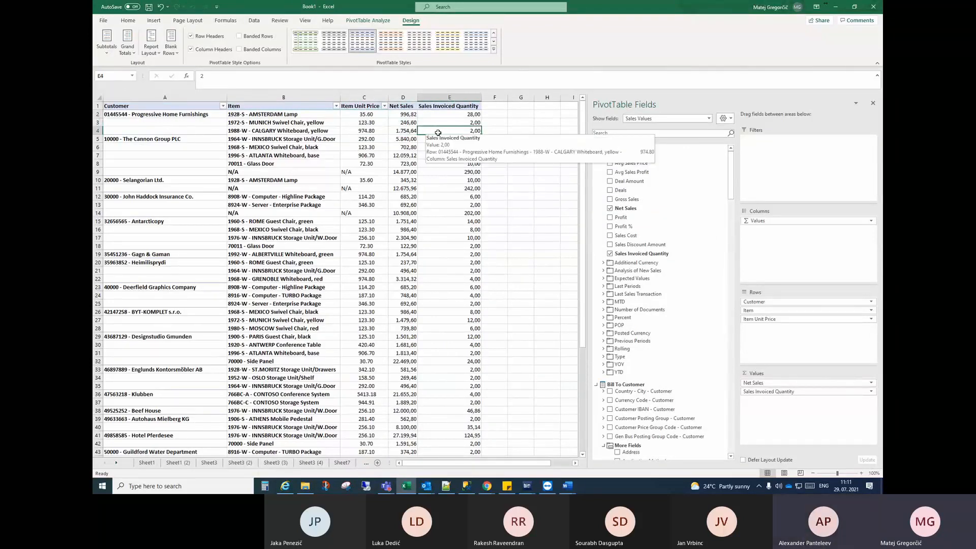
{"action": "left_click", "coordinate": [407, 132]}
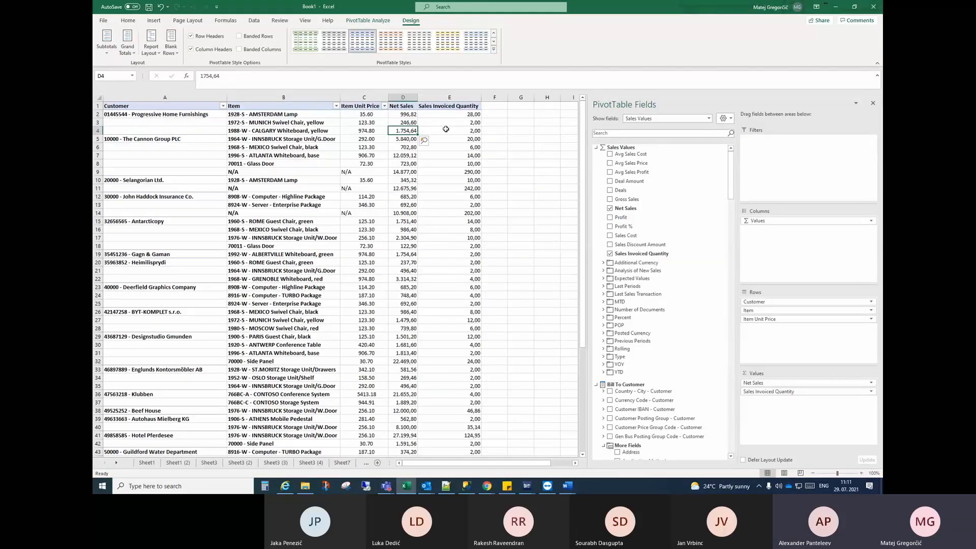
{"action": "left_click", "coordinate": [432, 131]}
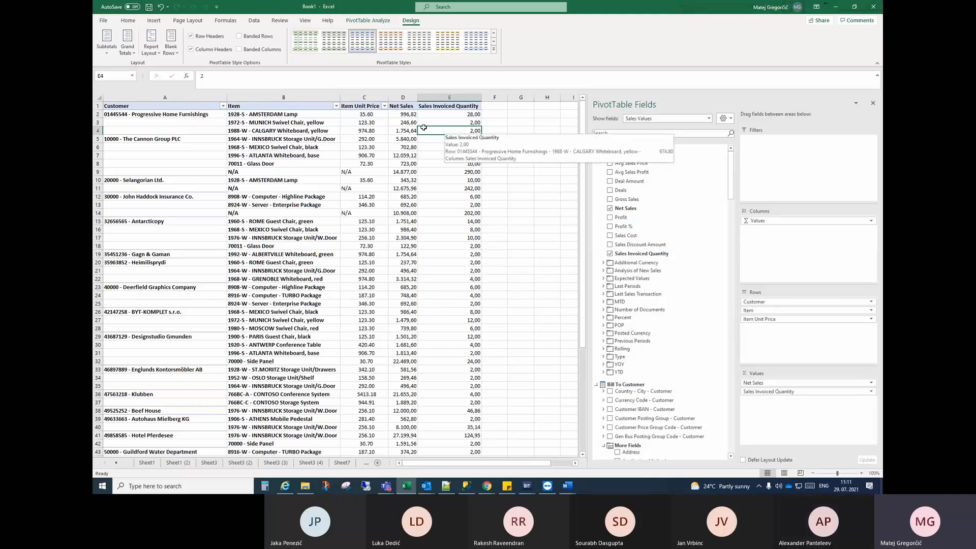
{"action": "left_click", "coordinate": [405, 130]}
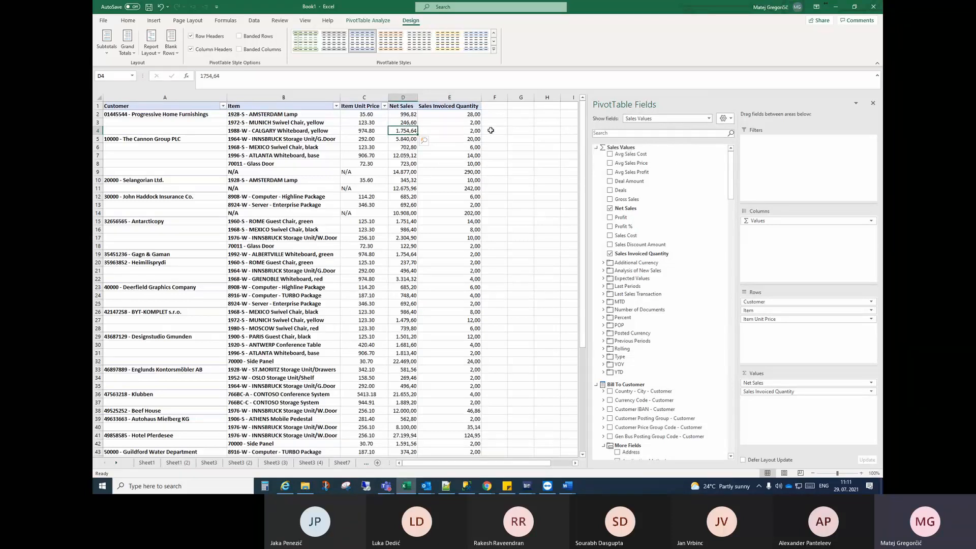
{"action": "left_click", "coordinate": [461, 130]}
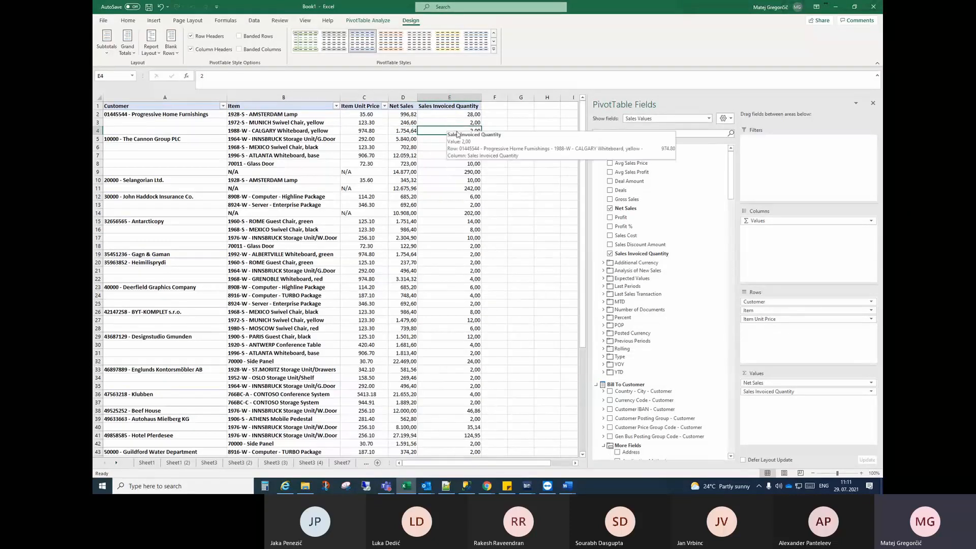
{"action": "left_click", "coordinate": [413, 131]}
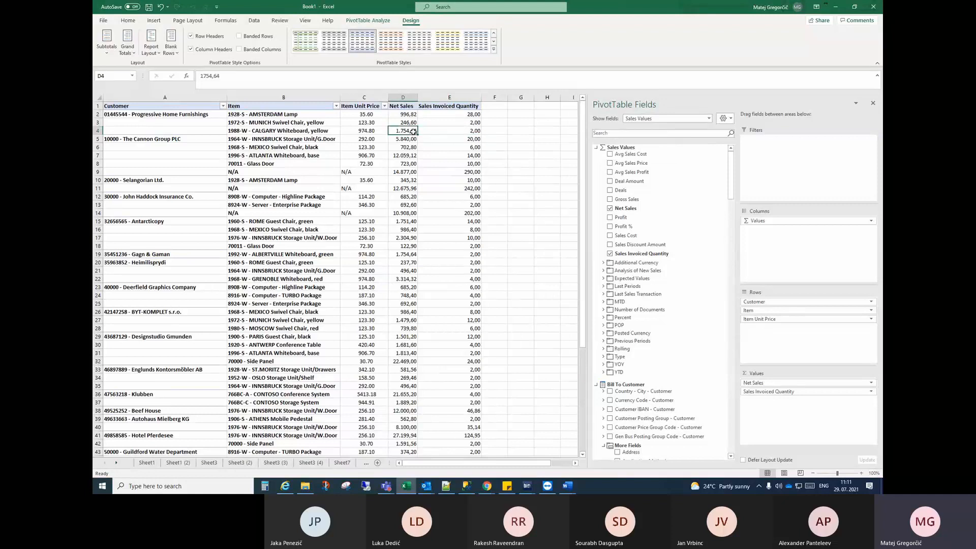
{"action": "left_click", "coordinate": [444, 131]}
{"action": "left_click", "coordinate": [497, 132]}
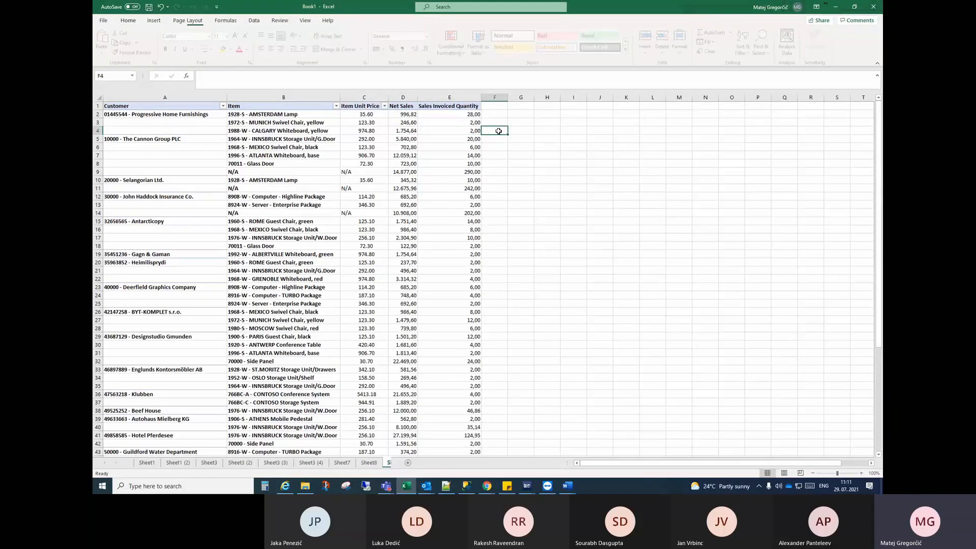
{"action": "left_click", "coordinate": [372, 131]}
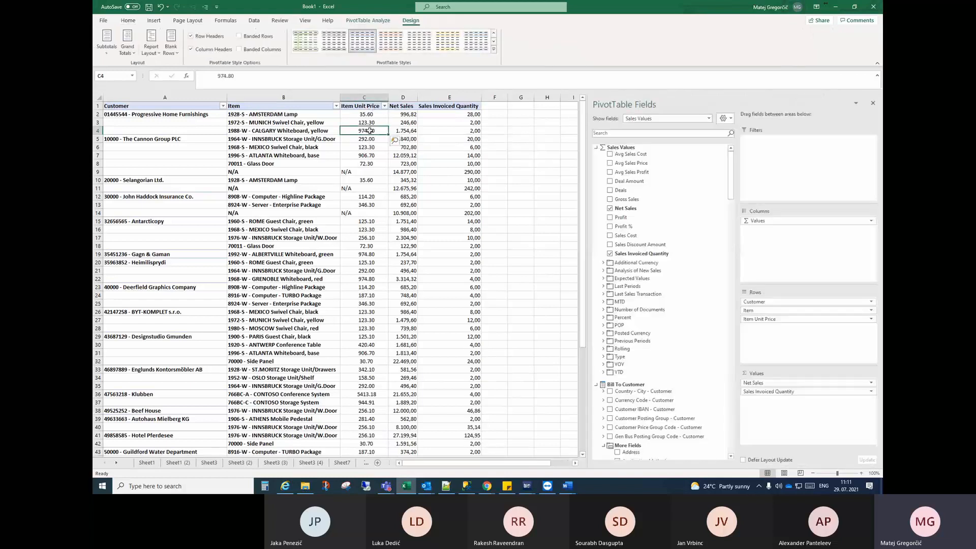
{"action": "left_click", "coordinate": [410, 131]}
{"action": "left_click", "coordinate": [460, 132]}
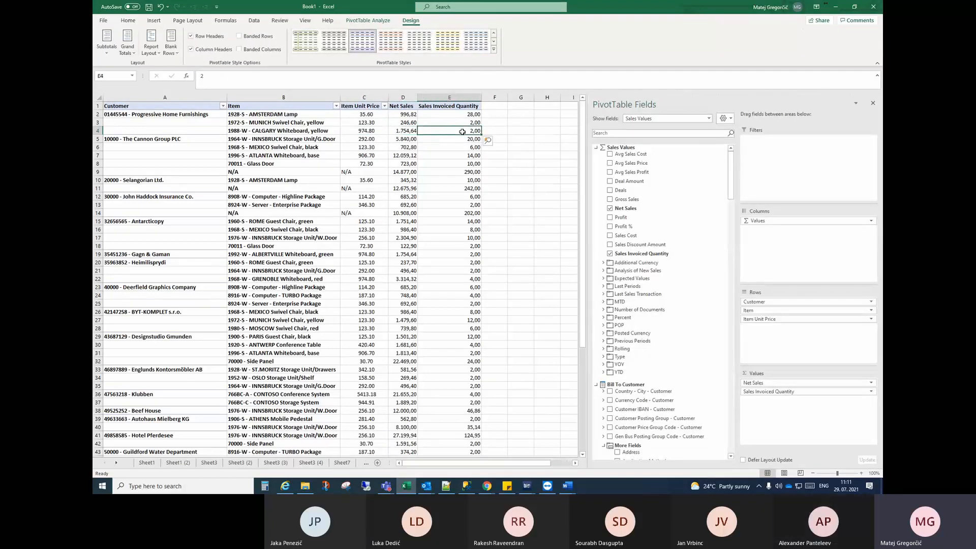
{"action": "mouse_move", "coordinate": [462, 132]}
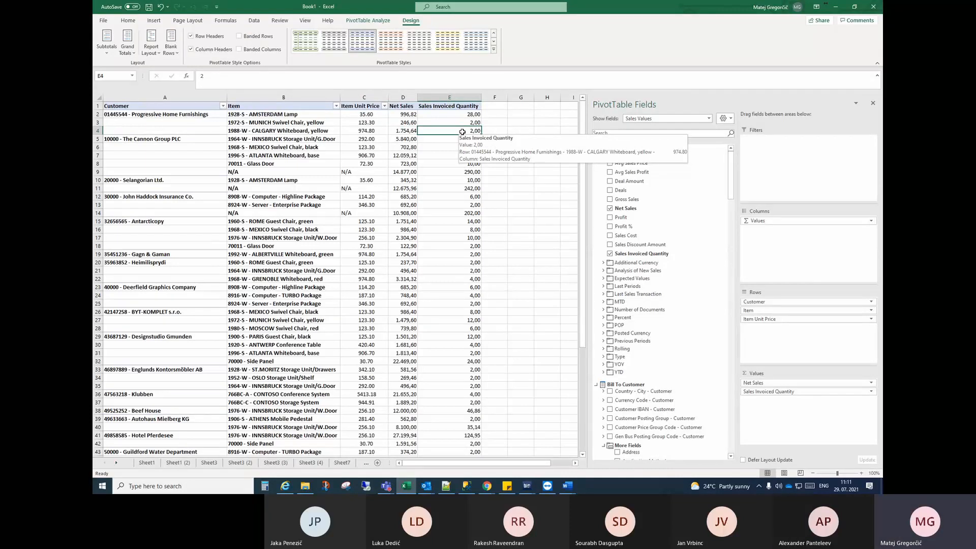
{"action": "key", "text": "Left"}
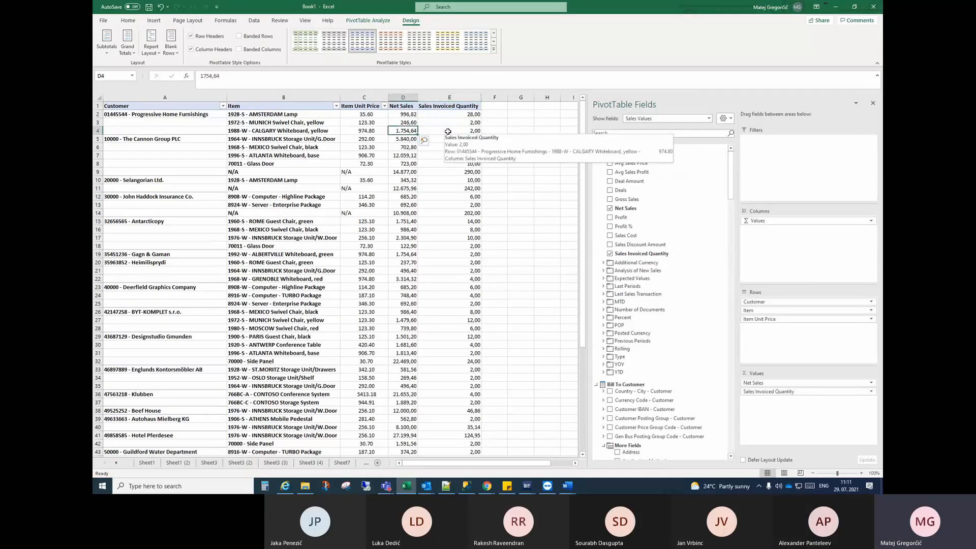
{"action": "left_click", "coordinate": [493, 131]}
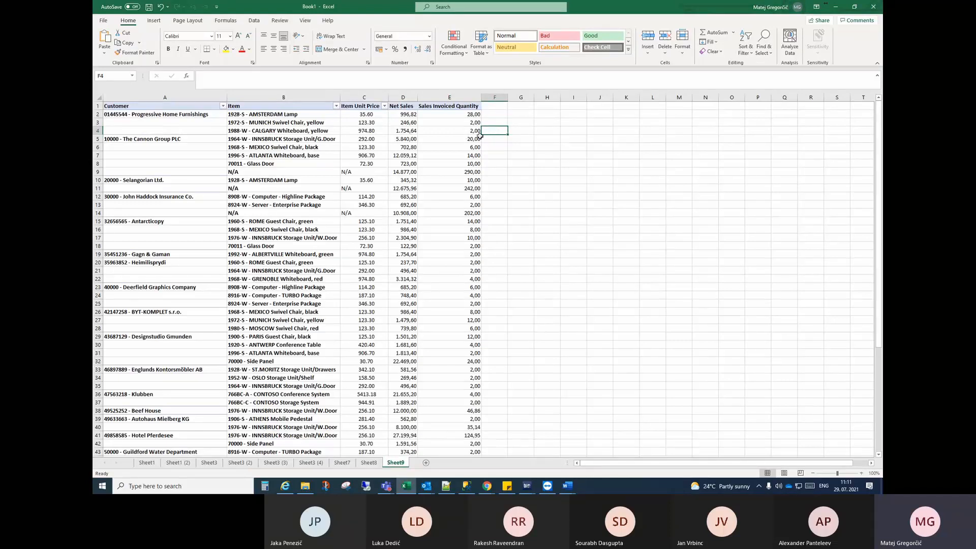
{"action": "type", "text": "="}
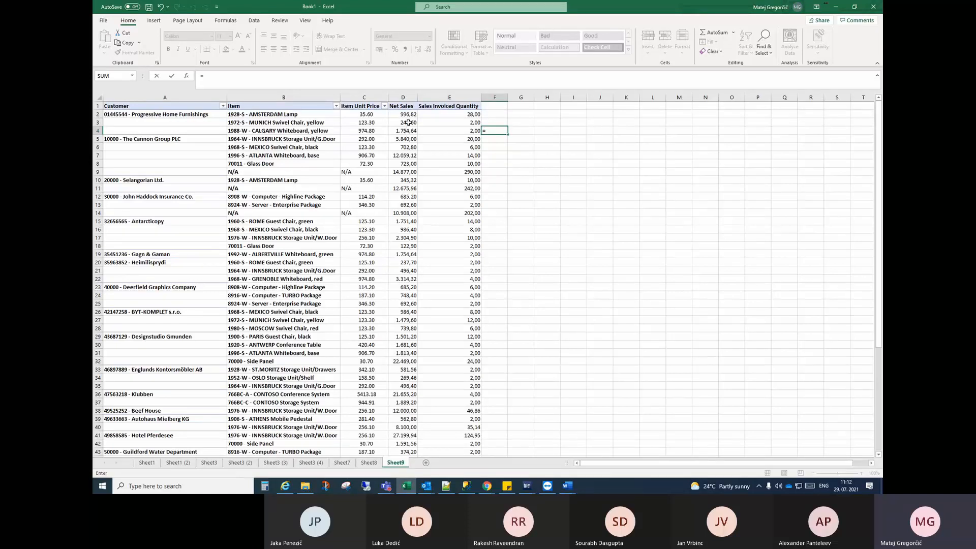
{"action": "left_click", "coordinate": [489, 111]}
{"action": "key", "text": "Escape"}
{"action": "left_click", "coordinate": [495, 114]}
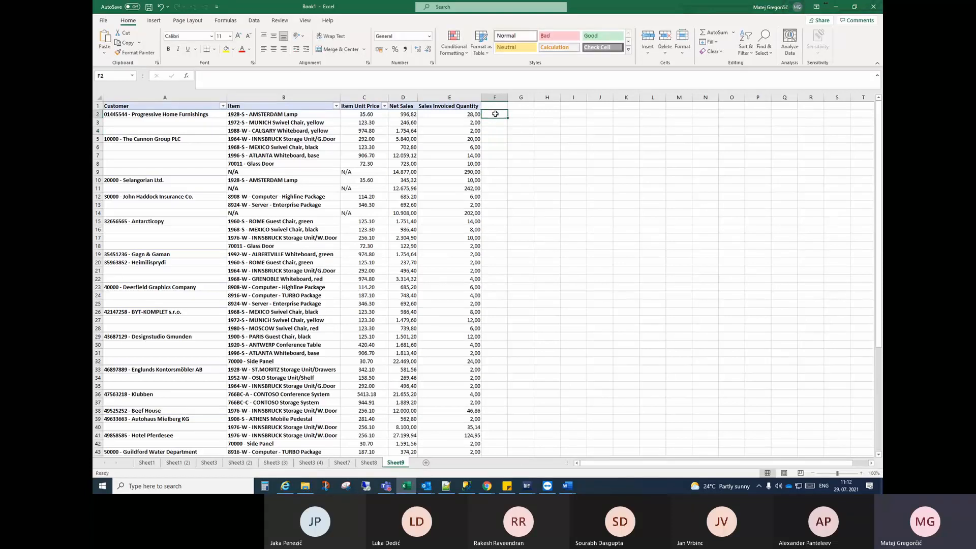
{"action": "type", "text": "="}
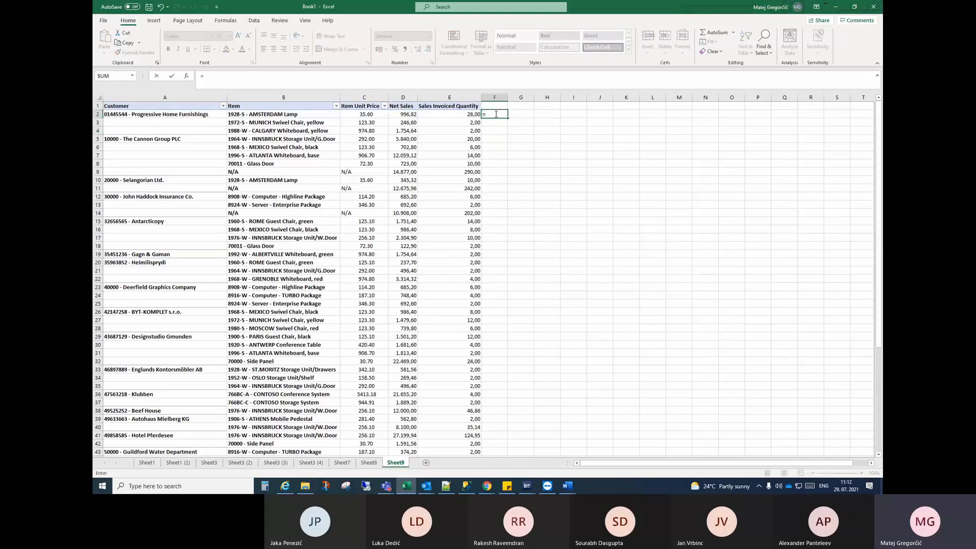
{"action": "type", "text": "C"}
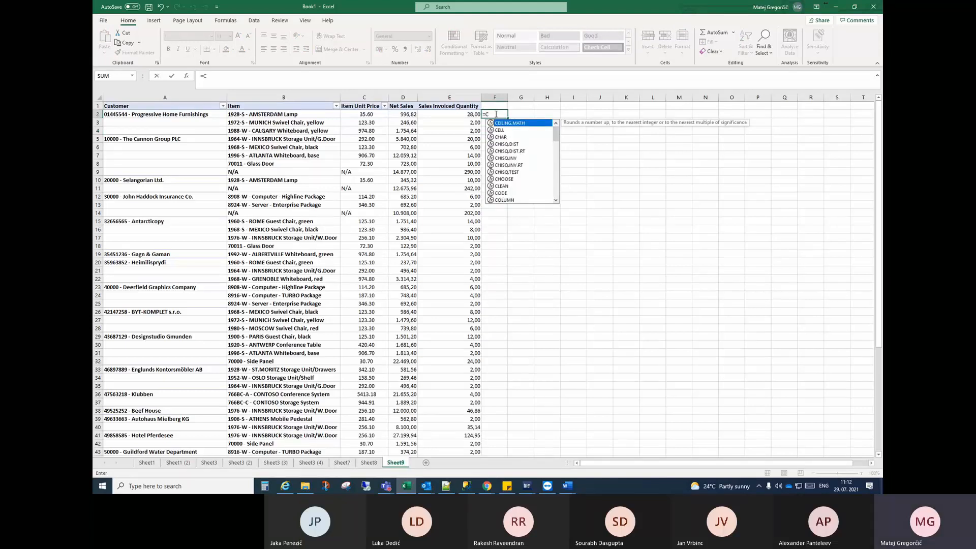
{"action": "type", "text": "2"}
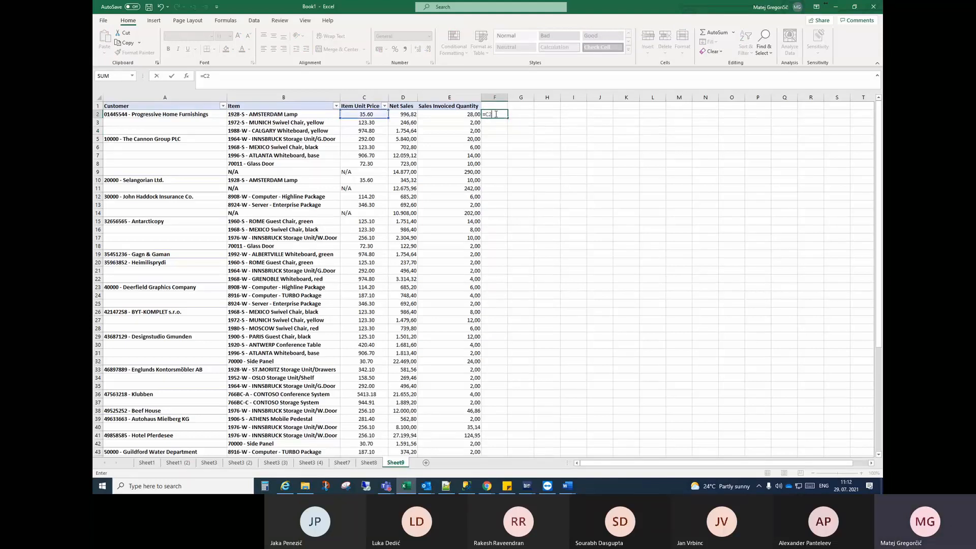
{"action": "type", "text": "/"}
{"action": "key", "text": "Left"}
{"action": "key", "text": "Left"}
{"action": "key", "text": "Escape"}
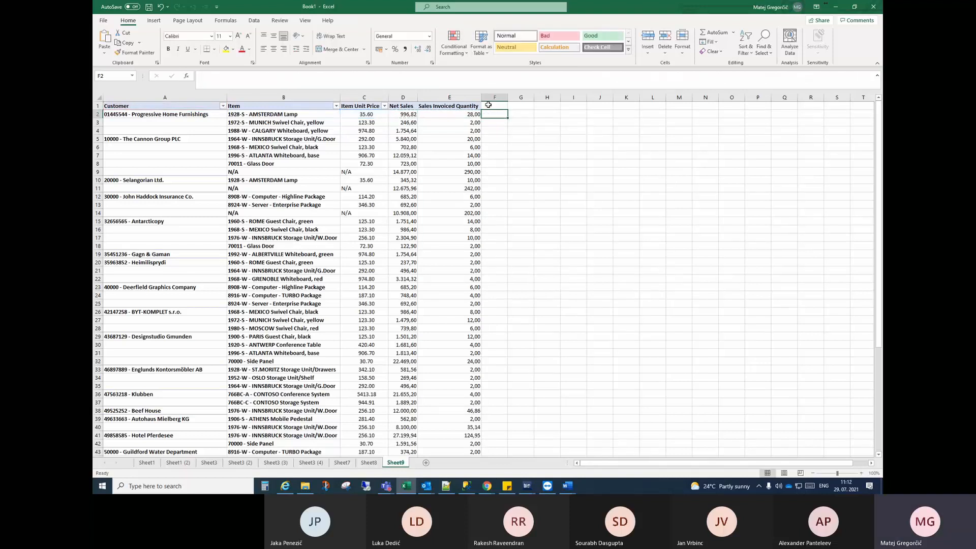
Calculate net sales per invoiced unit with =D2/E2 in F2, widen column F and fill the formula down to F42
{"action": "type", "text": "="}
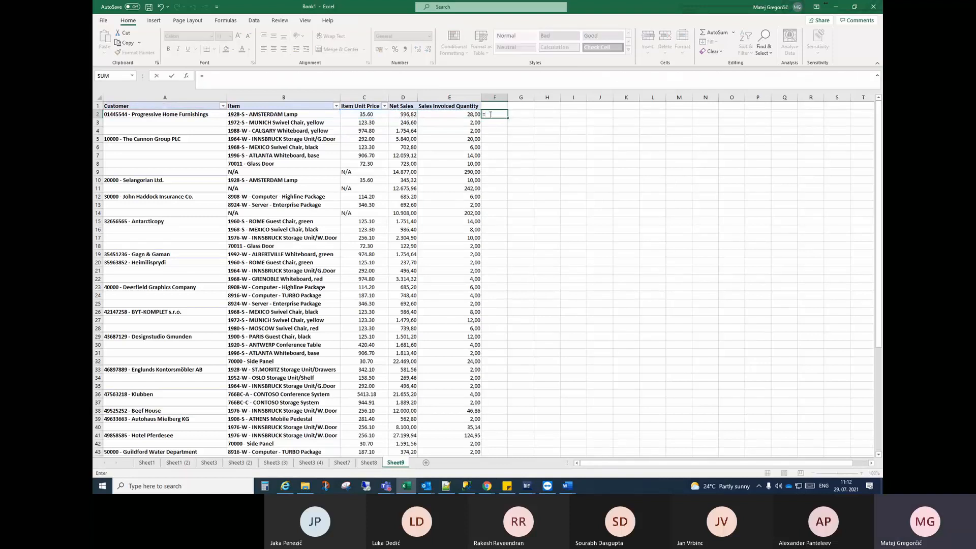
{"action": "type", "text": "D"}
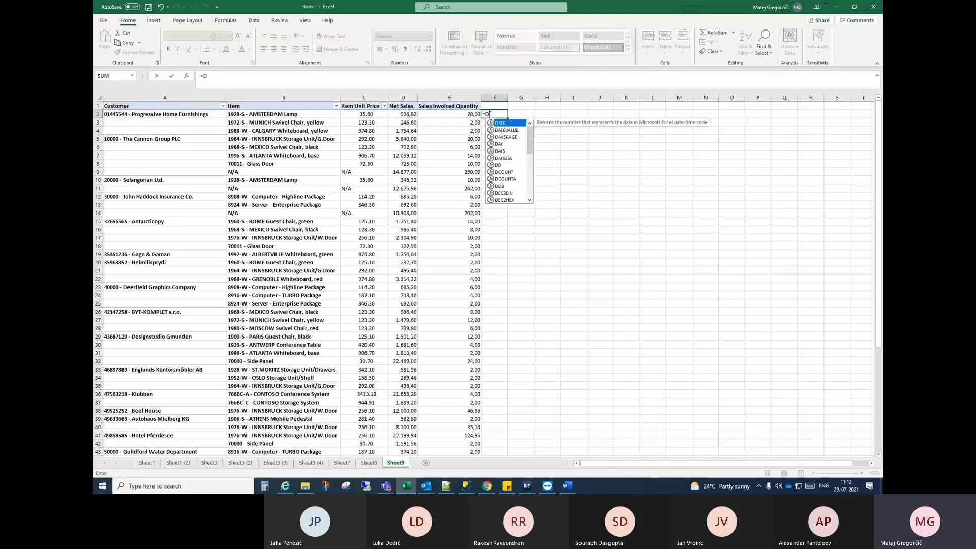
{"action": "type", "text": "2"}
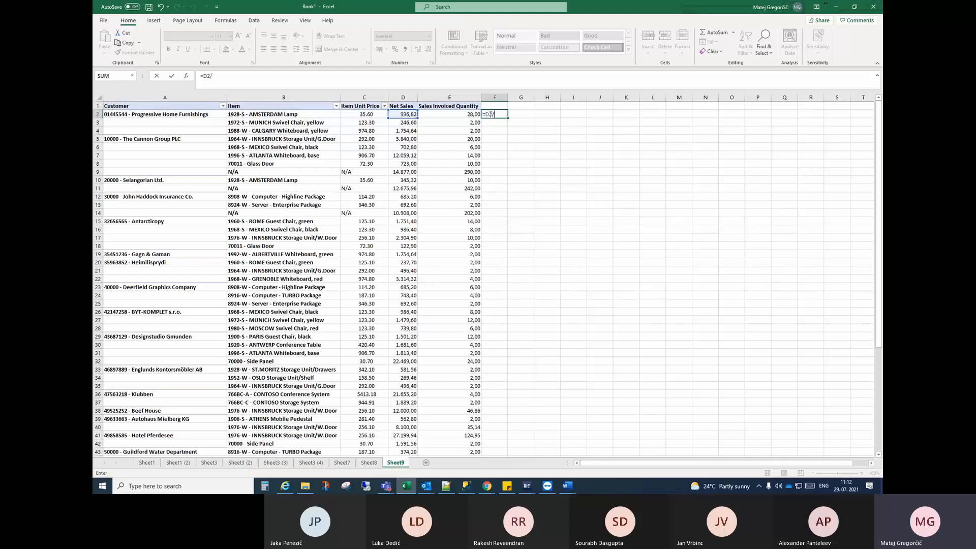
{"action": "type", "text": "/E2"}
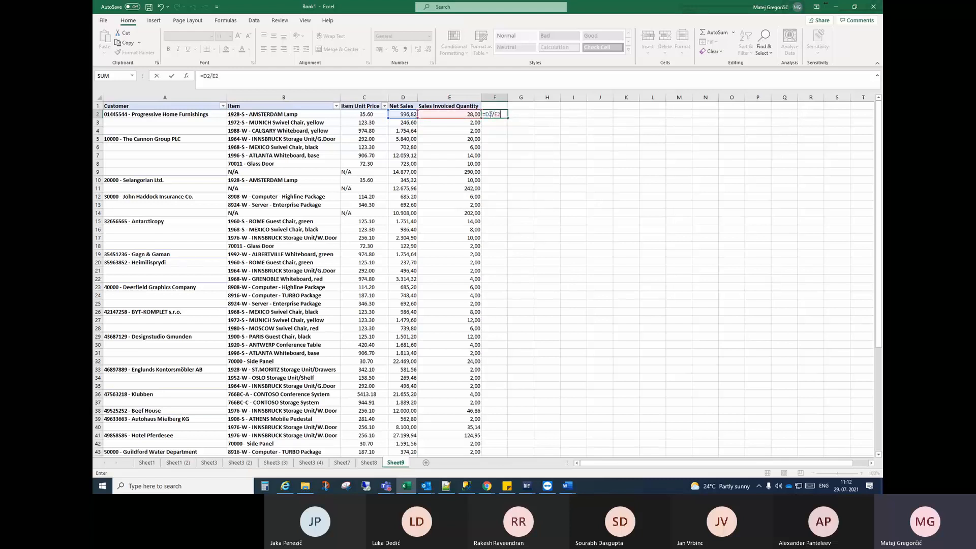
{"action": "key", "text": "ctrl+Return"}
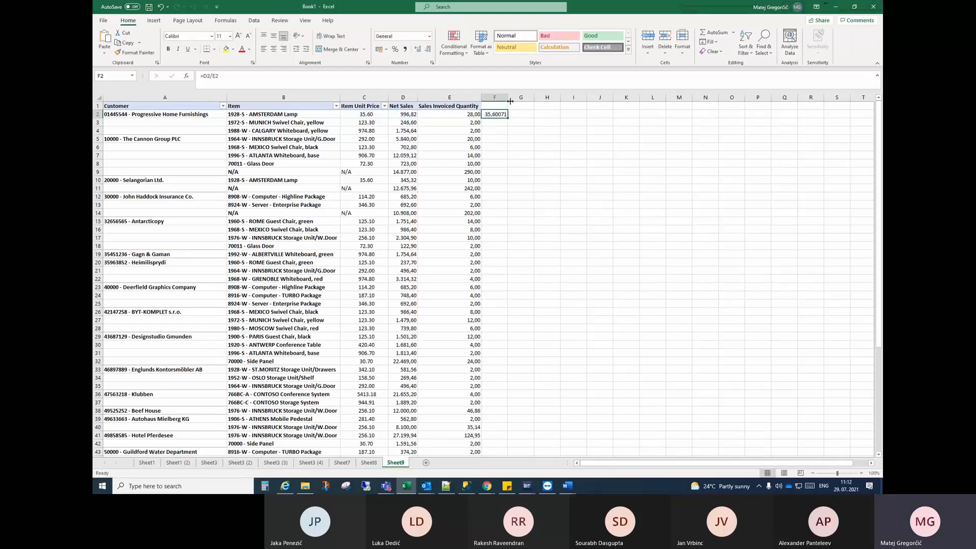
{"action": "left_click_drag", "start_coordinate": [508, 97], "coordinate": [531, 447]}
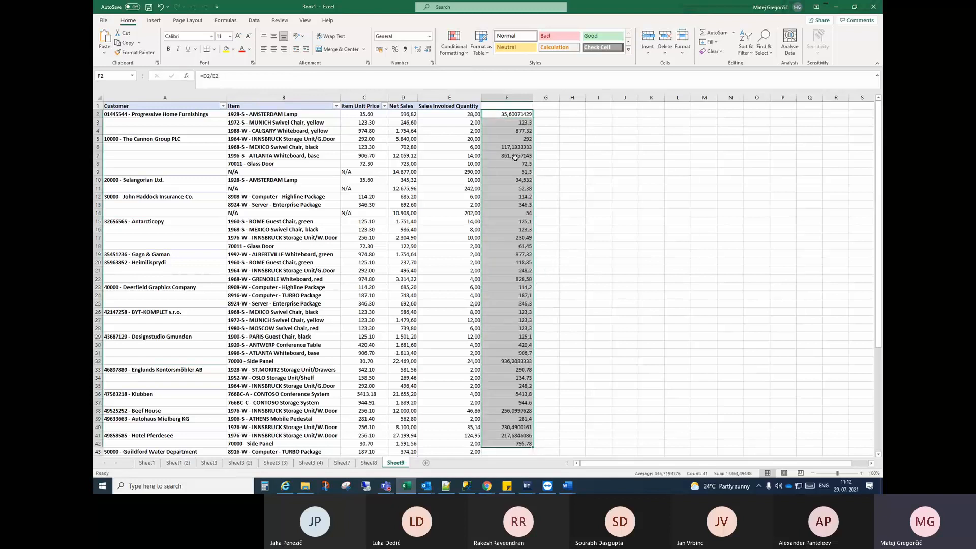
Format the calculated values in F2:F42 as Number with two decimal places
{"action": "right_click", "coordinate": [513, 125]}
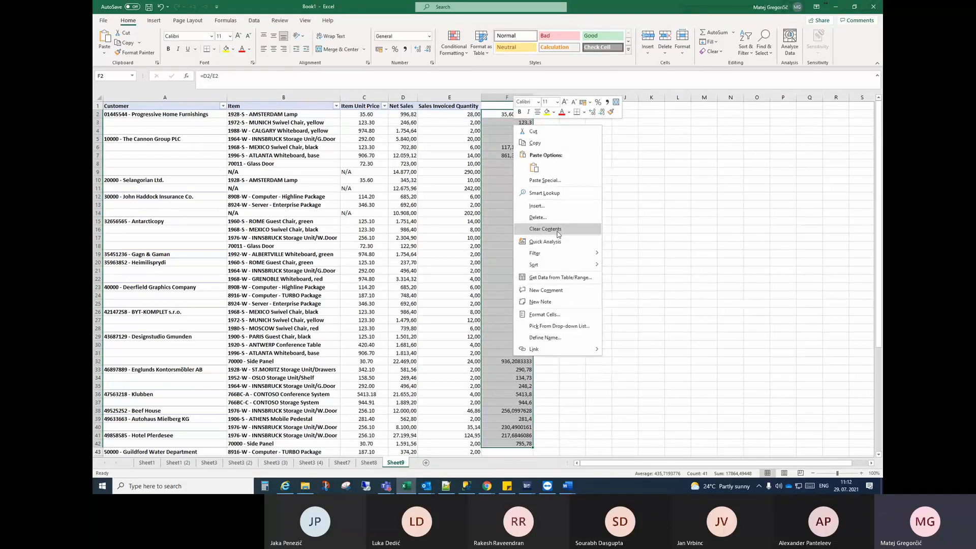
{"action": "left_click", "coordinate": [566, 313]}
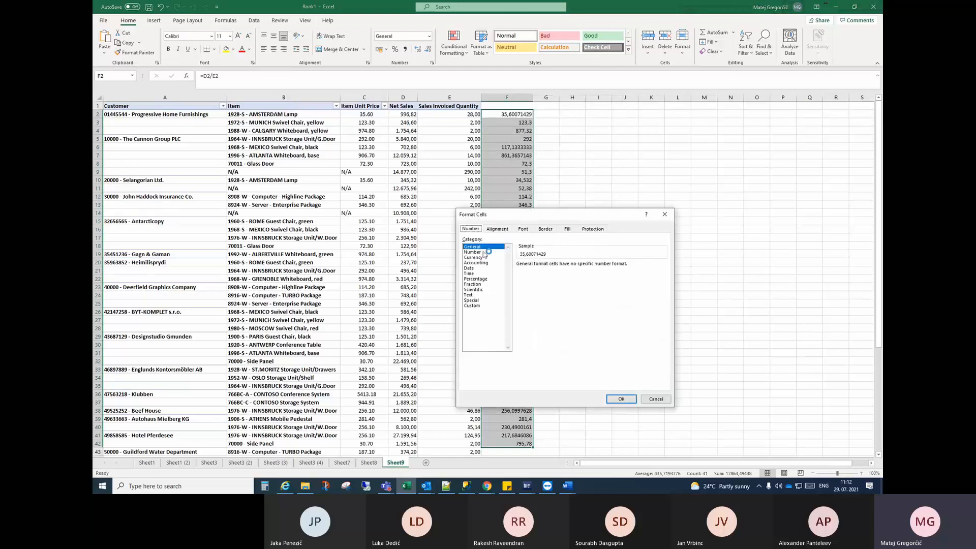
{"action": "left_click", "coordinate": [483, 252]}
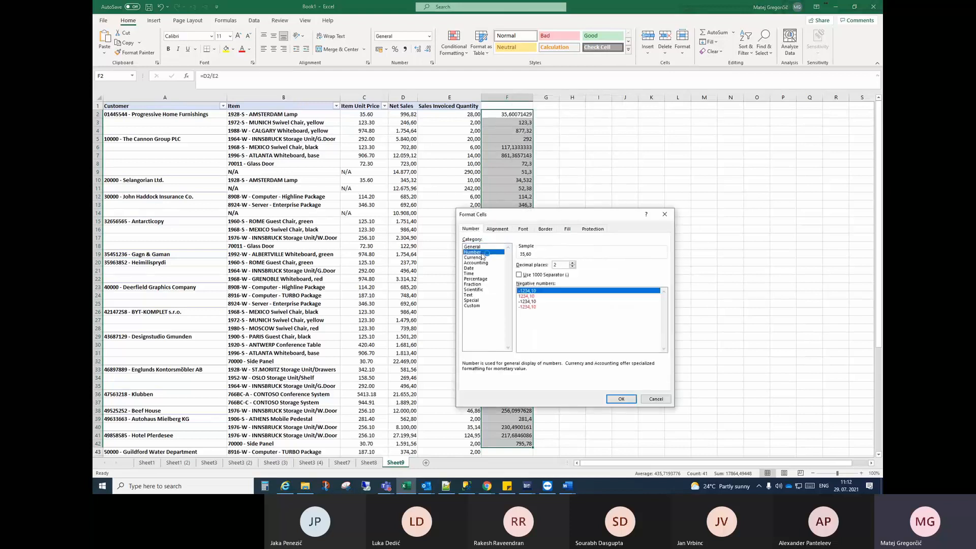
{"action": "left_click", "coordinate": [620, 401]}
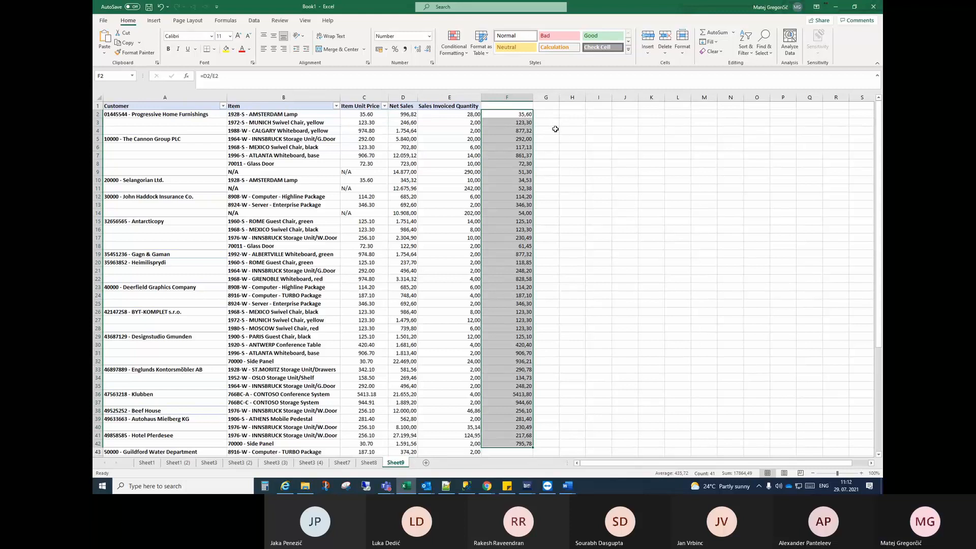
Compare the calculated unit price with the Item Unit Price for the first customer's AMSTERDAM Lamp and MUNICH Swivel Chair
{"action": "left_click", "coordinate": [522, 115]}
{"action": "left_click", "coordinate": [469, 112]}
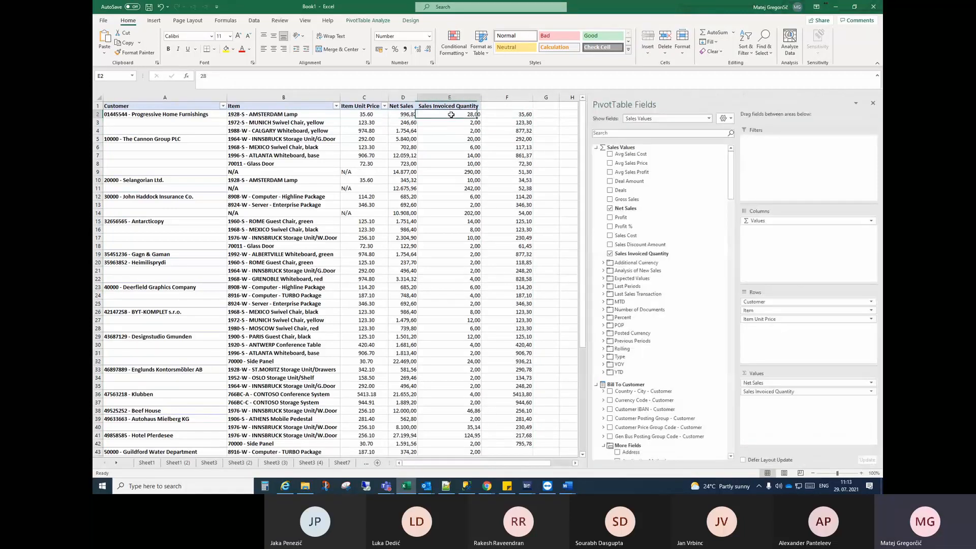
{"action": "left_click", "coordinate": [511, 116]}
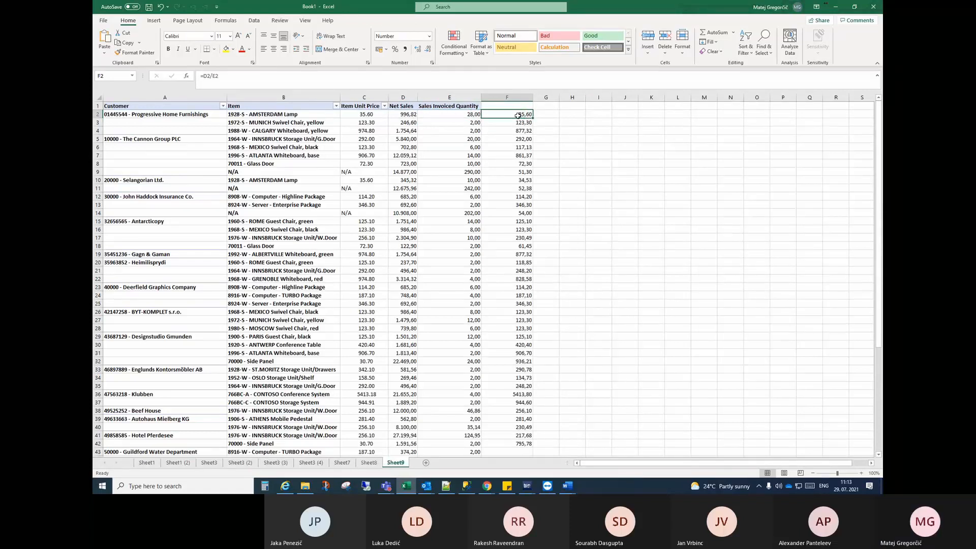
{"action": "left_click", "coordinate": [382, 115]}
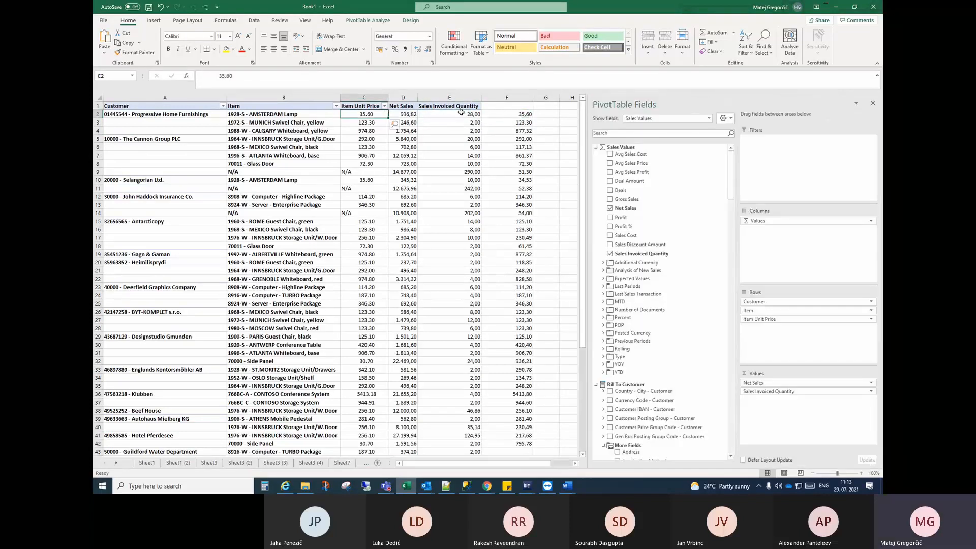
{"action": "left_click", "coordinate": [501, 122]}
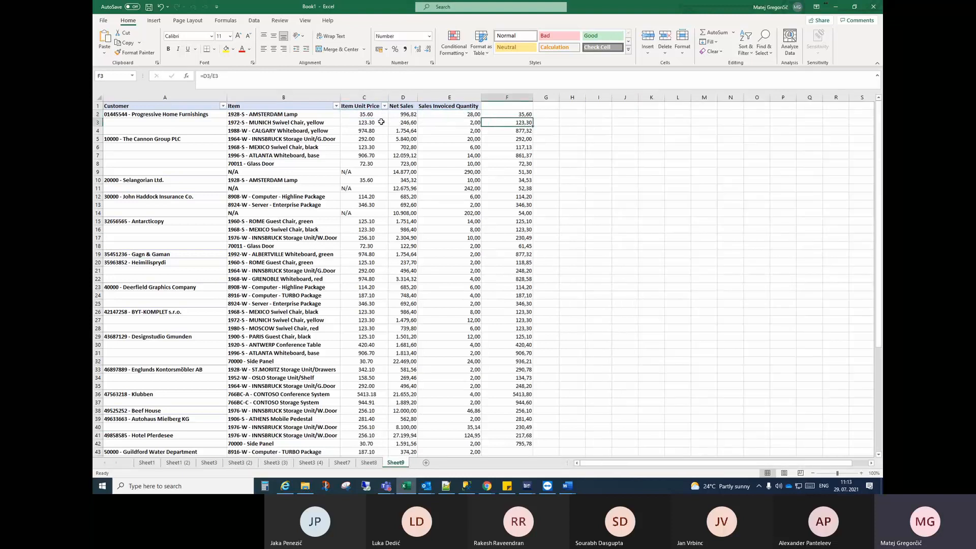
{"action": "left_click", "coordinate": [382, 122]}
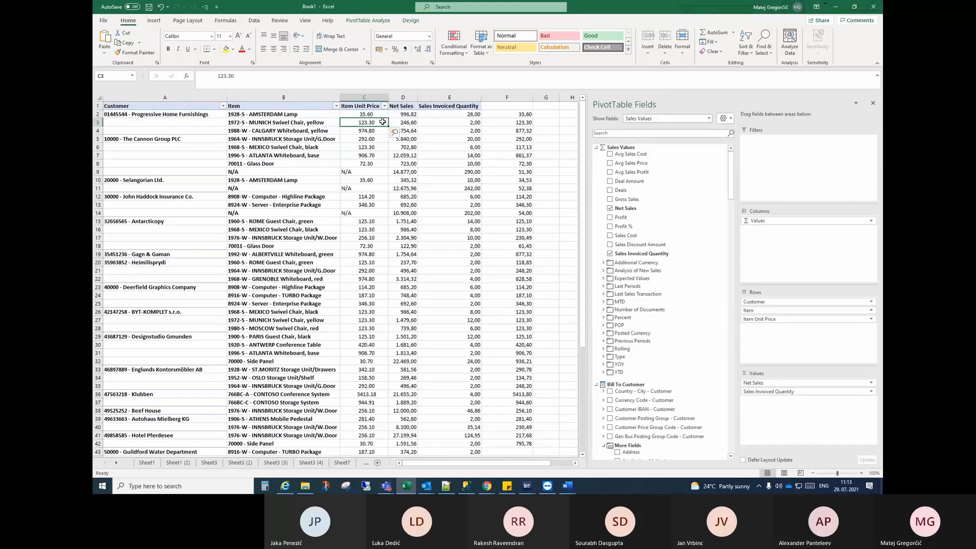
Check the CALGARY Whiteboard row's calculated price in F4 against its item unit price, net sales and invoiced quantity
{"action": "left_click", "coordinate": [512, 132]}
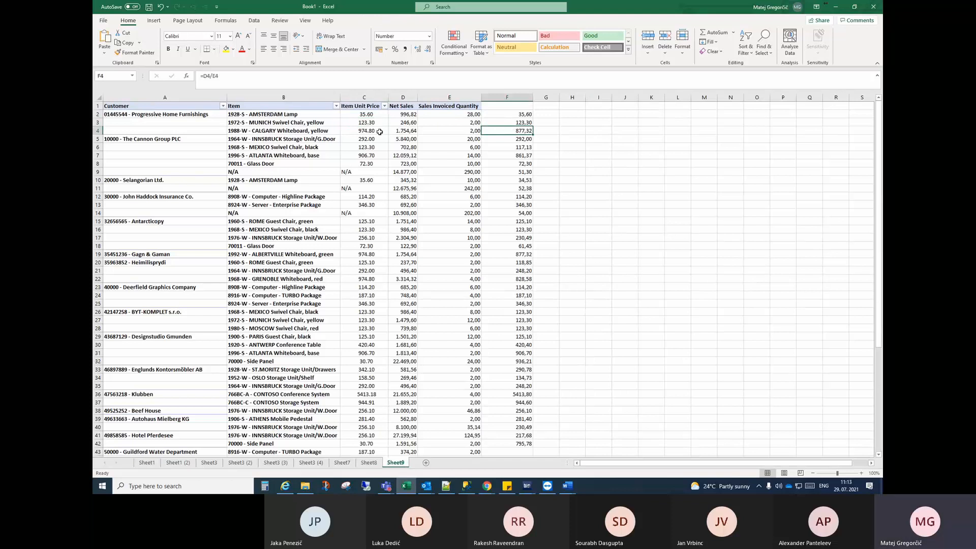
{"action": "left_click", "coordinate": [379, 131]}
{"action": "left_click", "coordinate": [510, 131]}
{"action": "left_click", "coordinate": [425, 131]}
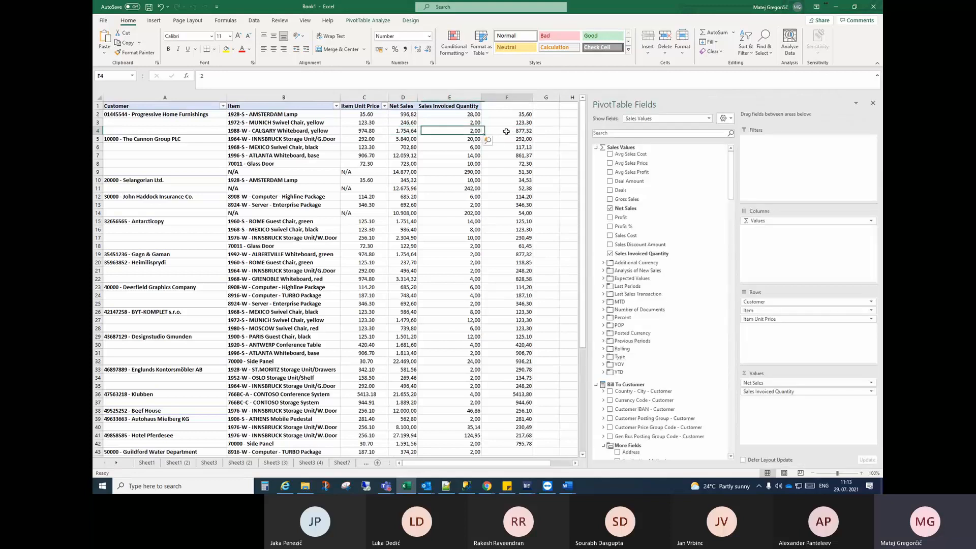
{"action": "left_click", "coordinate": [506, 132]}
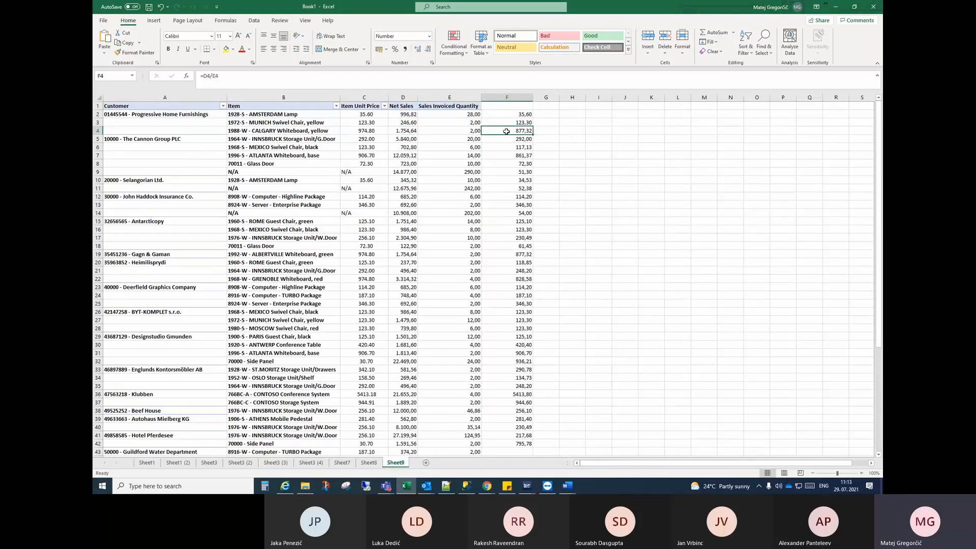
{"action": "left_click", "coordinate": [373, 131]}
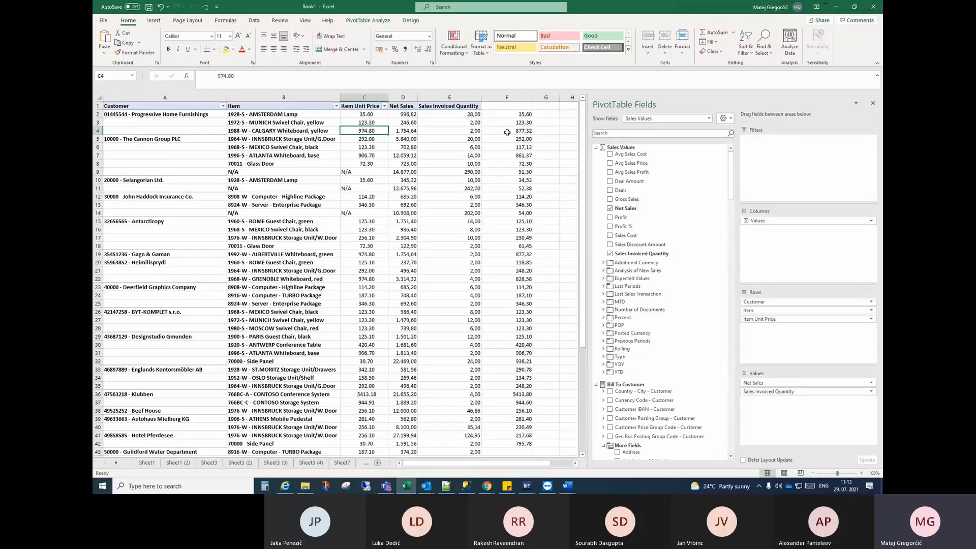
{"action": "left_click", "coordinate": [402, 131]}
{"action": "left_click", "coordinate": [371, 132]}
Switch to BI4Dynamics, open the Item dimension for editing and proceed from its Item source table to the dimension fields
{"action": "mouse_move", "coordinate": [526, 487]}
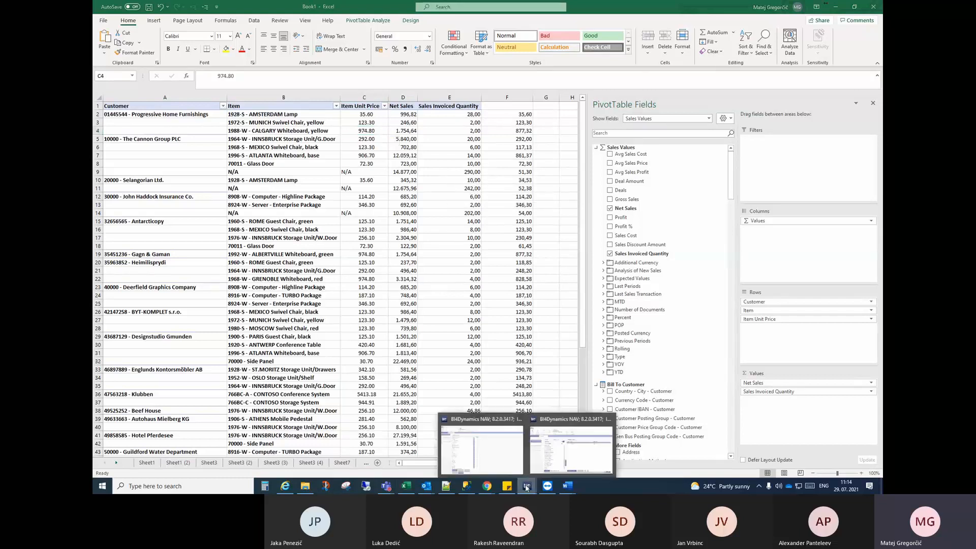
{"action": "left_click", "coordinate": [527, 487]}
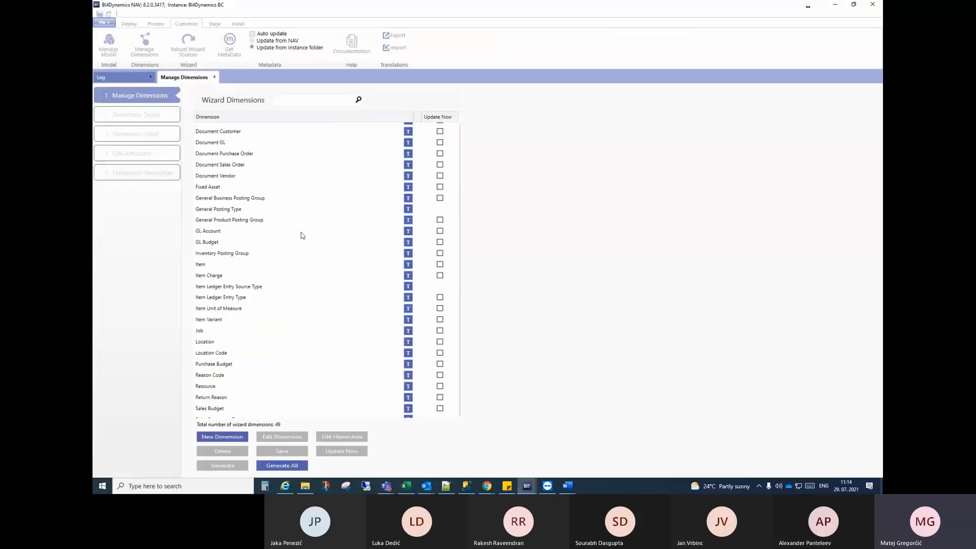
{"action": "left_click", "coordinate": [229, 265]}
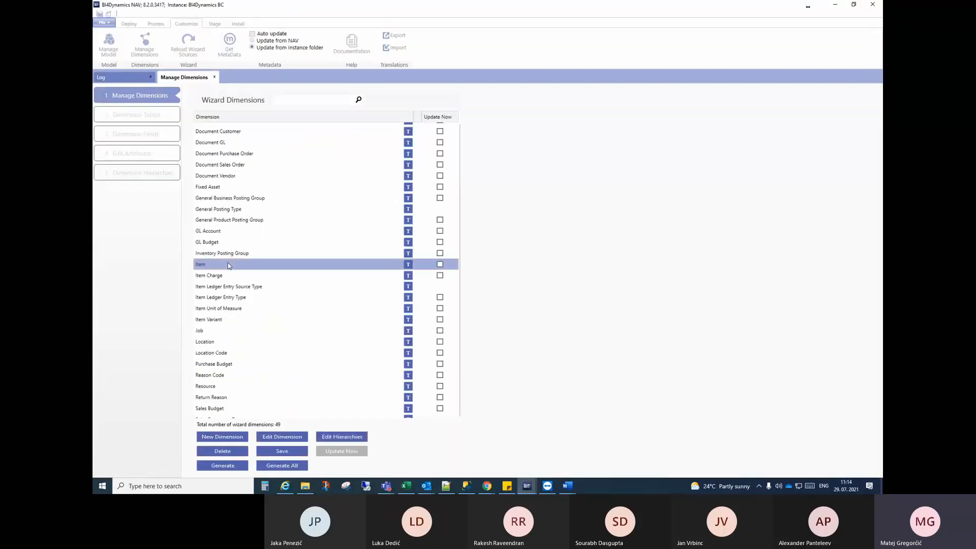
{"action": "left_click", "coordinate": [283, 437]}
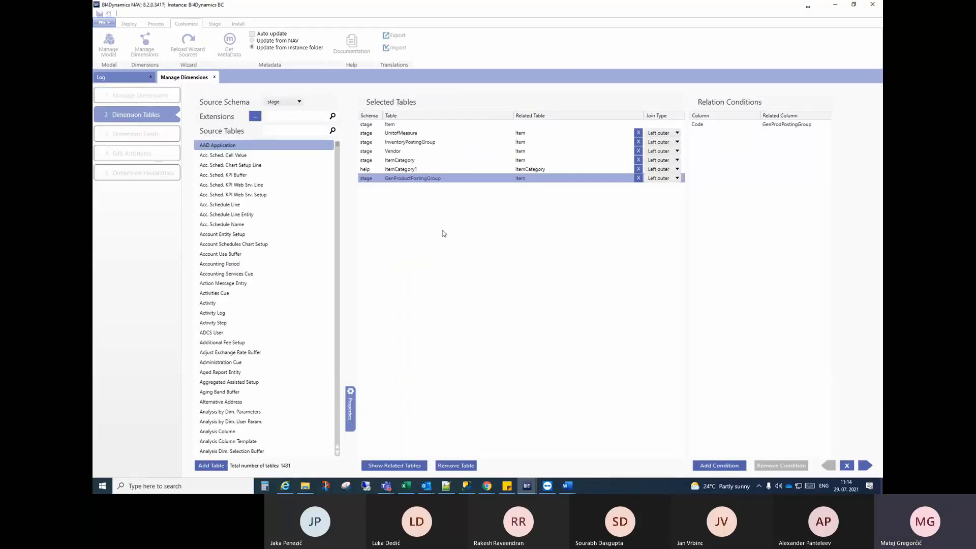
{"action": "left_click", "coordinate": [426, 124]}
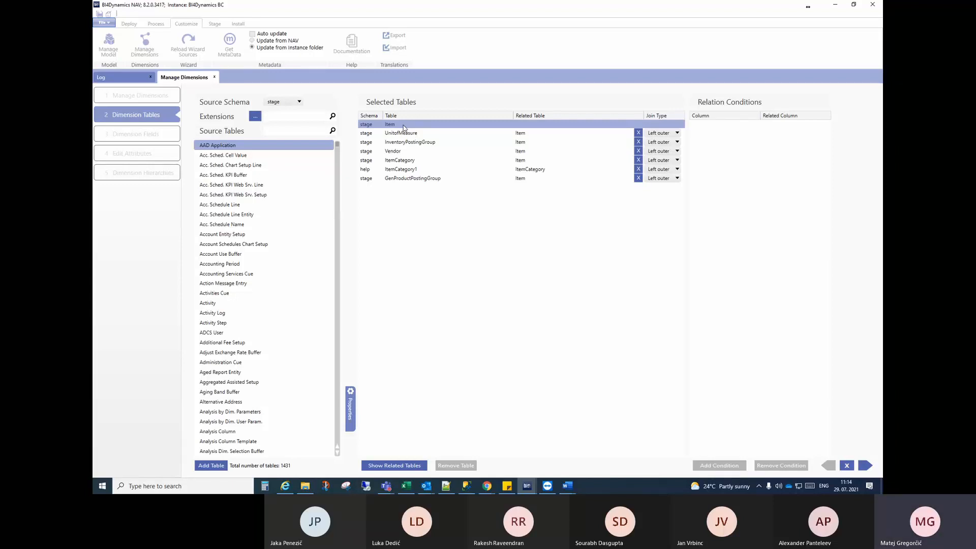
{"action": "left_click", "coordinate": [865, 466]}
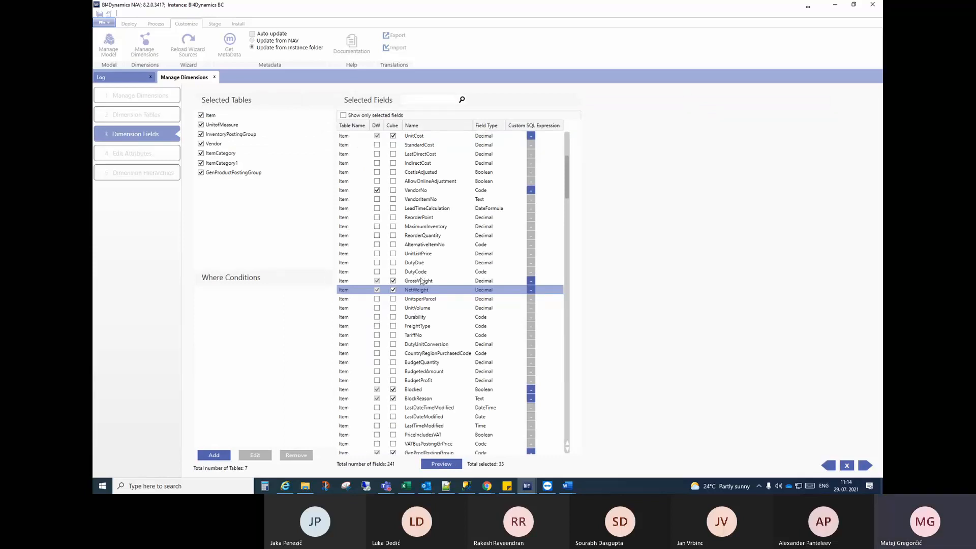
Examine the GrossWeight, NetWeight and UnitPrice fields selected for the Item dimension
{"action": "left_click", "coordinate": [420, 282]}
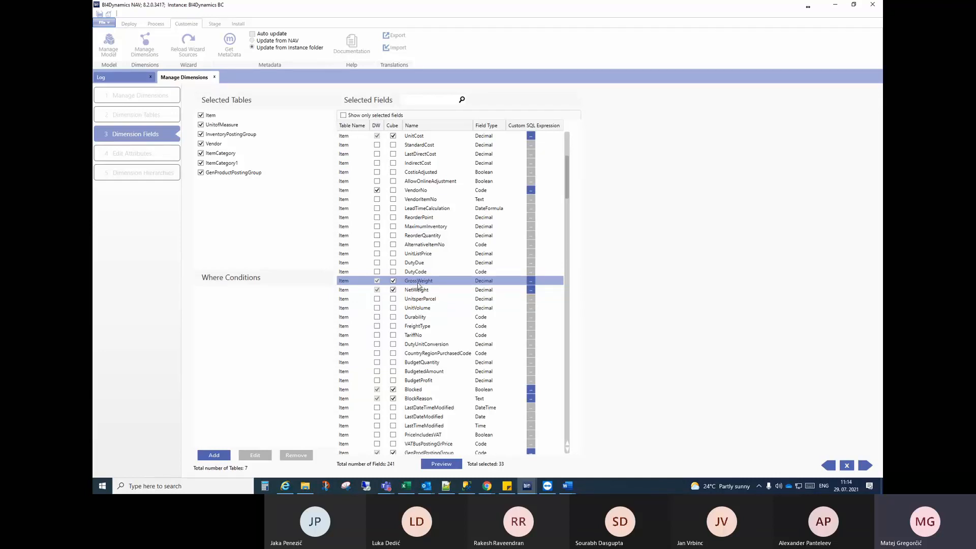
{"action": "left_click", "coordinate": [416, 291]}
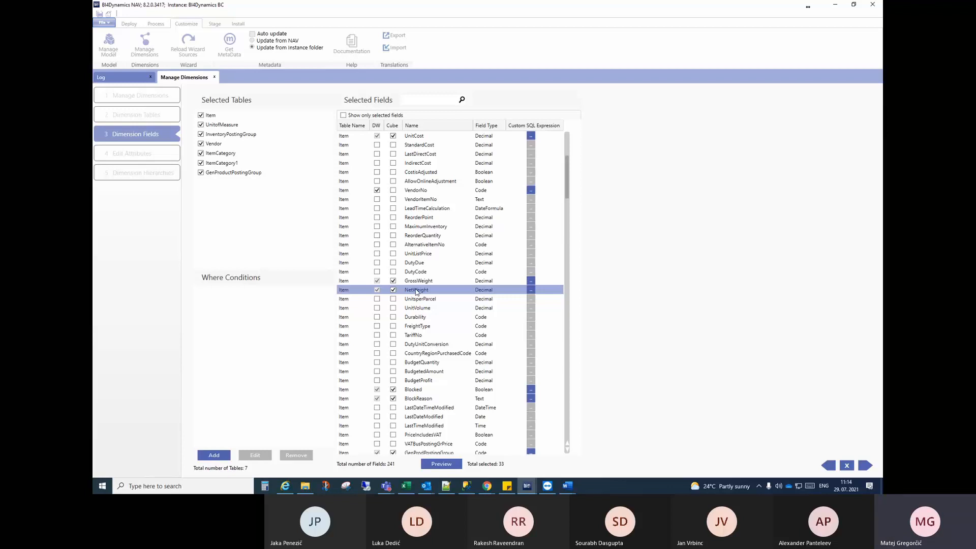
{"action": "scroll", "coordinate": [434, 199], "scroll_direction": "up", "scroll_amount": 2}
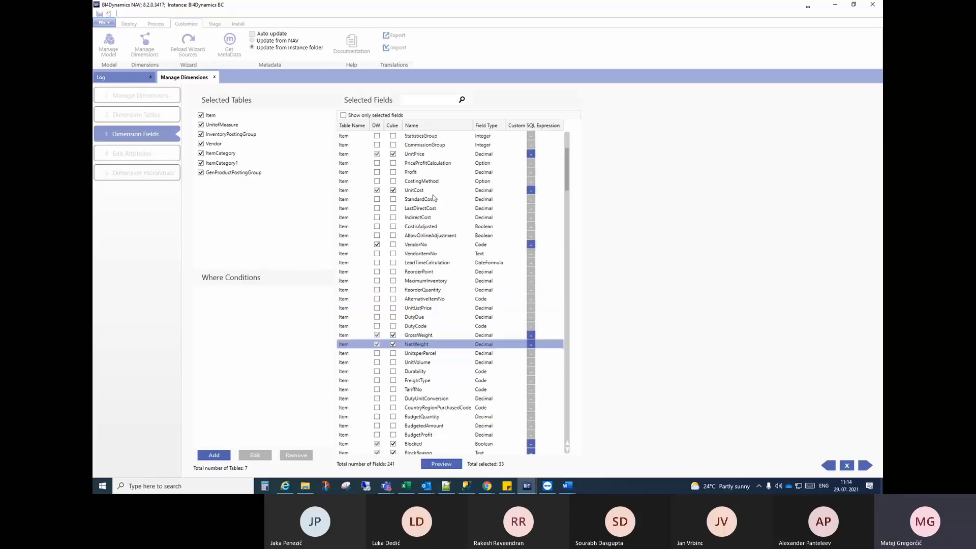
{"action": "left_click", "coordinate": [427, 157]}
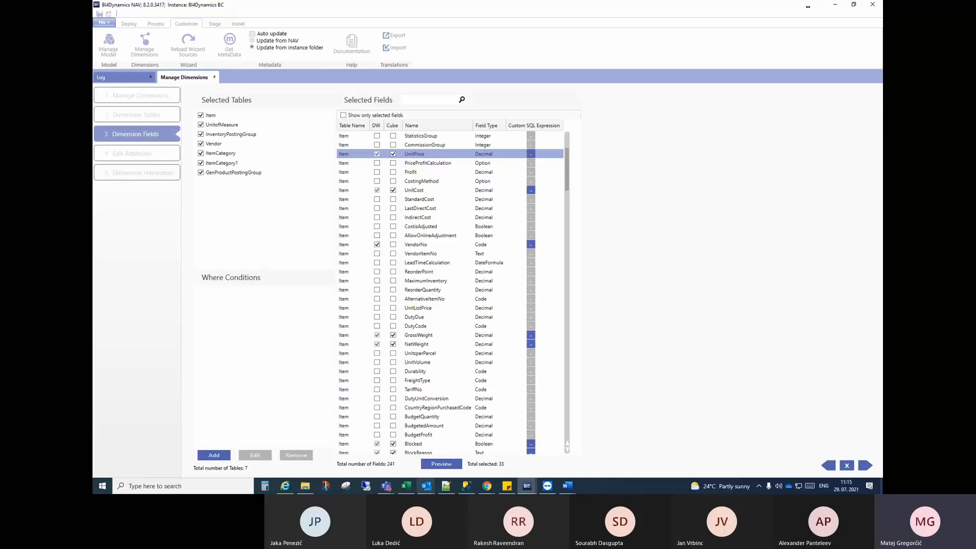
Return to the Excel workbook and review the CALGARY Whiteboard row from item and unit price through to the calculated price
{"action": "left_click", "coordinate": [410, 489]}
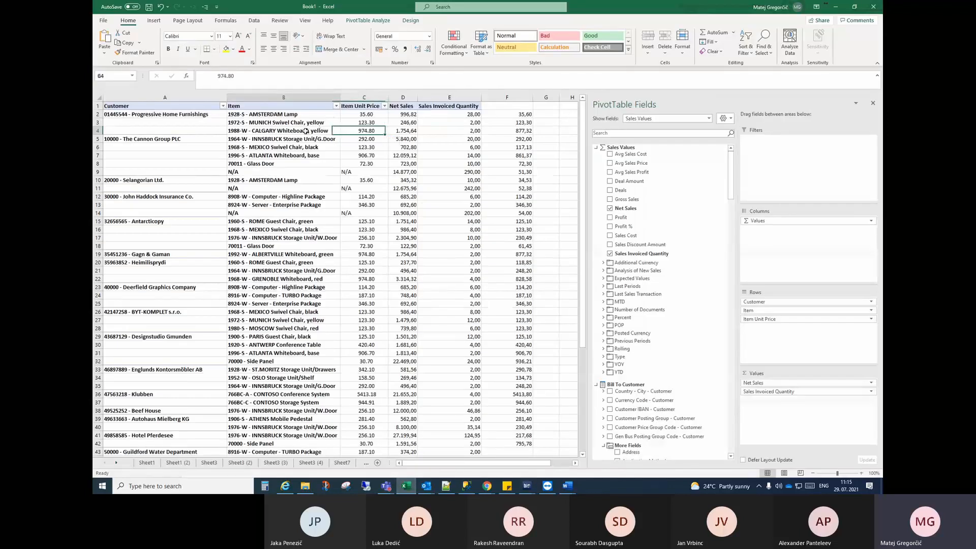
{"action": "left_click", "coordinate": [277, 132]}
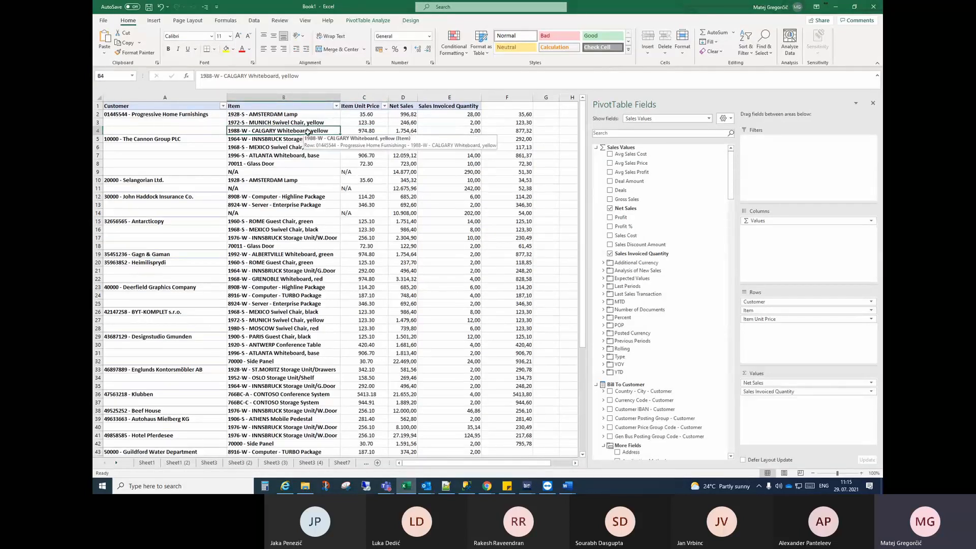
{"action": "left_click", "coordinate": [372, 132]}
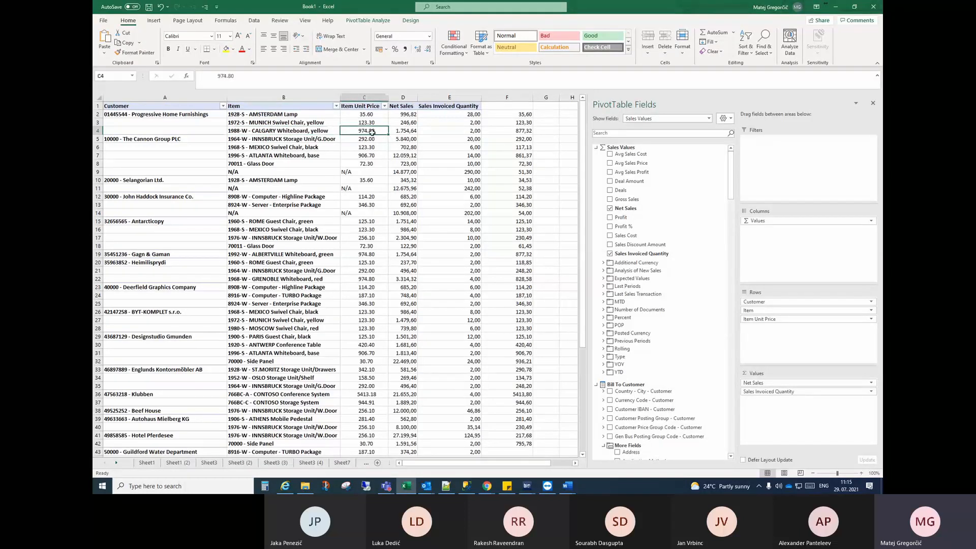
{"action": "left_click", "coordinate": [402, 131]}
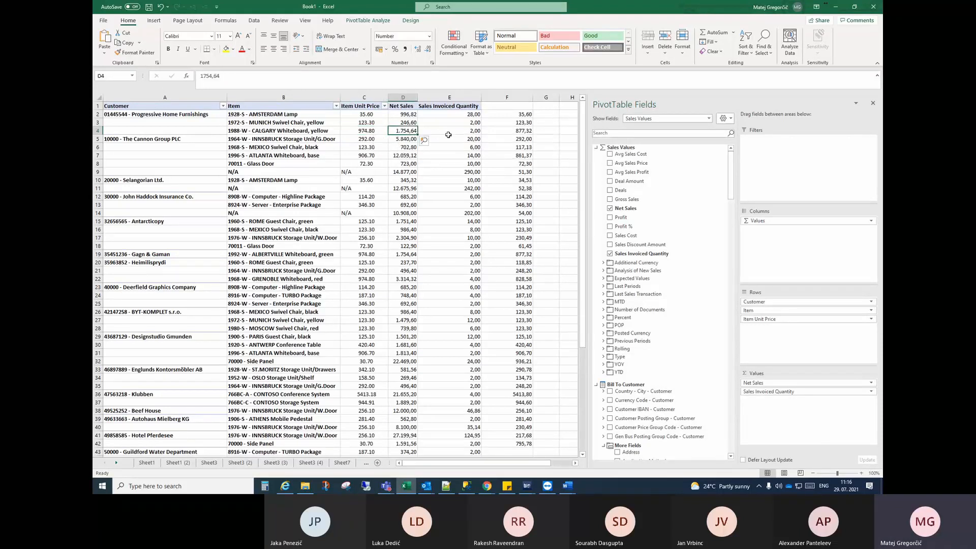
{"action": "left_click", "coordinate": [455, 131]}
{"action": "left_click", "coordinate": [519, 132]}
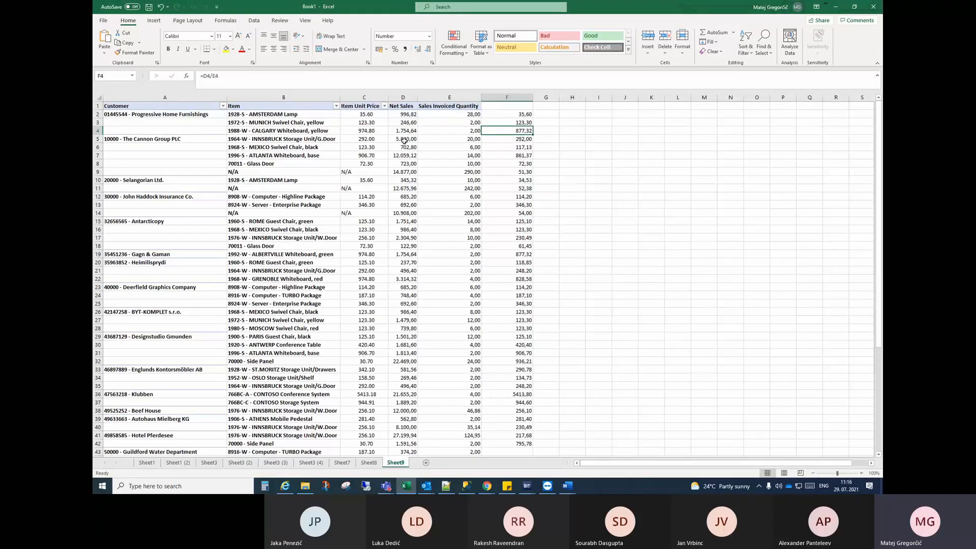
{"action": "left_click", "coordinate": [289, 132]}
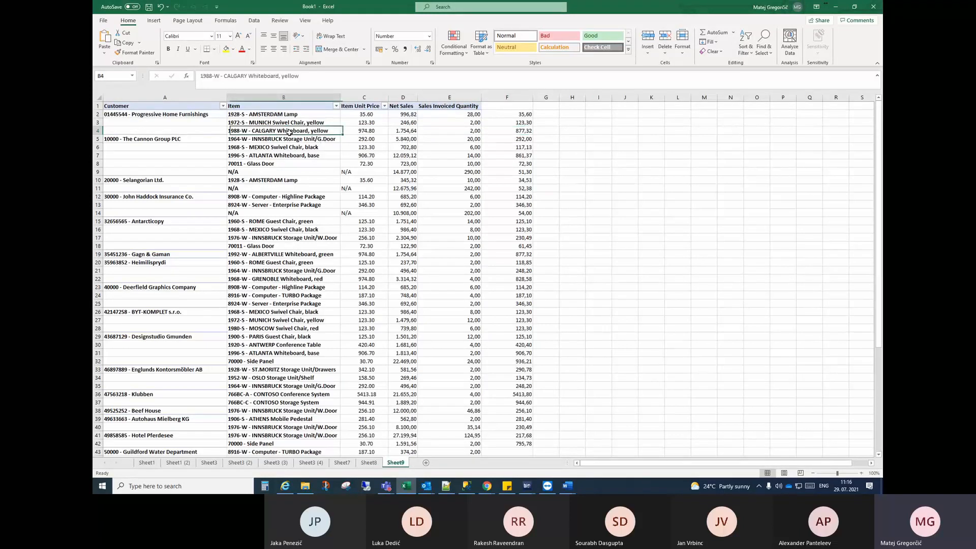
Compare the CALGARY Whiteboard row's item unit price and net sales with its calculated price in F4
{"action": "left_click", "coordinate": [181, 114]}
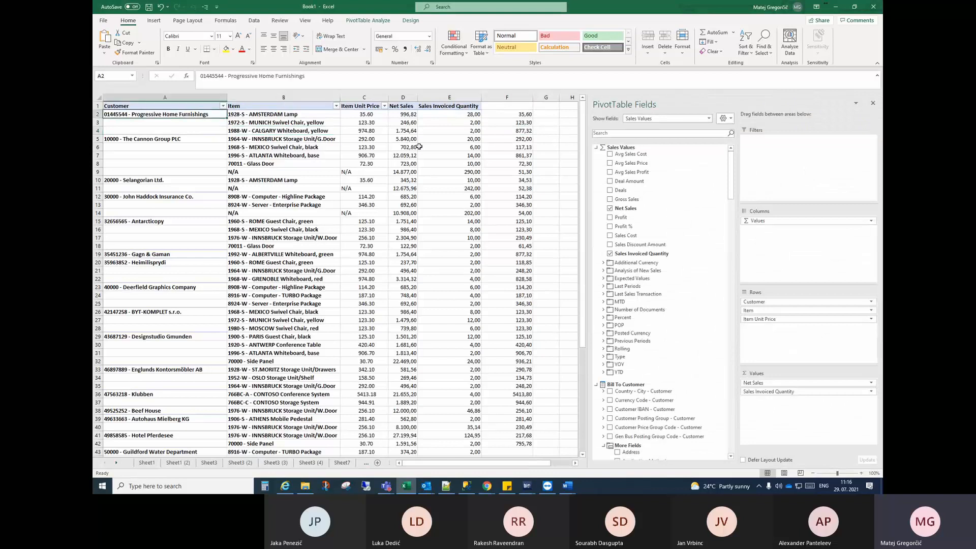
{"action": "left_click", "coordinate": [515, 132]}
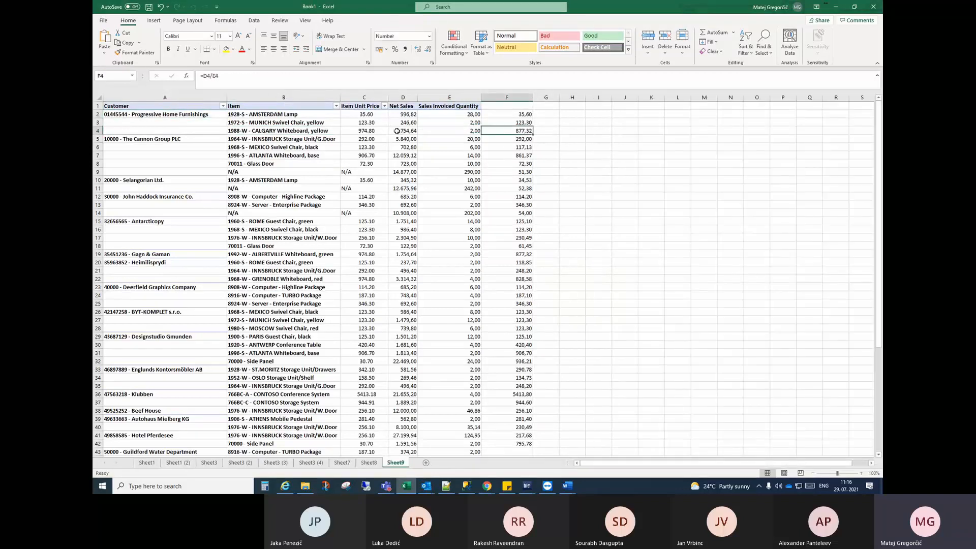
{"action": "left_click", "coordinate": [377, 130]}
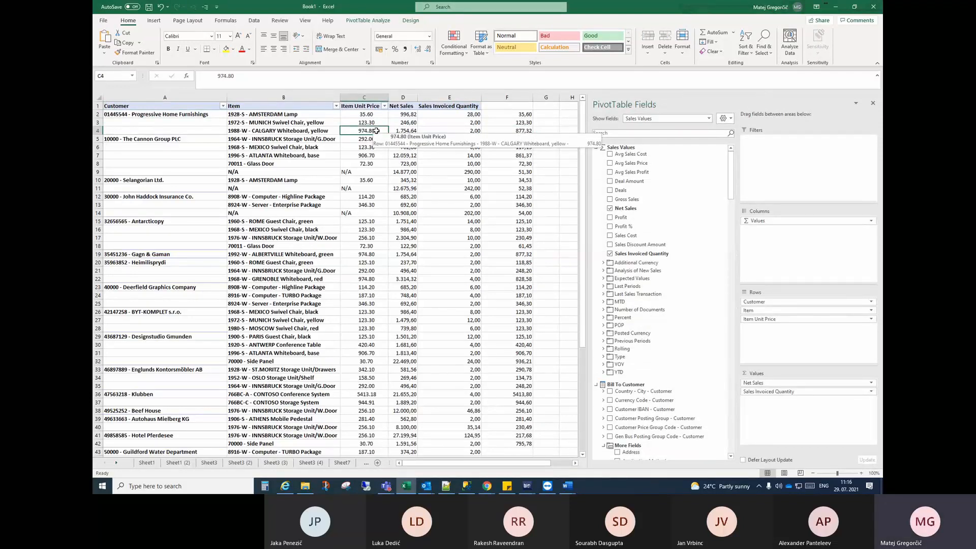
{"action": "left_click", "coordinate": [404, 130]}
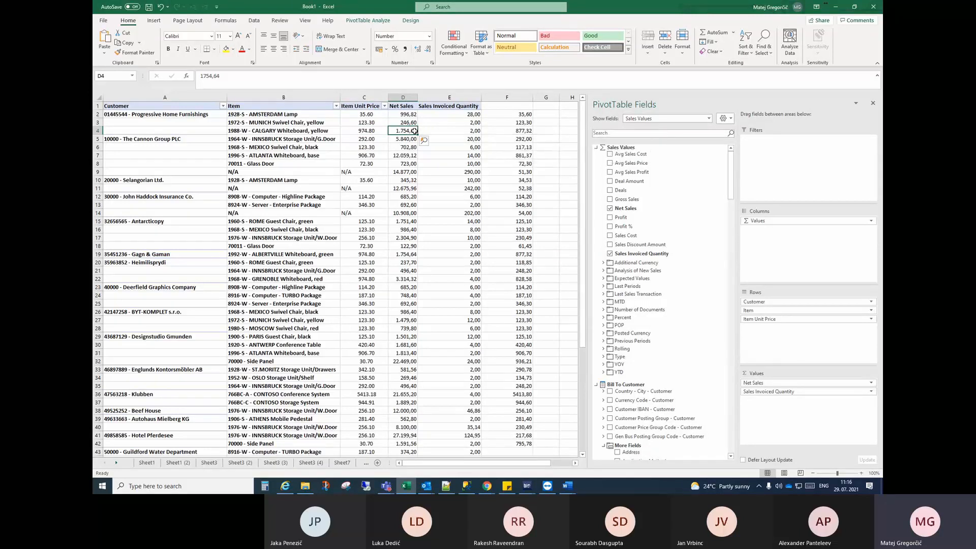
{"action": "right_click", "coordinate": [310, 132]}
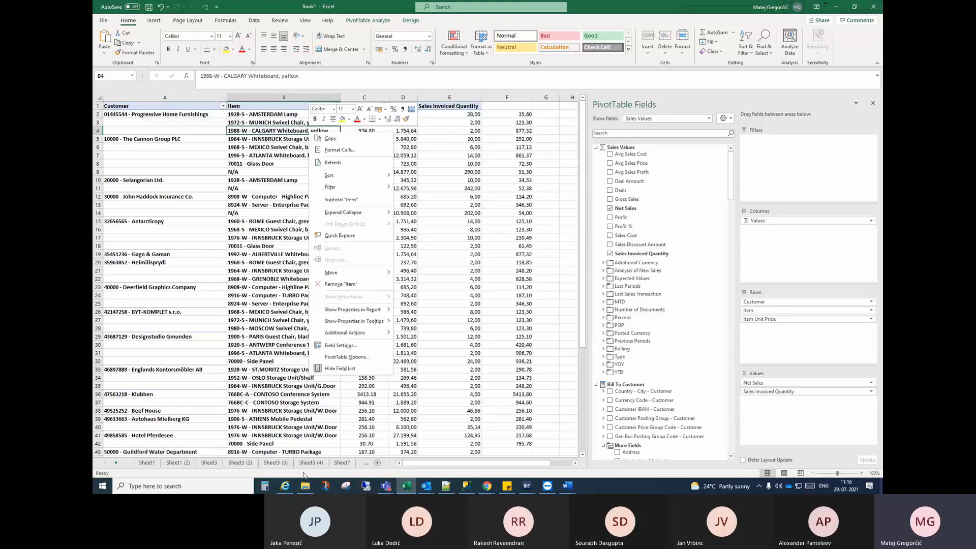
Duplicate Sheet9 and filter the copy's pivot table to keep only the item 1988-W - CALGARY Whiteboard, yellow
{"action": "left_click_drag", "start_coordinate": [333, 462], "coordinate": [353, 464]}
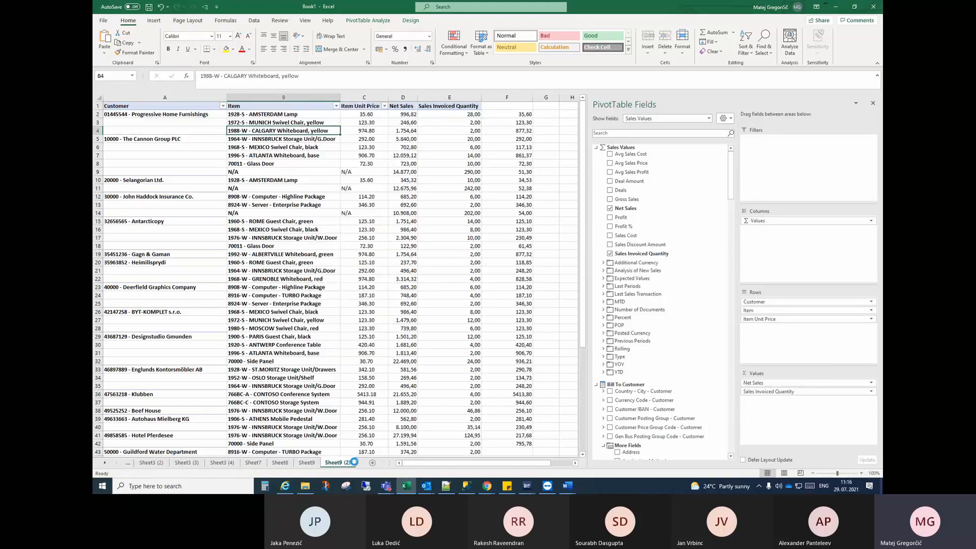
{"action": "right_click", "coordinate": [251, 132]}
{"action": "mouse_move", "coordinate": [315, 187]}
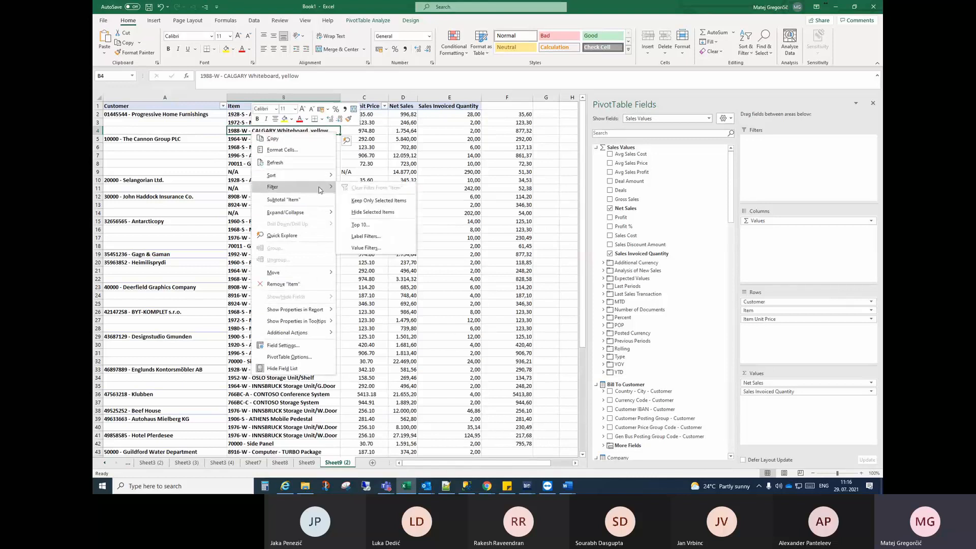
{"action": "left_click", "coordinate": [373, 202]}
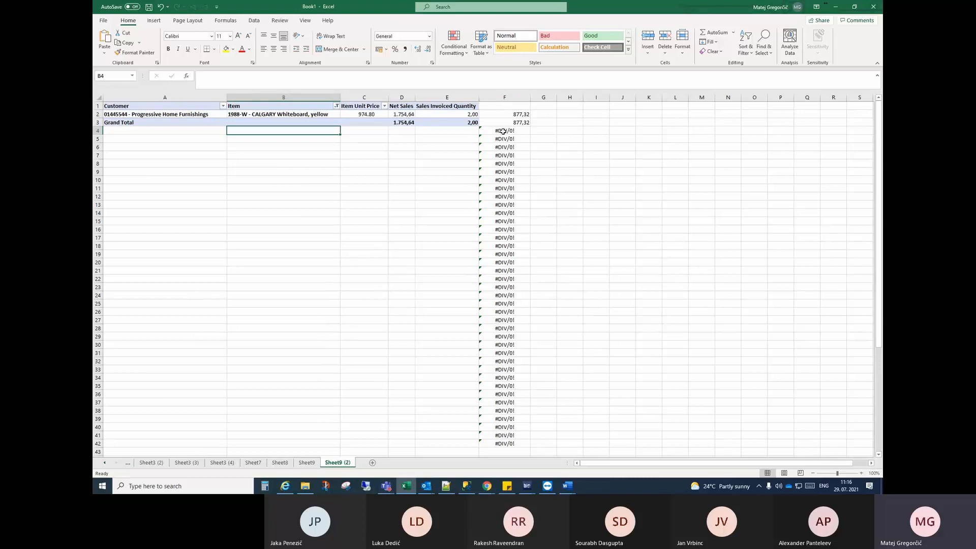
Delete the leftover division formulas in F4:F42 below the filtered pivot table
{"action": "left_click_drag", "start_coordinate": [503, 131], "coordinate": [528, 410]}
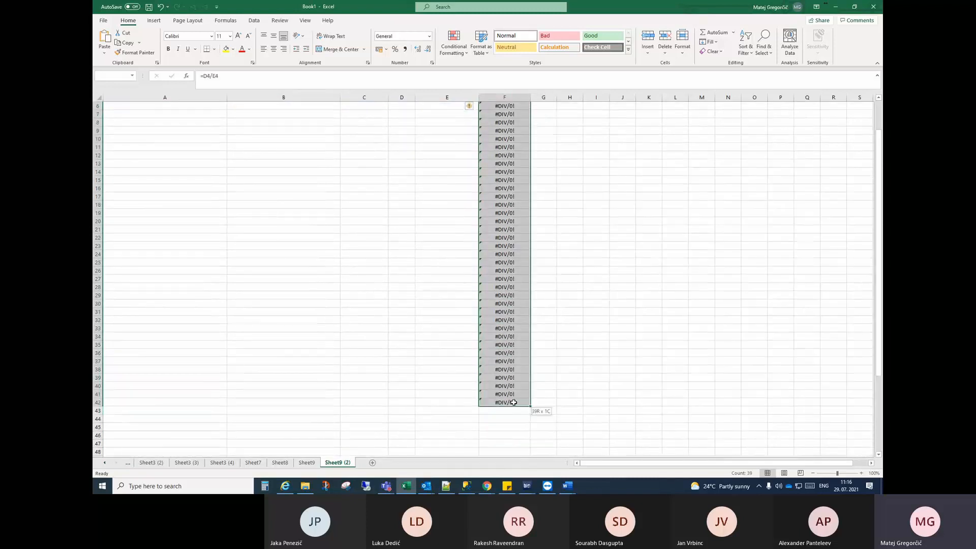
{"action": "key", "text": "Delete"}
{"action": "scroll", "coordinate": [515, 402], "scroll_direction": "up", "scroll_amount": 2}
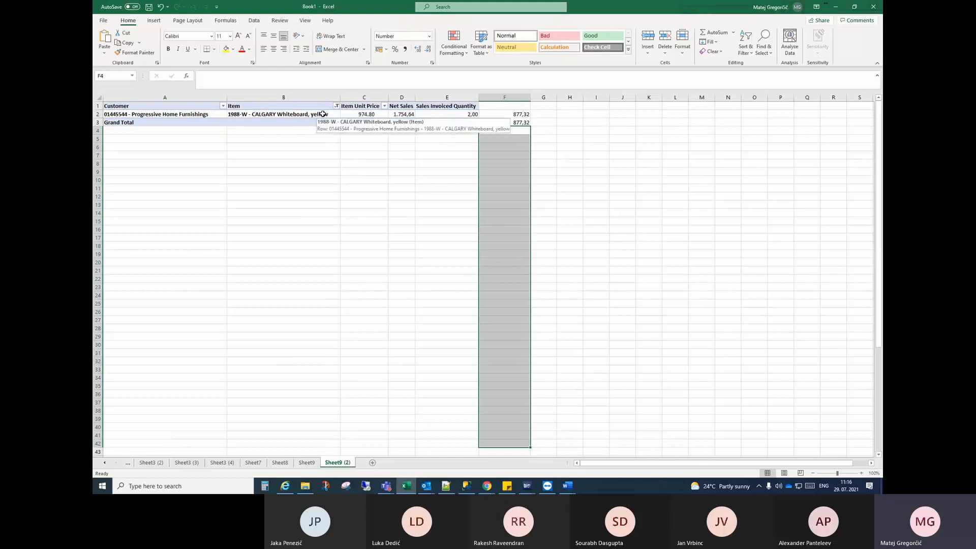
{"action": "left_click", "coordinate": [364, 114]}
{"action": "left_click_drag", "start_coordinate": [731, 208], "coordinate": [782, 329]}
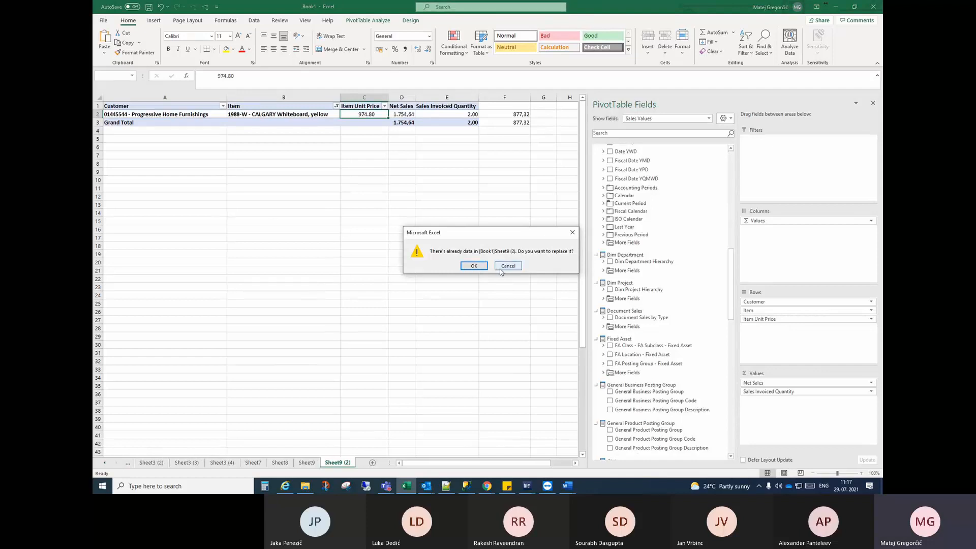
{"action": "left_click", "coordinate": [508, 266]}
Insert four blank columns before column F, between the pivot table and the calculated price
{"action": "left_click_drag", "start_coordinate": [517, 115], "coordinate": [518, 127]}
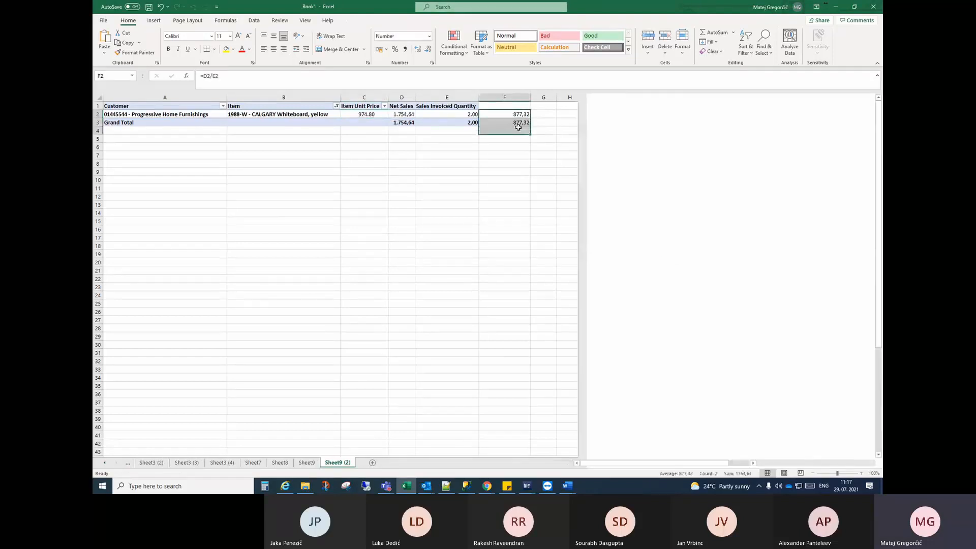
{"action": "left_click", "coordinate": [518, 115]}
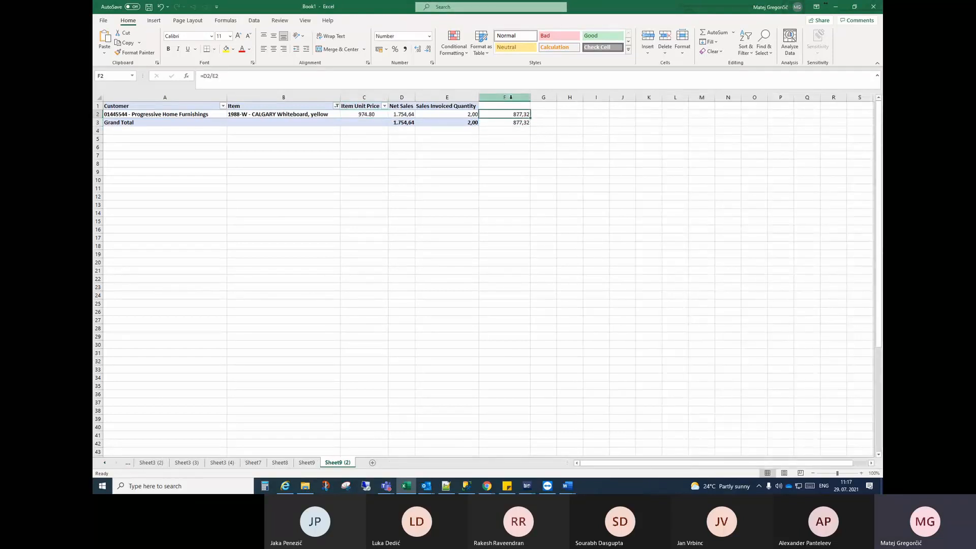
{"action": "right_click", "coordinate": [511, 97]}
{"action": "left_click", "coordinate": [536, 165]}
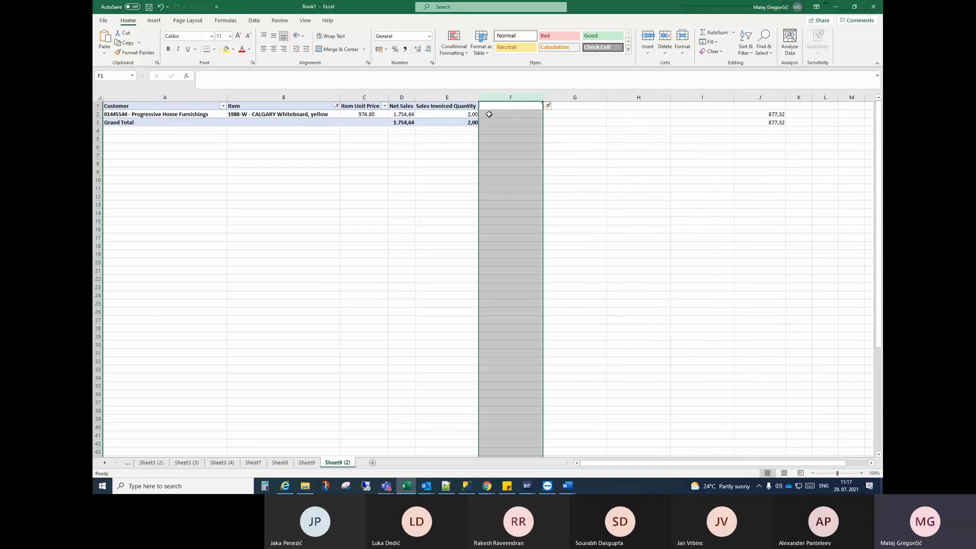
Add Document Sales by Type to the pivot rows after Item Unit Price and expand Sales Invoice down to Document No
{"action": "left_click", "coordinate": [472, 115]}
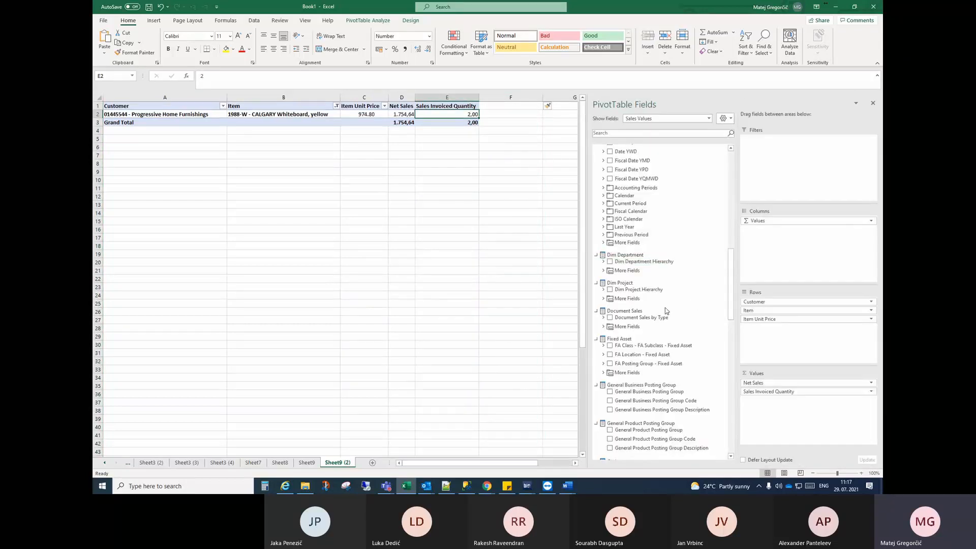
{"action": "left_click_drag", "start_coordinate": [641, 317], "coordinate": [786, 328]}
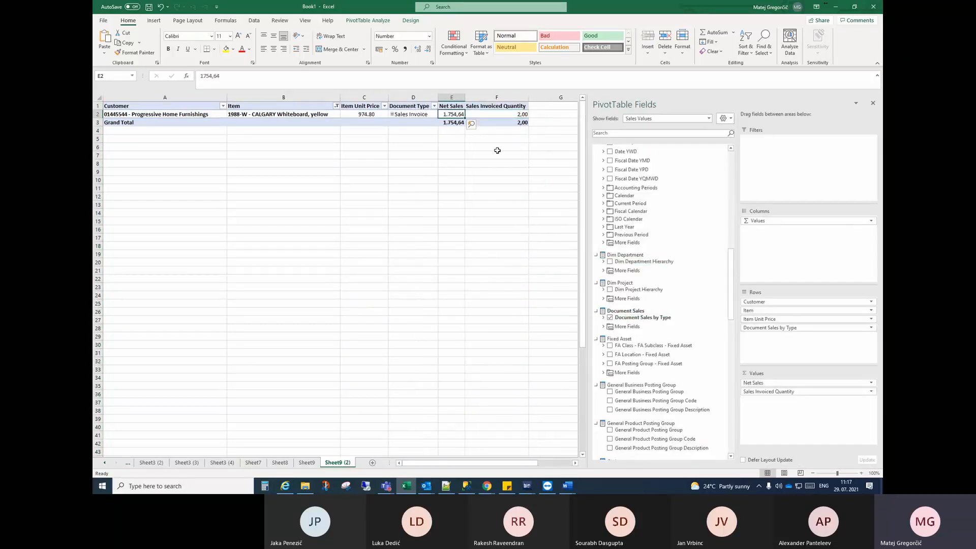
{"action": "left_click", "coordinate": [392, 114]}
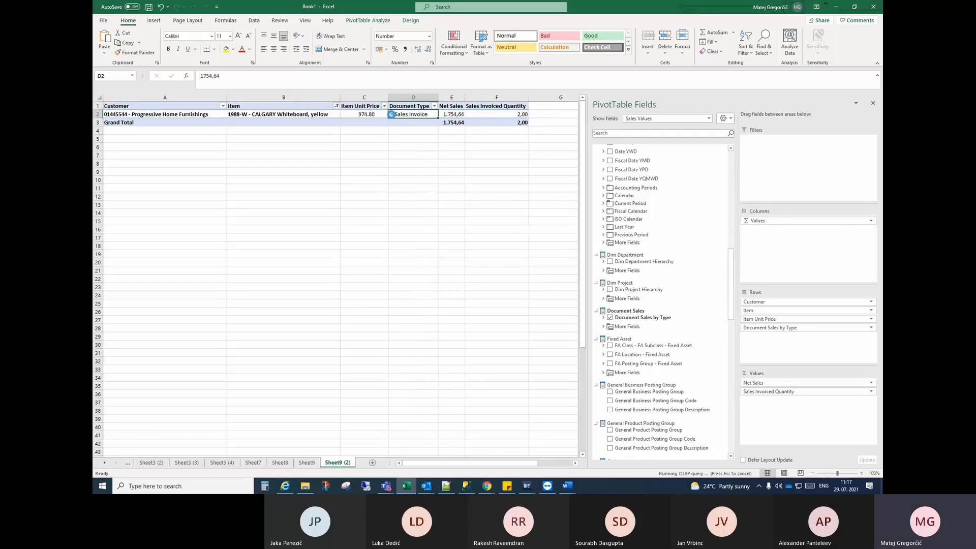
{"action": "left_click", "coordinate": [874, 105]}
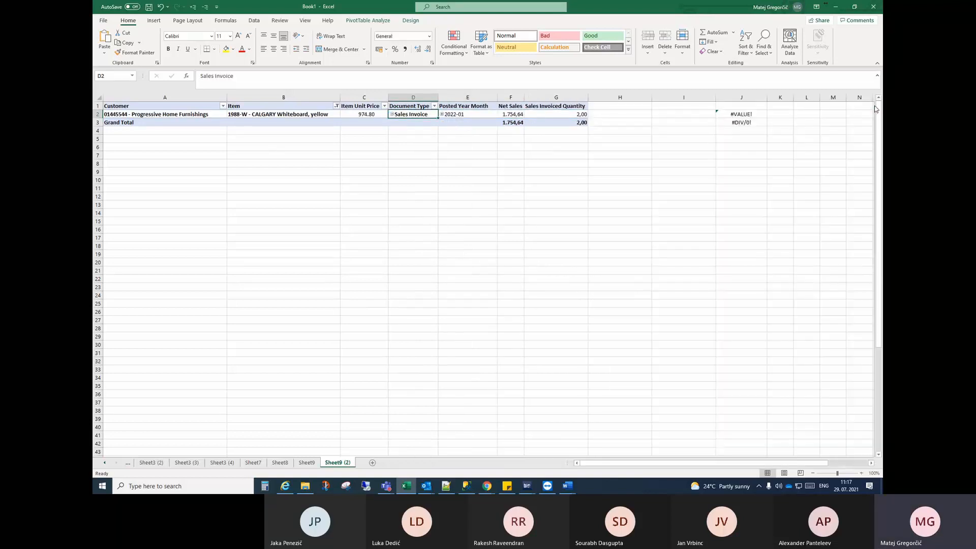
{"action": "left_click", "coordinate": [442, 116]}
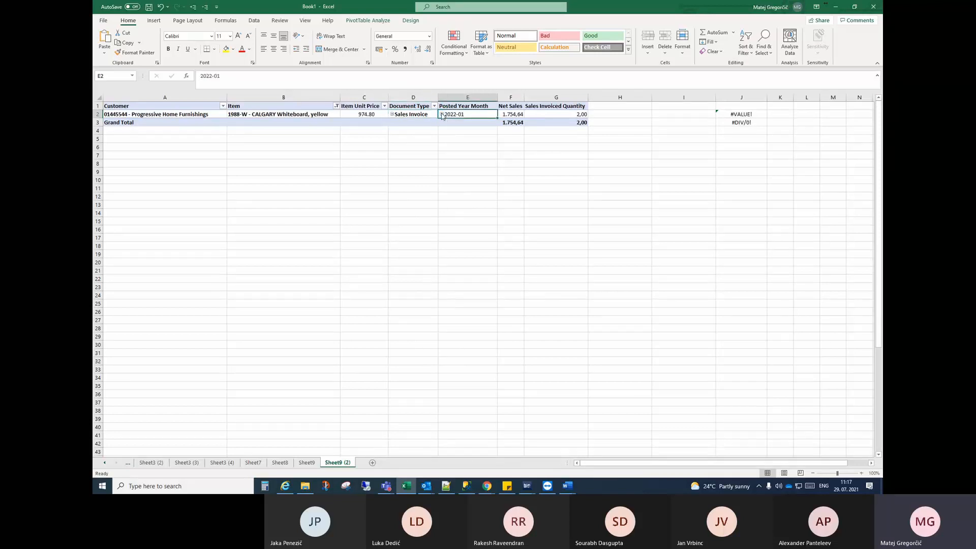
{"action": "left_click", "coordinate": [442, 115]}
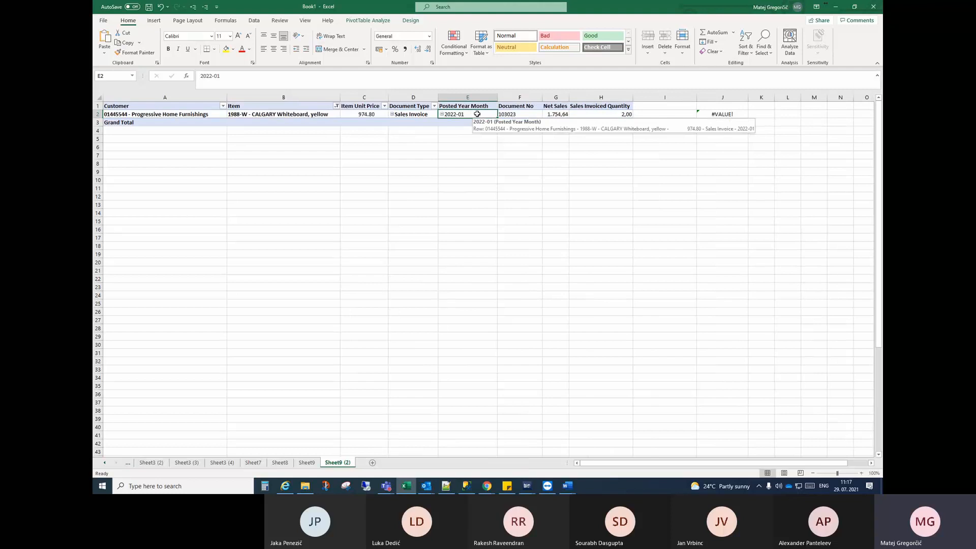
{"action": "left_click", "coordinate": [523, 114]}
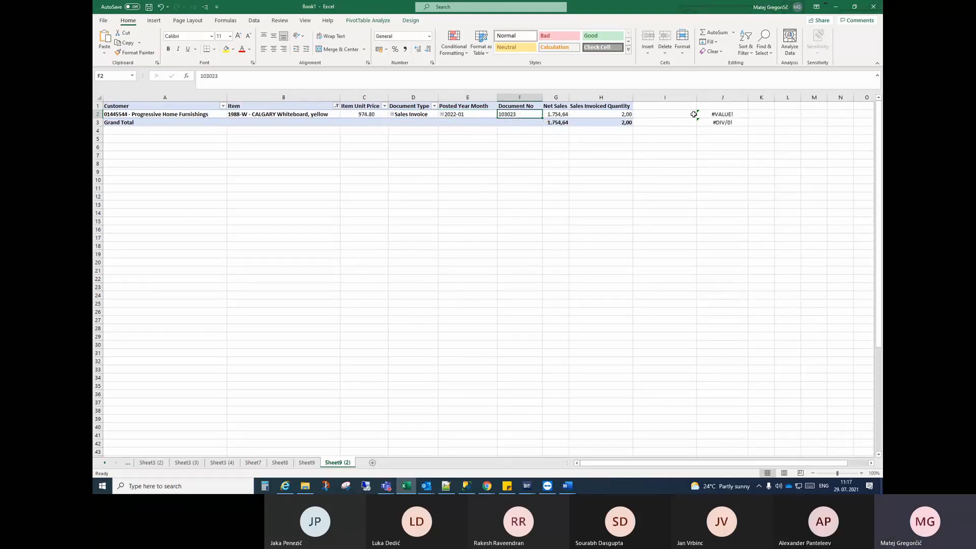
Change the formula in J2 to =G2/H2 and clear the formula in J3
{"action": "left_click", "coordinate": [719, 114]}
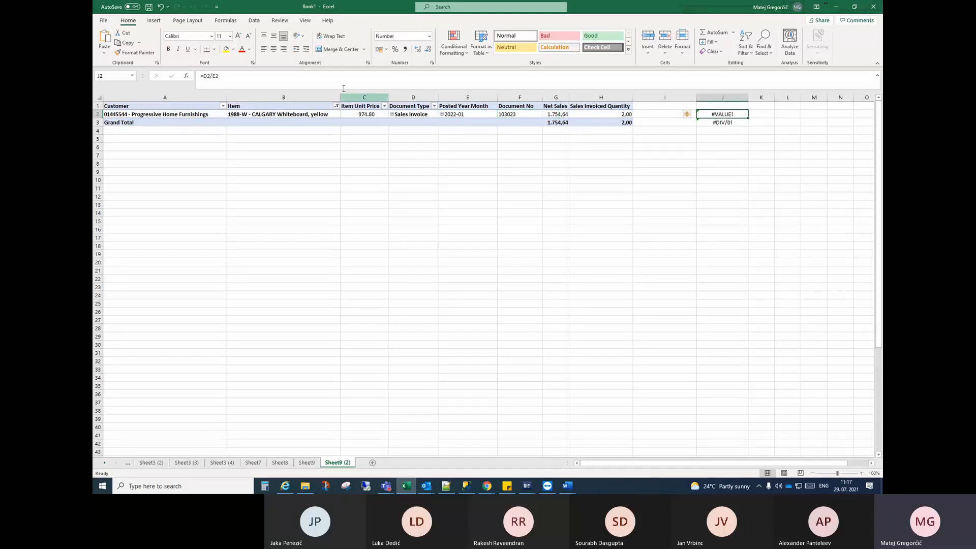
{"action": "left_click", "coordinate": [208, 76]}
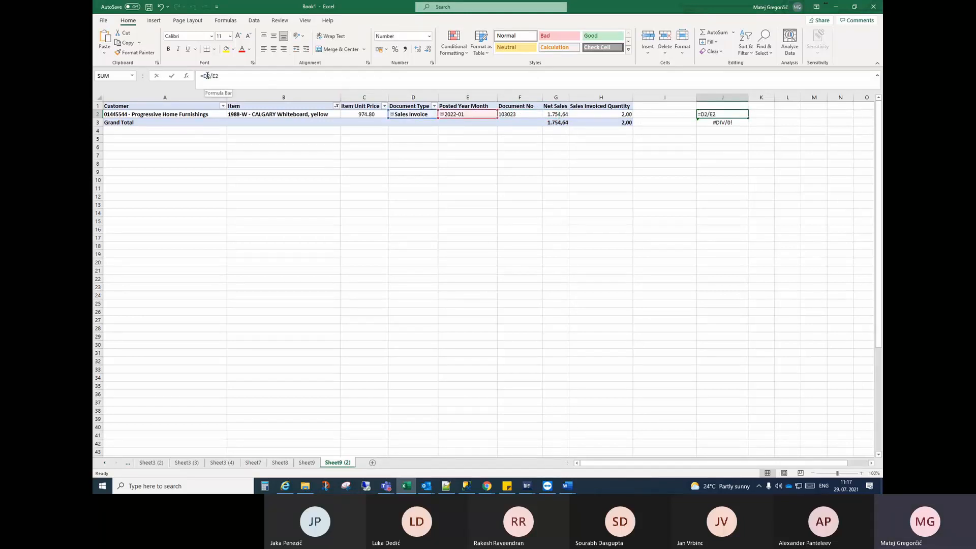
{"action": "key", "text": "BackSpace"}
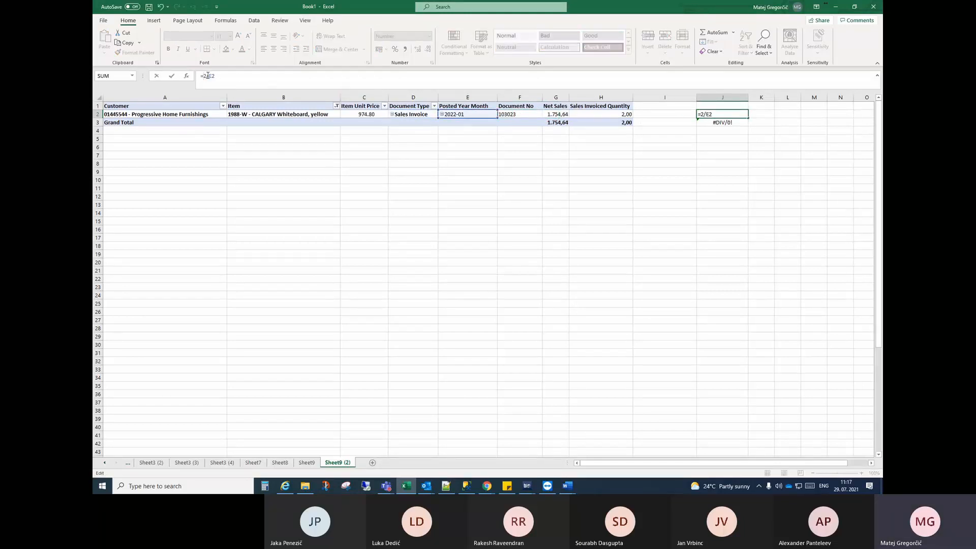
{"action": "type", "text": "G"}
{"action": "left_click", "coordinate": [209, 75]}
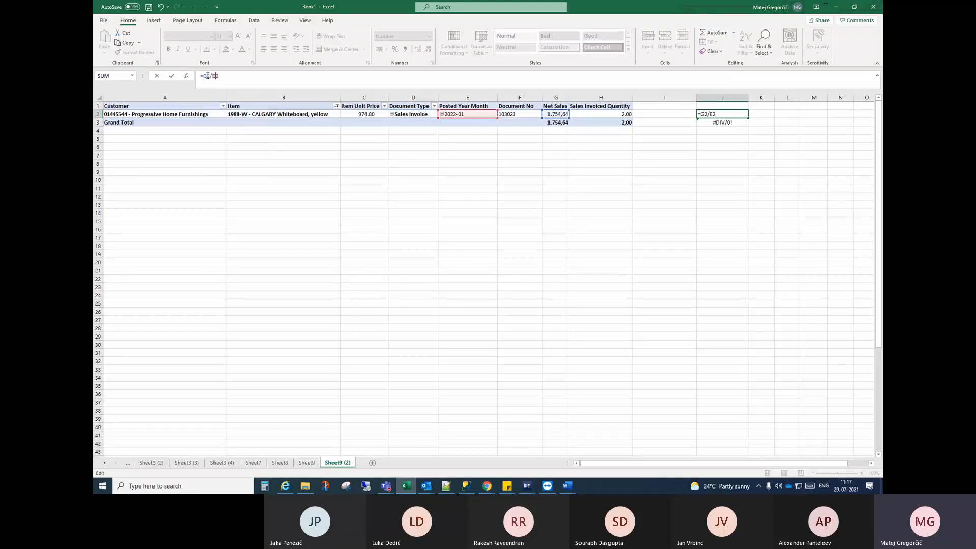
{"action": "key", "text": "BackSpace"}
{"action": "type", "text": "H"}
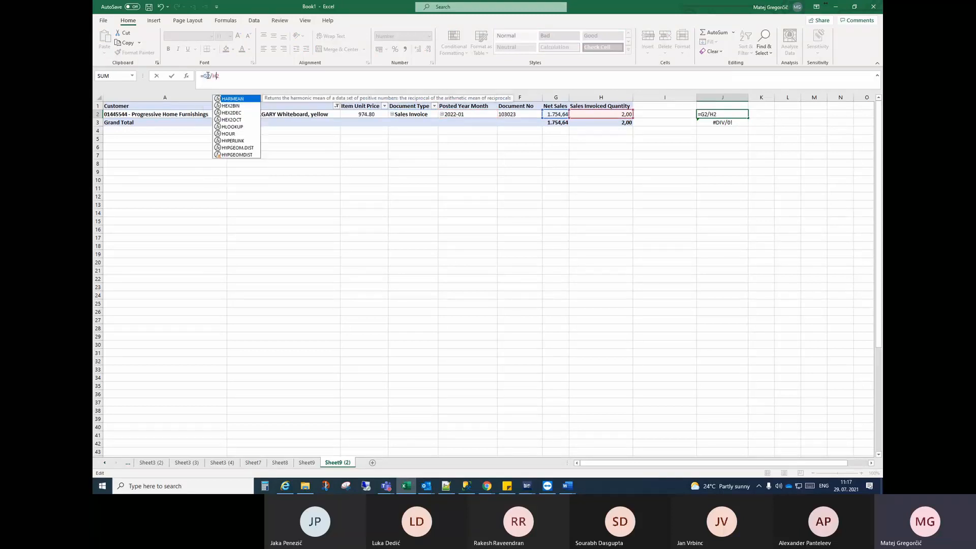
{"action": "key", "text": "Return"}
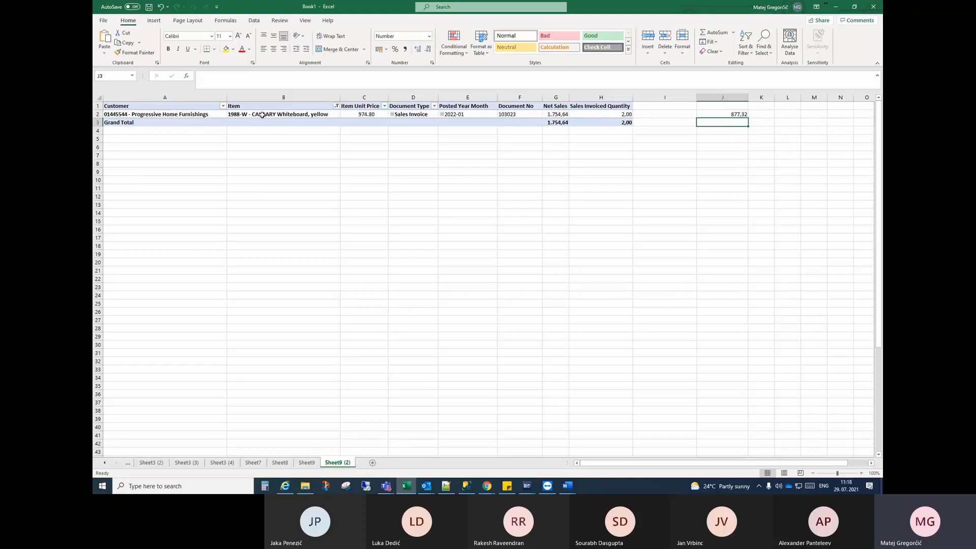
Clear the filter from the pivot table's Item field
{"action": "right_click", "coordinate": [147, 115]}
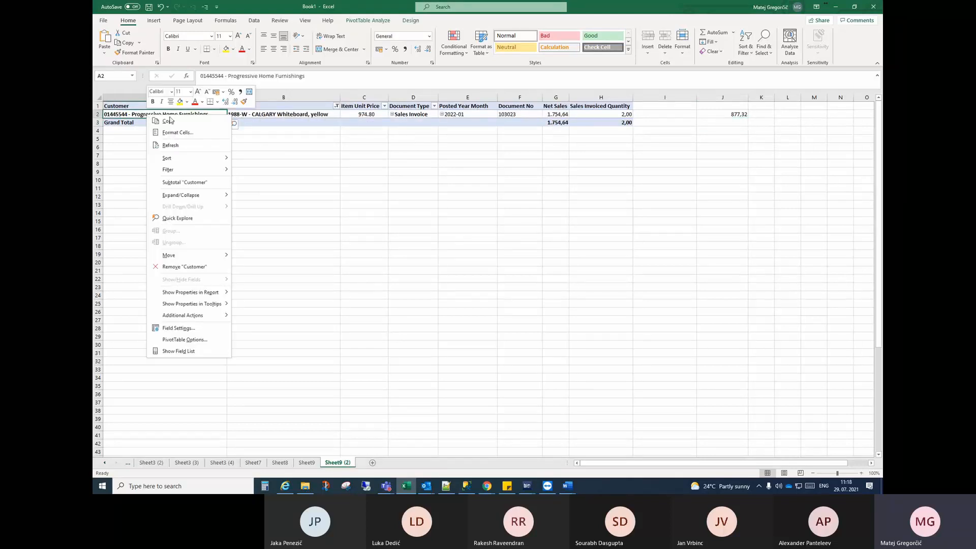
{"action": "mouse_move", "coordinate": [200, 172]}
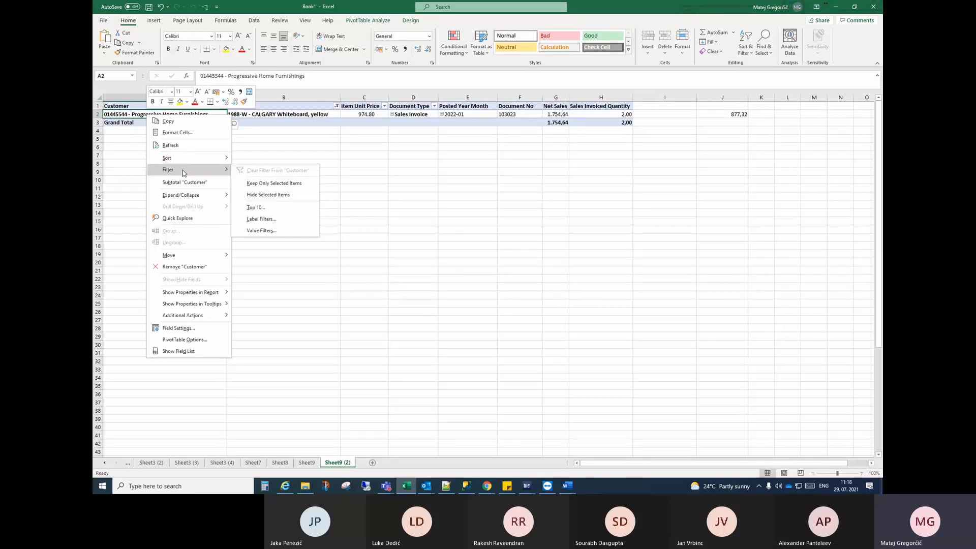
{"action": "right_click", "coordinate": [277, 115]}
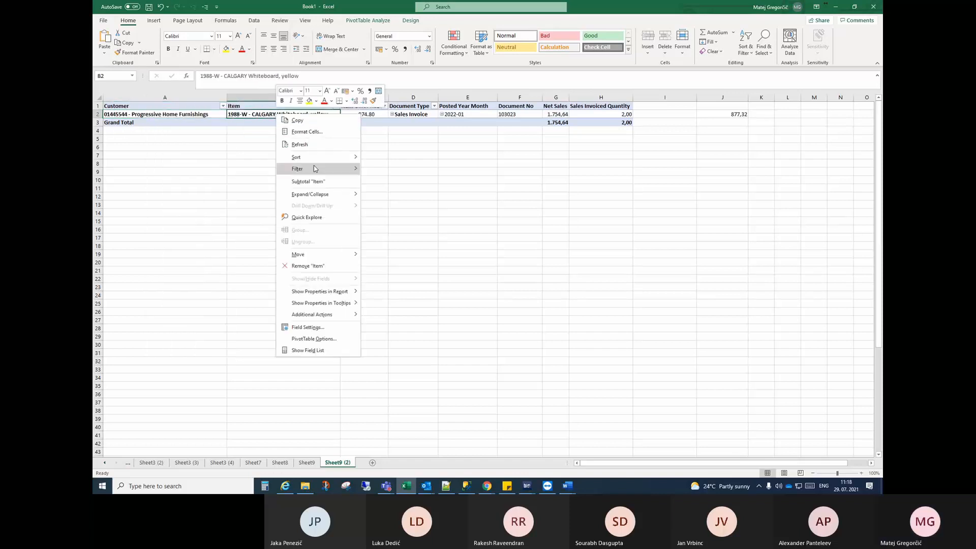
{"action": "mouse_move", "coordinate": [314, 169]}
{"action": "left_click", "coordinate": [384, 170]}
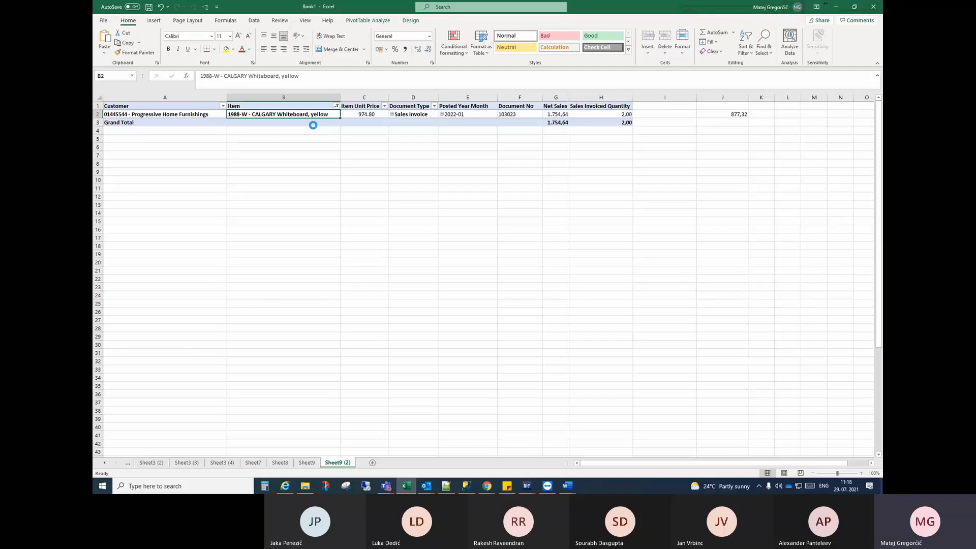
{"action": "key", "text": "ctrl+z"}
Show the pivot field list and move Item above Customer in the row fields
{"action": "right_click", "coordinate": [457, 223]}
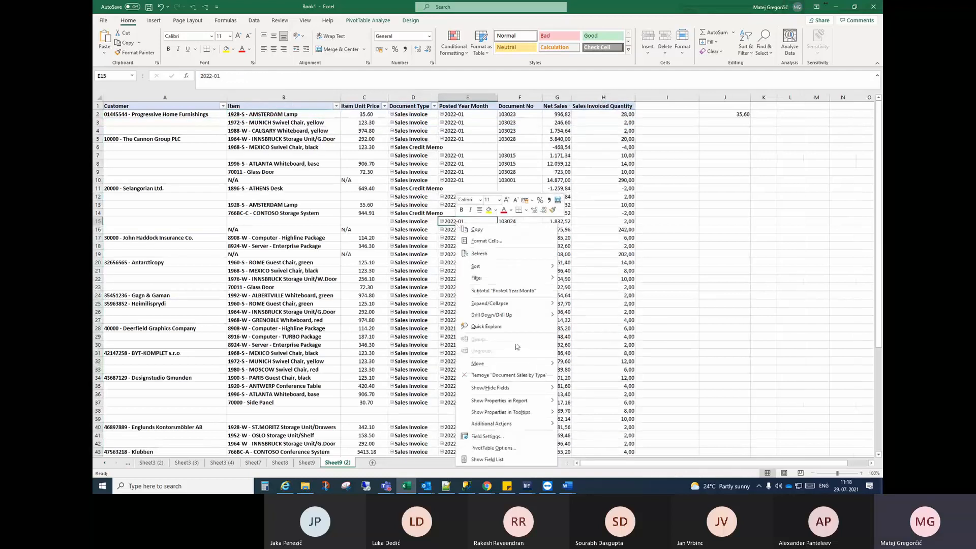
{"action": "left_click", "coordinate": [502, 457]}
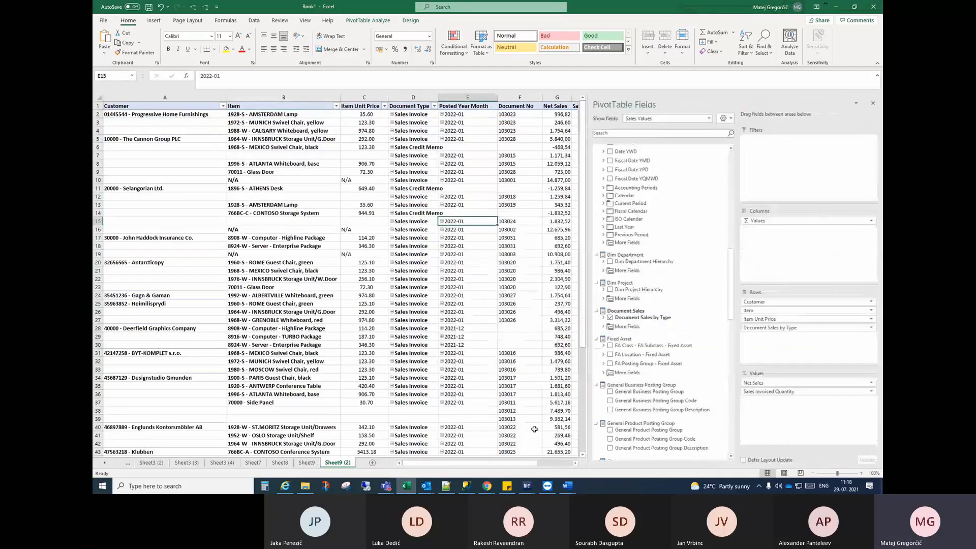
{"action": "left_click_drag", "start_coordinate": [774, 310], "coordinate": [778, 300]}
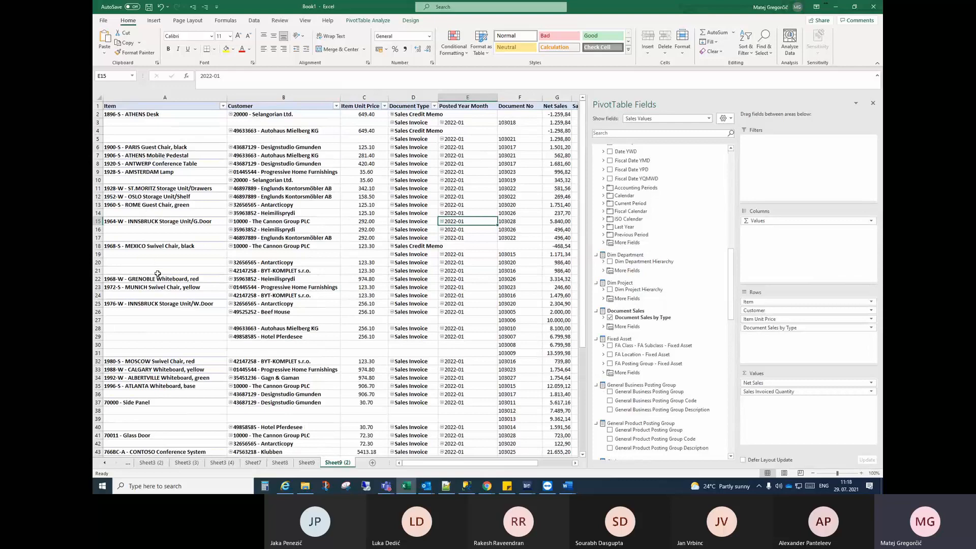
{"action": "scroll", "coordinate": [158, 274], "scroll_direction": "down", "scroll_amount": 2}
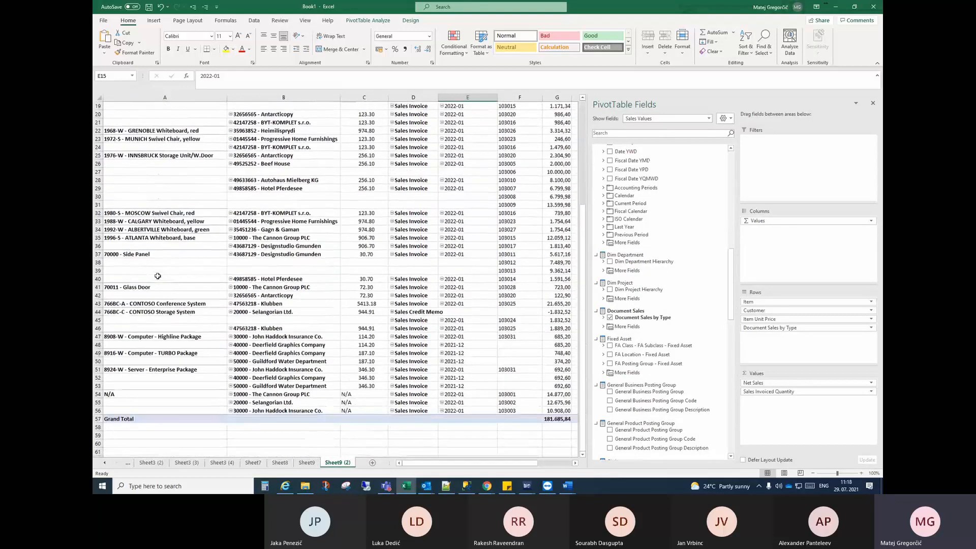
Filter the pivot table's Item field to keep only 1988-W - CALGARY Whiteboard, yellow
{"action": "scroll", "coordinate": [158, 274], "scroll_direction": "up", "scroll_amount": 2}
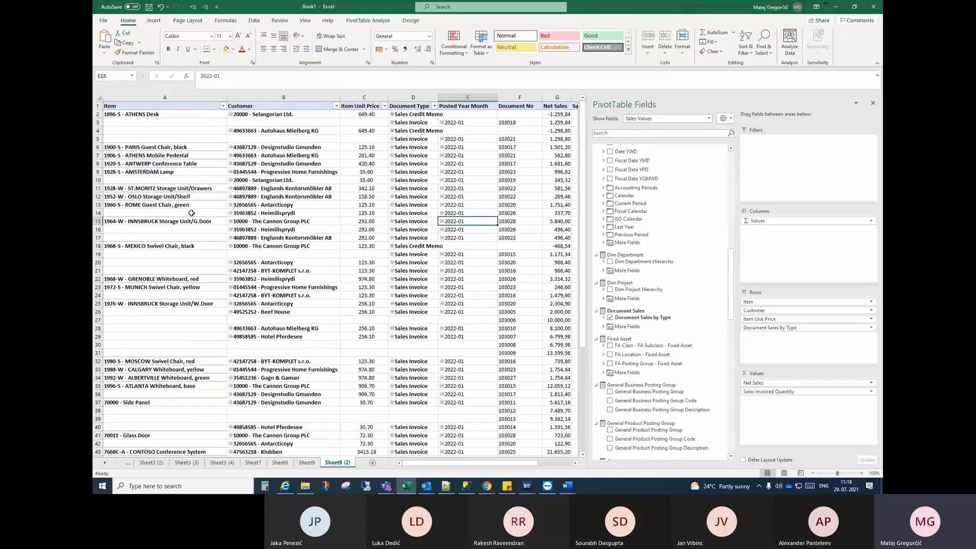
{"action": "right_click", "coordinate": [163, 371]}
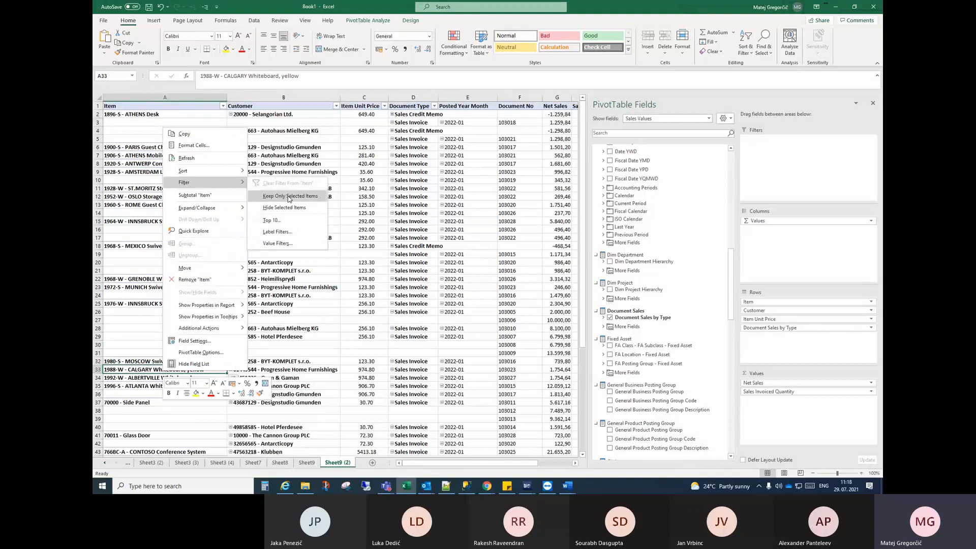
{"action": "left_click", "coordinate": [288, 197]}
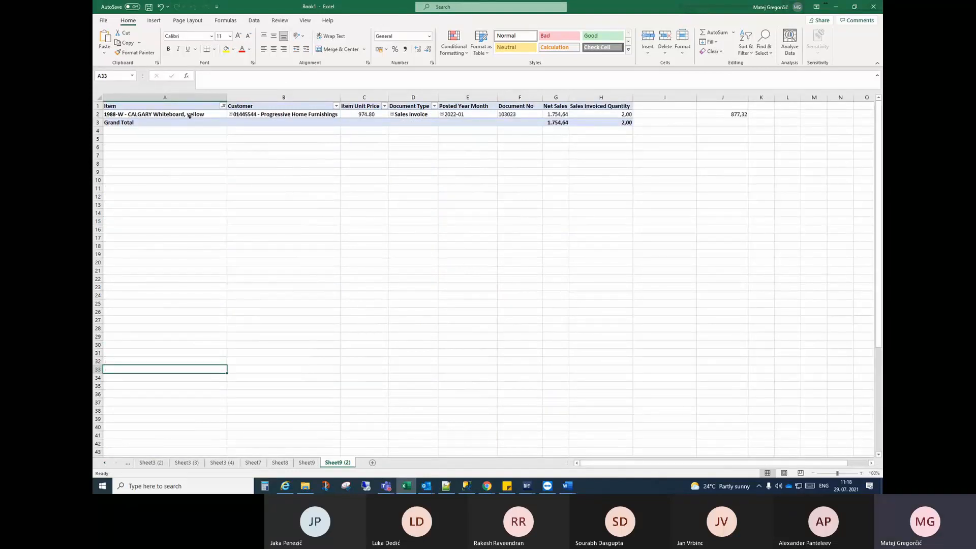
Remove the Item filter so that all items are selected again
{"action": "left_click", "coordinate": [224, 106]}
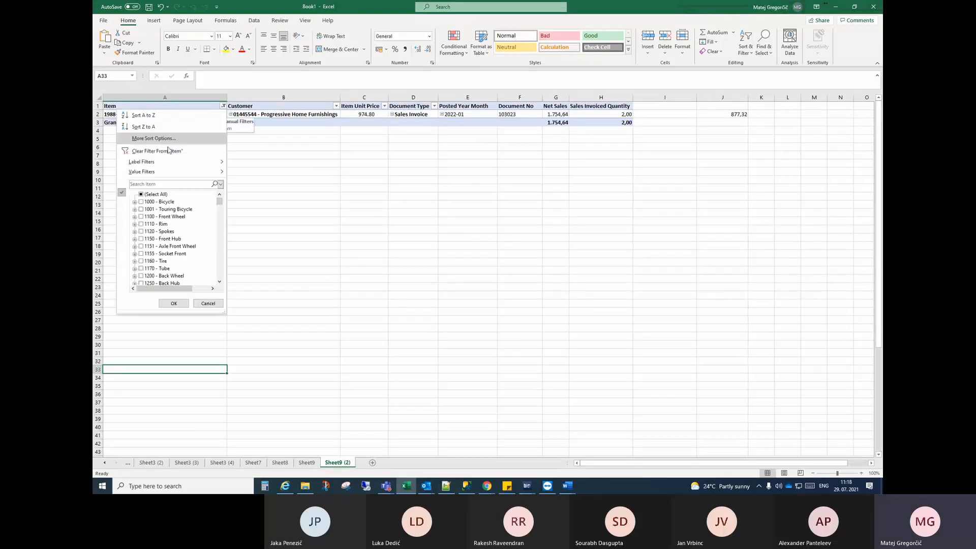
{"action": "left_click", "coordinate": [155, 195]}
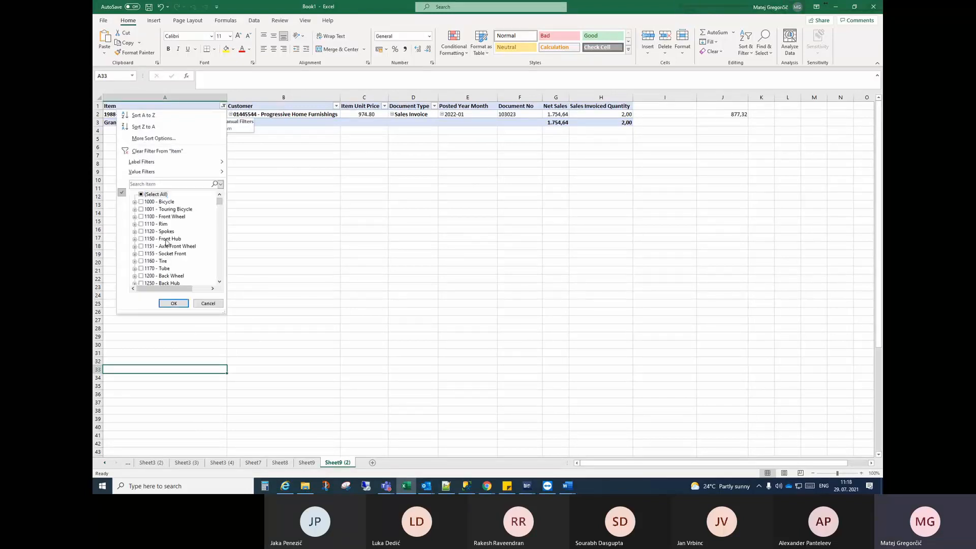
{"action": "left_click", "coordinate": [173, 303]}
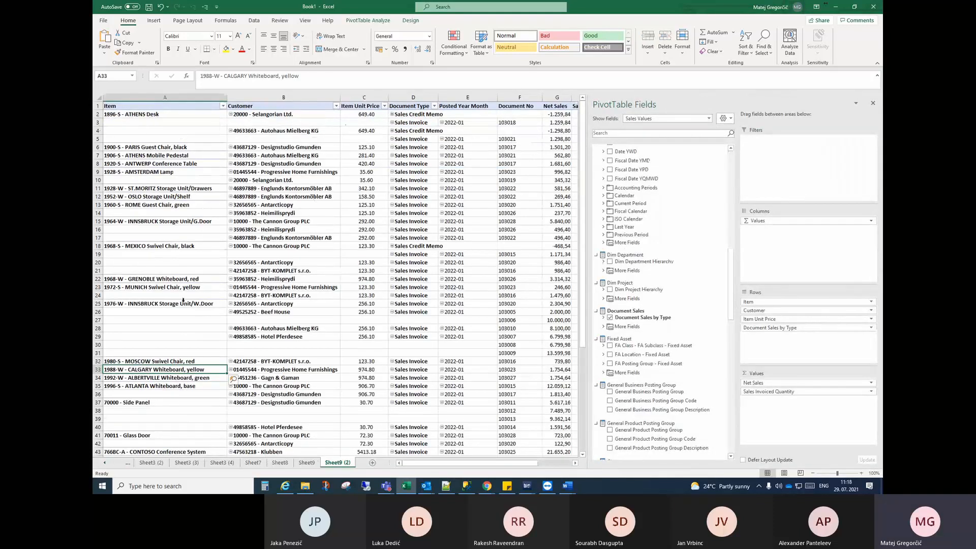
Filter the pivot table's Item field to keep only 1976-W - INNSBRUCK Storage Unit/W.Door
{"action": "right_click", "coordinate": [183, 303]}
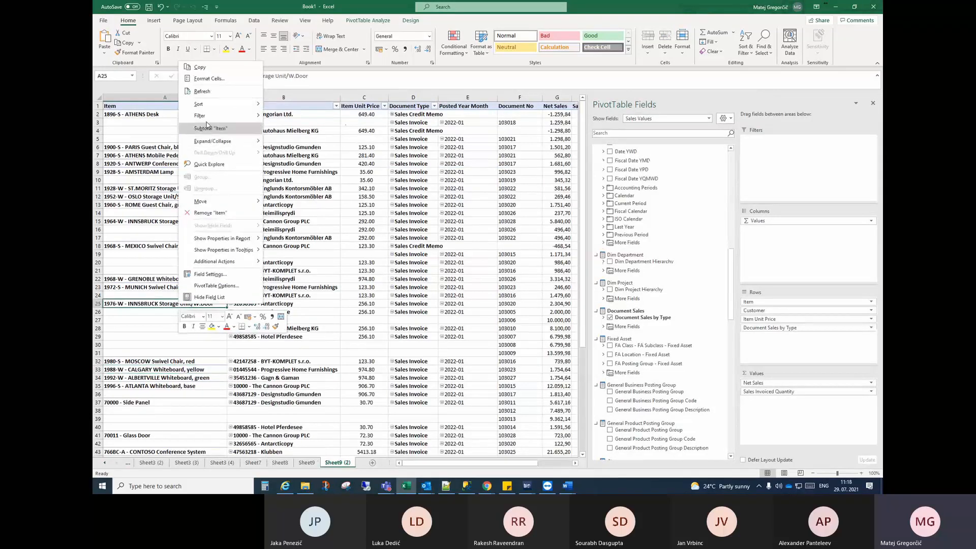
{"action": "mouse_move", "coordinate": [207, 120]}
{"action": "left_click", "coordinate": [308, 130]}
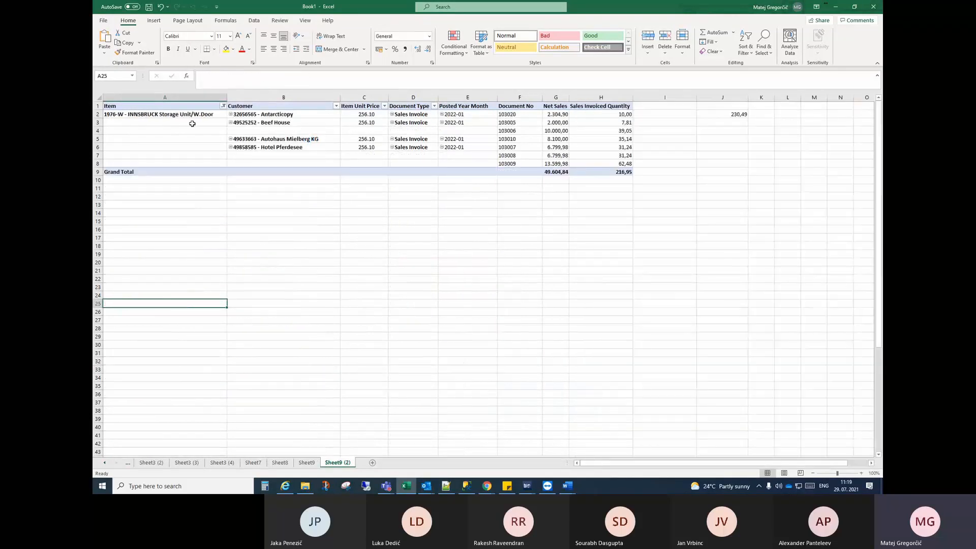
Hide the pivot field list and fill the J2 price formula down to J9
{"action": "left_click", "coordinate": [300, 118]}
{"action": "left_click", "coordinate": [500, 172]}
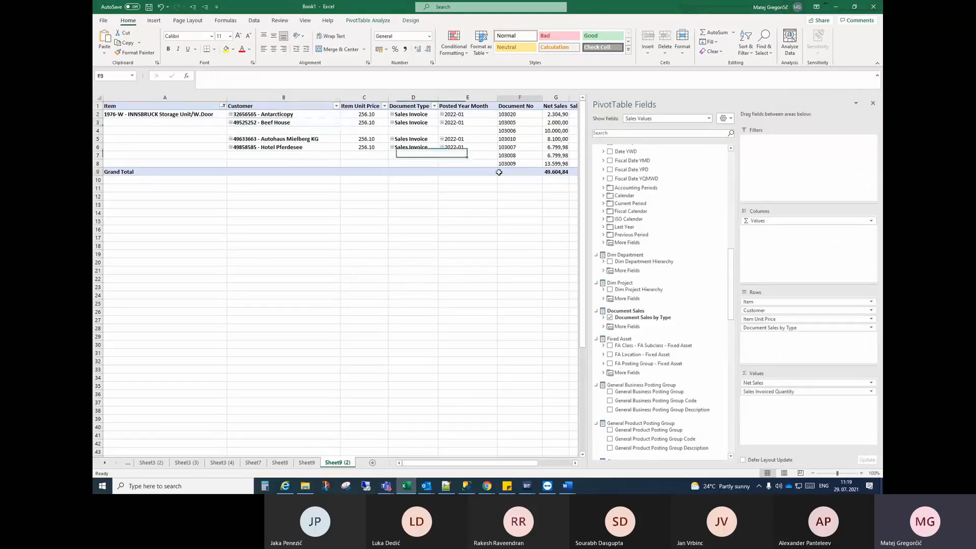
{"action": "left_click", "coordinate": [875, 104]}
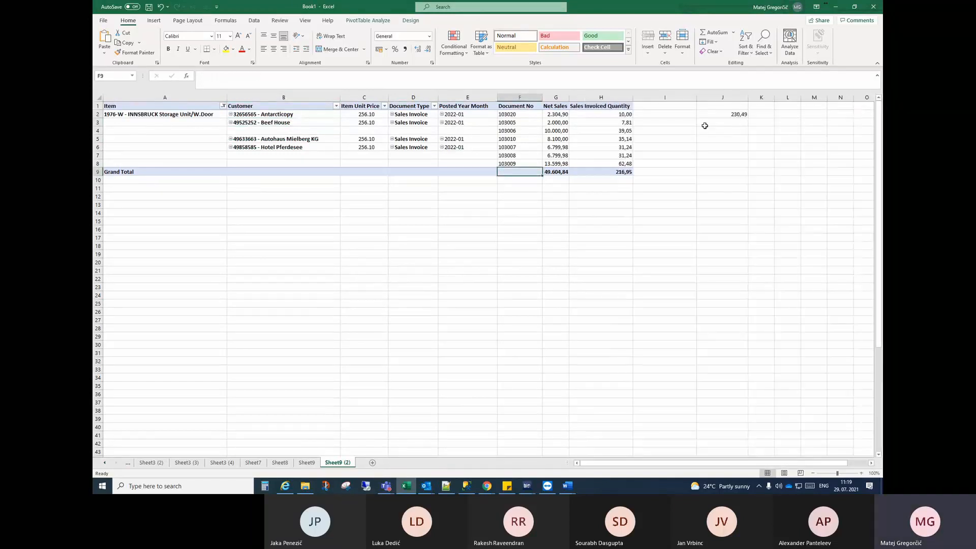
{"action": "left_click", "coordinate": [737, 116]}
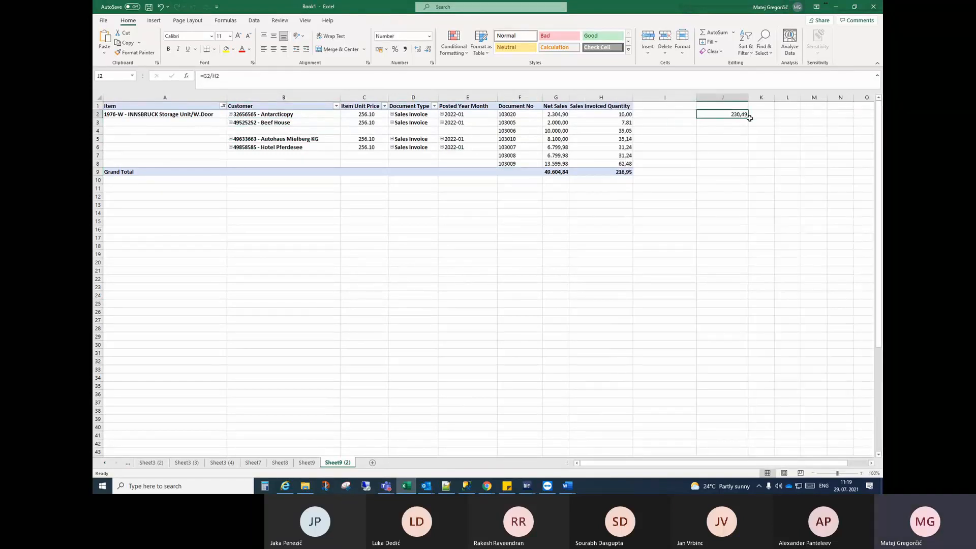
{"action": "left_click_drag", "start_coordinate": [749, 118], "coordinate": [746, 178]}
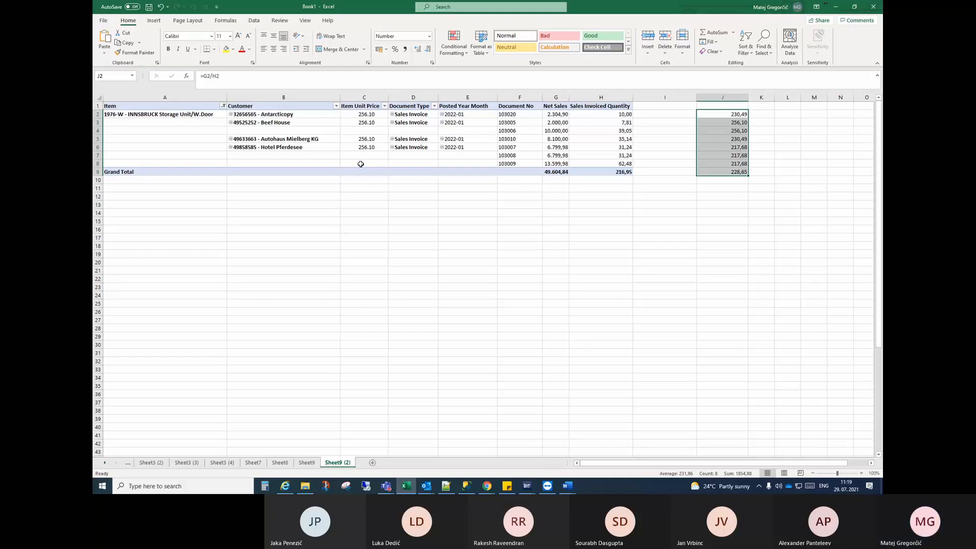
Compare Item Unit Price, Net Sales, Sales Invoiced Quantity and the calculated price in J2 for customer Antarcticopy
{"action": "mouse_move", "coordinate": [361, 164]}
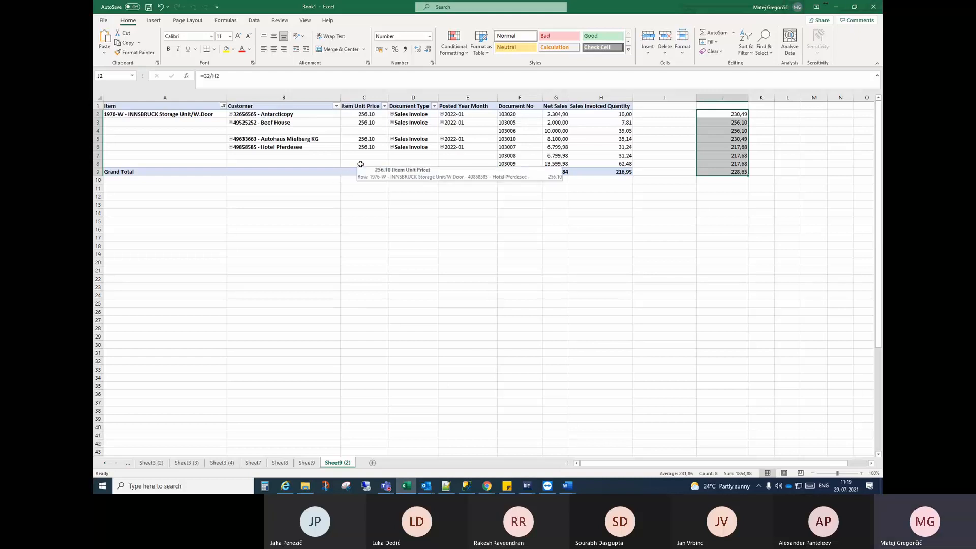
{"action": "left_click", "coordinate": [364, 115]}
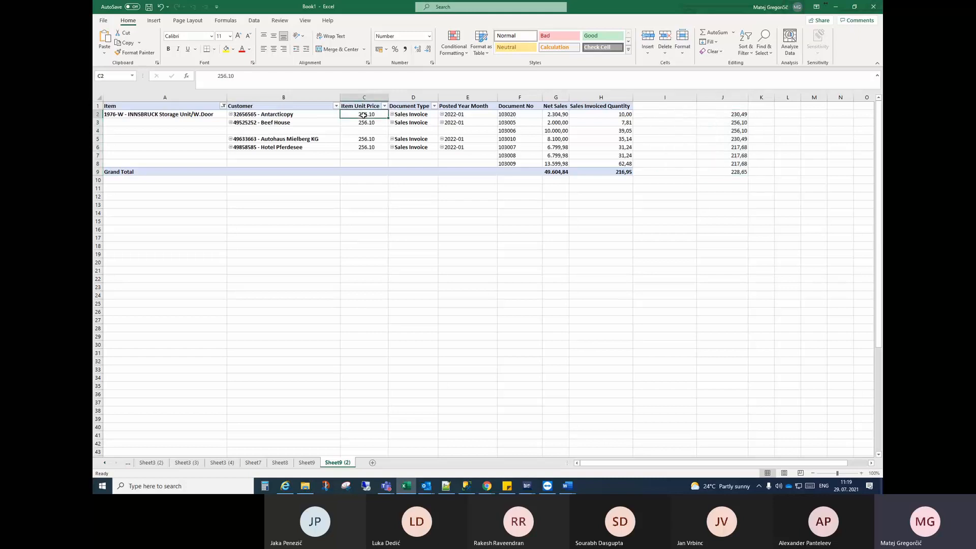
{"action": "mouse_move", "coordinate": [363, 115]}
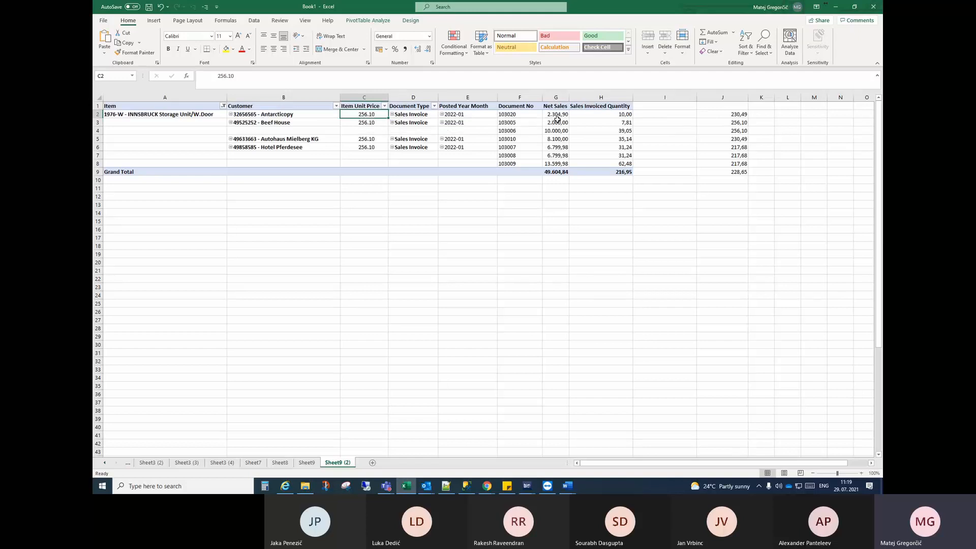
{"action": "left_click", "coordinate": [557, 118]}
{"action": "left_click", "coordinate": [623, 118]}
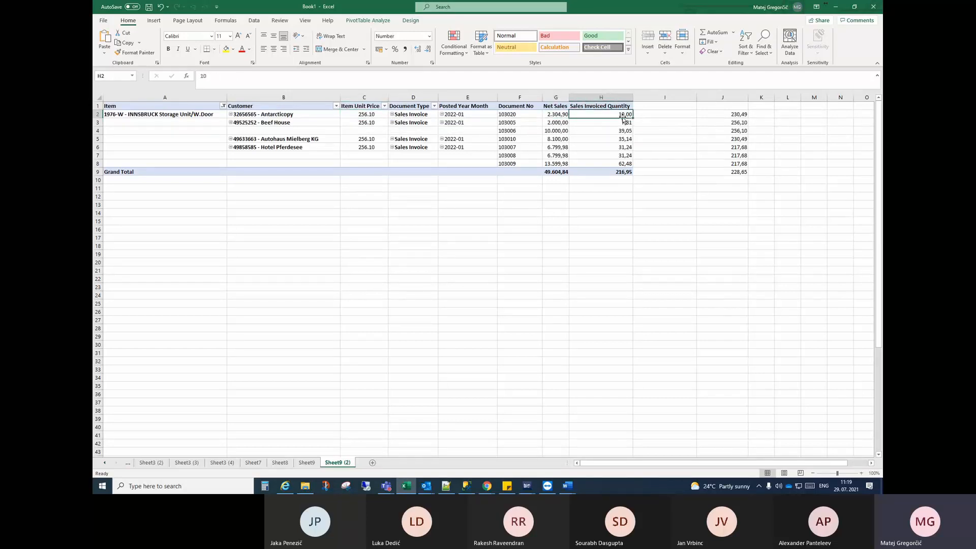
{"action": "left_click", "coordinate": [288, 118]}
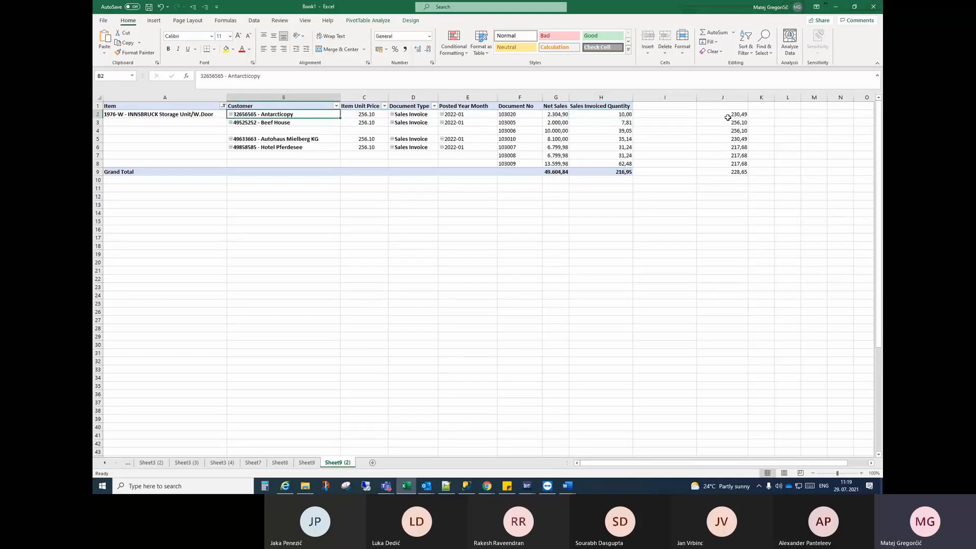
{"action": "left_click", "coordinate": [734, 115]}
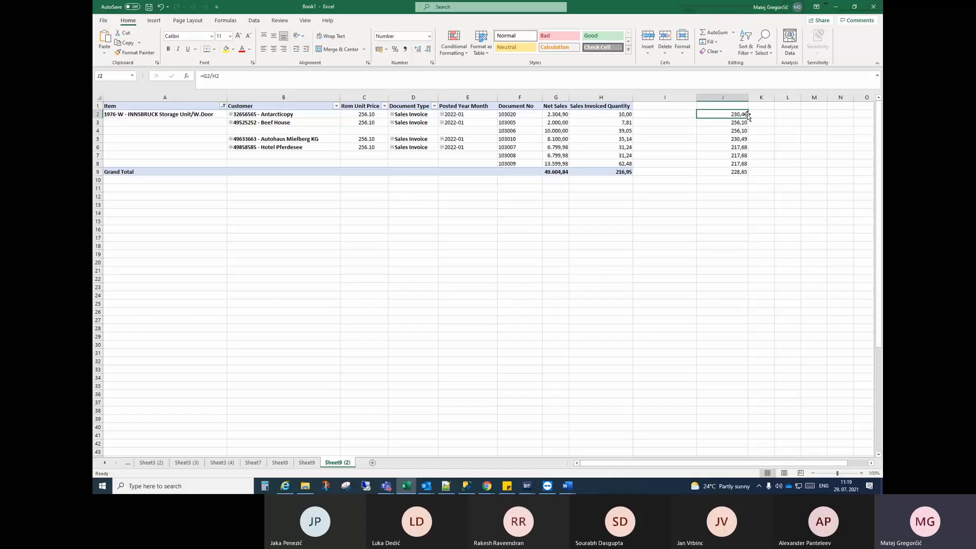
Examine the calculated prices in column J for Beef House, Autohaus Mielberg KG and Hotel Pferdesee, checking their documents and quantities
{"action": "left_click", "coordinate": [296, 124]}
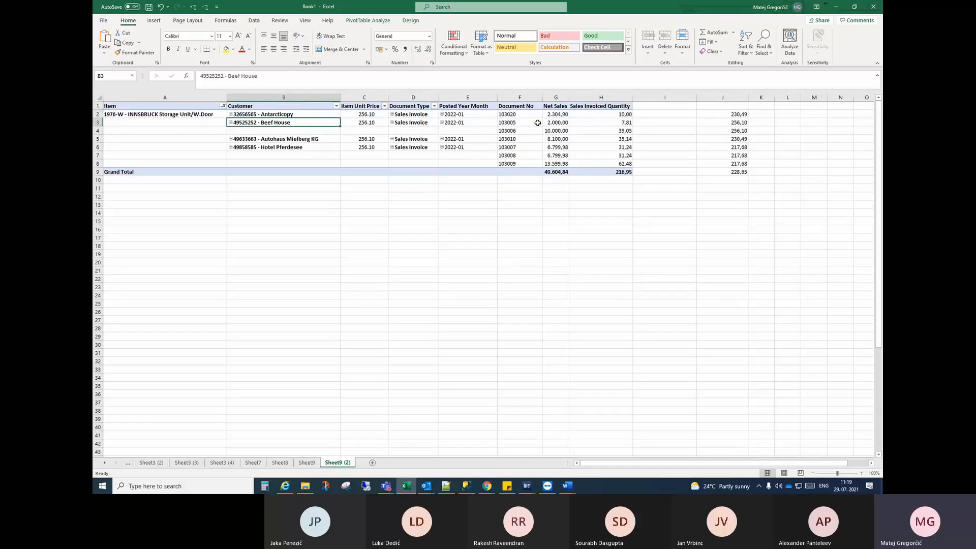
{"action": "left_click_drag", "start_coordinate": [532, 122], "coordinate": [529, 131]}
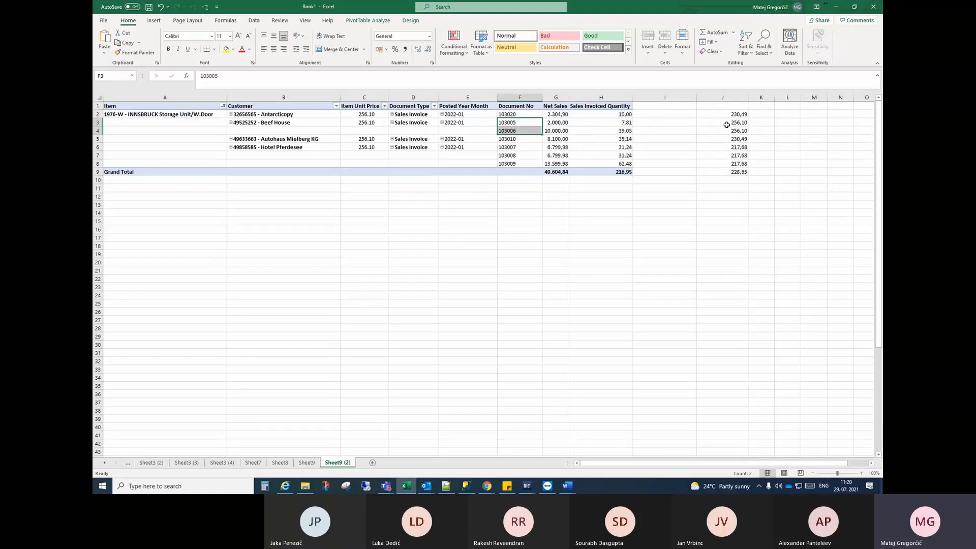
{"action": "left_click_drag", "start_coordinate": [727, 124], "coordinate": [726, 130]}
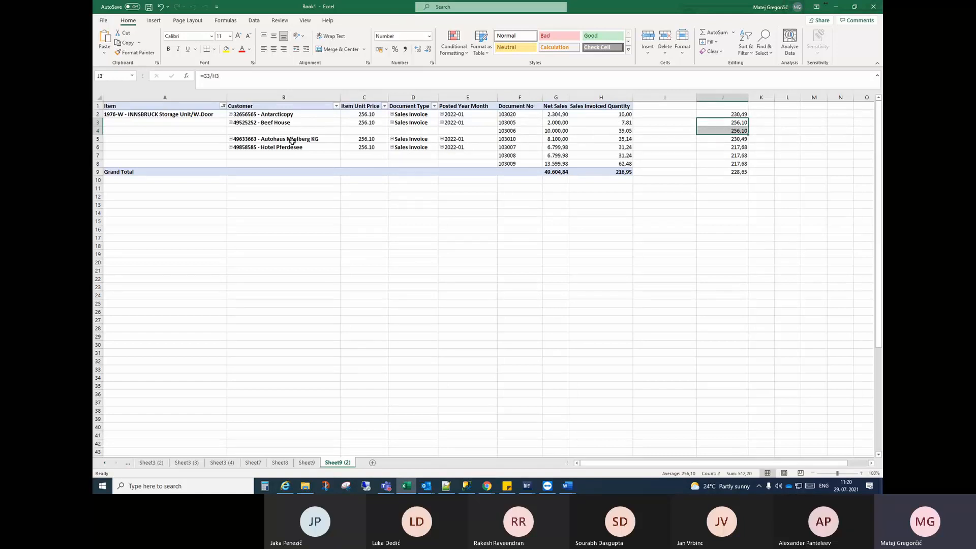
{"action": "left_click", "coordinate": [597, 138]}
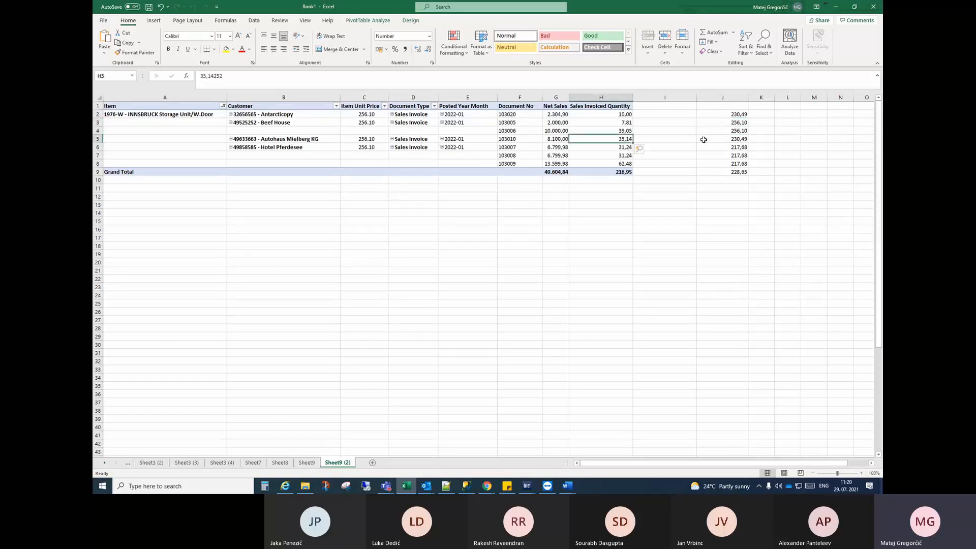
{"action": "left_click", "coordinate": [727, 139]}
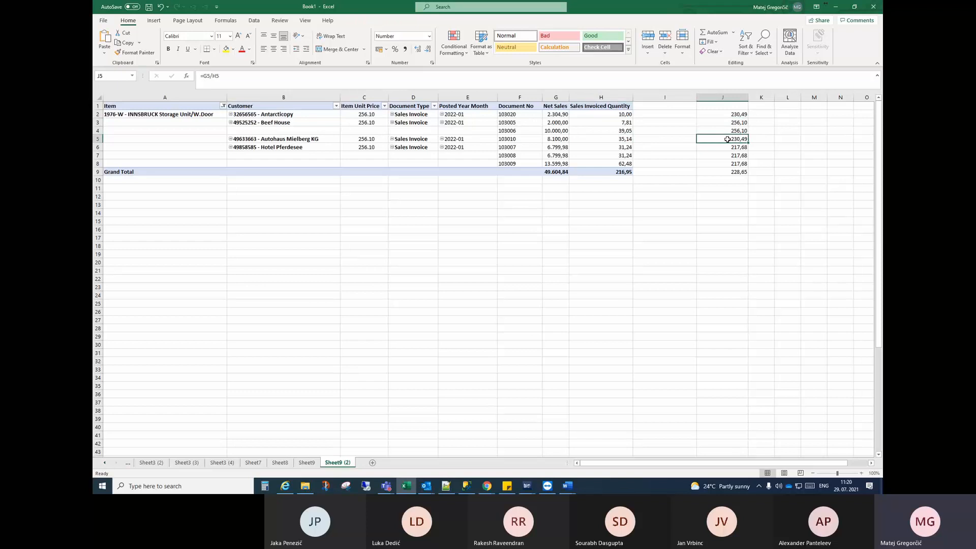
{"action": "left_click", "coordinate": [312, 147]}
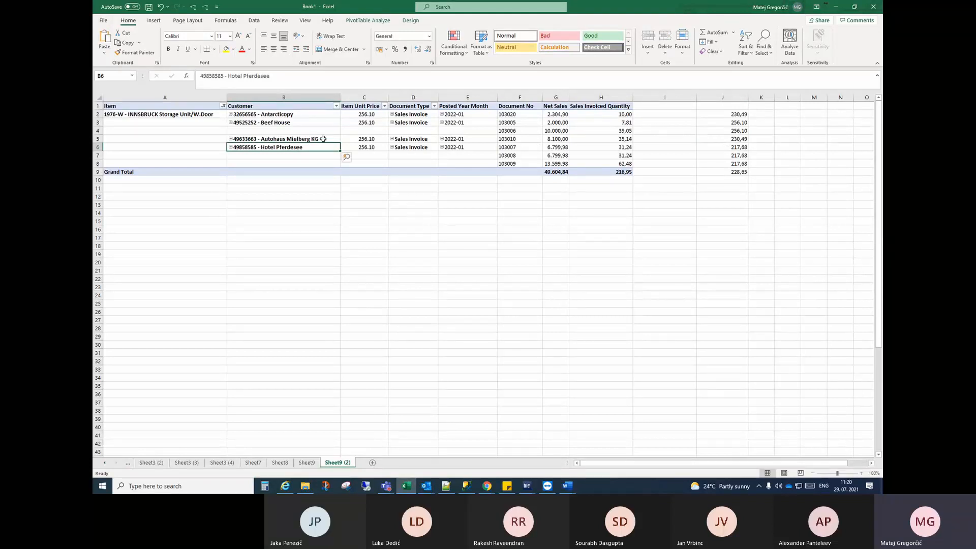
{"action": "left_click_drag", "start_coordinate": [720, 150], "coordinate": [718, 161]}
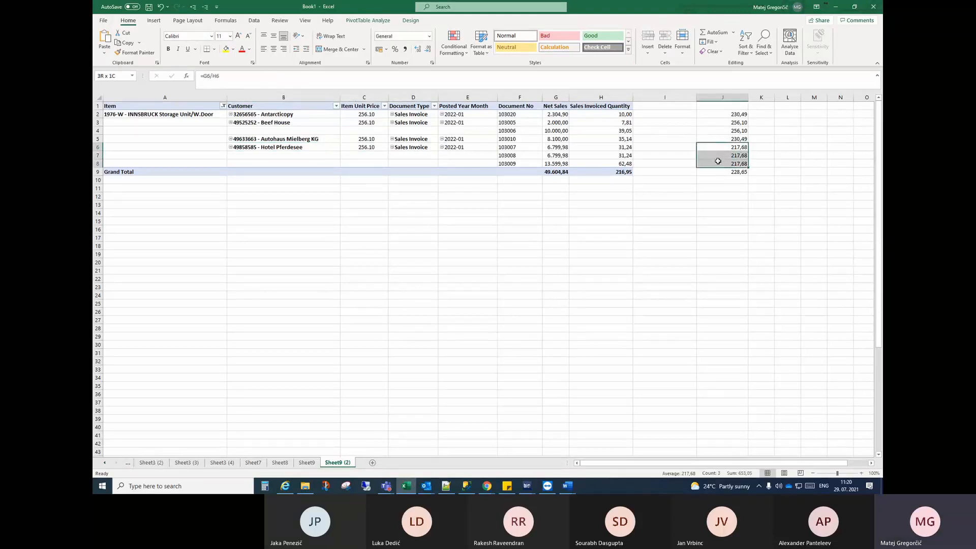
Compare the calculated prices in J2:J8 with Item Unit Price, focusing on Hotel Pferdesee's documents in J6:J8
{"action": "left_click", "coordinate": [715, 117]}
{"action": "left_click_drag", "start_coordinate": [715, 117], "coordinate": [710, 160]}
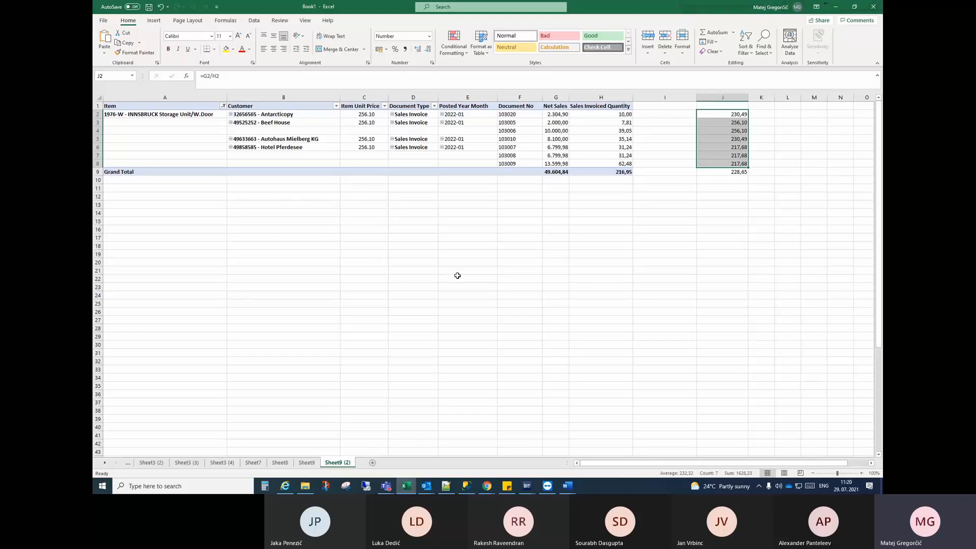
{"action": "left_click", "coordinate": [368, 116]}
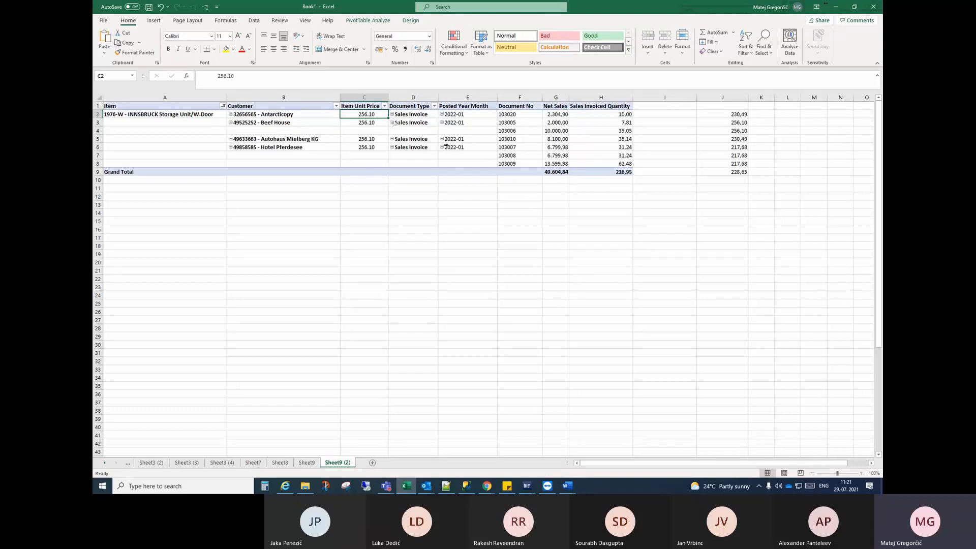
{"action": "left_click", "coordinate": [365, 147]}
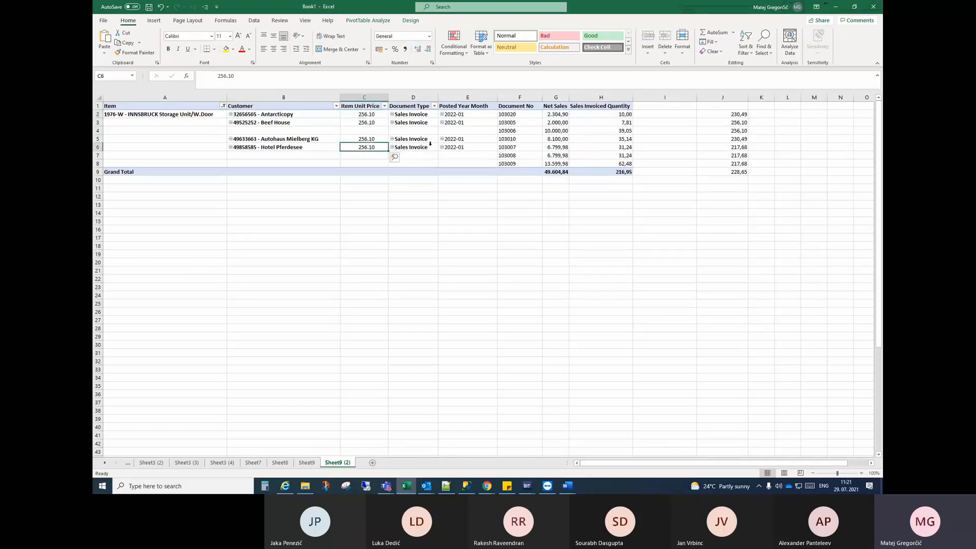
{"action": "left_click", "coordinate": [297, 147]}
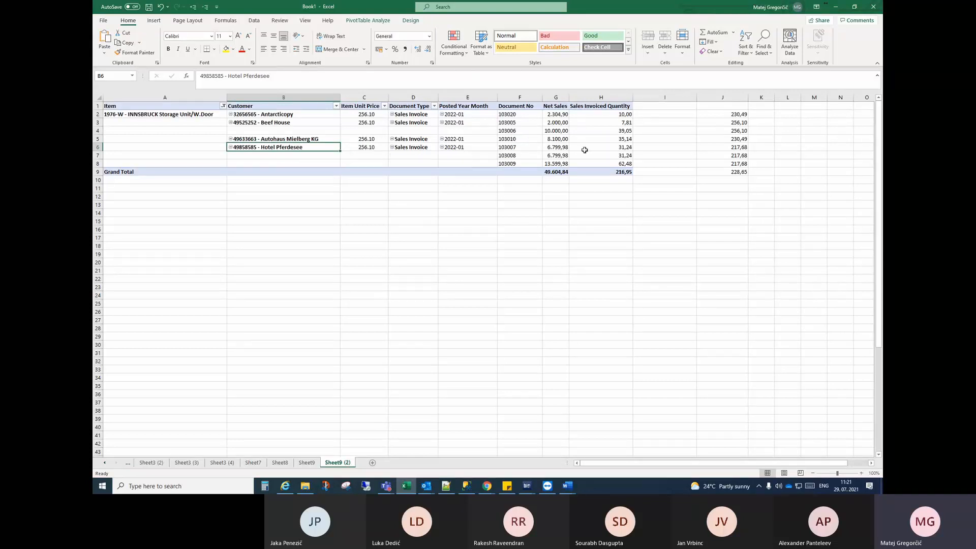
{"action": "left_click", "coordinate": [736, 146]}
{"action": "left_click_drag", "start_coordinate": [736, 147], "coordinate": [729, 162]}
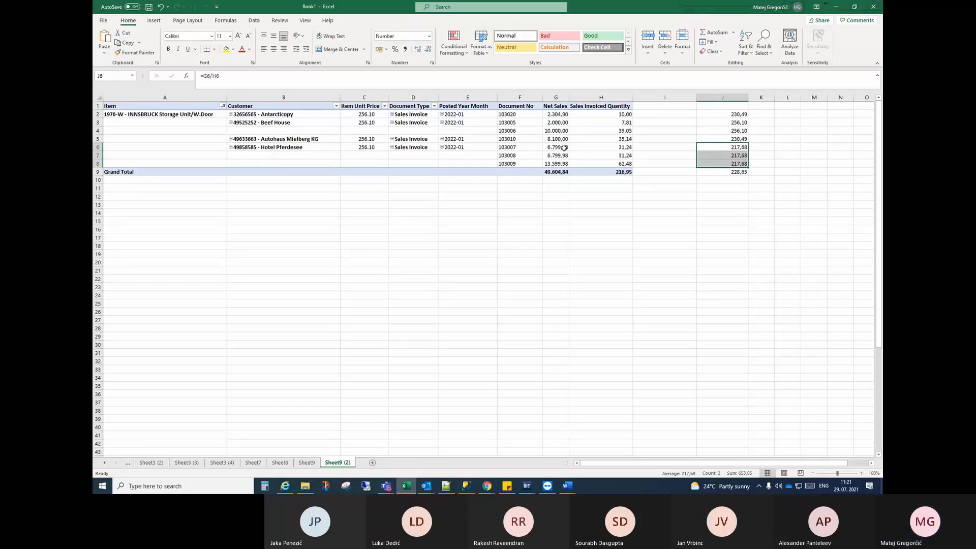
Add Sales Discount Amount to the pivot values using the field list, and hide the list again
{"action": "left_click", "coordinate": [561, 115]}
{"action": "right_click", "coordinate": [561, 114]}
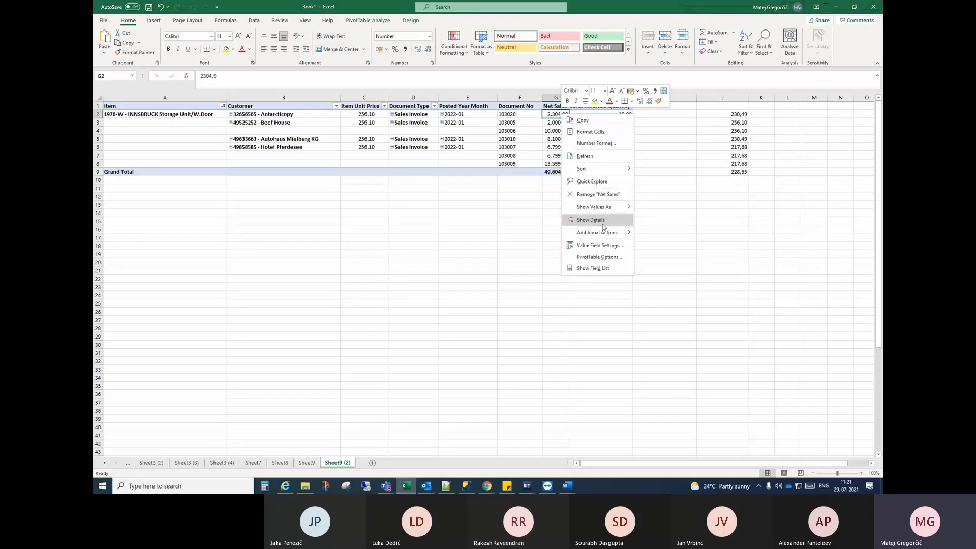
{"action": "left_click", "coordinate": [606, 269]}
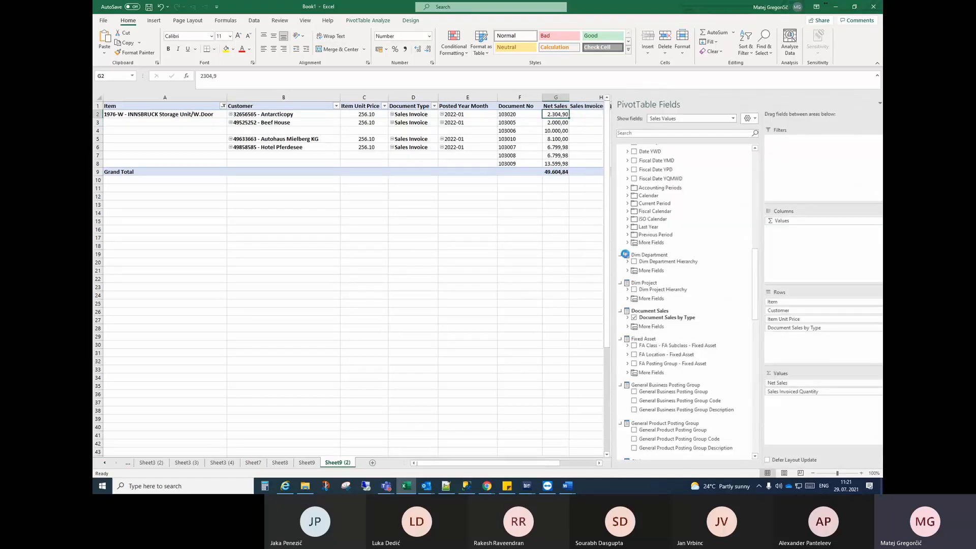
{"action": "scroll", "coordinate": [728, 239], "scroll_direction": "up", "scroll_amount": 10}
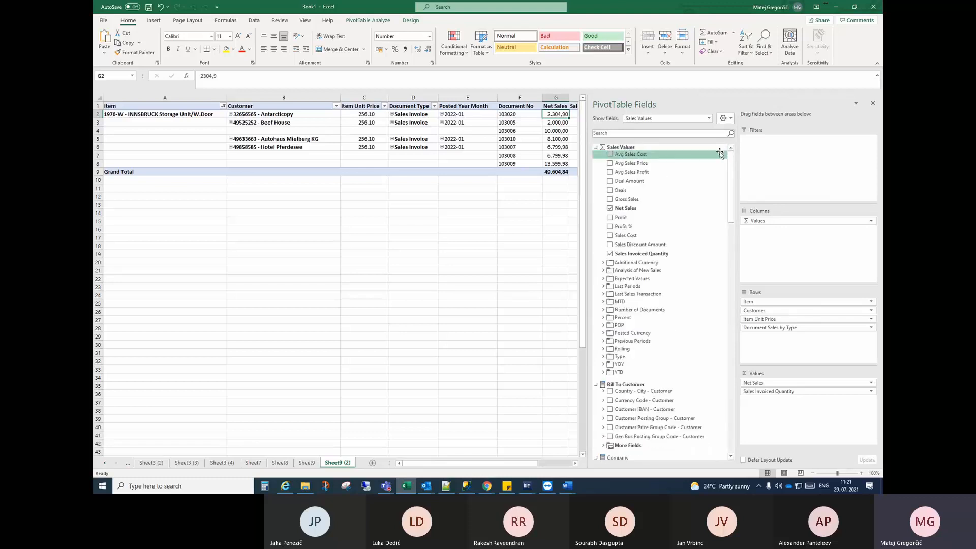
{"action": "left_click", "coordinate": [610, 244]}
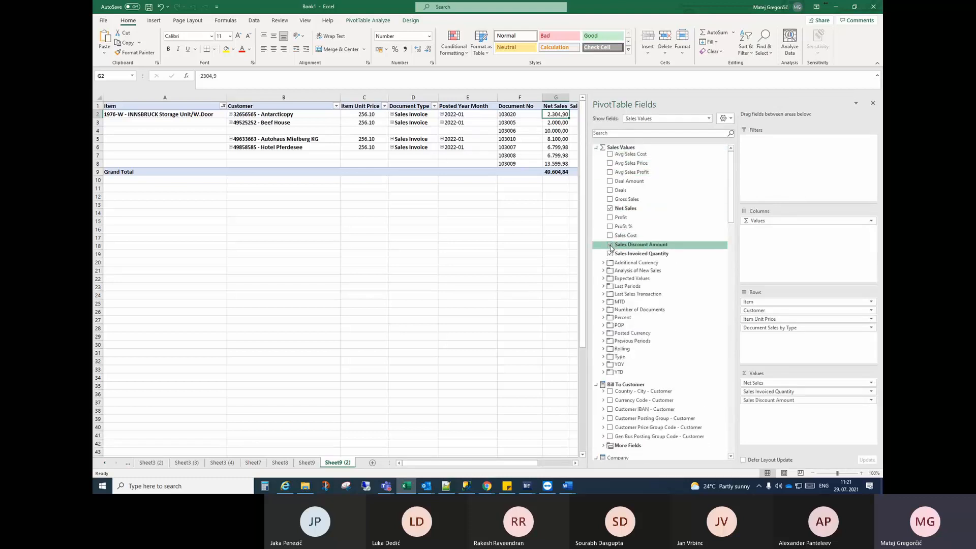
{"action": "left_click", "coordinate": [873, 103]}
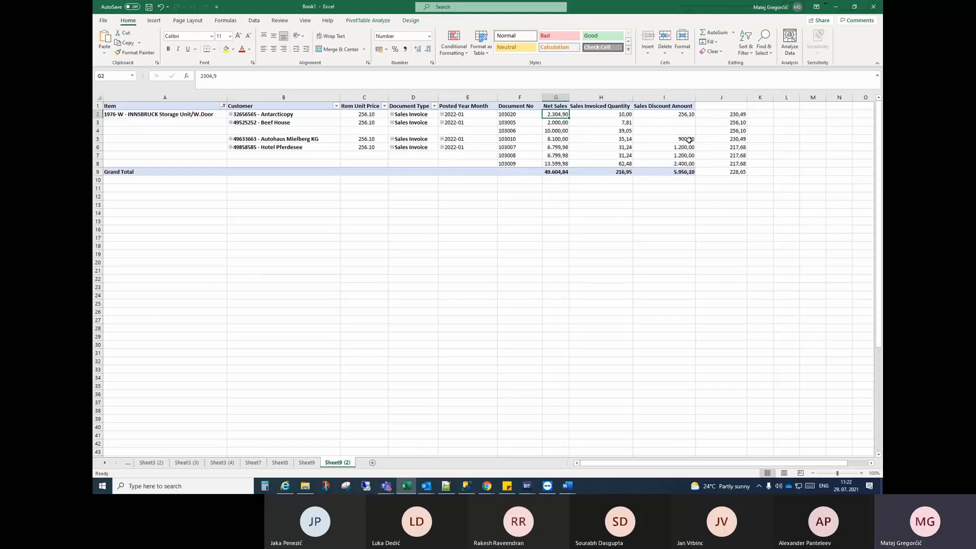
Check the Sales Discount Amount values for Autohaus Mielberg KG and Hotel Pferdesee, comparing them with Beef House's rows
{"action": "left_click_drag", "start_coordinate": [689, 141], "coordinate": [688, 164]}
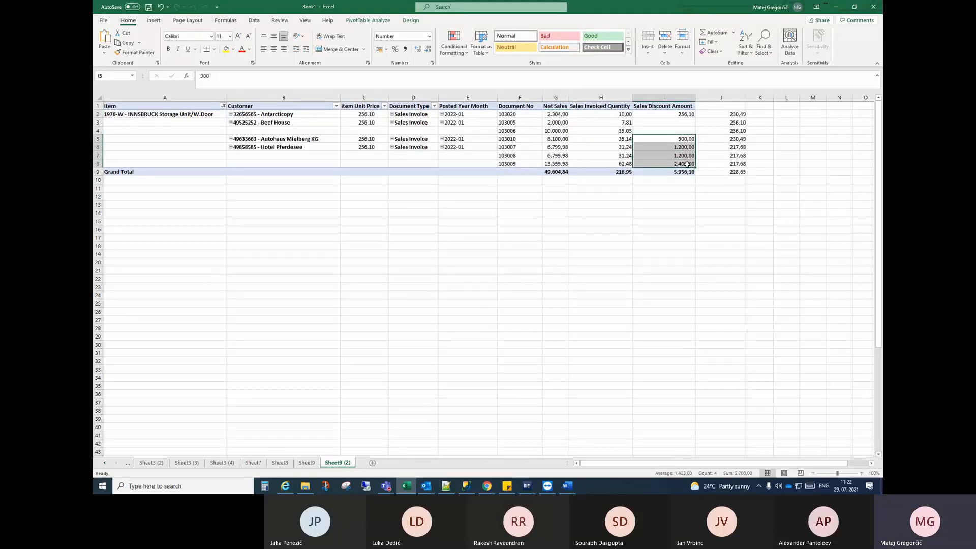
{"action": "left_click", "coordinate": [686, 122]}
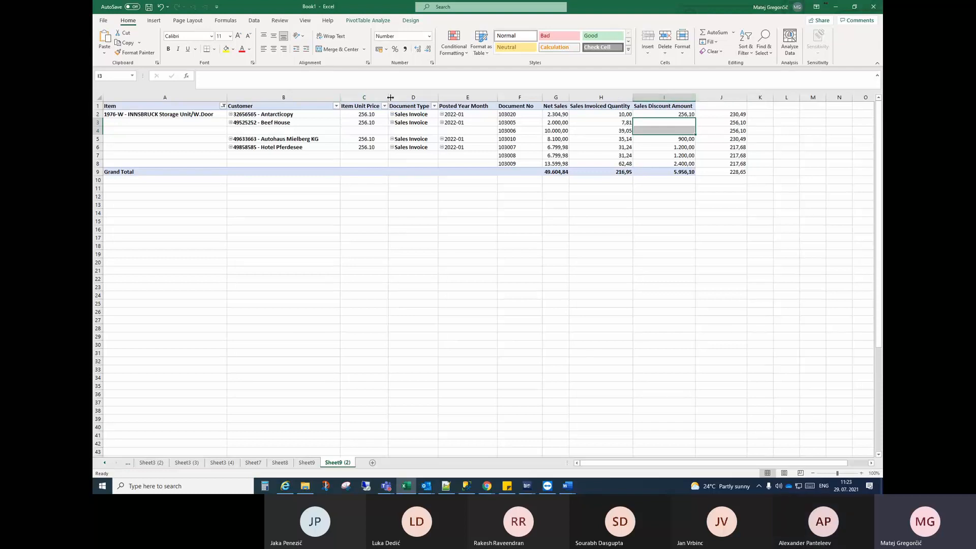
{"action": "left_click_drag", "start_coordinate": [389, 94], "coordinate": [390, 95]}
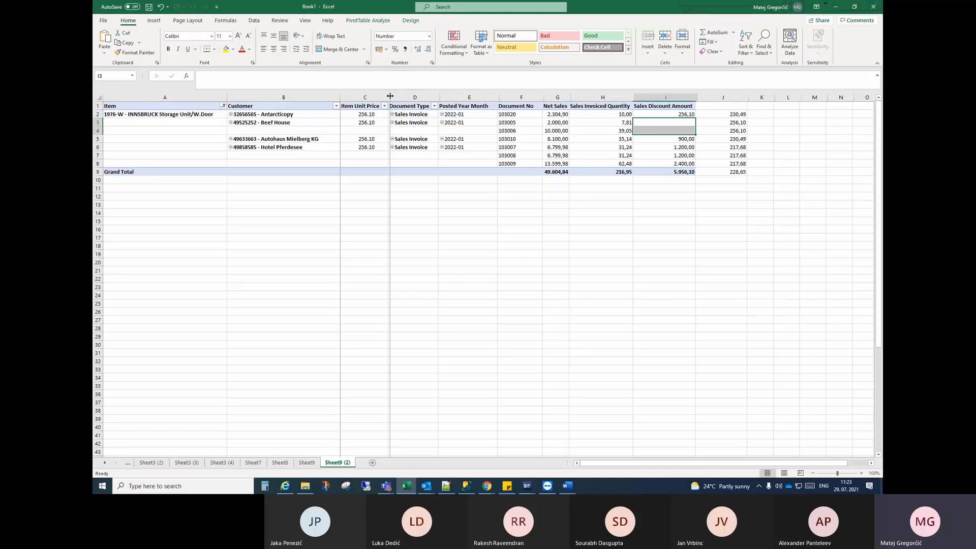
Add Item Unit Cost from the Item table's additional fields to the pivot rows, allowing the existing sheet data to be replaced
{"action": "right_click", "coordinate": [374, 145]}
{"action": "left_click", "coordinate": [414, 369]}
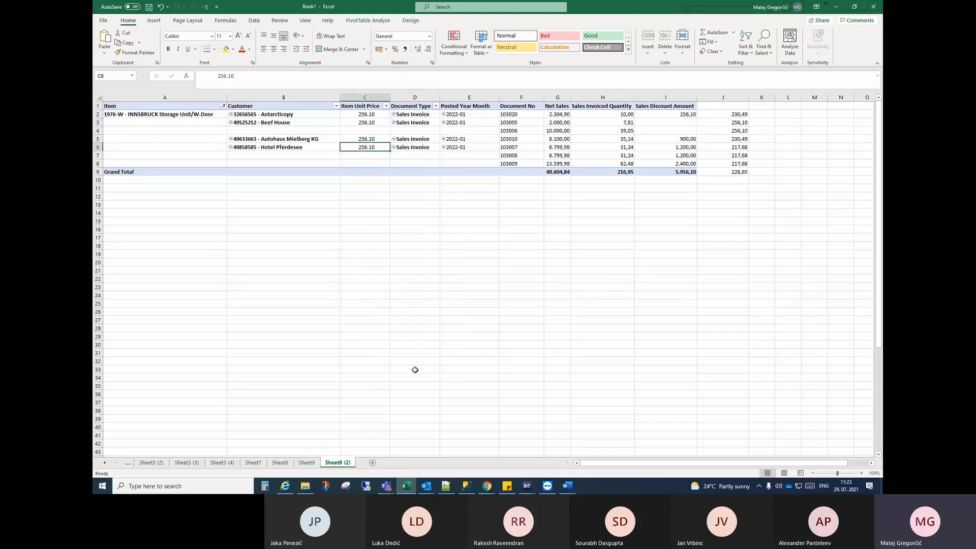
{"action": "left_click", "coordinate": [496, 174]}
{"action": "right_click", "coordinate": [374, 162]}
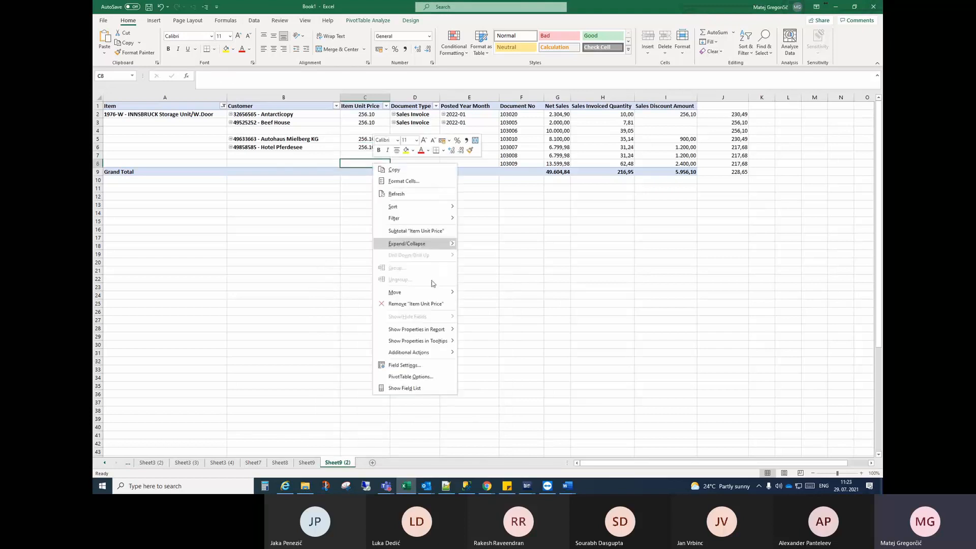
{"action": "left_click", "coordinate": [418, 388]}
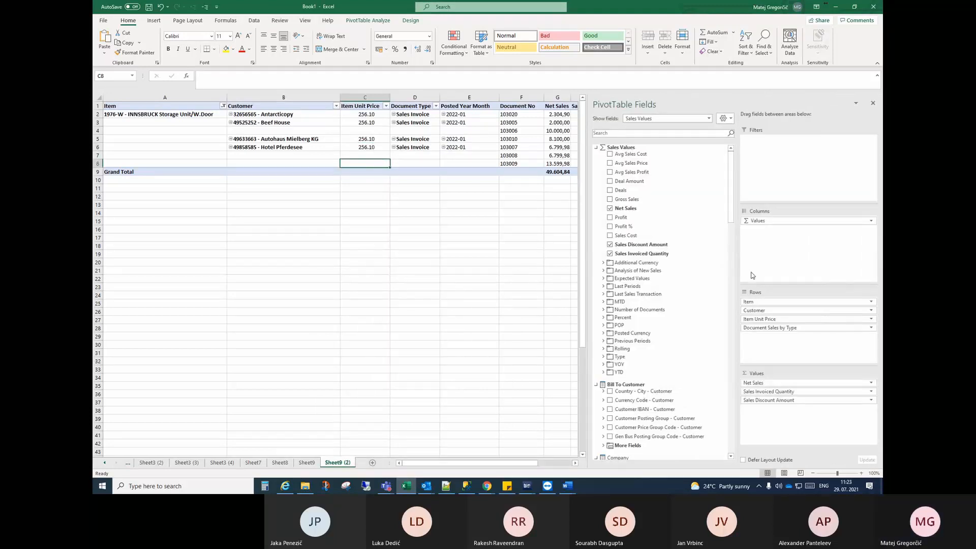
{"action": "scroll", "coordinate": [671, 229], "scroll_direction": "down", "scroll_amount": 7}
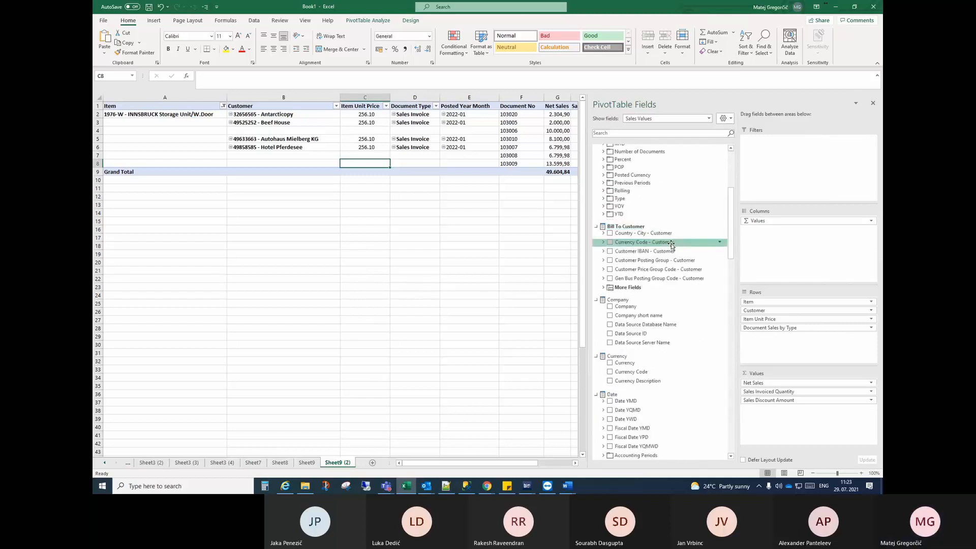
{"action": "scroll", "coordinate": [674, 248], "scroll_direction": "down", "scroll_amount": 8}
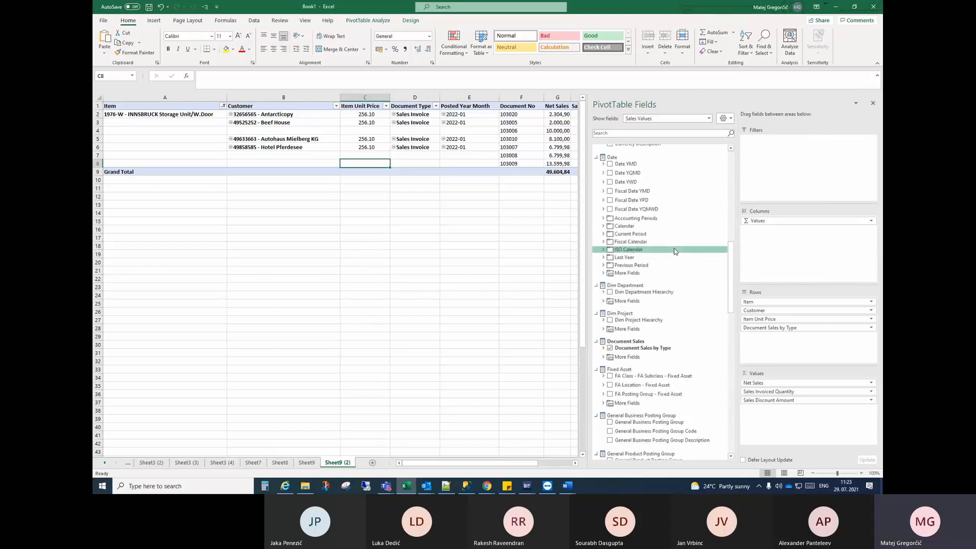
{"action": "scroll", "coordinate": [661, 285], "scroll_direction": "down", "scroll_amount": 5}
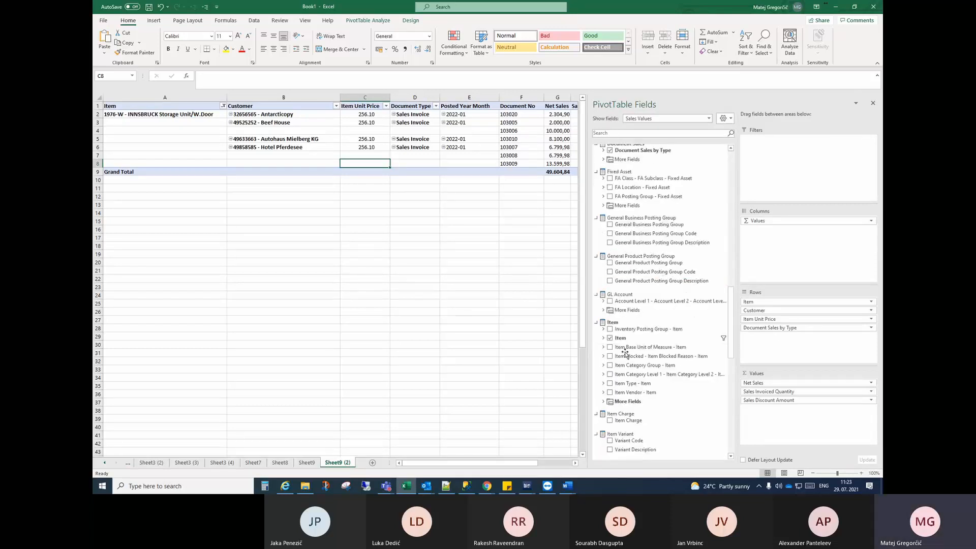
{"action": "scroll", "coordinate": [625, 353], "scroll_direction": "down", "scroll_amount": 1}
{"action": "left_click", "coordinate": [603, 365]}
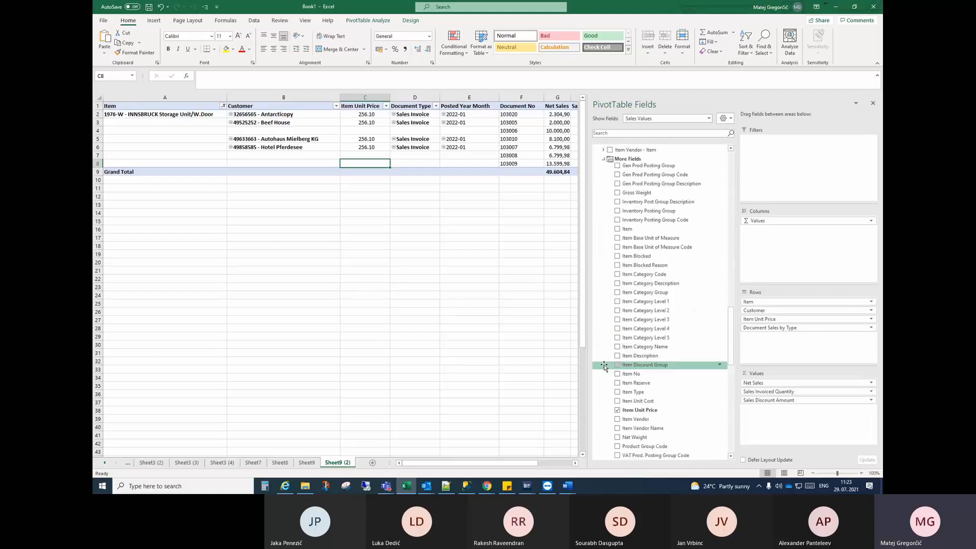
{"action": "left_click", "coordinate": [618, 402]}
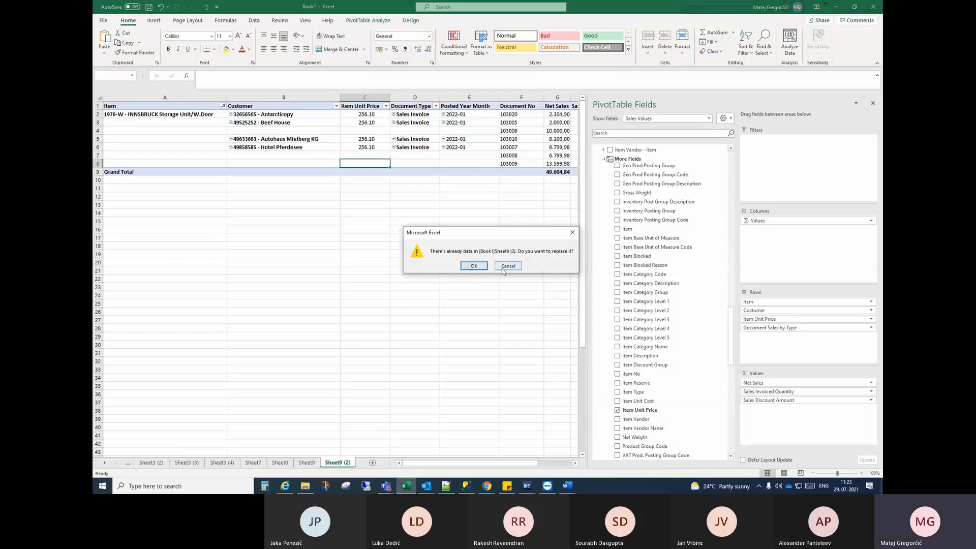
{"action": "left_click", "coordinate": [472, 266]}
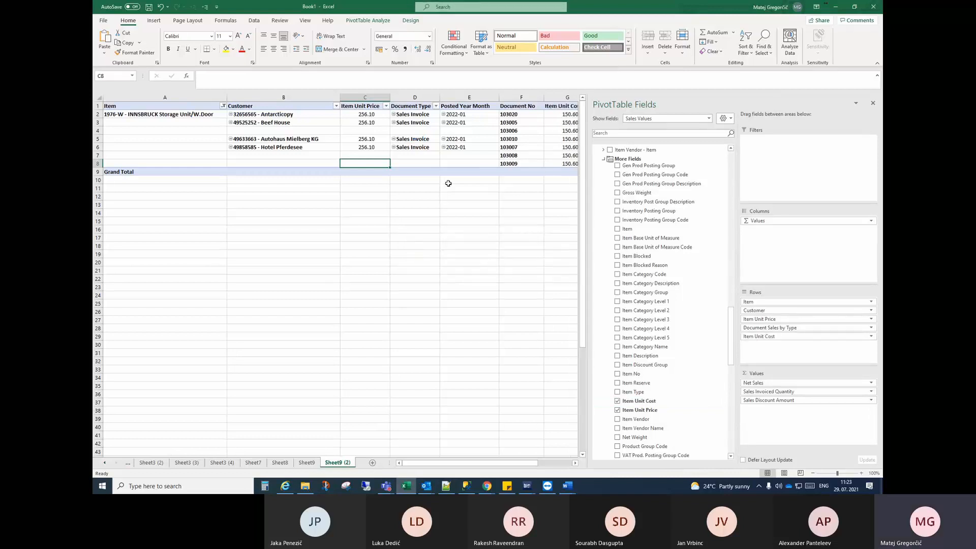
Move Item Unit Cost directly after Item Unit Price in the pivot rows, and check its values for Antarcticopy and Beef House
{"action": "left_click_drag", "start_coordinate": [773, 336], "coordinate": [763, 326]}
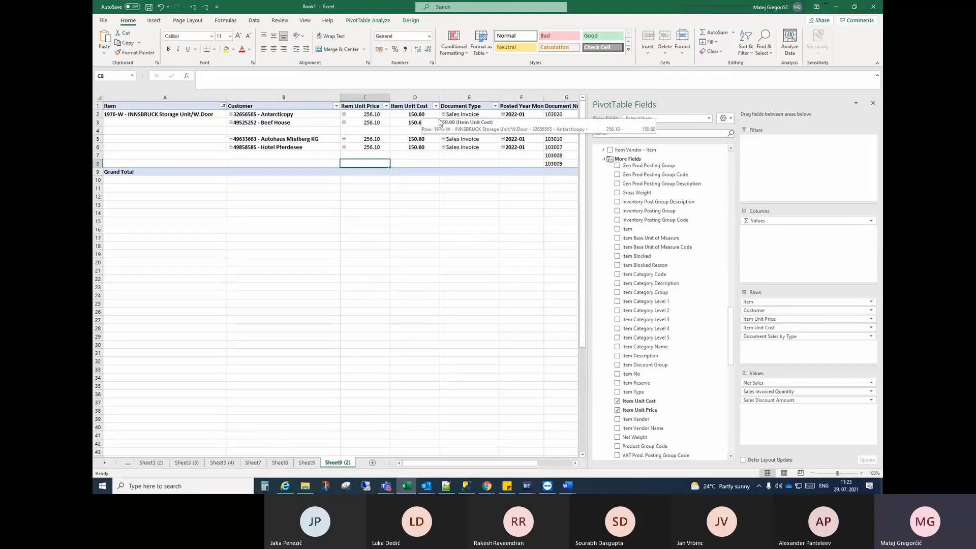
{"action": "left_click", "coordinate": [426, 115]}
{"action": "left_click", "coordinate": [427, 123]}
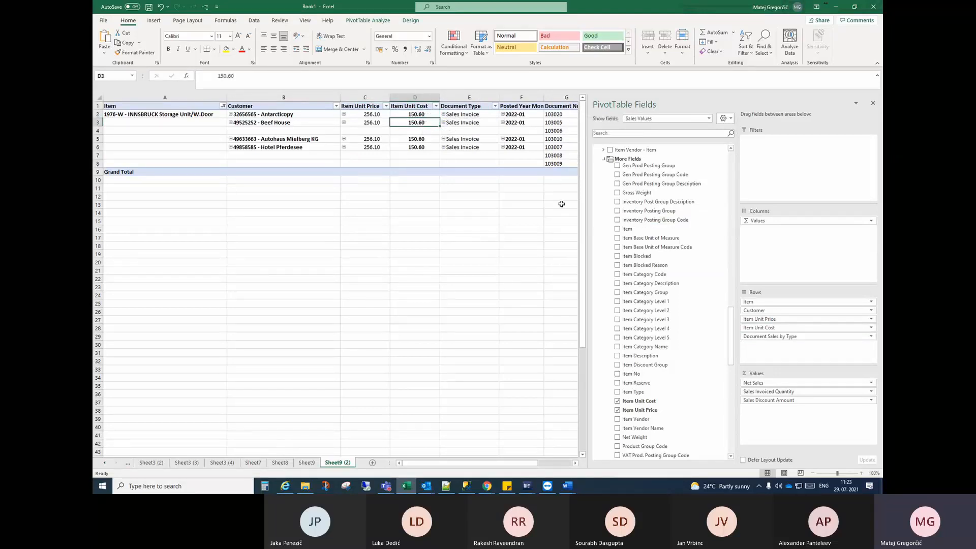
Add Sales Cost to the pivot values and hide the field list
{"action": "left_click_drag", "start_coordinate": [732, 331], "coordinate": [734, 158]}
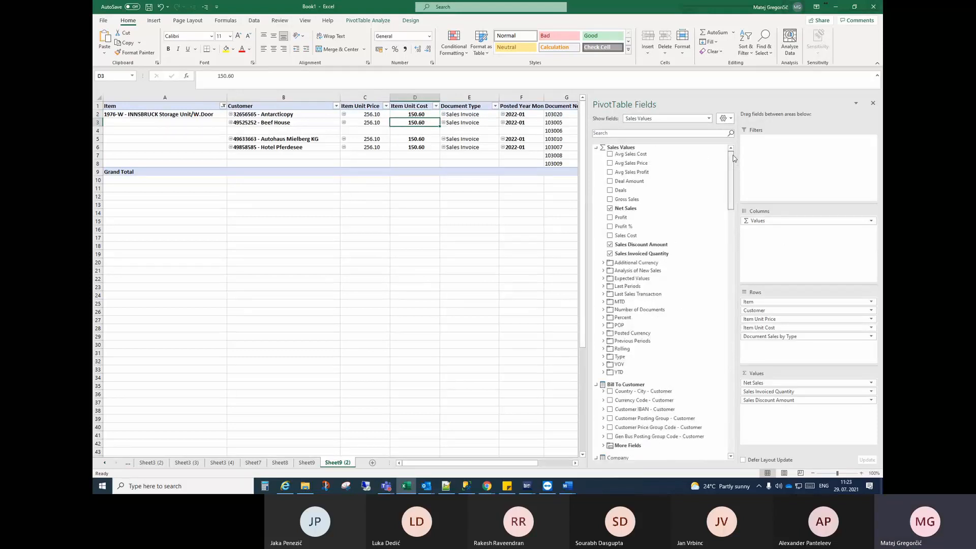
{"action": "left_click", "coordinate": [611, 237]}
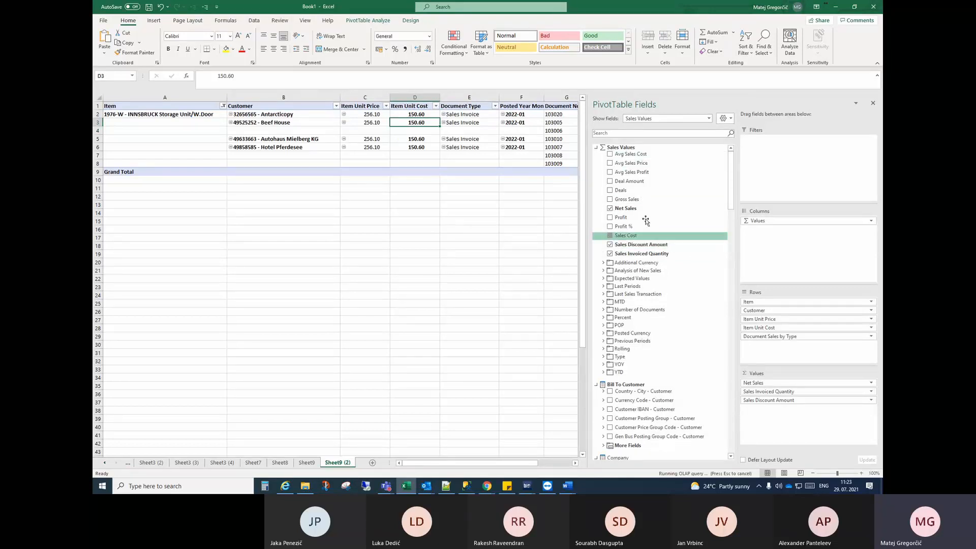
{"action": "left_click", "coordinate": [873, 104]}
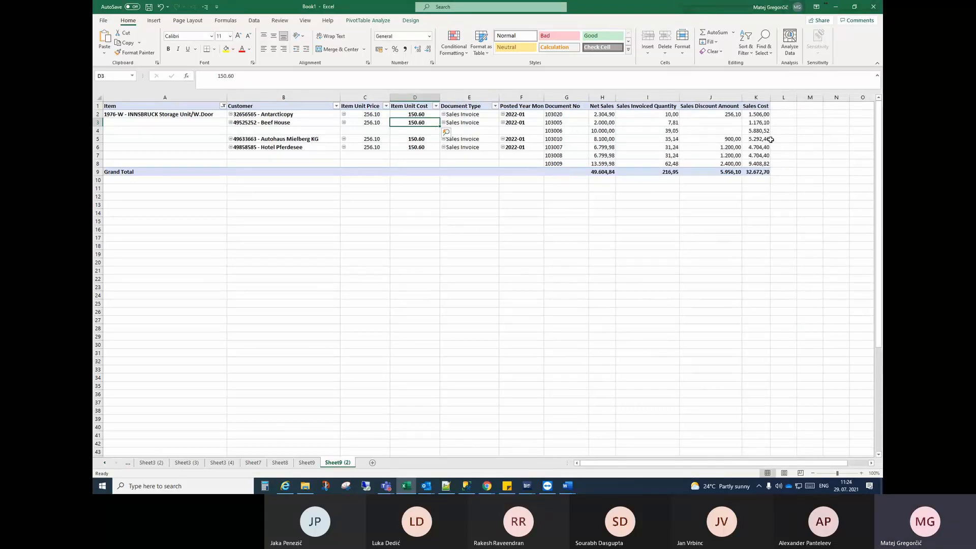
Remove Item Unit Cost and Sales Cost from the pivot table
{"action": "right_click", "coordinate": [424, 106]}
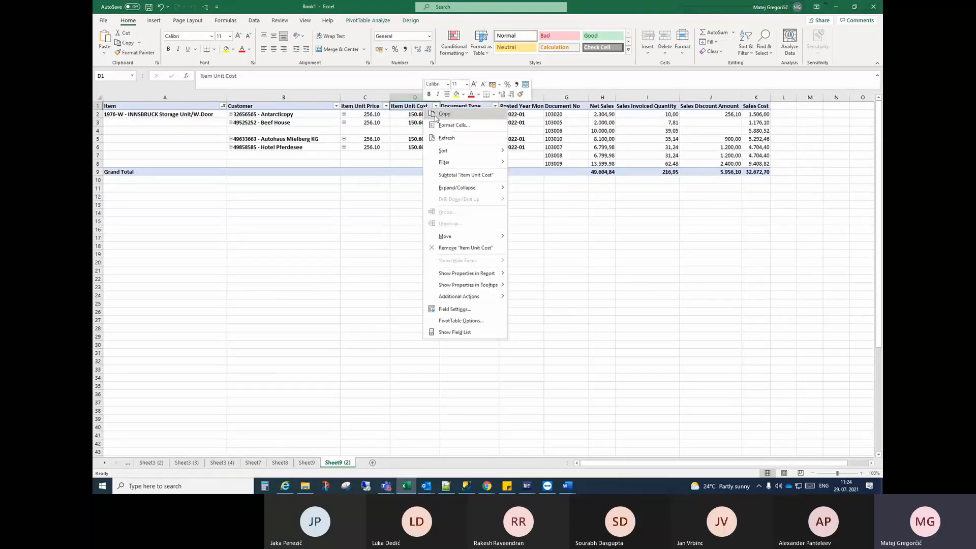
{"action": "left_click", "coordinate": [462, 247]}
{"action": "right_click", "coordinate": [711, 109]}
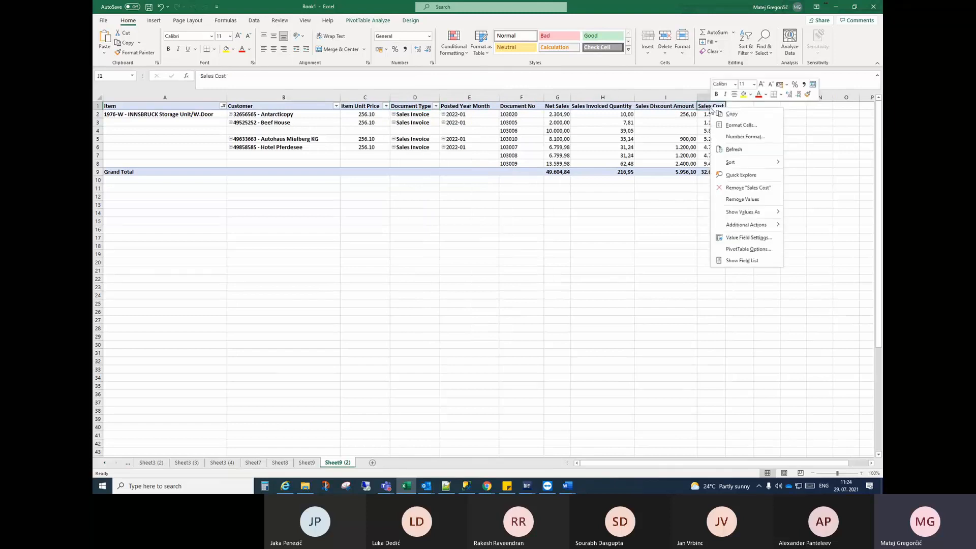
{"action": "left_click", "coordinate": [748, 188]}
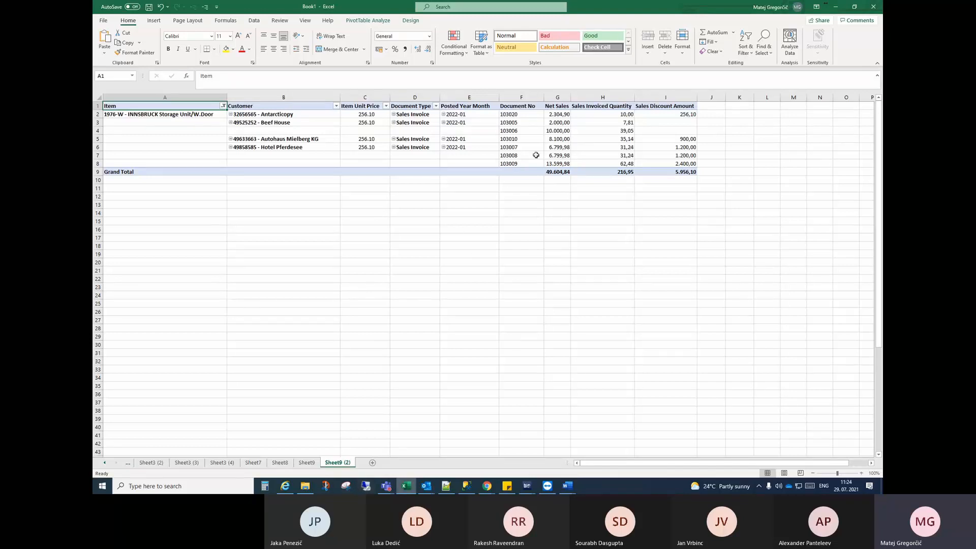
Examine which additional Document Sales fields the field list offers for Hotel Pferdesee's document 103007, leaving the pivot table when done
{"action": "left_click", "coordinate": [498, 161]}
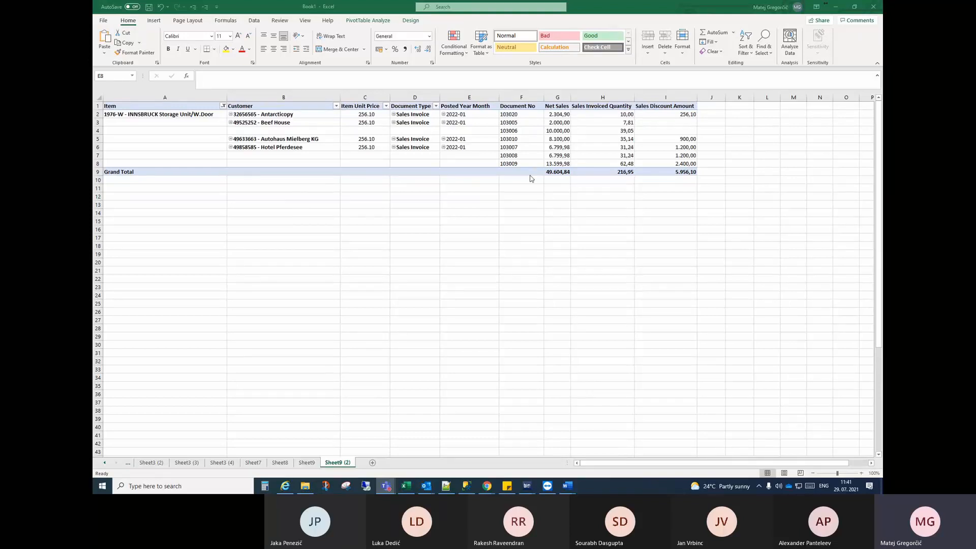
{"action": "left_click", "coordinate": [524, 149]}
{"action": "left_click", "coordinate": [523, 148]}
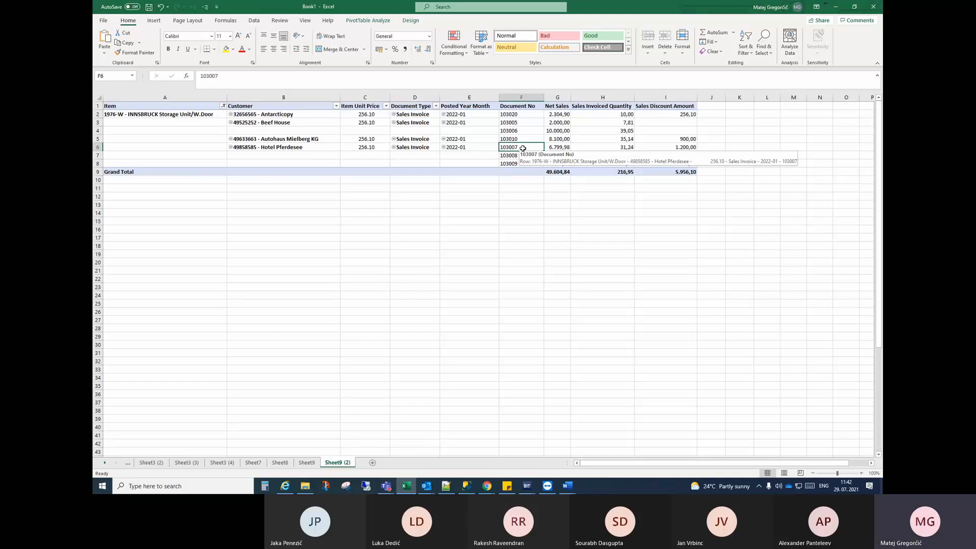
{"action": "right_click", "coordinate": [524, 148]}
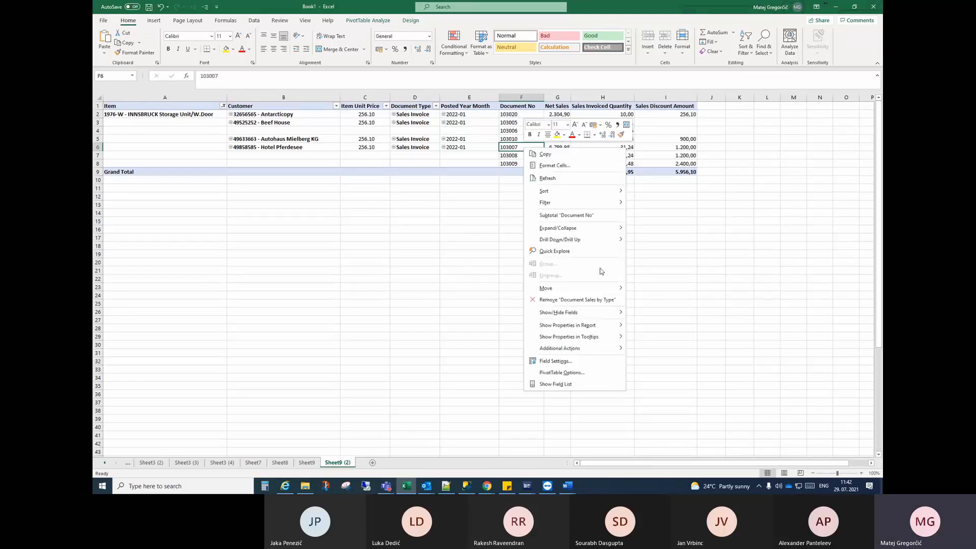
{"action": "left_click", "coordinate": [577, 386]}
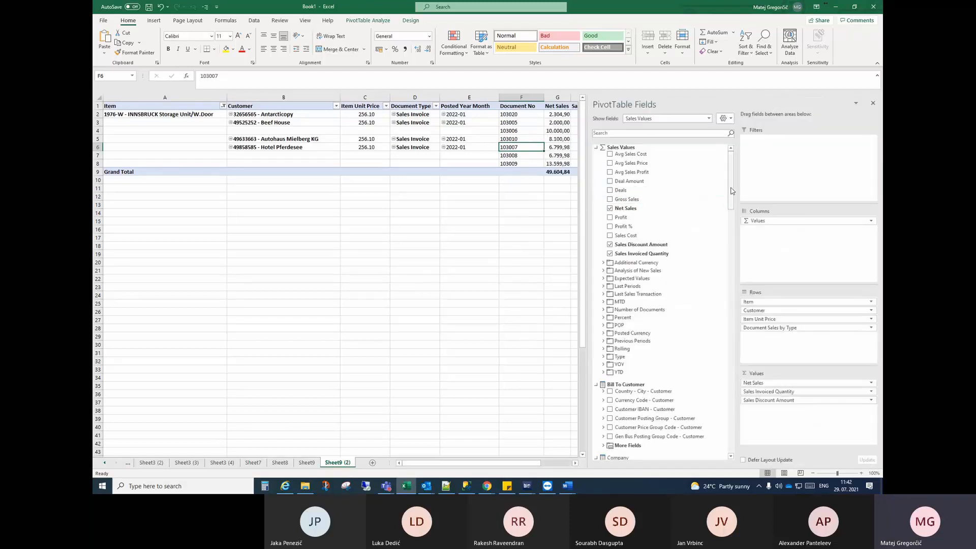
{"action": "left_click_drag", "start_coordinate": [732, 190], "coordinate": [731, 277]}
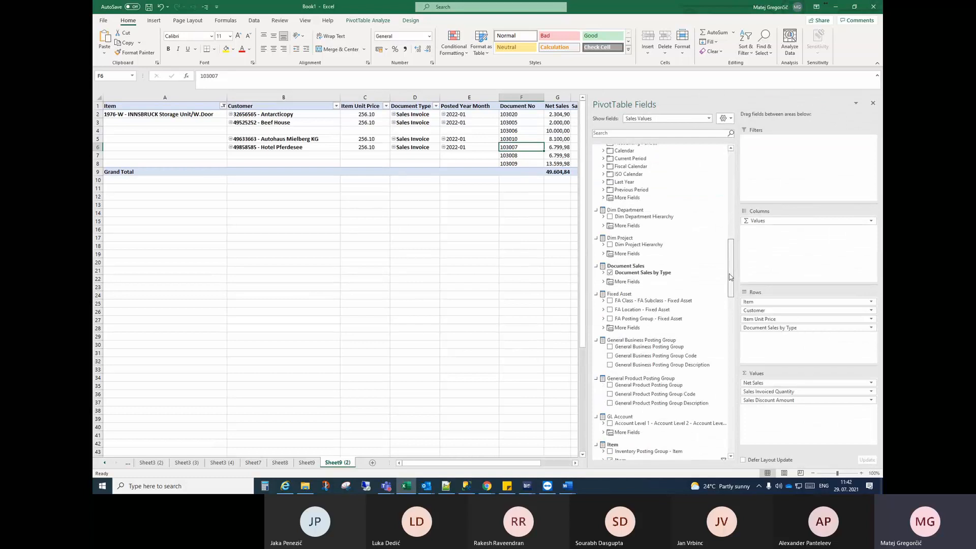
{"action": "left_click", "coordinate": [604, 282]}
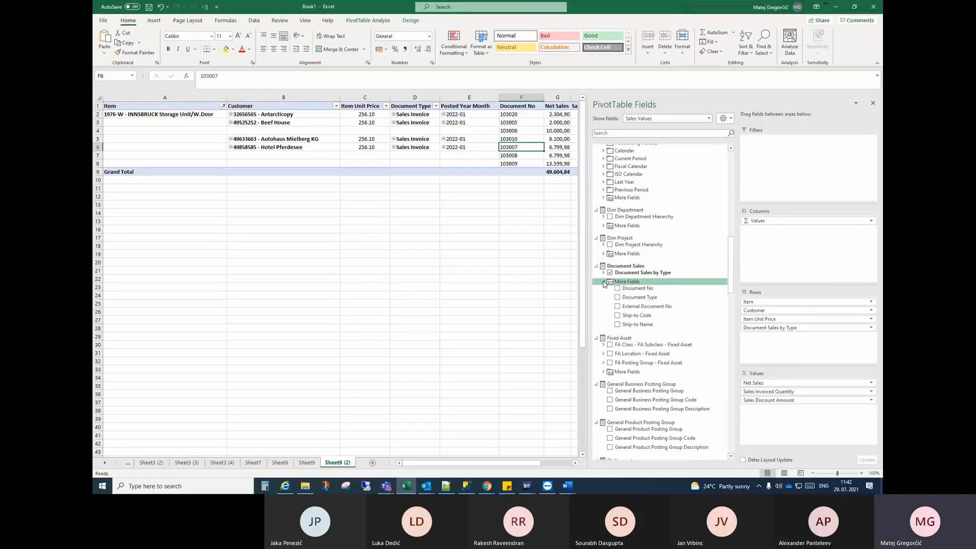
{"action": "left_click", "coordinate": [521, 197]}
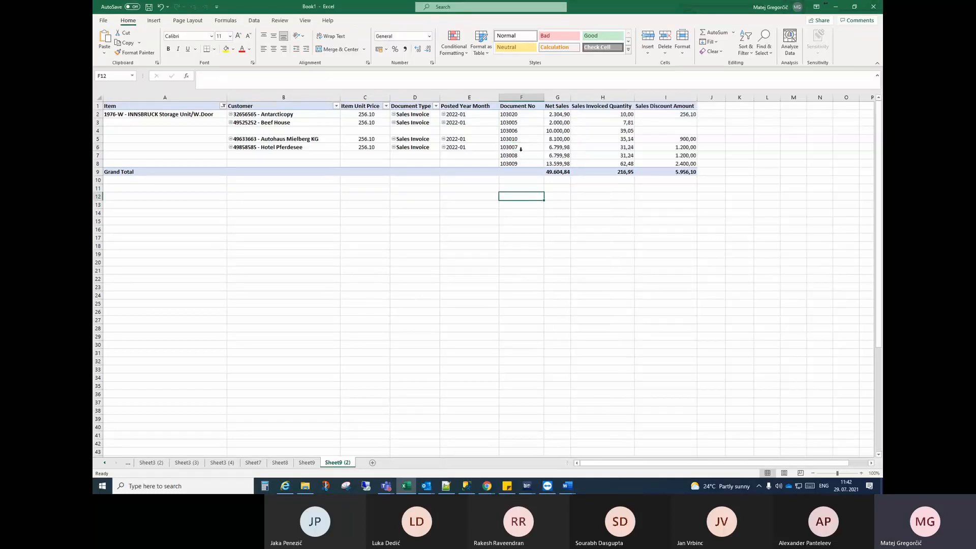